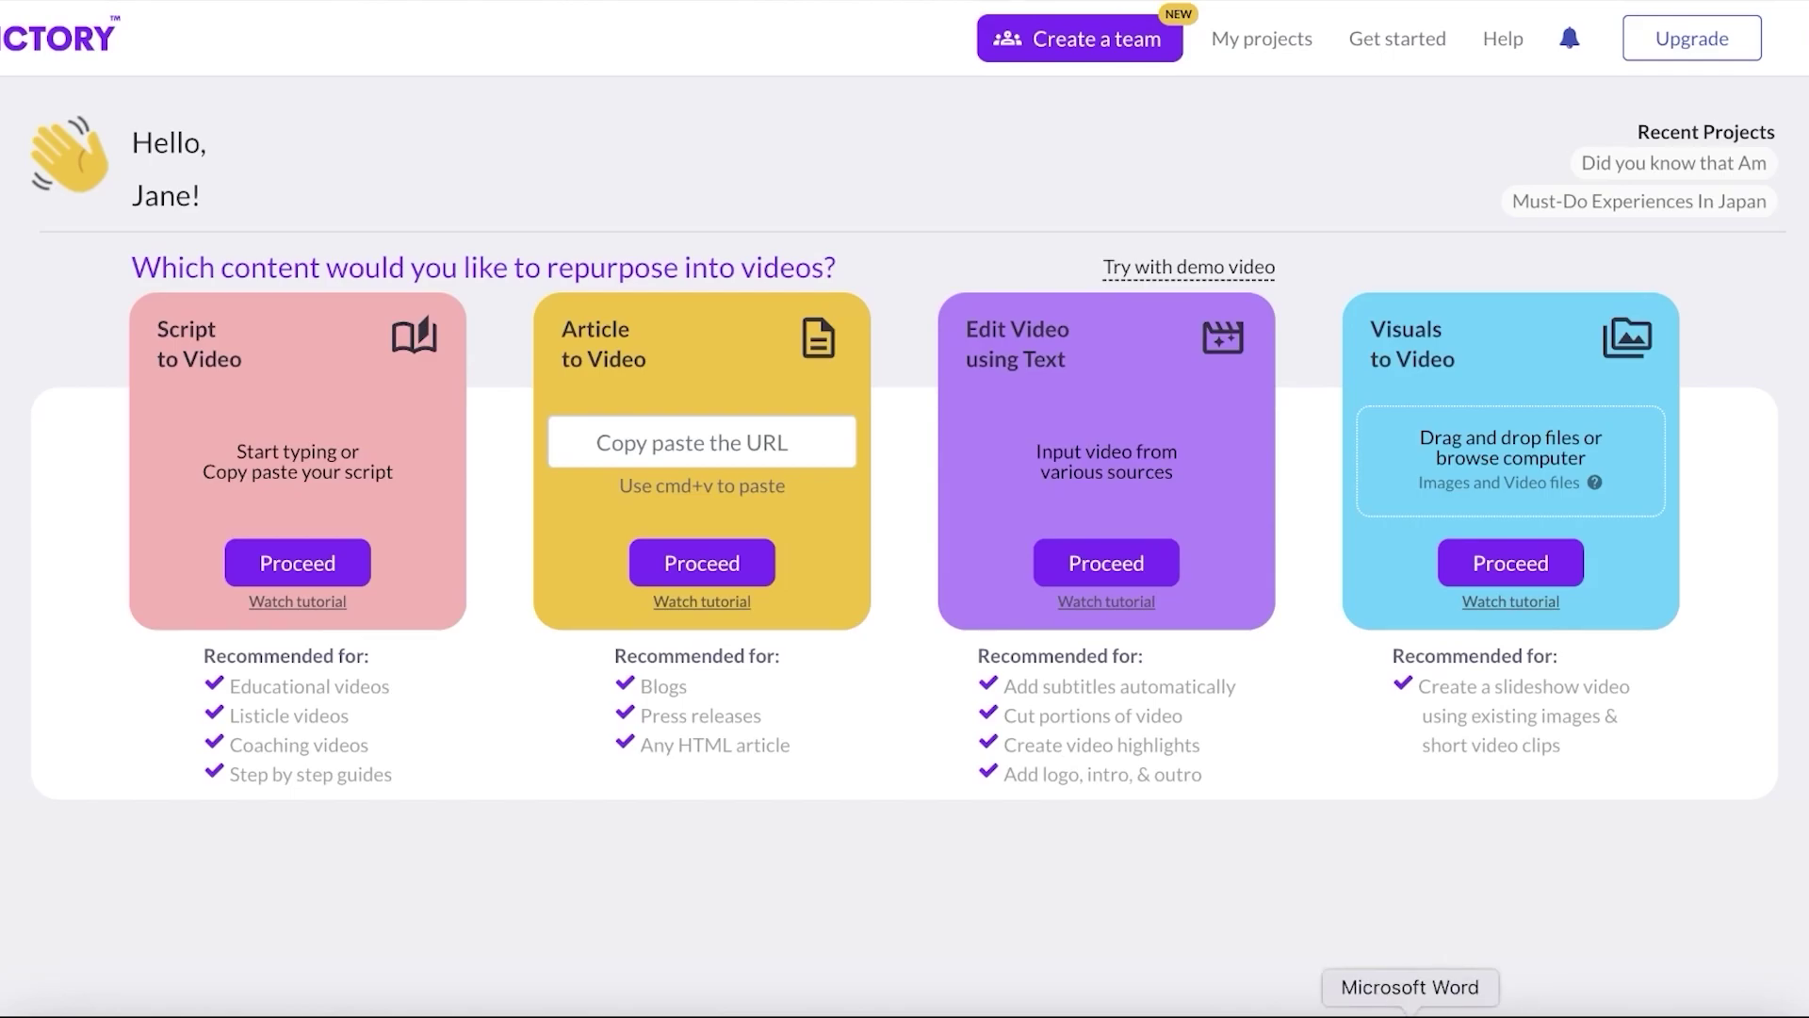
Check the Amsterdam script in Microsoft Word and the motivational script in the notes app.
click(1409, 1010)
click(842, 372)
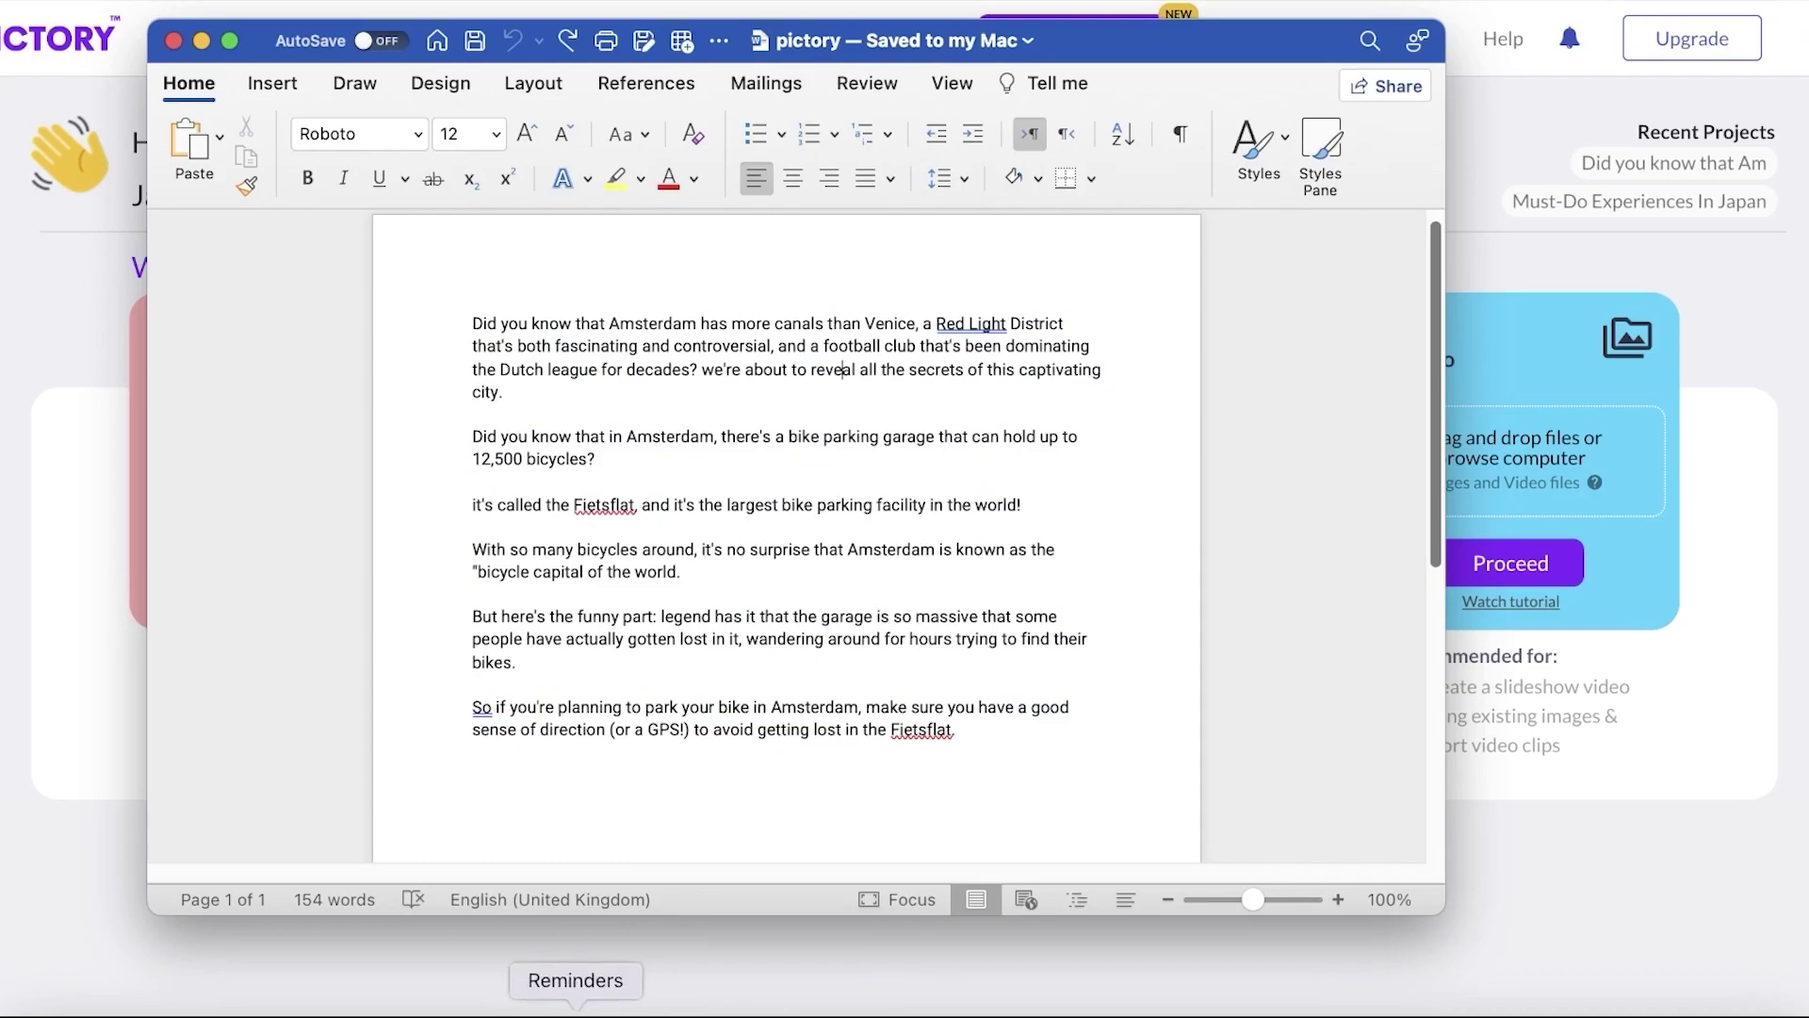
click(605, 1010)
click(200, 44)
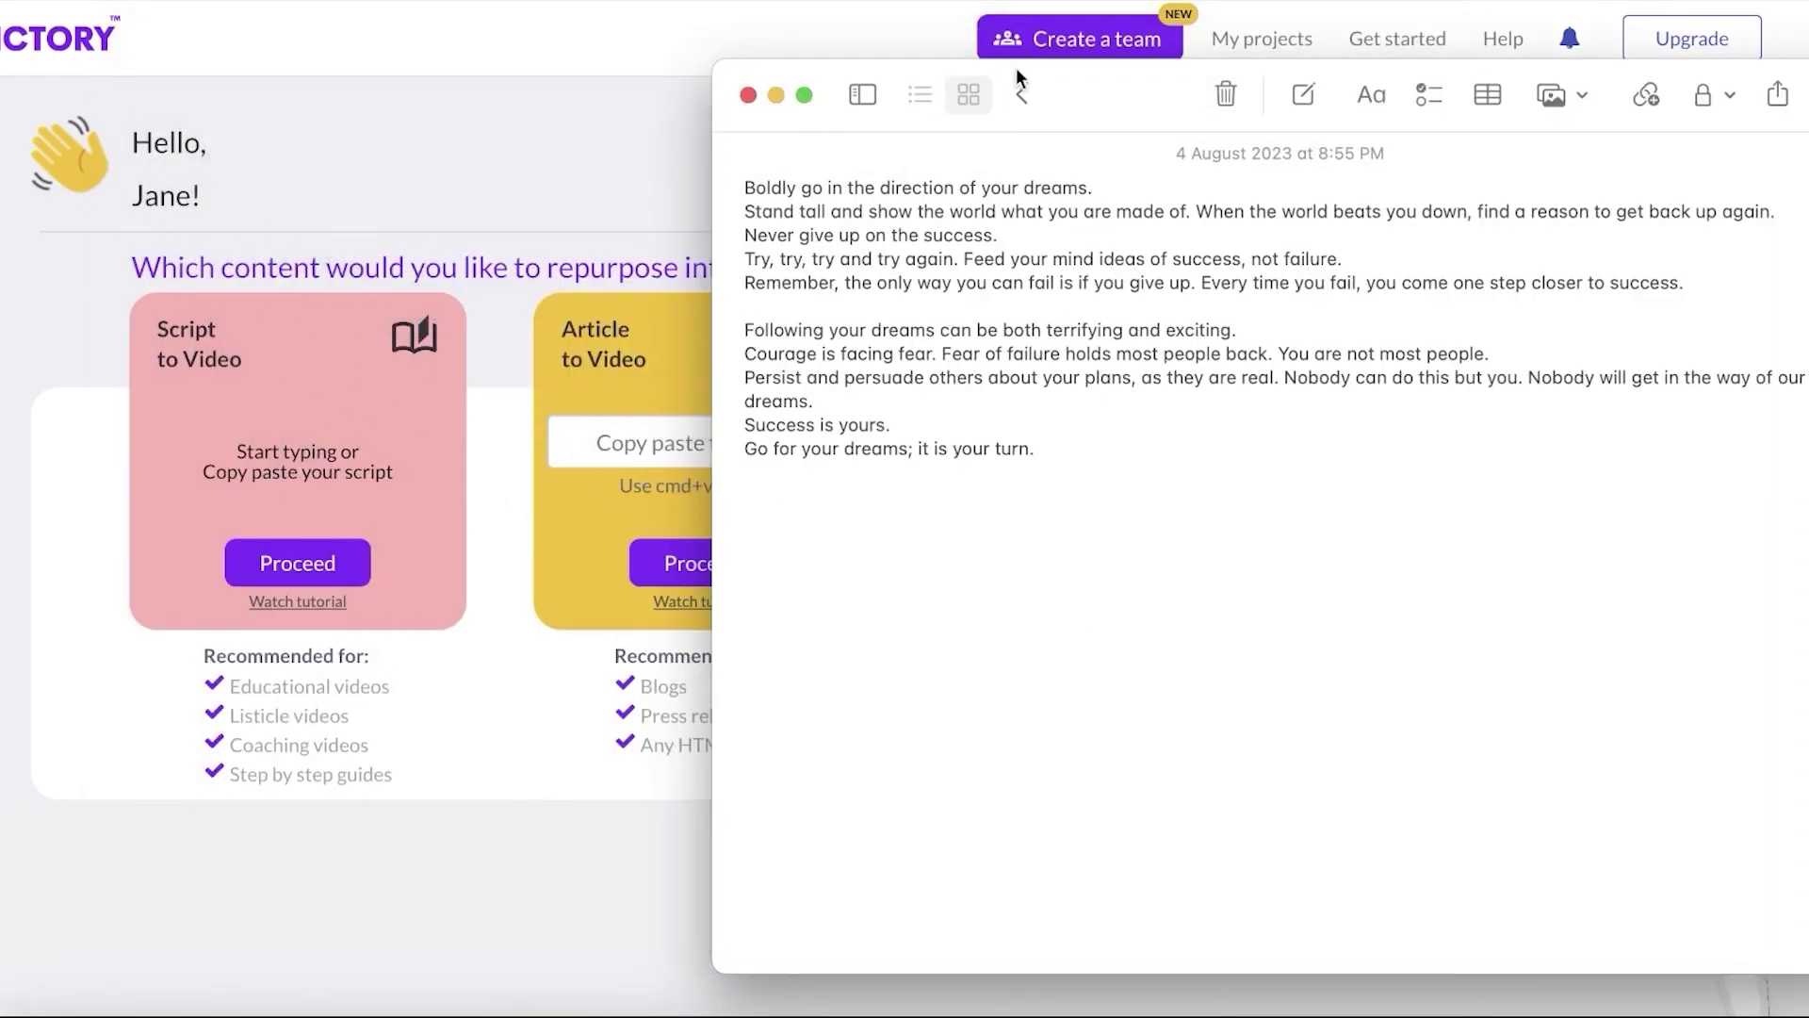
drag(1113, 117, 874, 85)
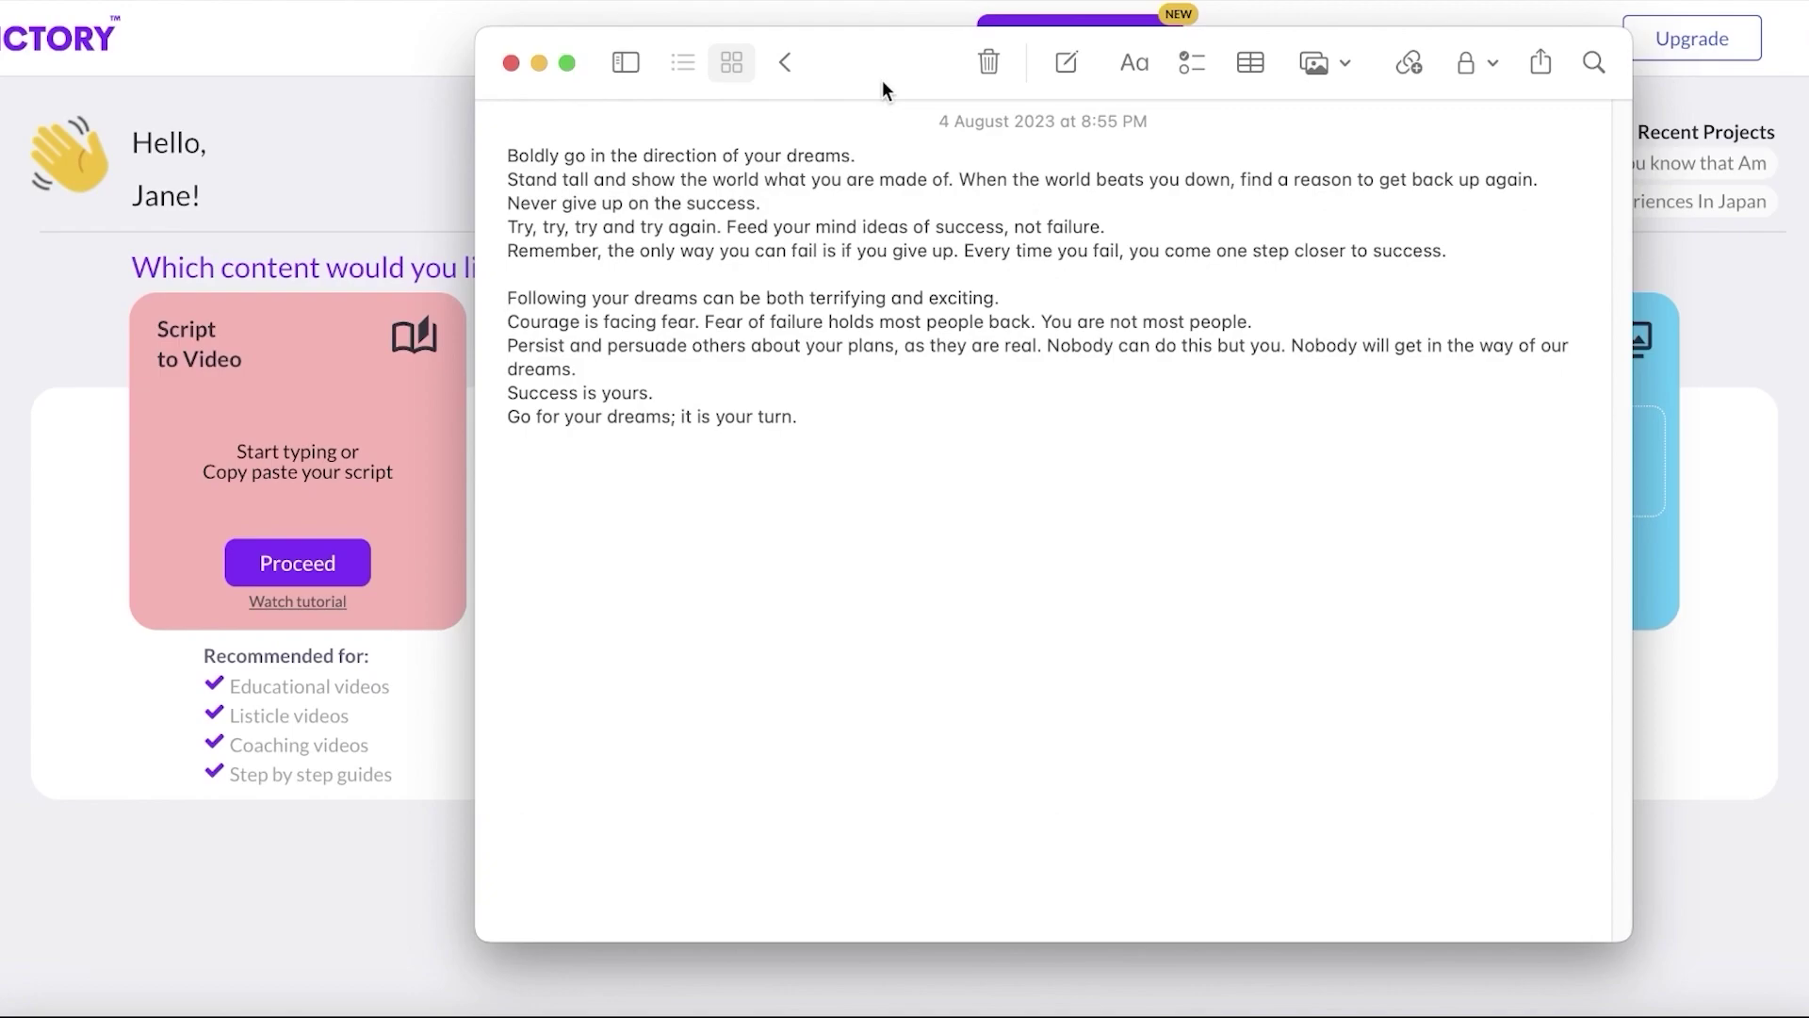
click(773, 19)
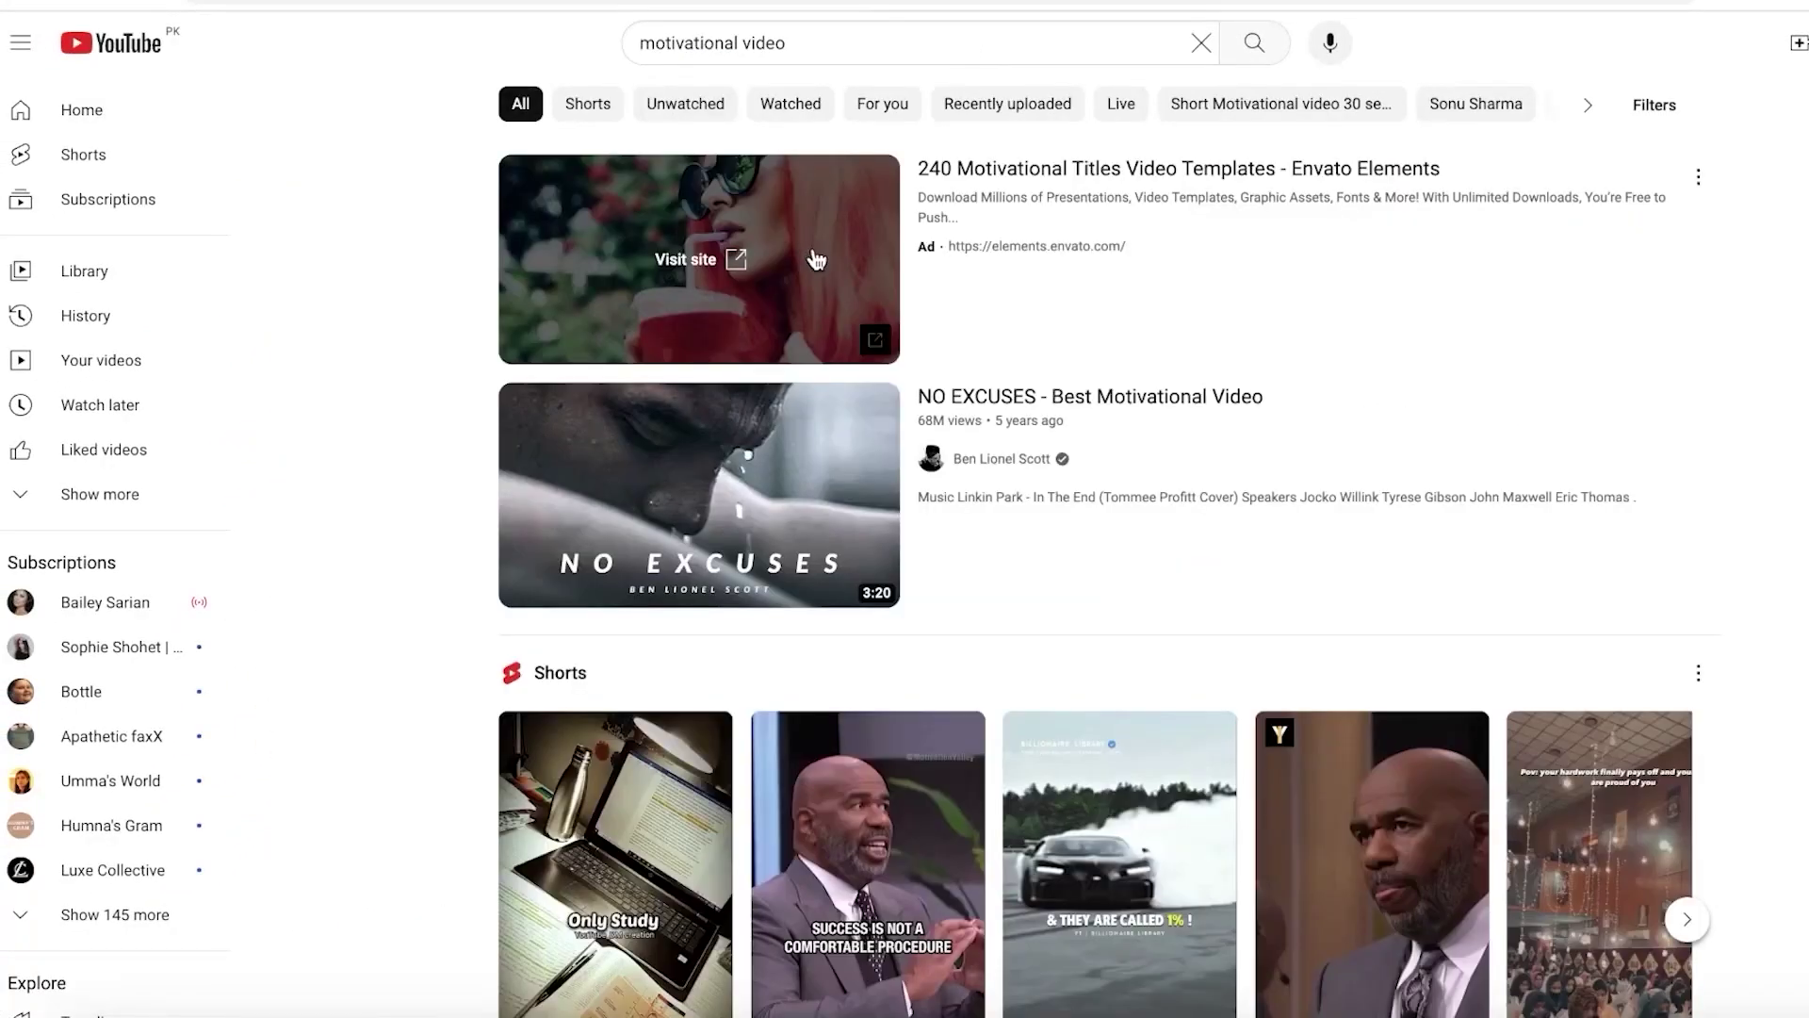
Look through the Shorts in the YouTube search results for "motivational video" as style references.
scroll(986, 551, down, 5)
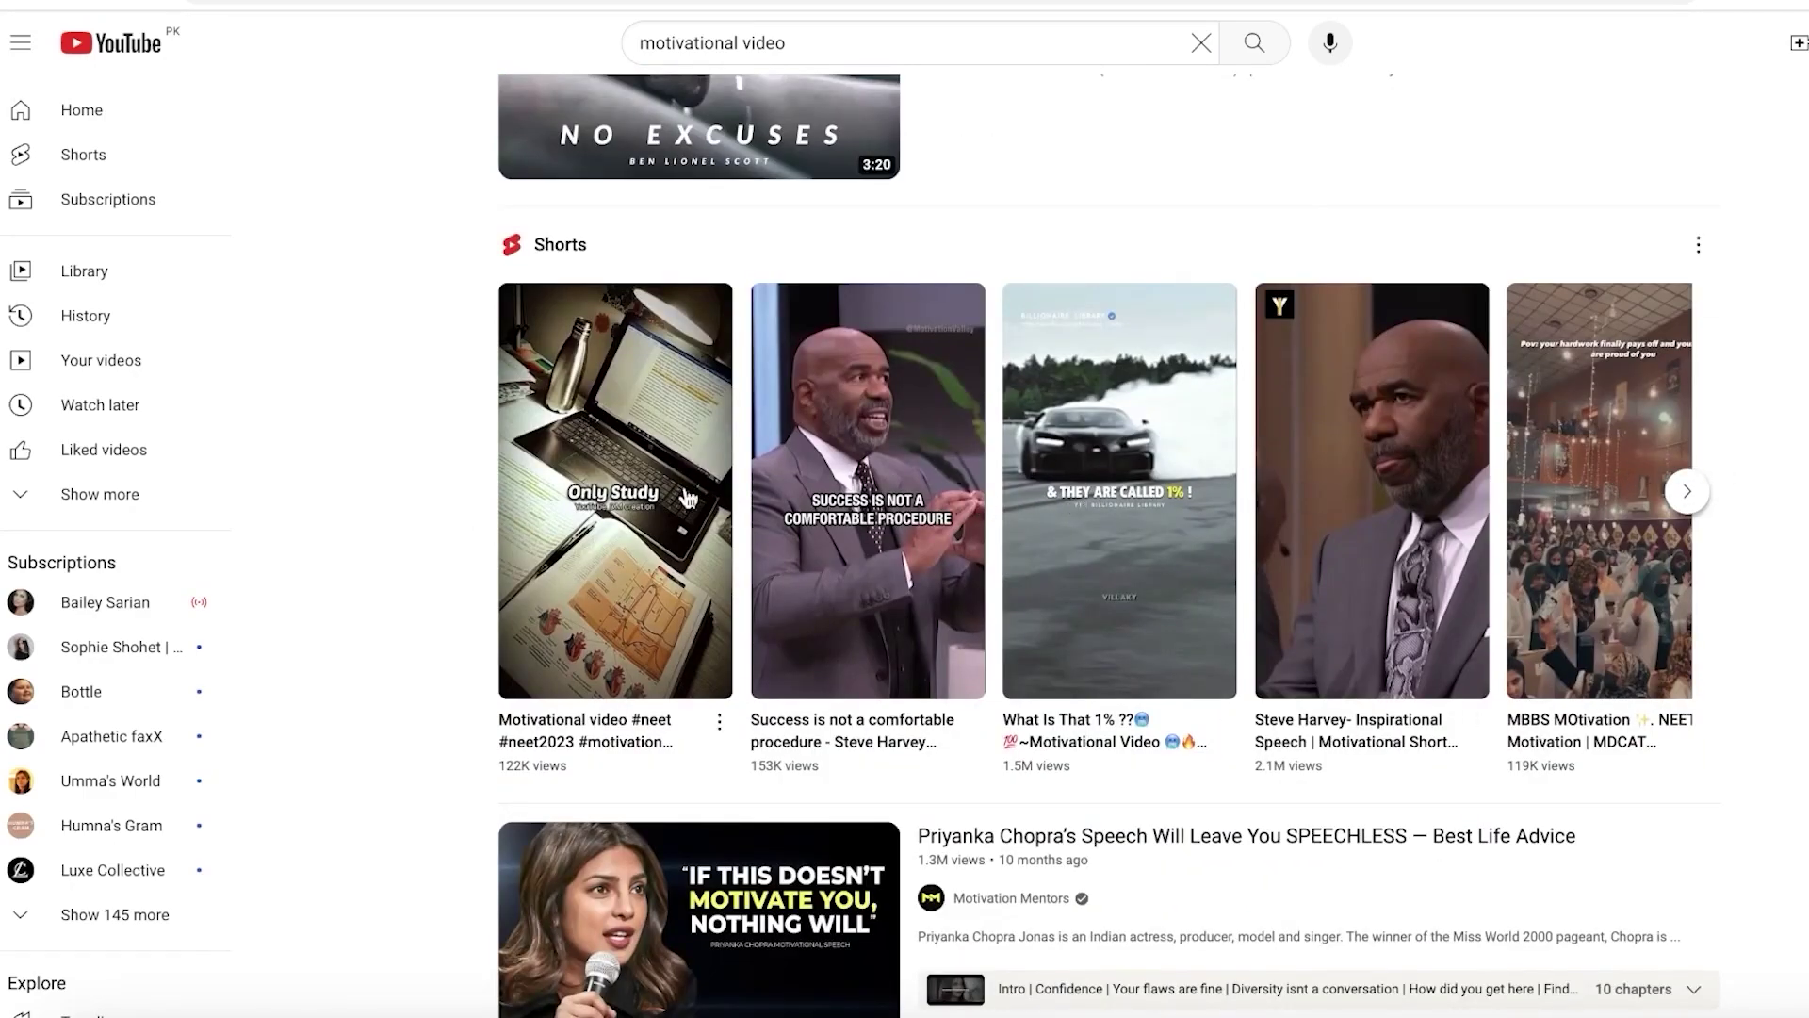
mouse_move(538, 513)
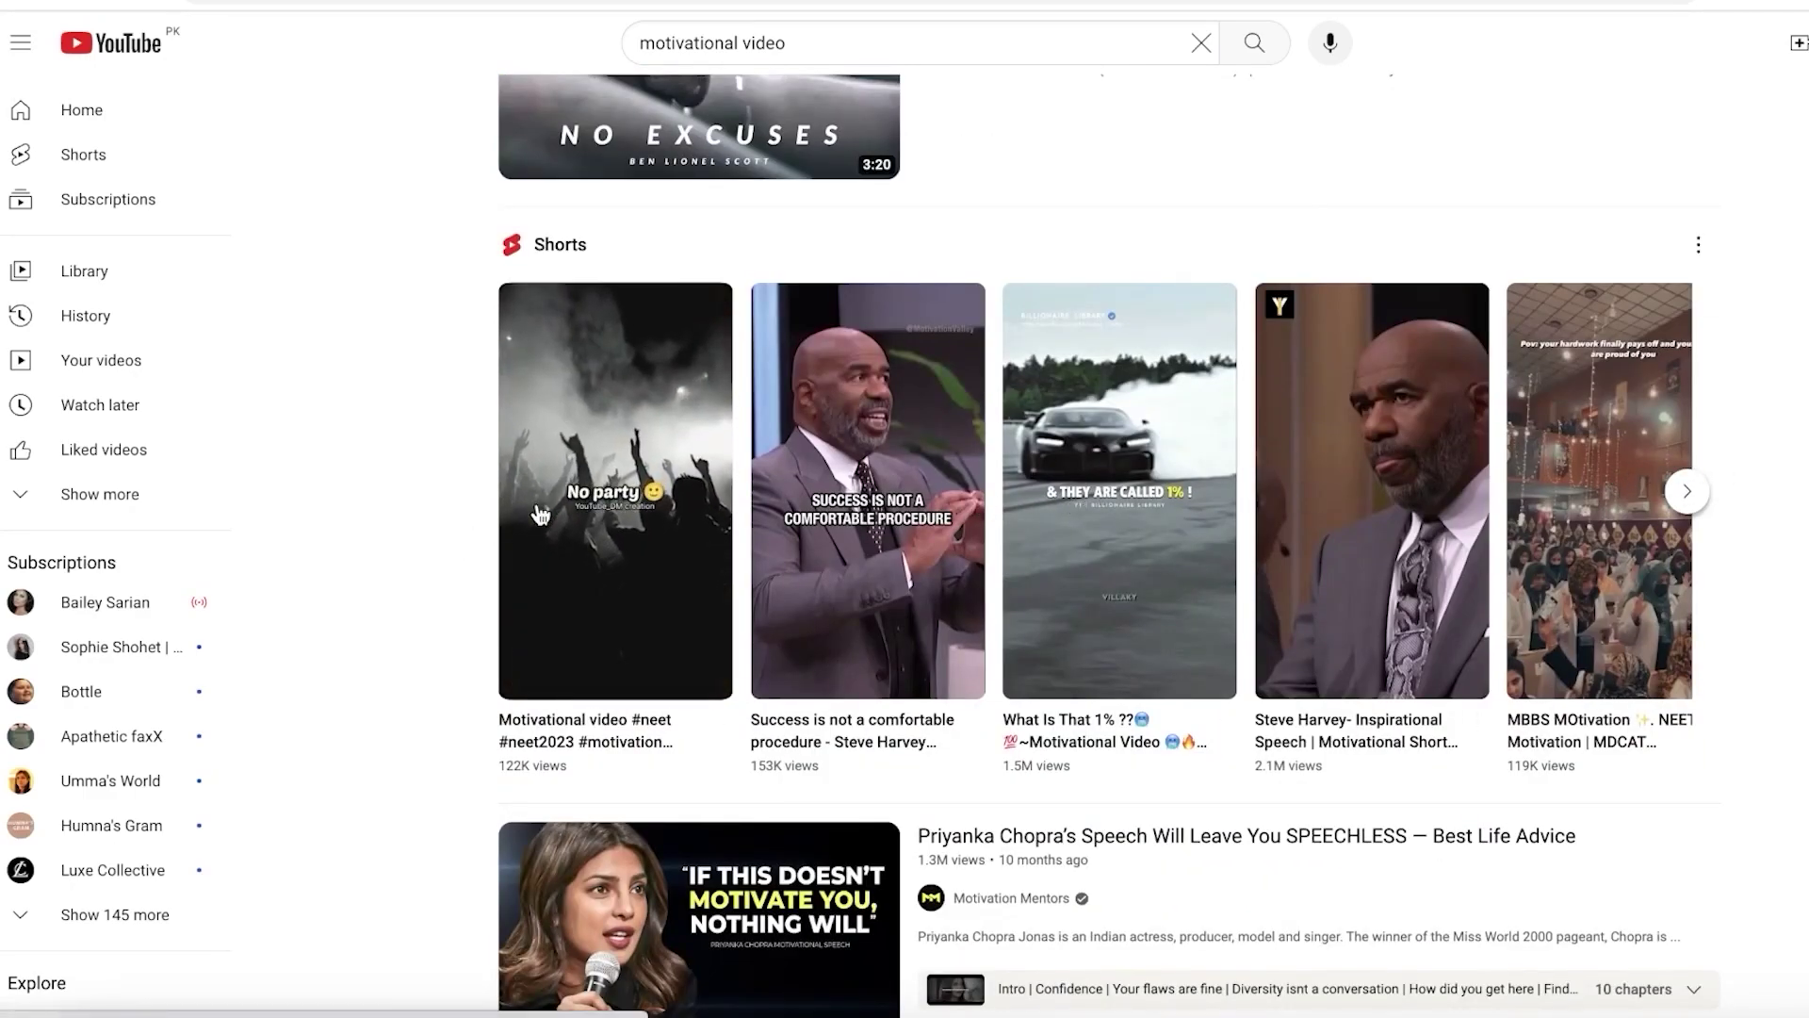
mouse_move(818, 473)
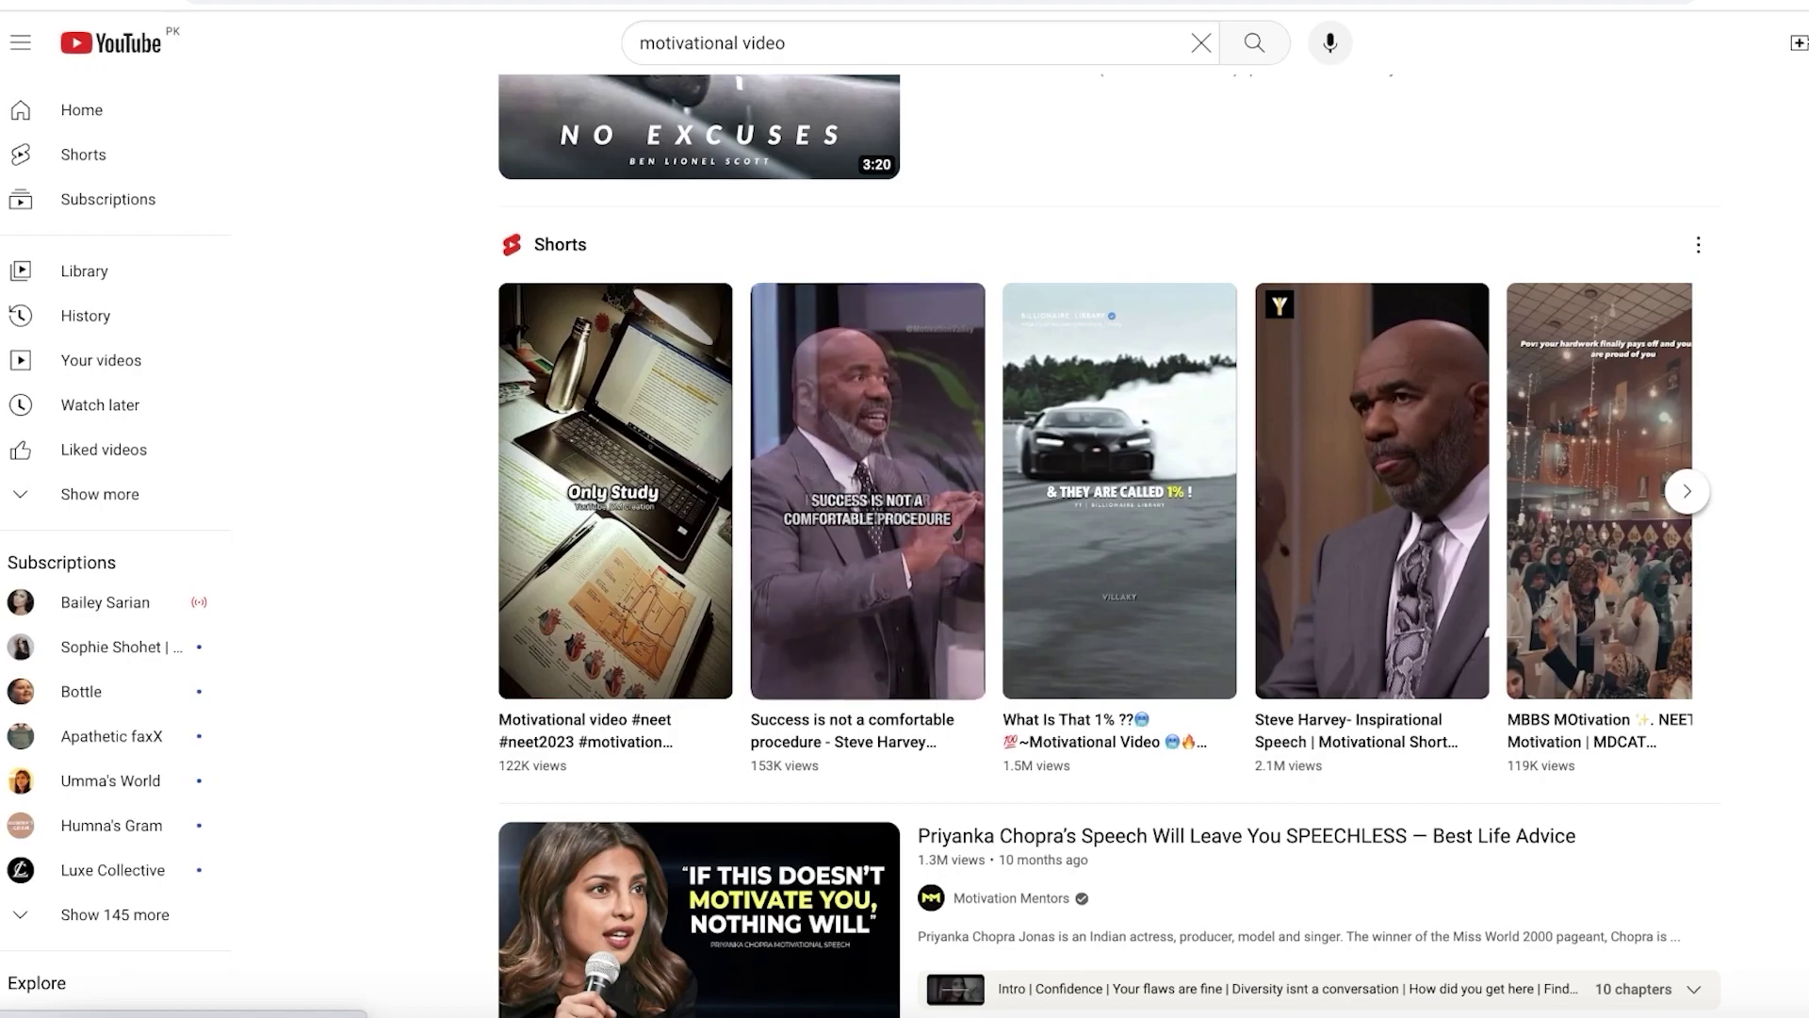
click(1686, 491)
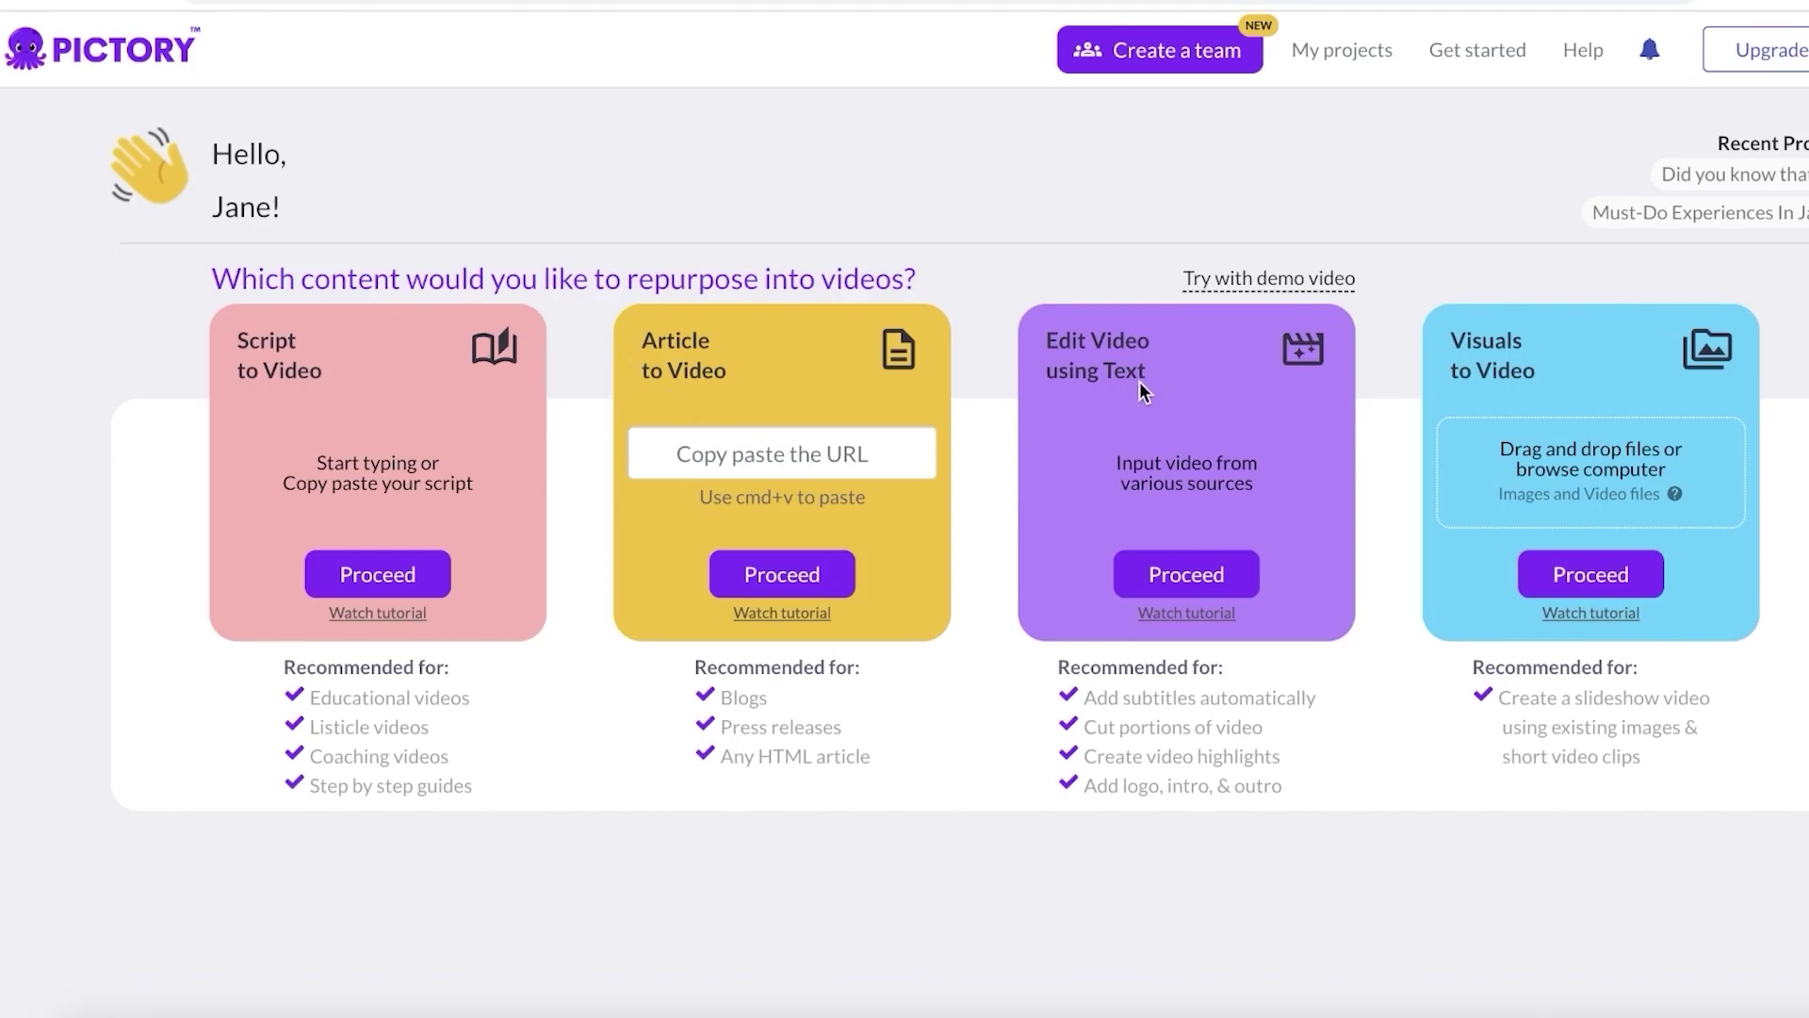
Start a Script to Video project in Pictory and paste in the full motivational text copied from the note.
click(366, 571)
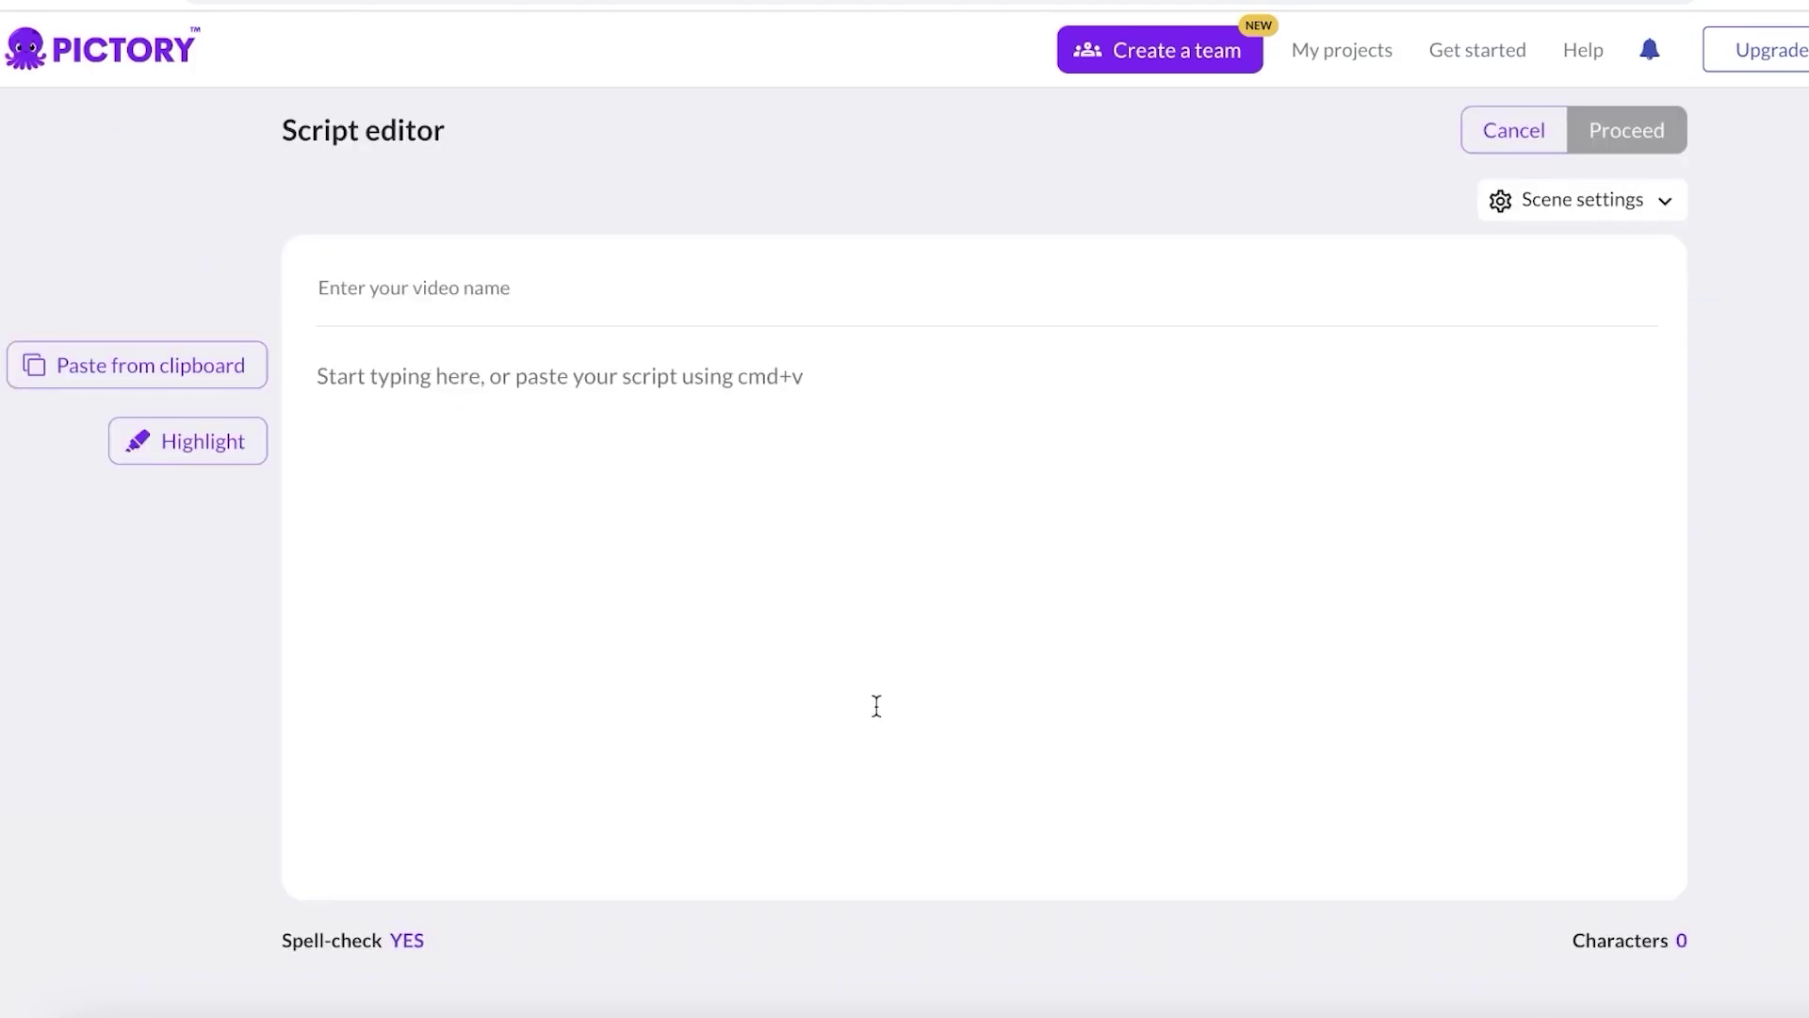
click(668, 1013)
drag(904, 577, 558, 167)
right_click(661, 156)
click(692, 248)
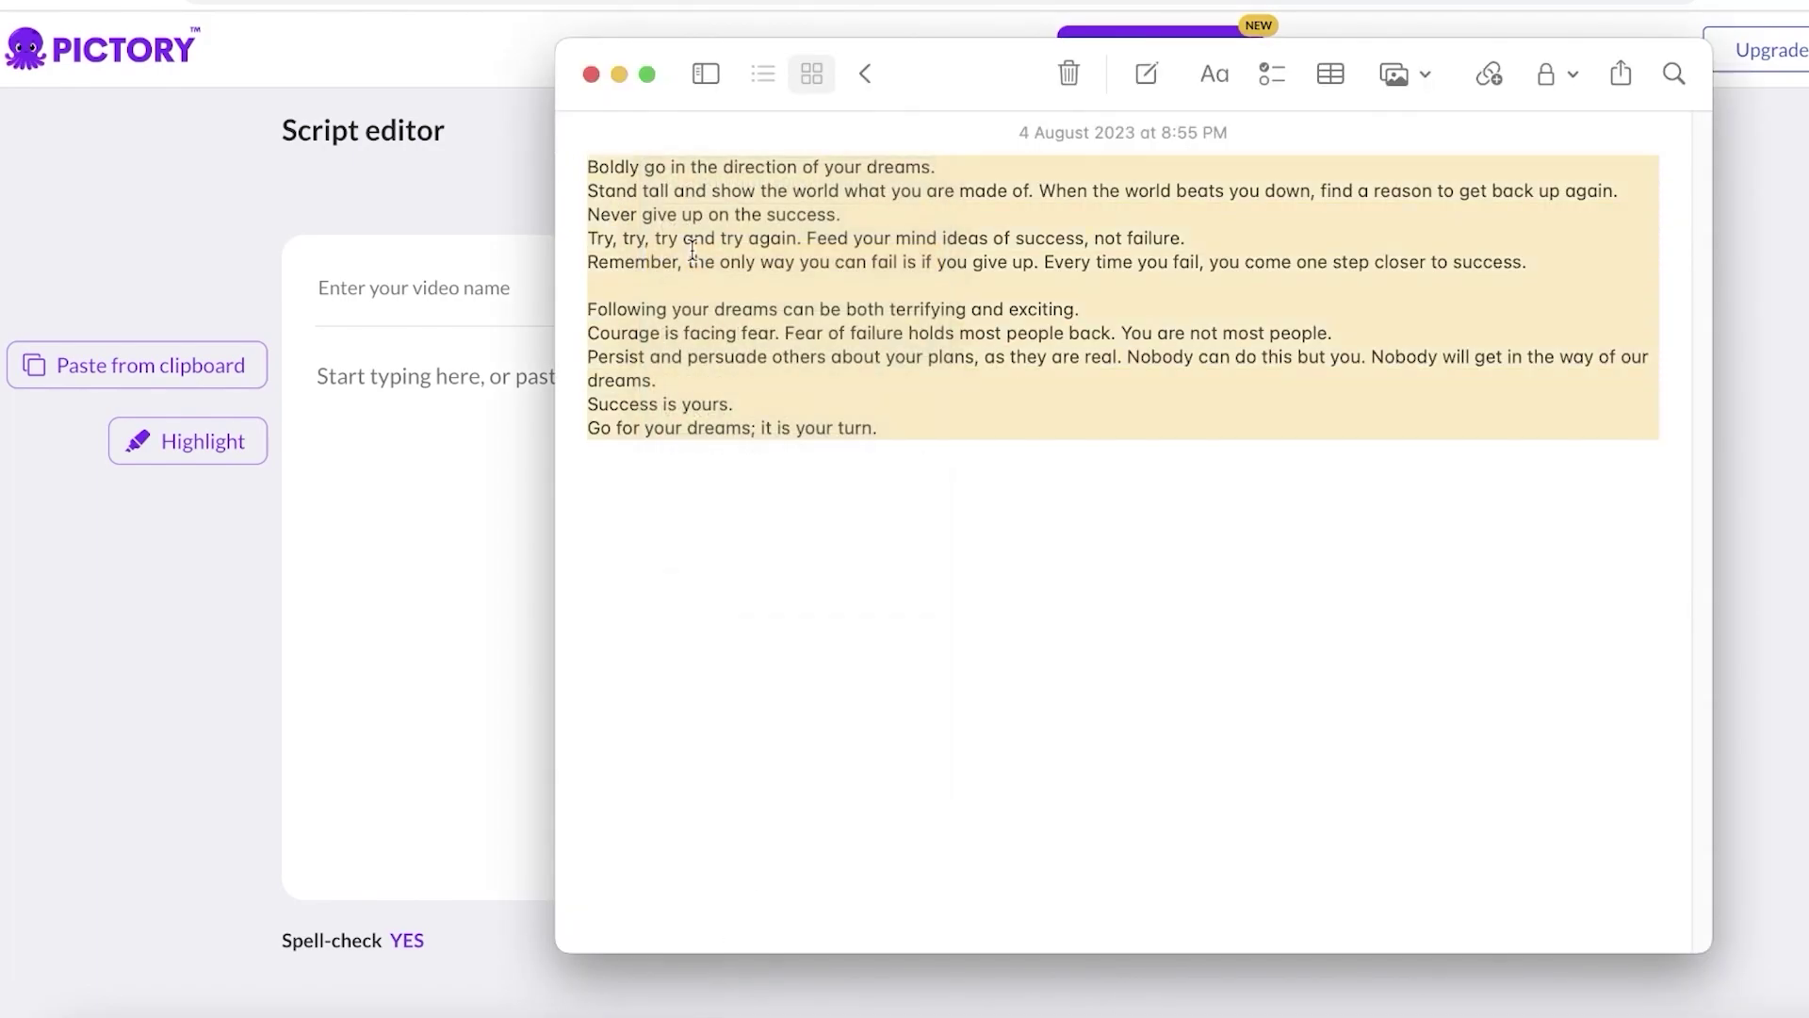
right_click(664, 266)
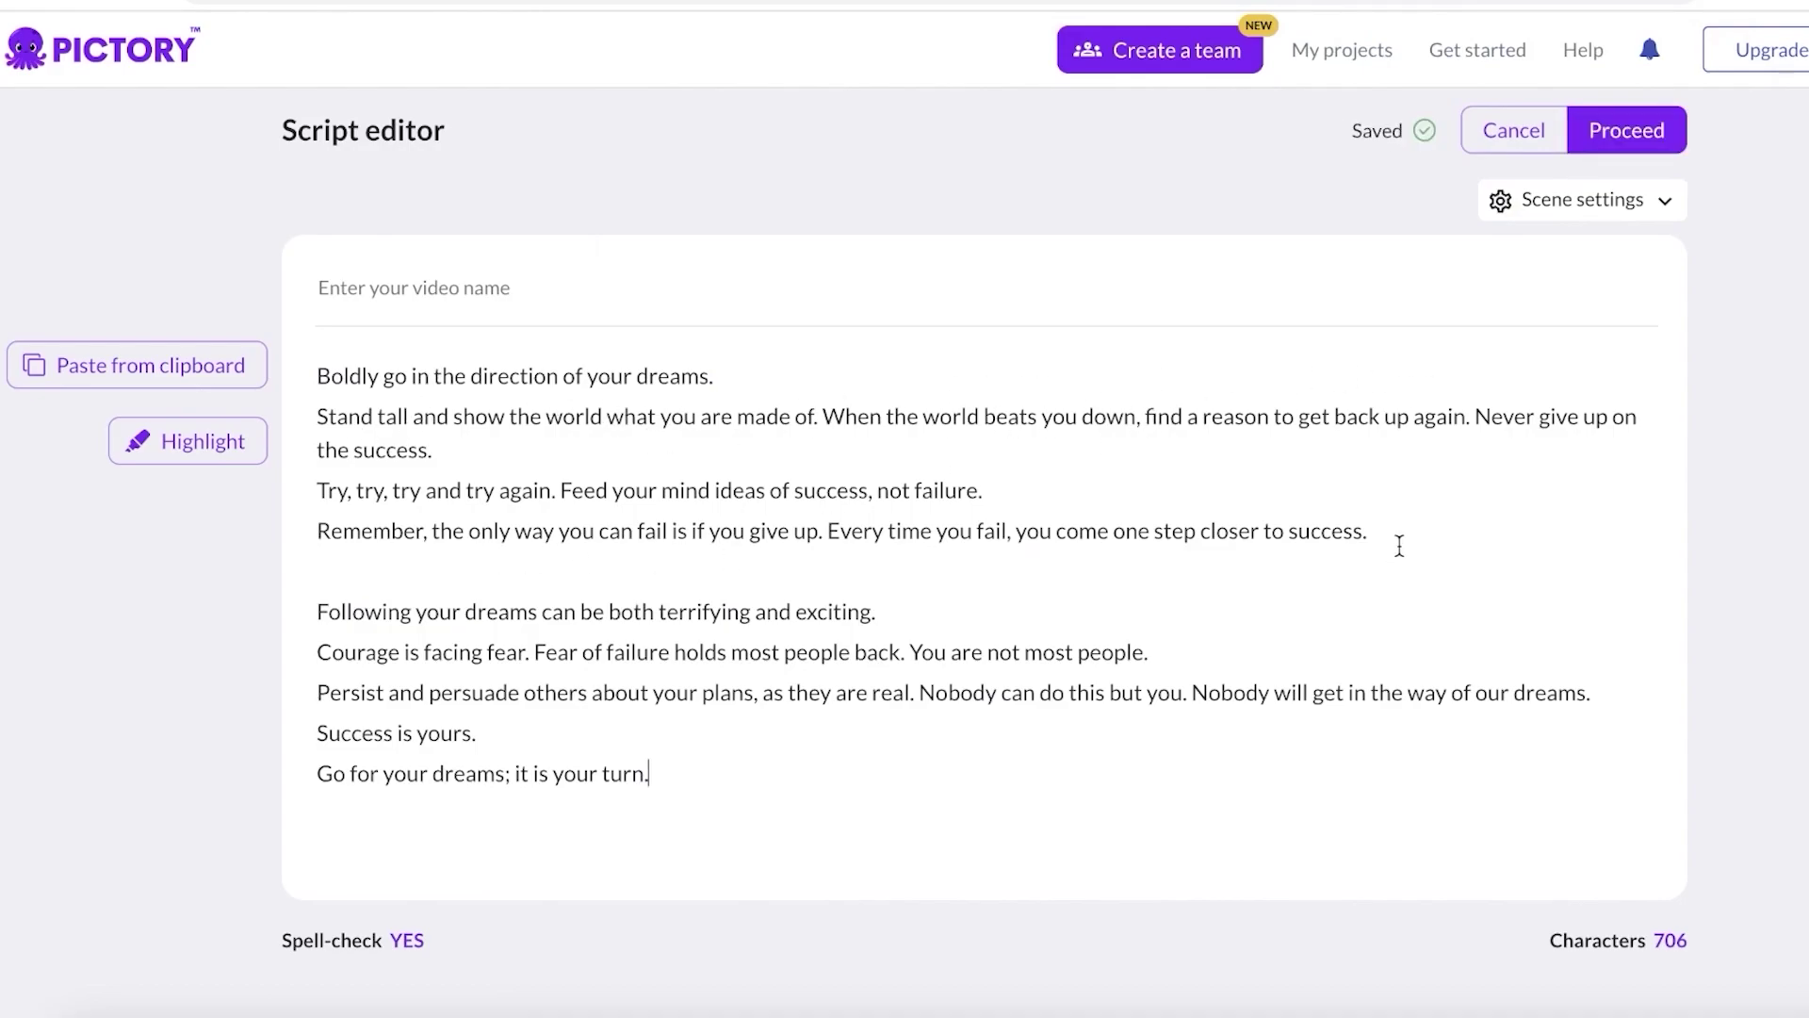
Delete the script line beginning "Remember, the only way you can fail" and the blank line after it.
drag(1397, 541, 284, 531)
key(BackSpace)
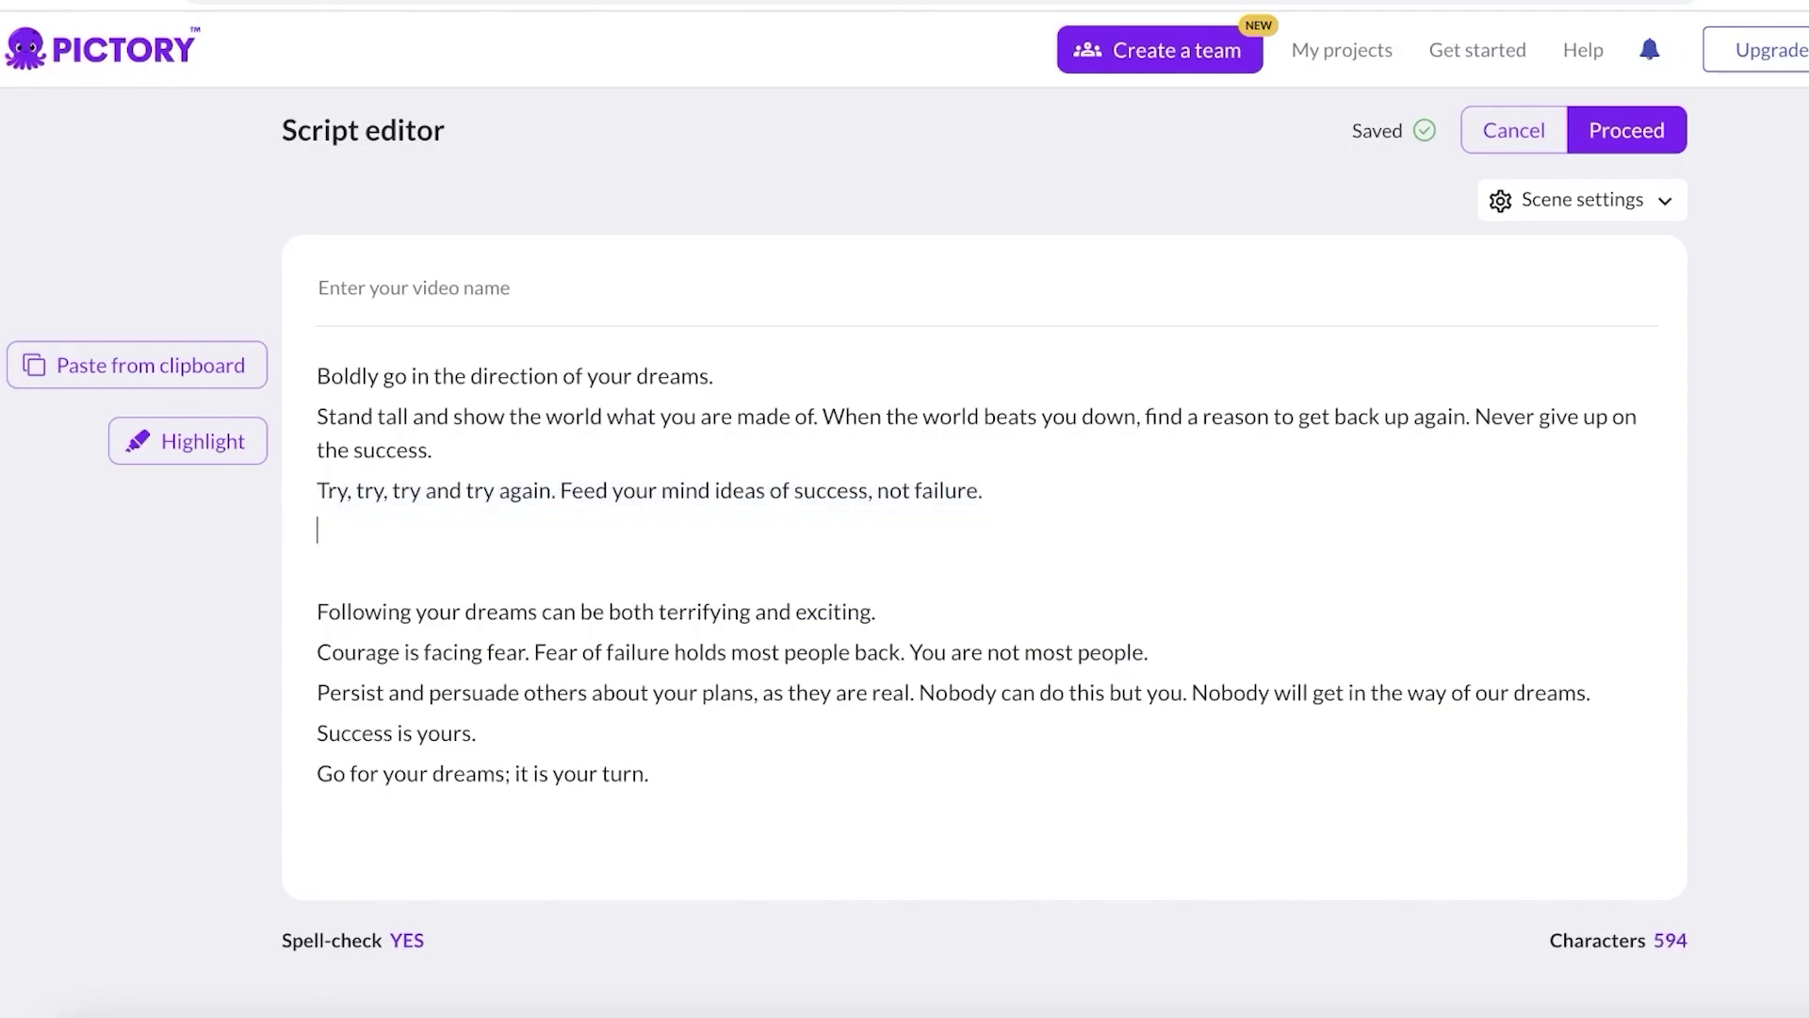
key(BackSpace)
key(BackSpace)
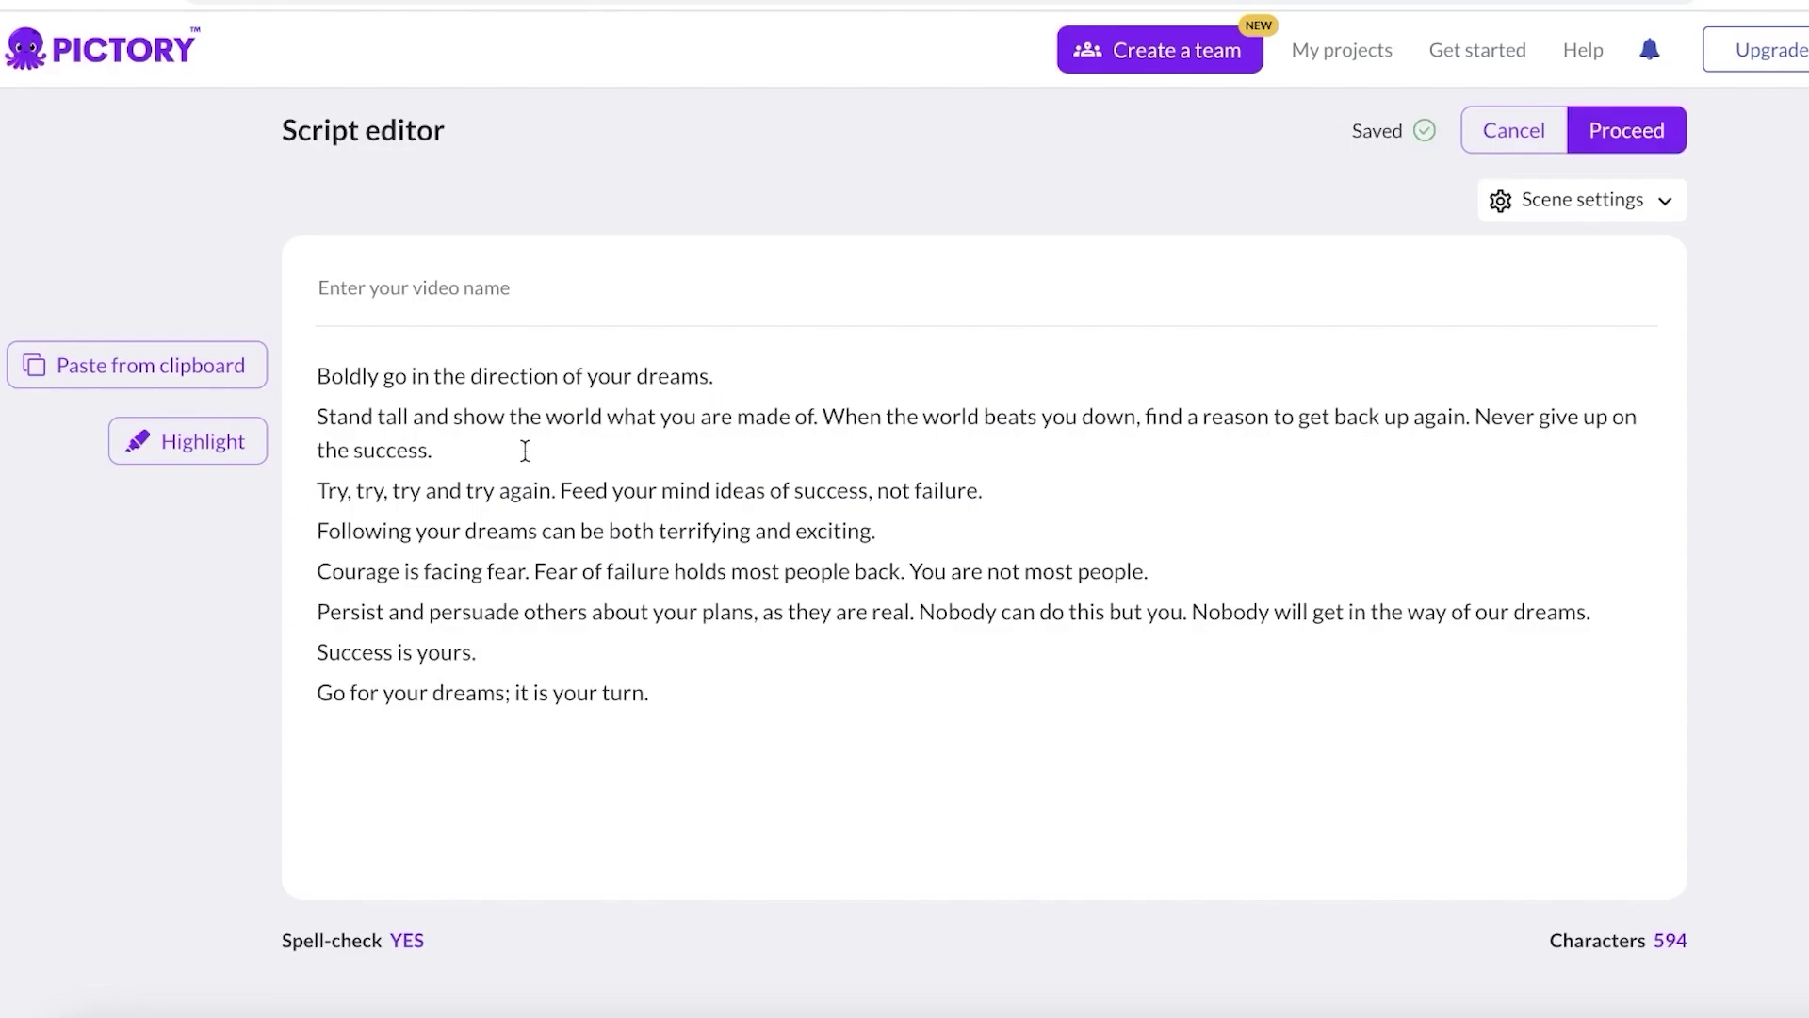
Start a new line at "When the world beats you down" and delete the "Never give up", "Persist and persuade" and "Success is yours" sentences.
drag(526, 451, 488, 444)
click(819, 417)
key(Return)
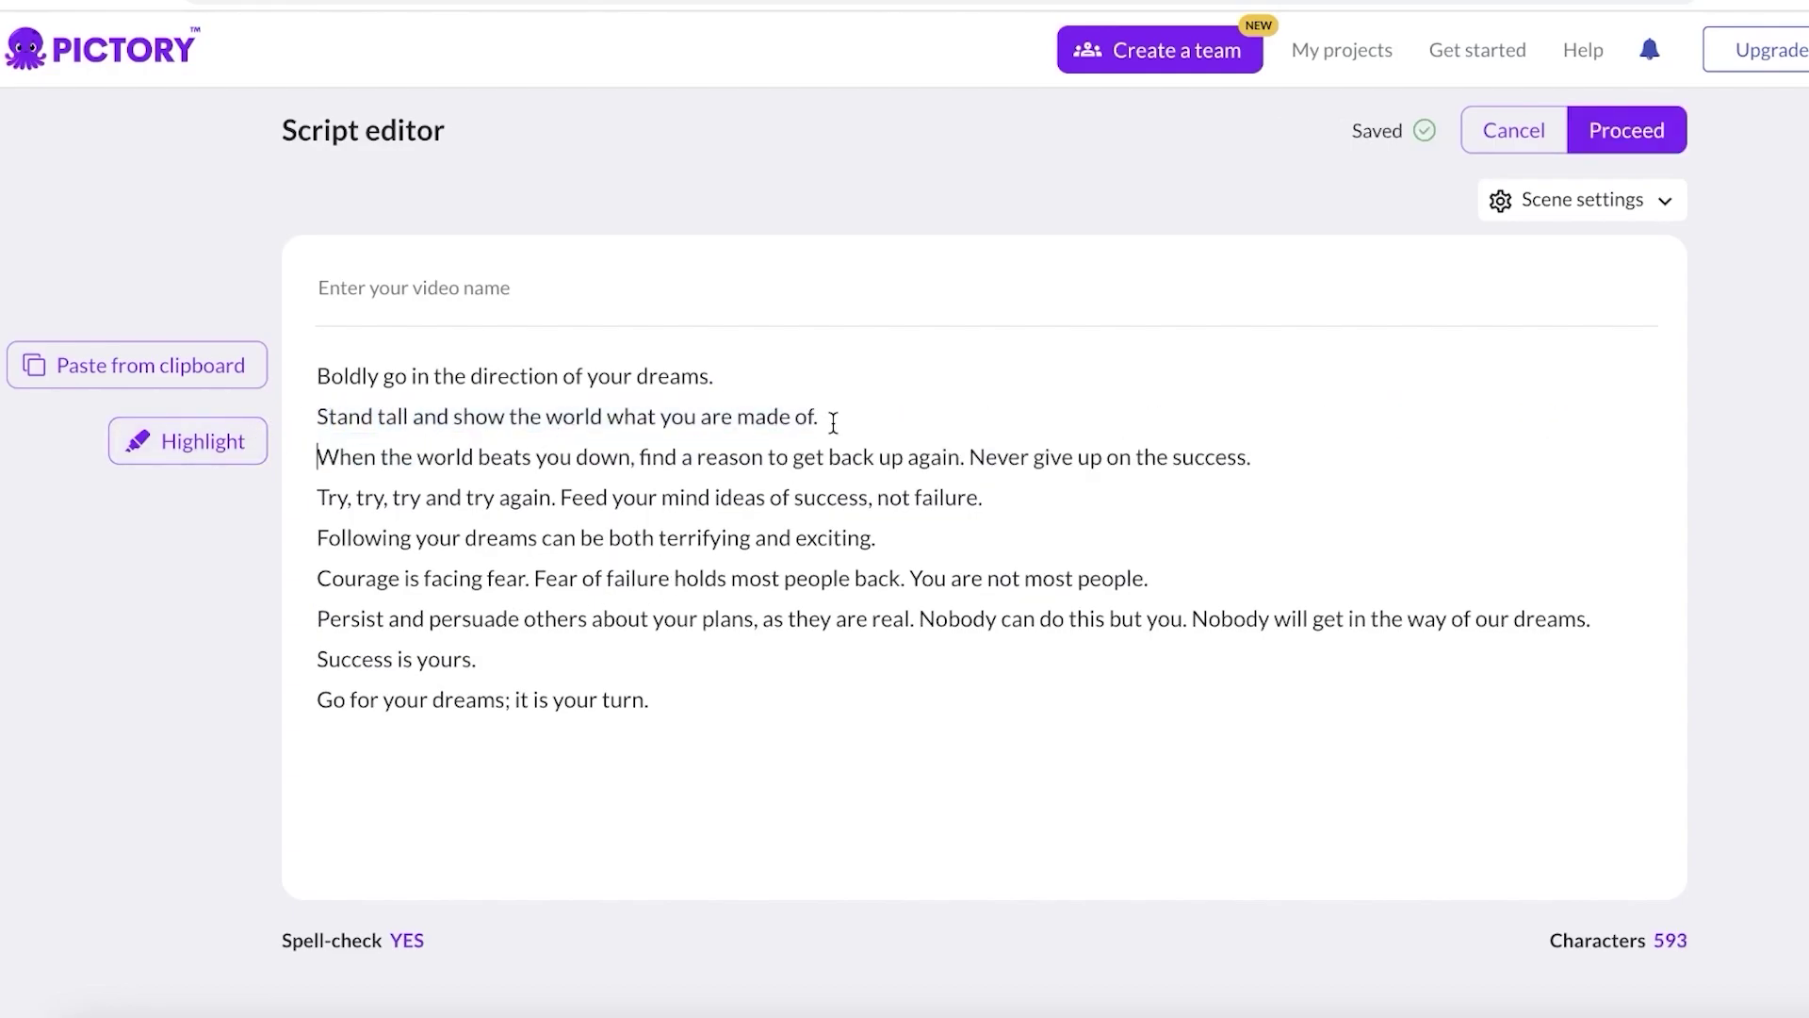
drag(969, 458, 1284, 449)
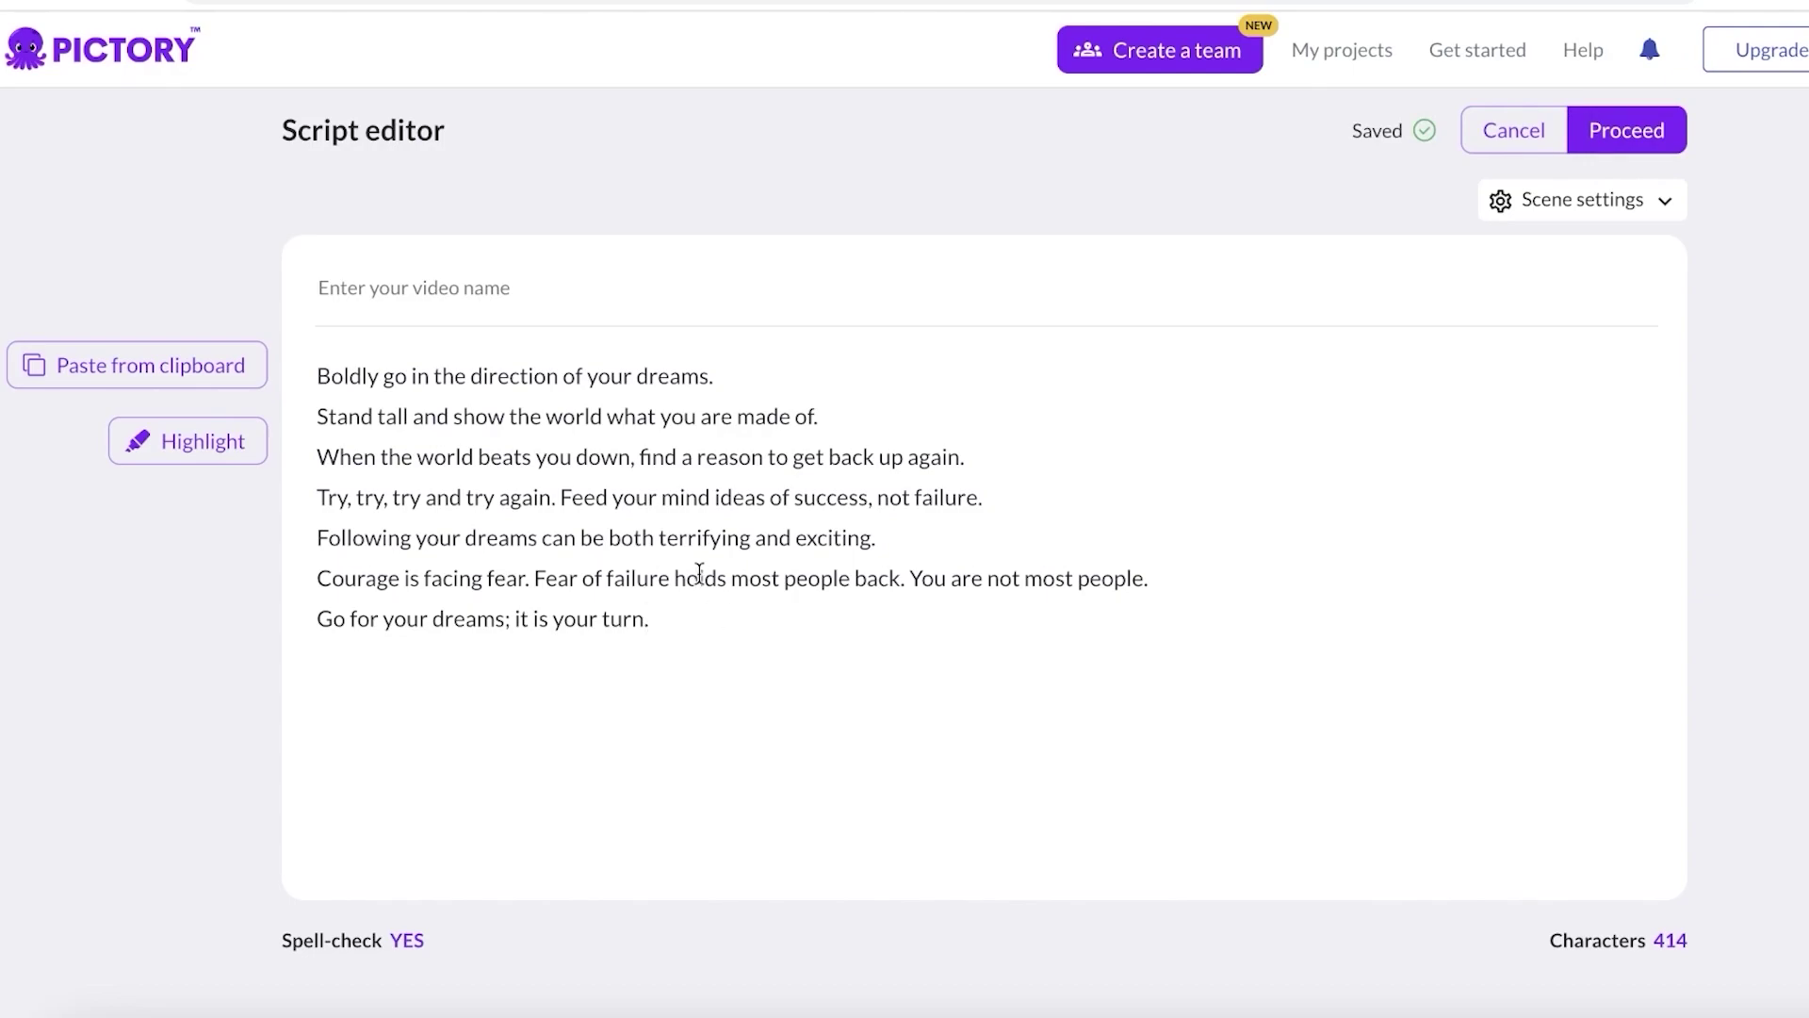
Proceed from the script to template selection and browse the template library.
click(1631, 134)
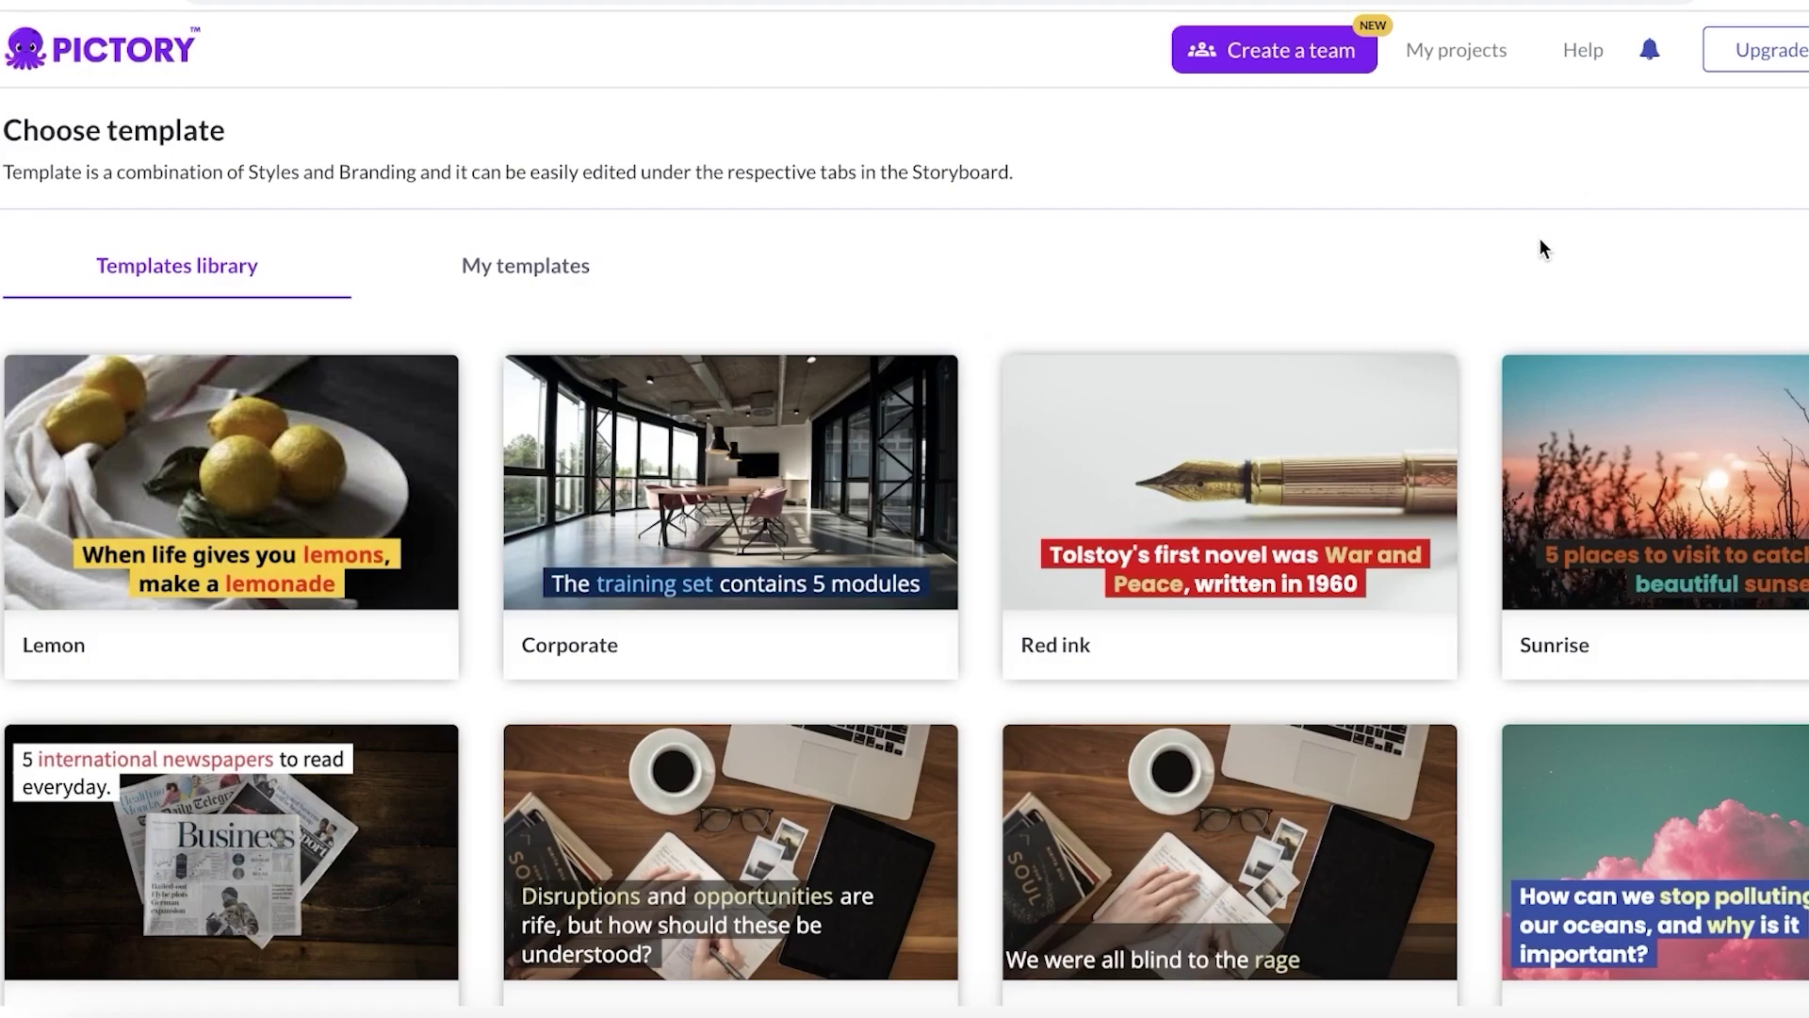
scroll(1316, 483, down, 1)
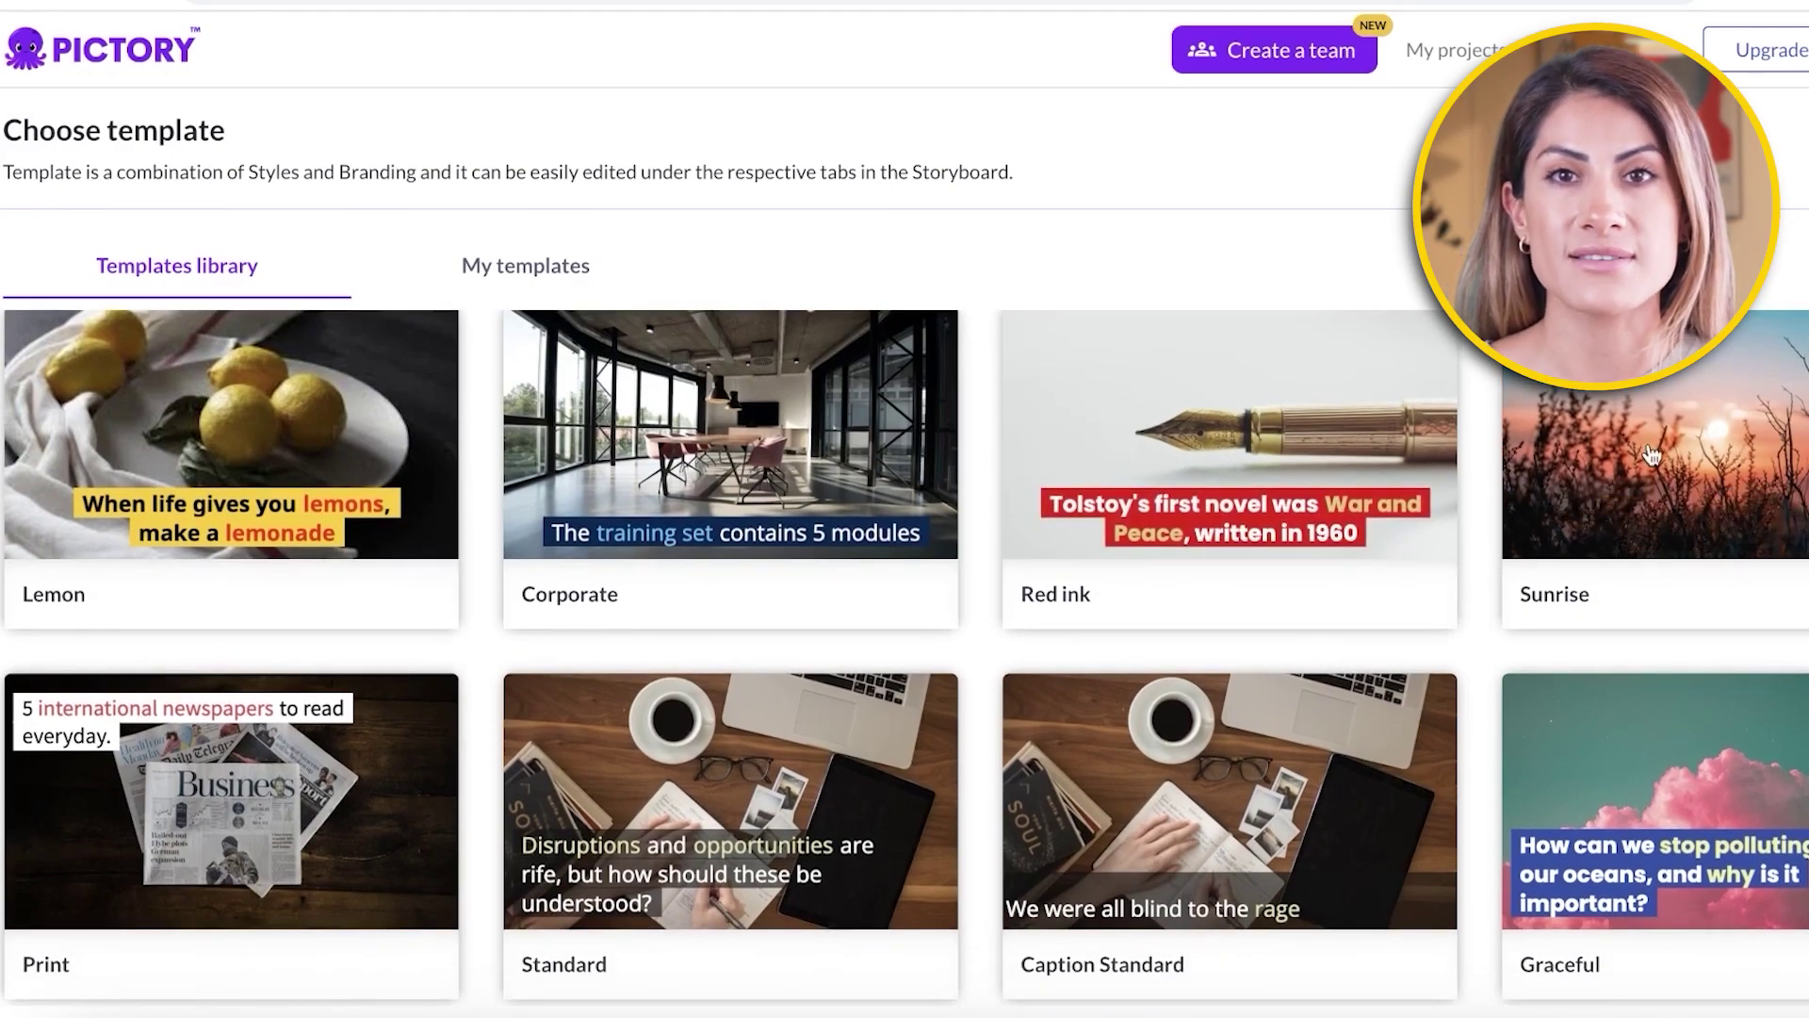
scroll(1316, 483, down, 5)
scroll(1164, 563, down, 1)
scroll(809, 479, down, 6)
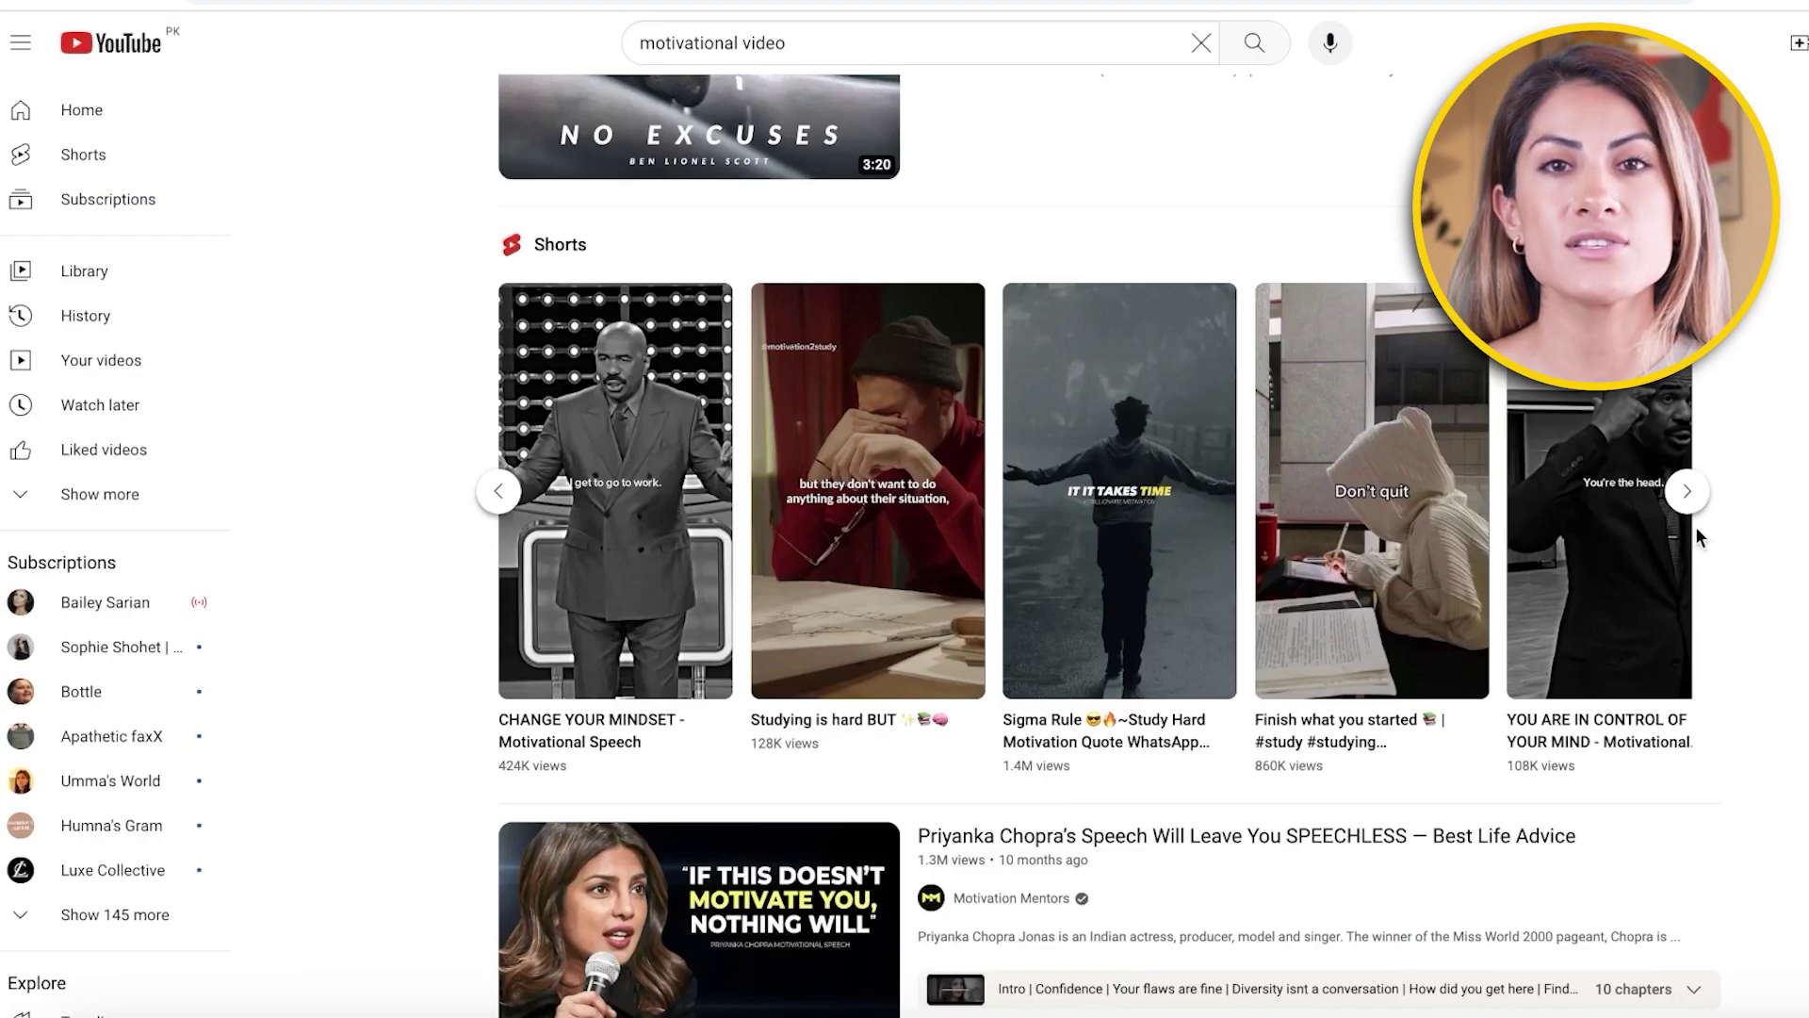
Page through further motivational Shorts on YouTube to compare their caption styles.
click(1686, 491)
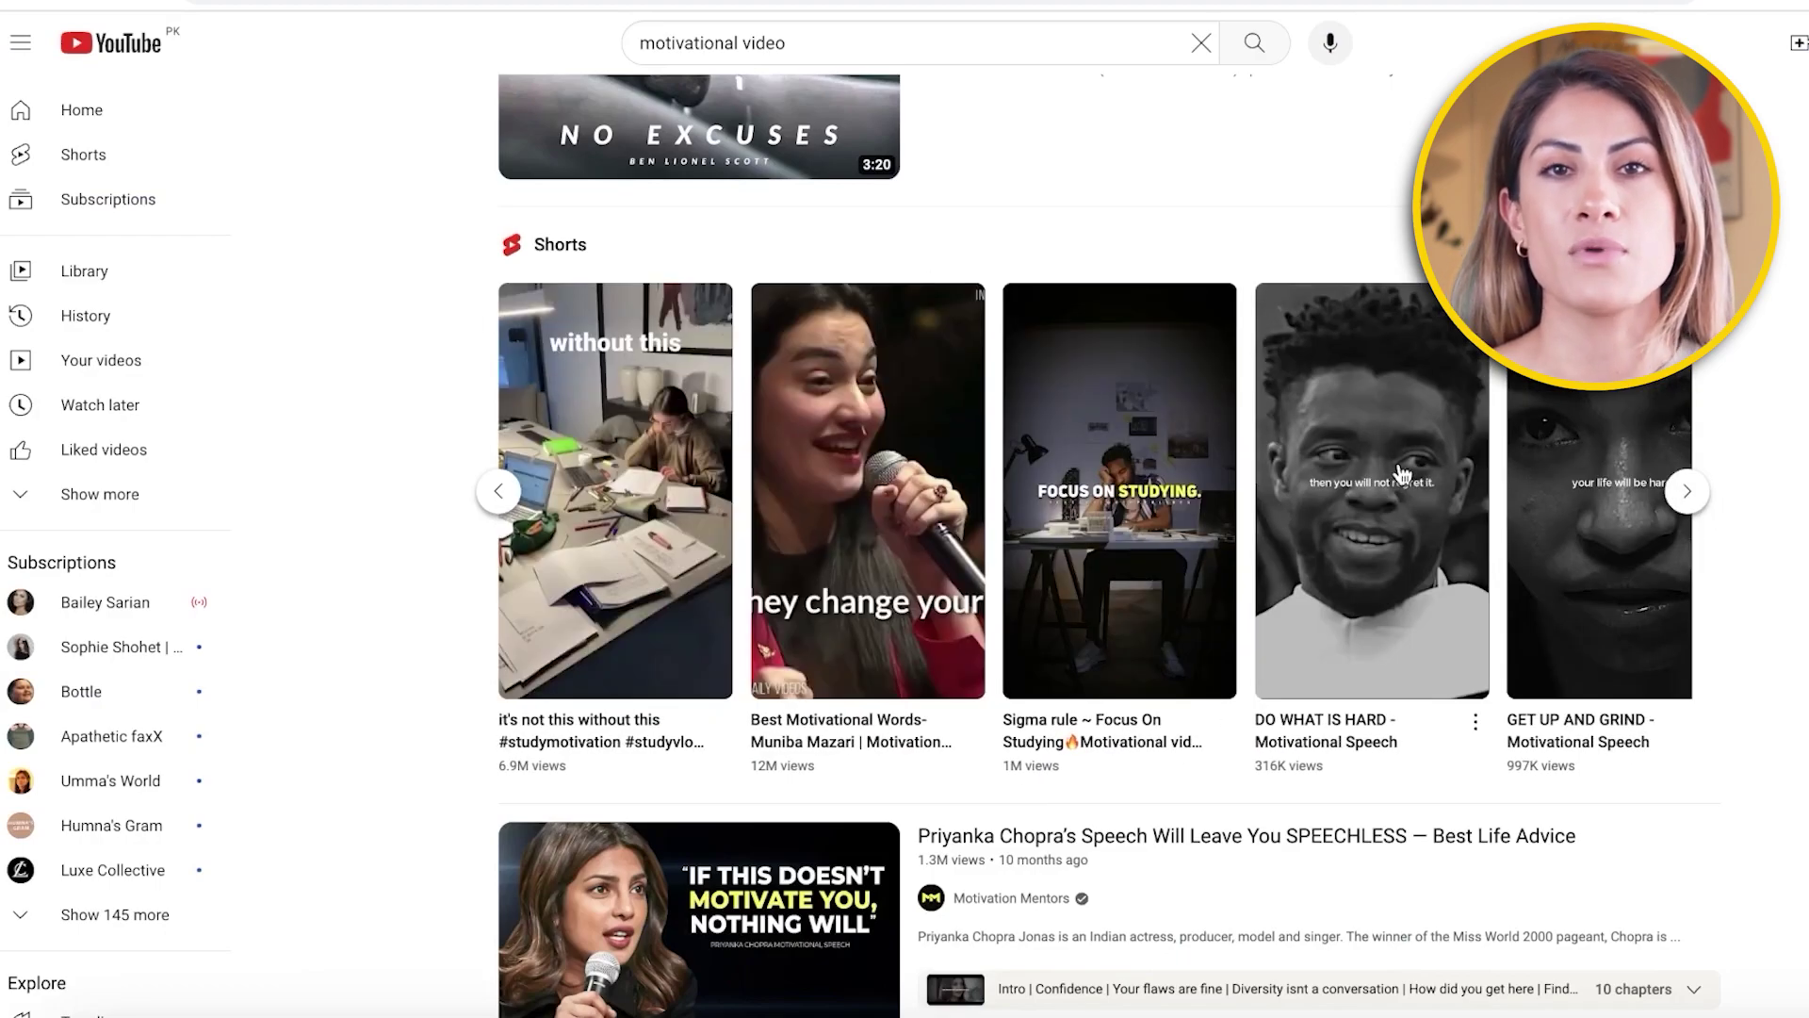
click(1686, 491)
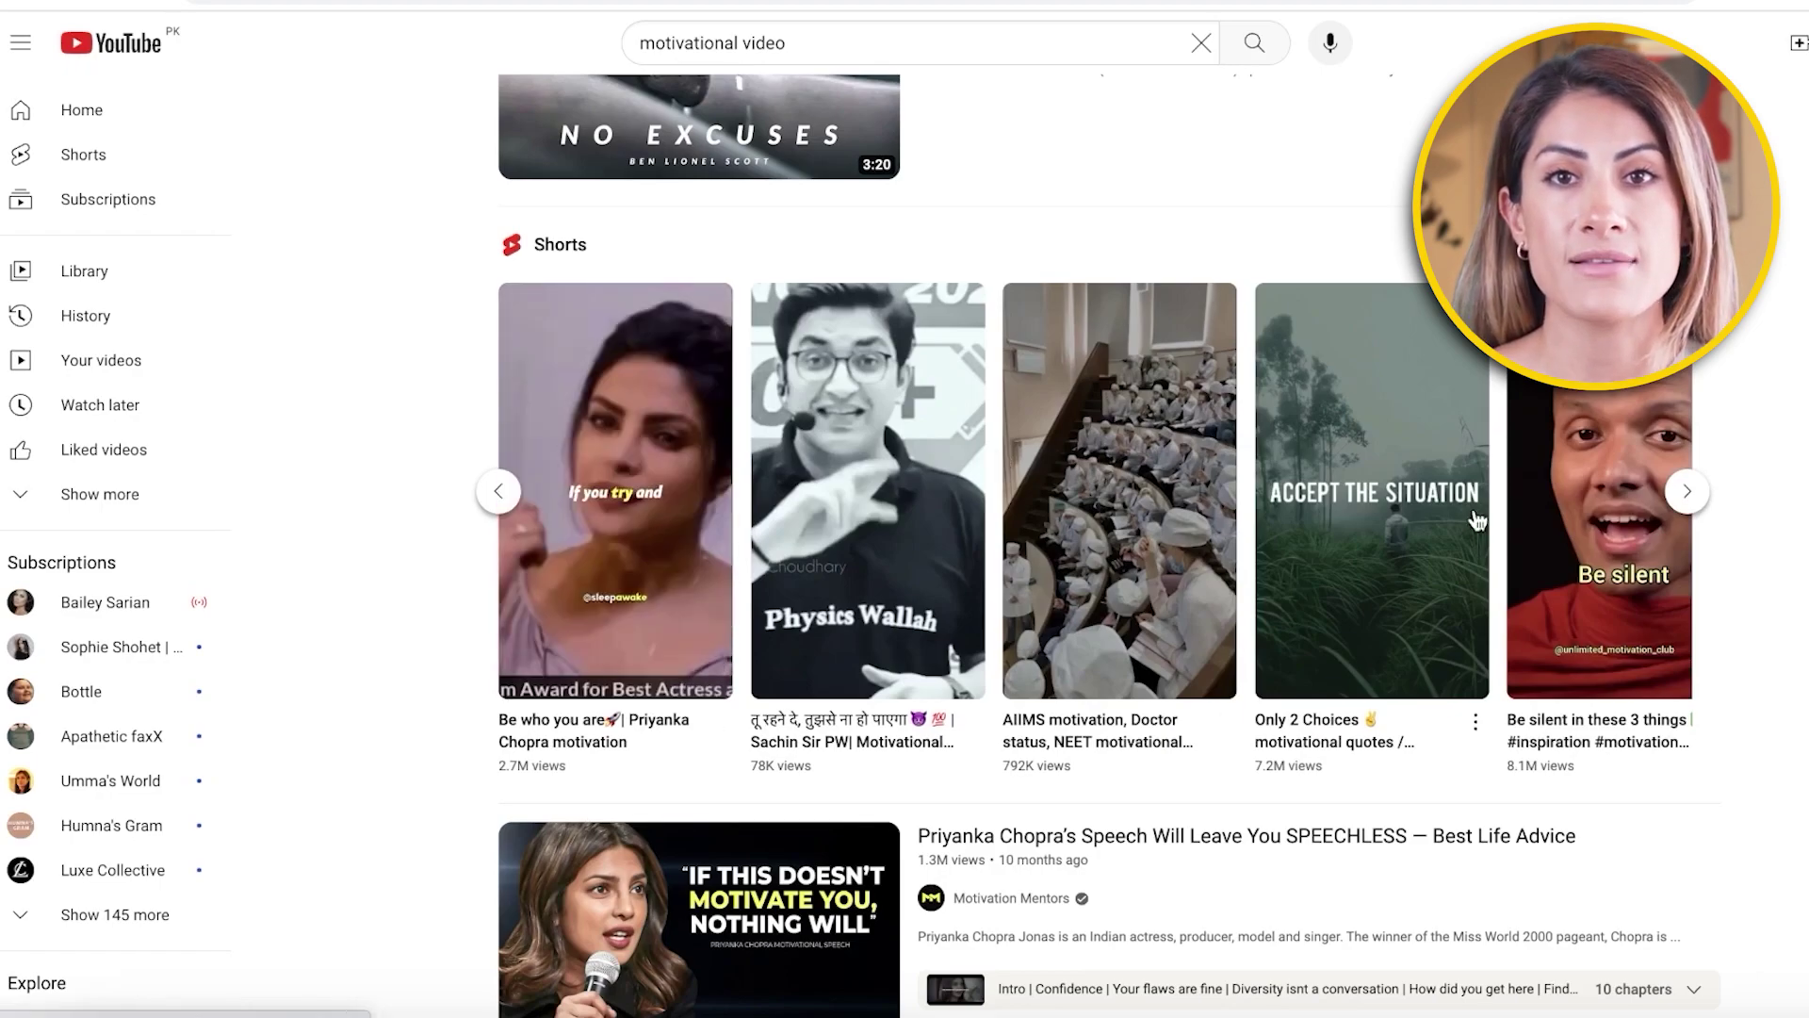
click(1686, 491)
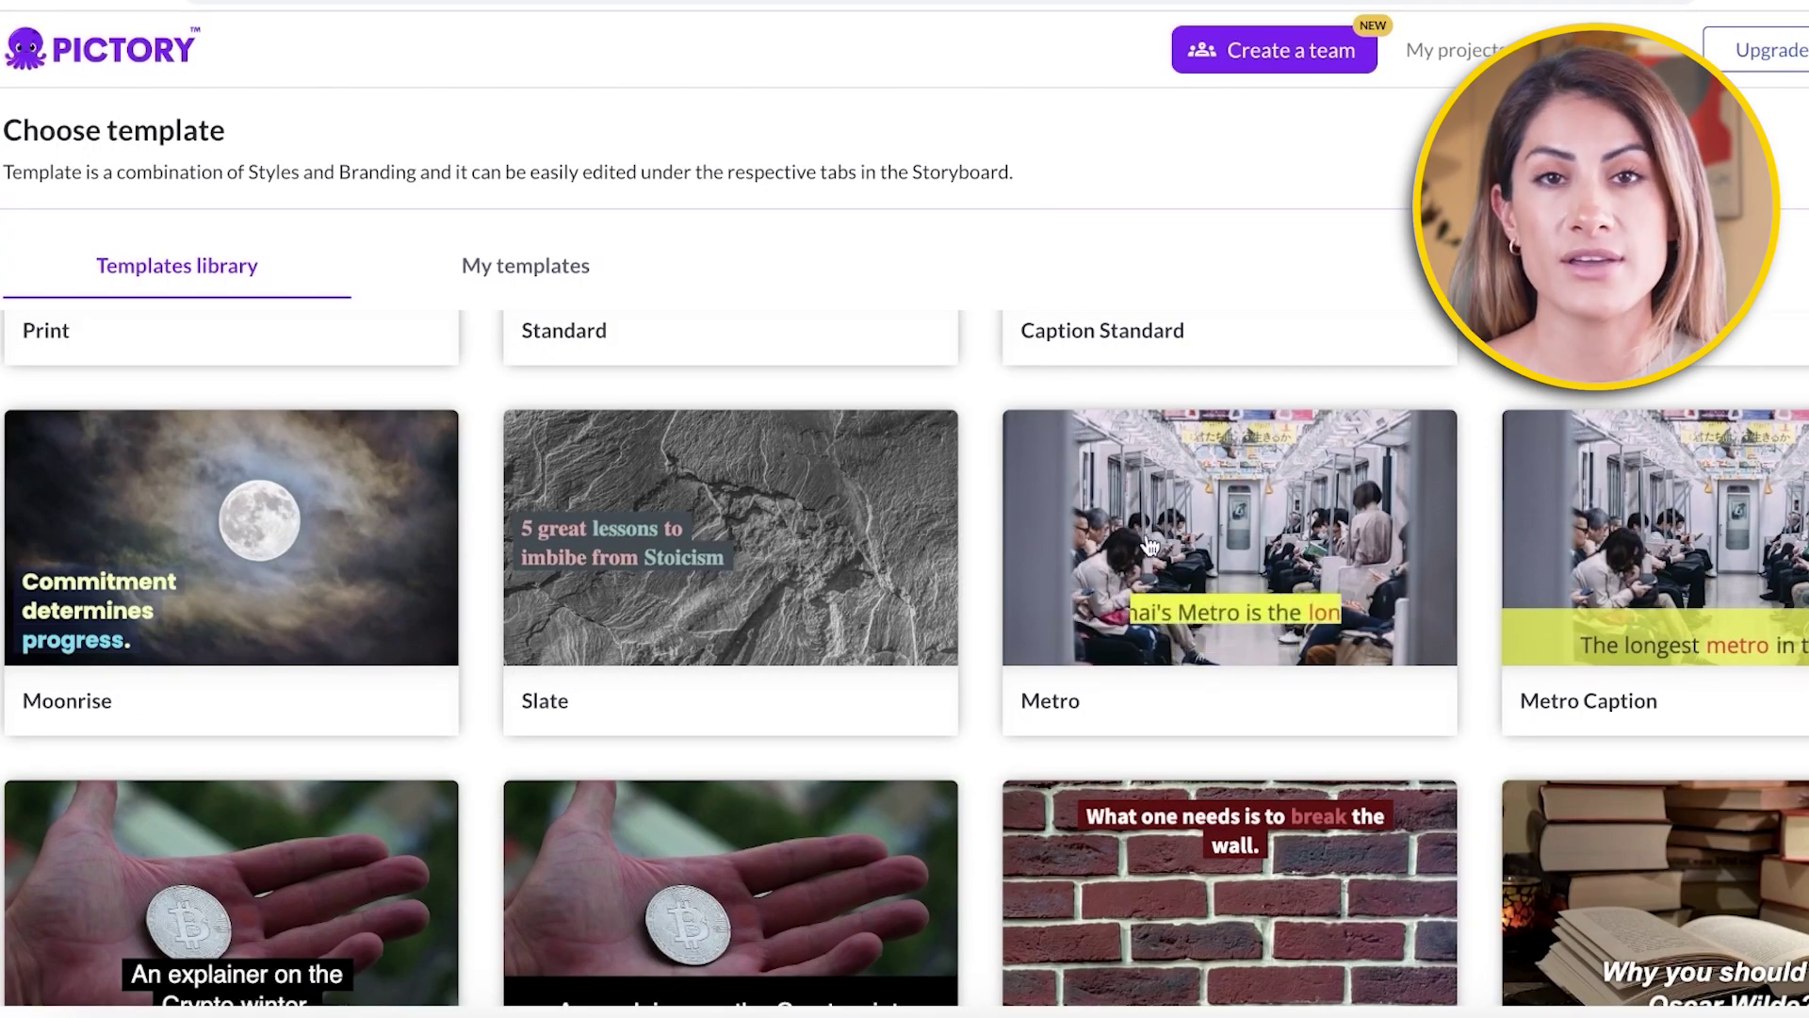
Choose the Subtitle Highlight template in 9:16 aspect ratio from Pictory's template library.
scroll(683, 570, down, 5)
scroll(562, 569, down, 10)
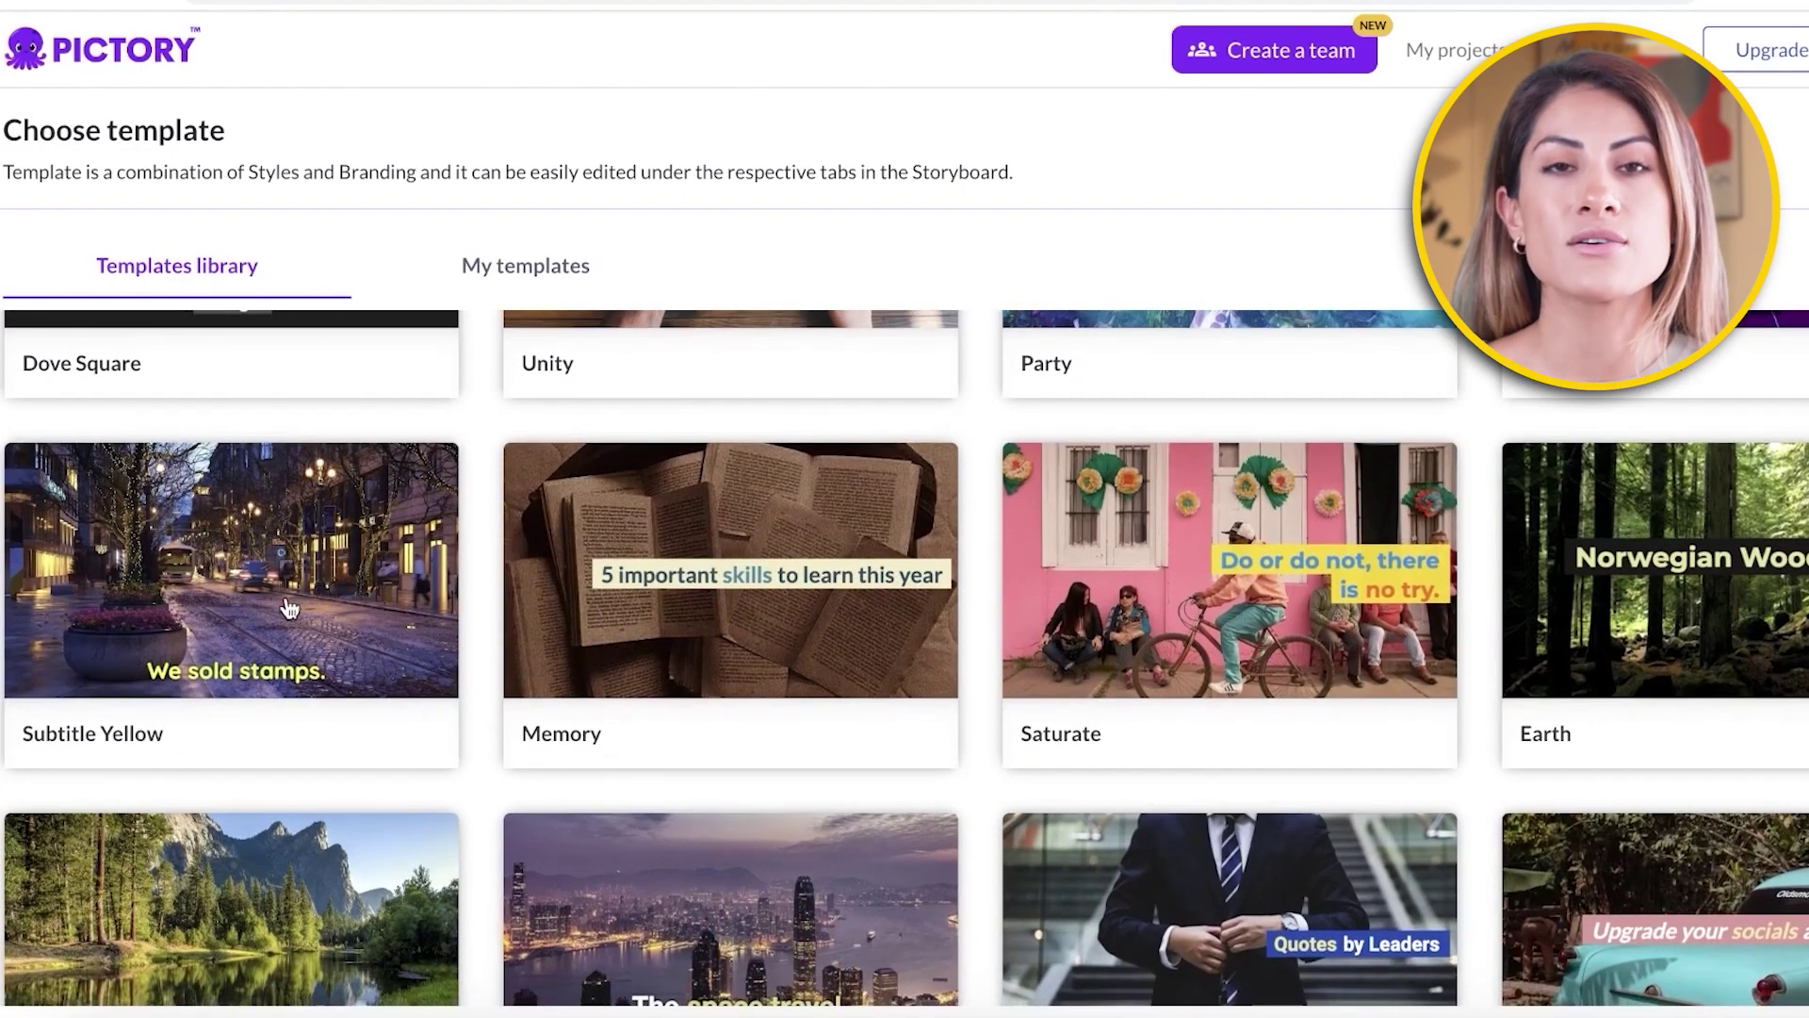
scroll(240, 631, down, 1)
scroll(226, 565, down, 4)
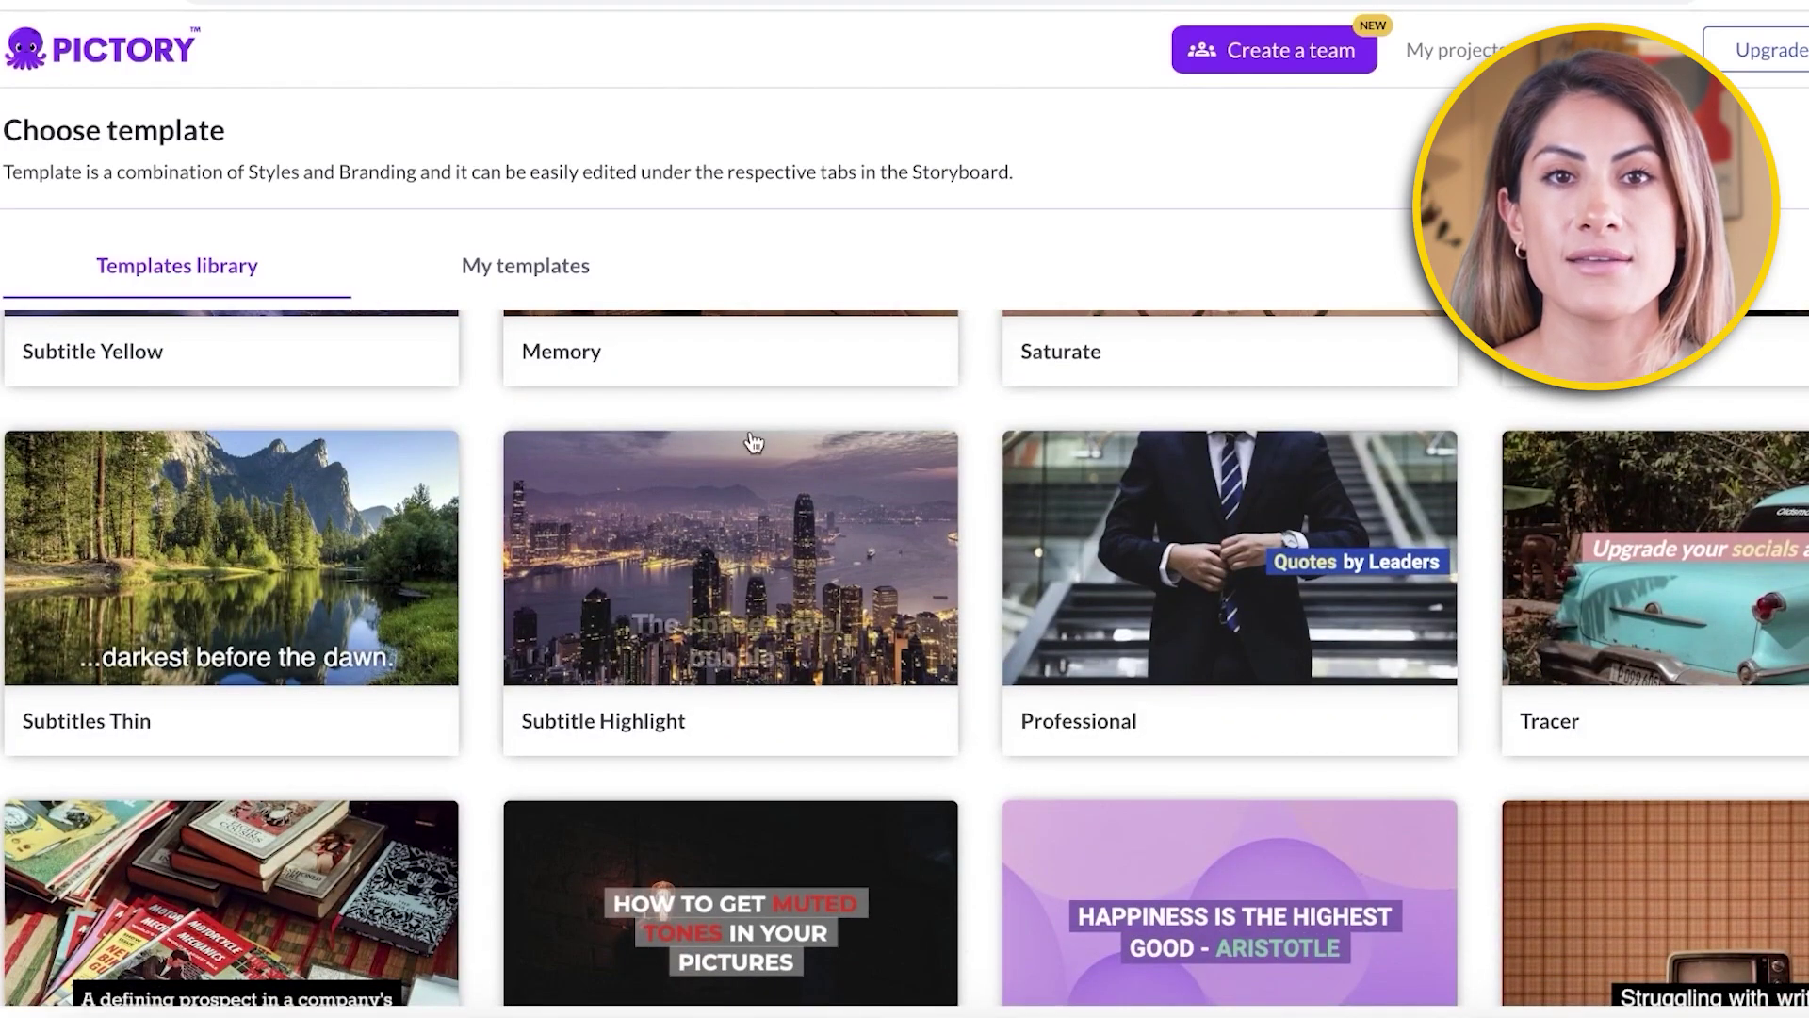
click(707, 579)
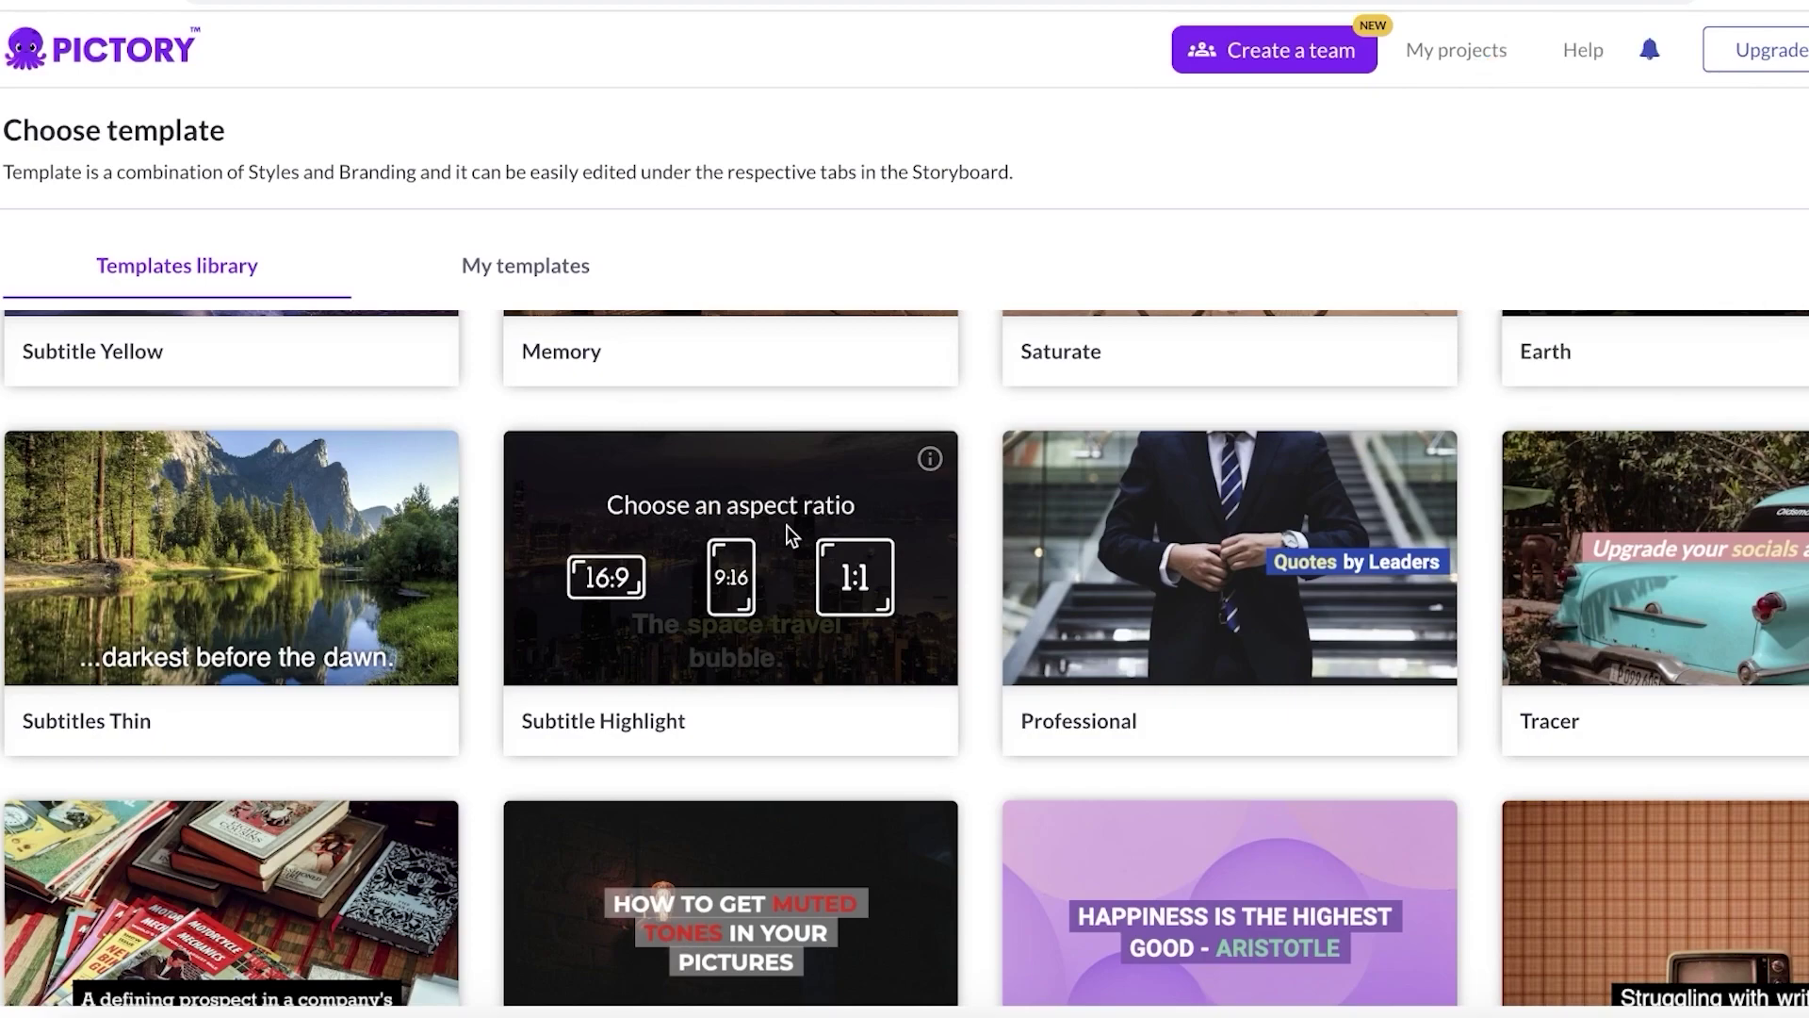
click(720, 549)
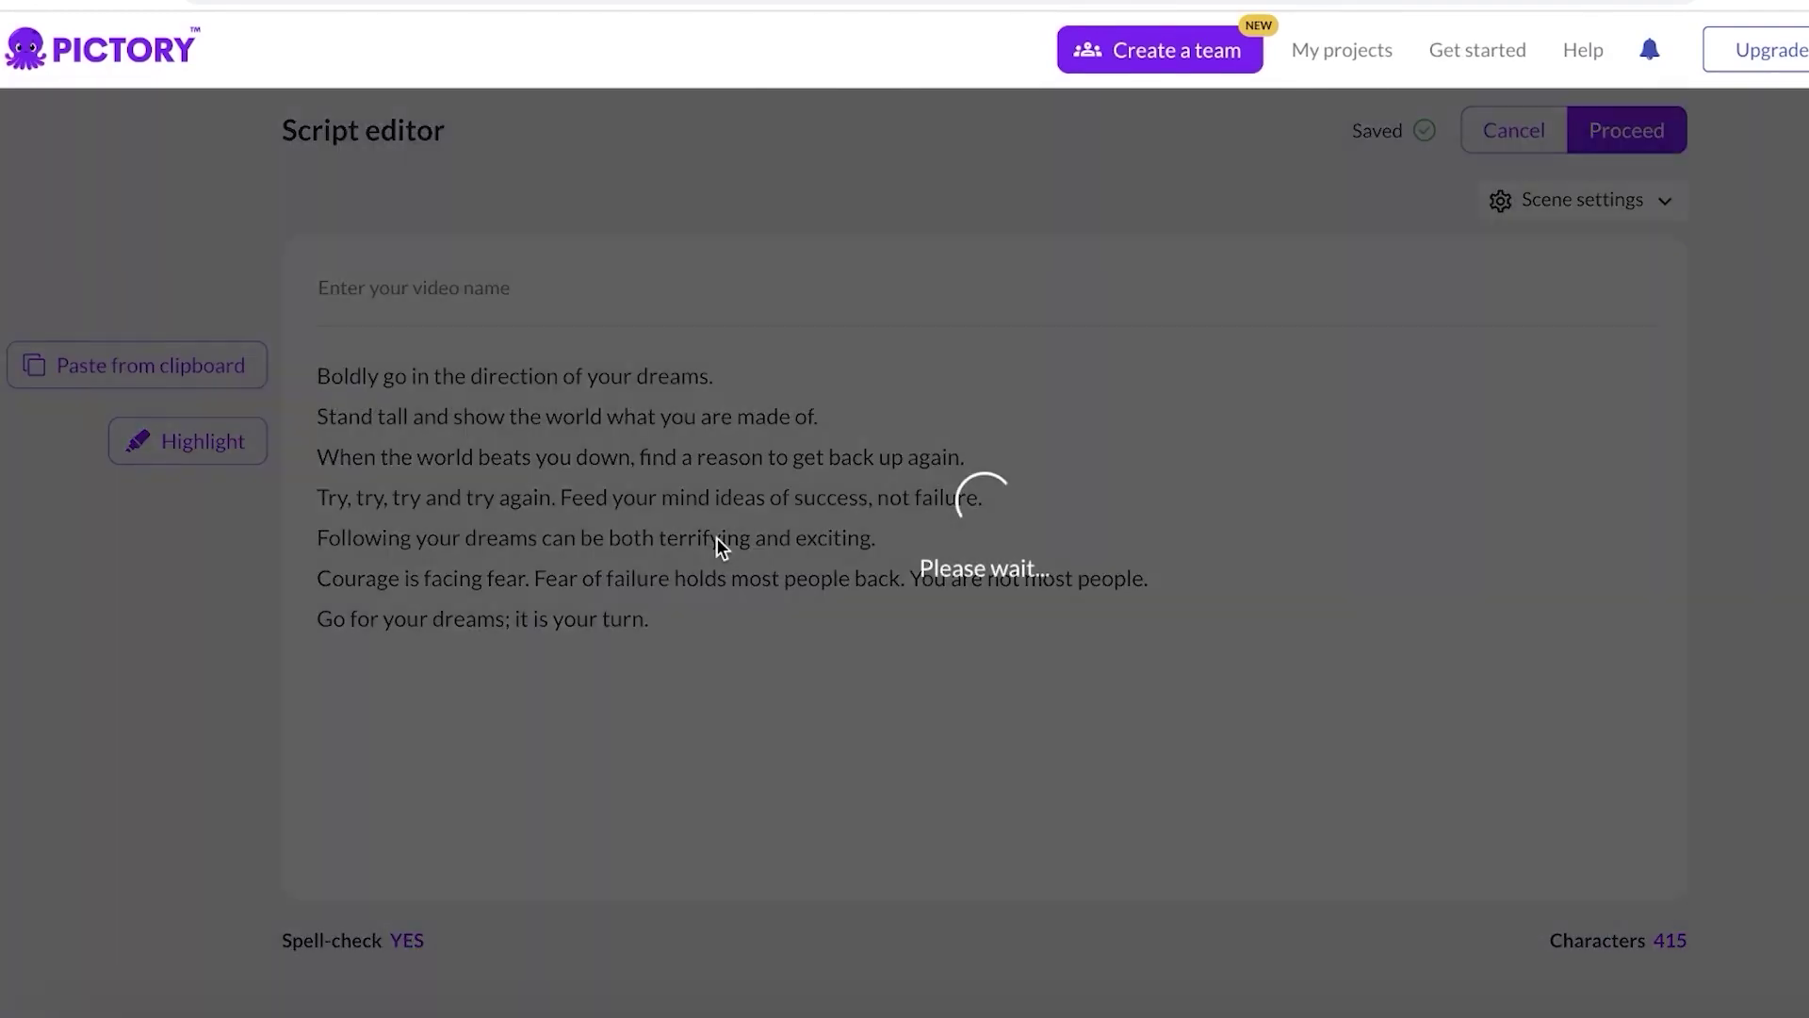
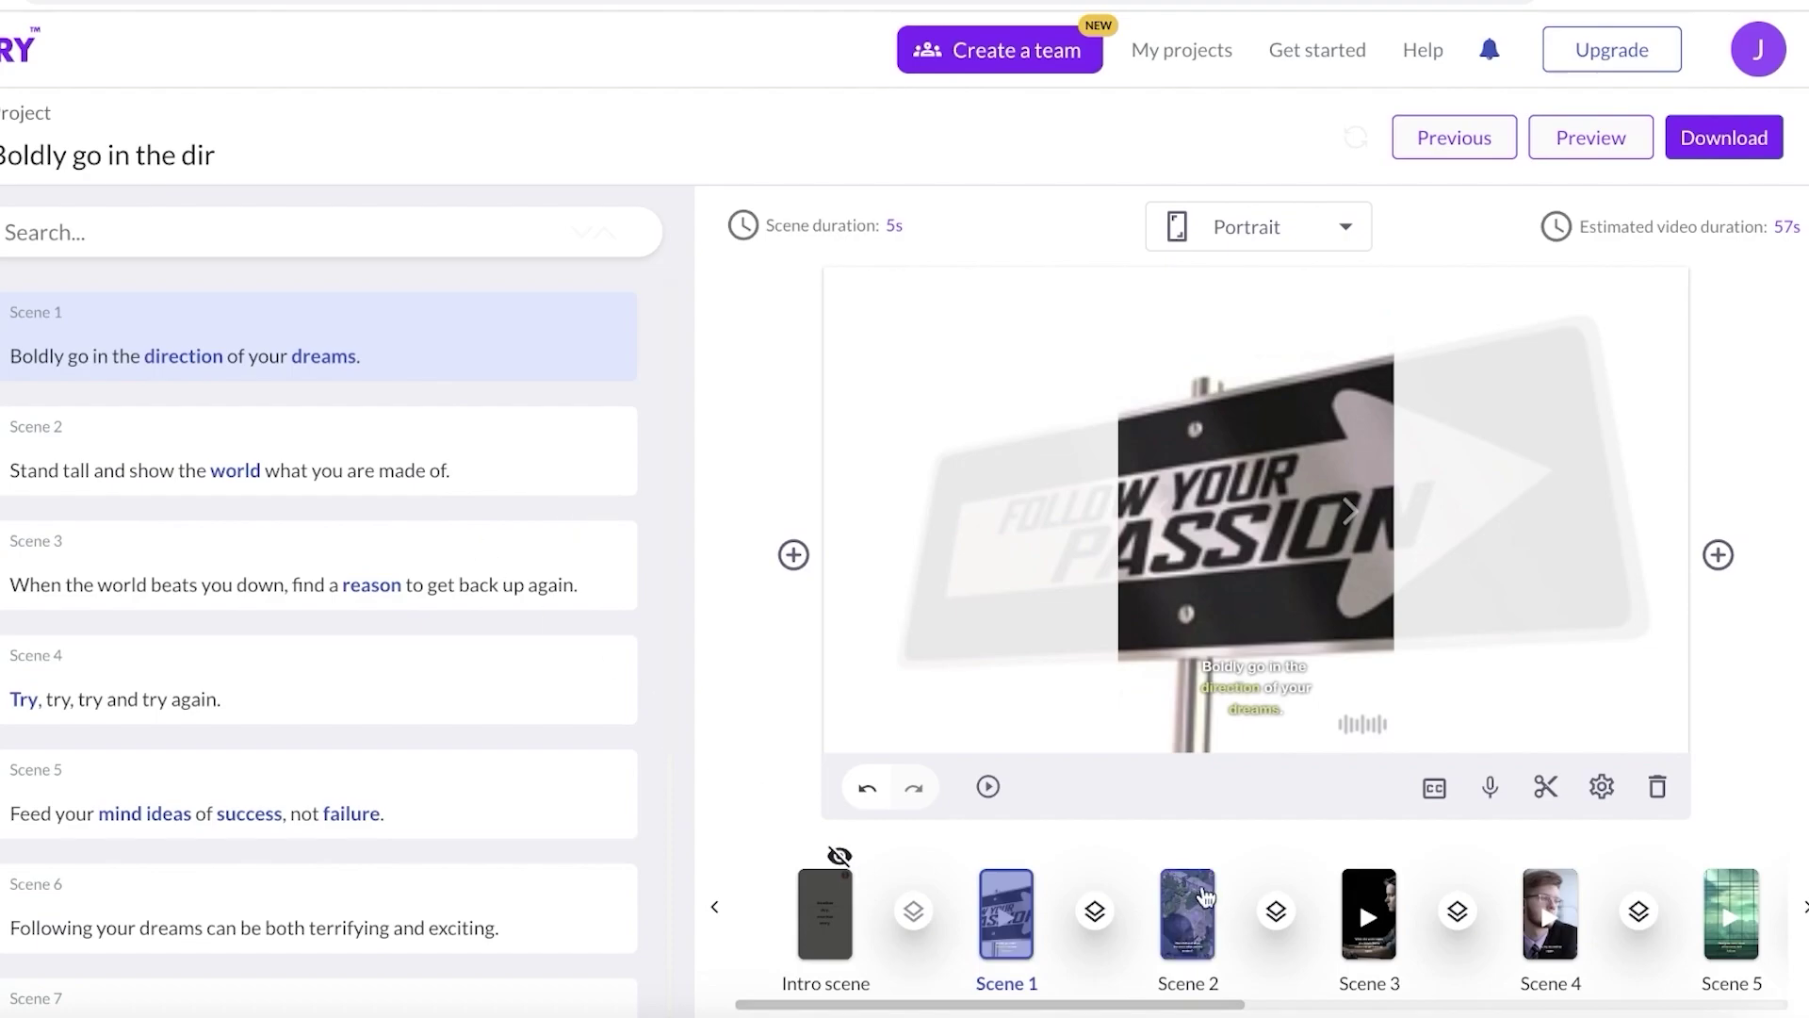
Step through the storyboard scenes and delete scene 10, "Go for your dreams; it is your turn.".
click(1395, 931)
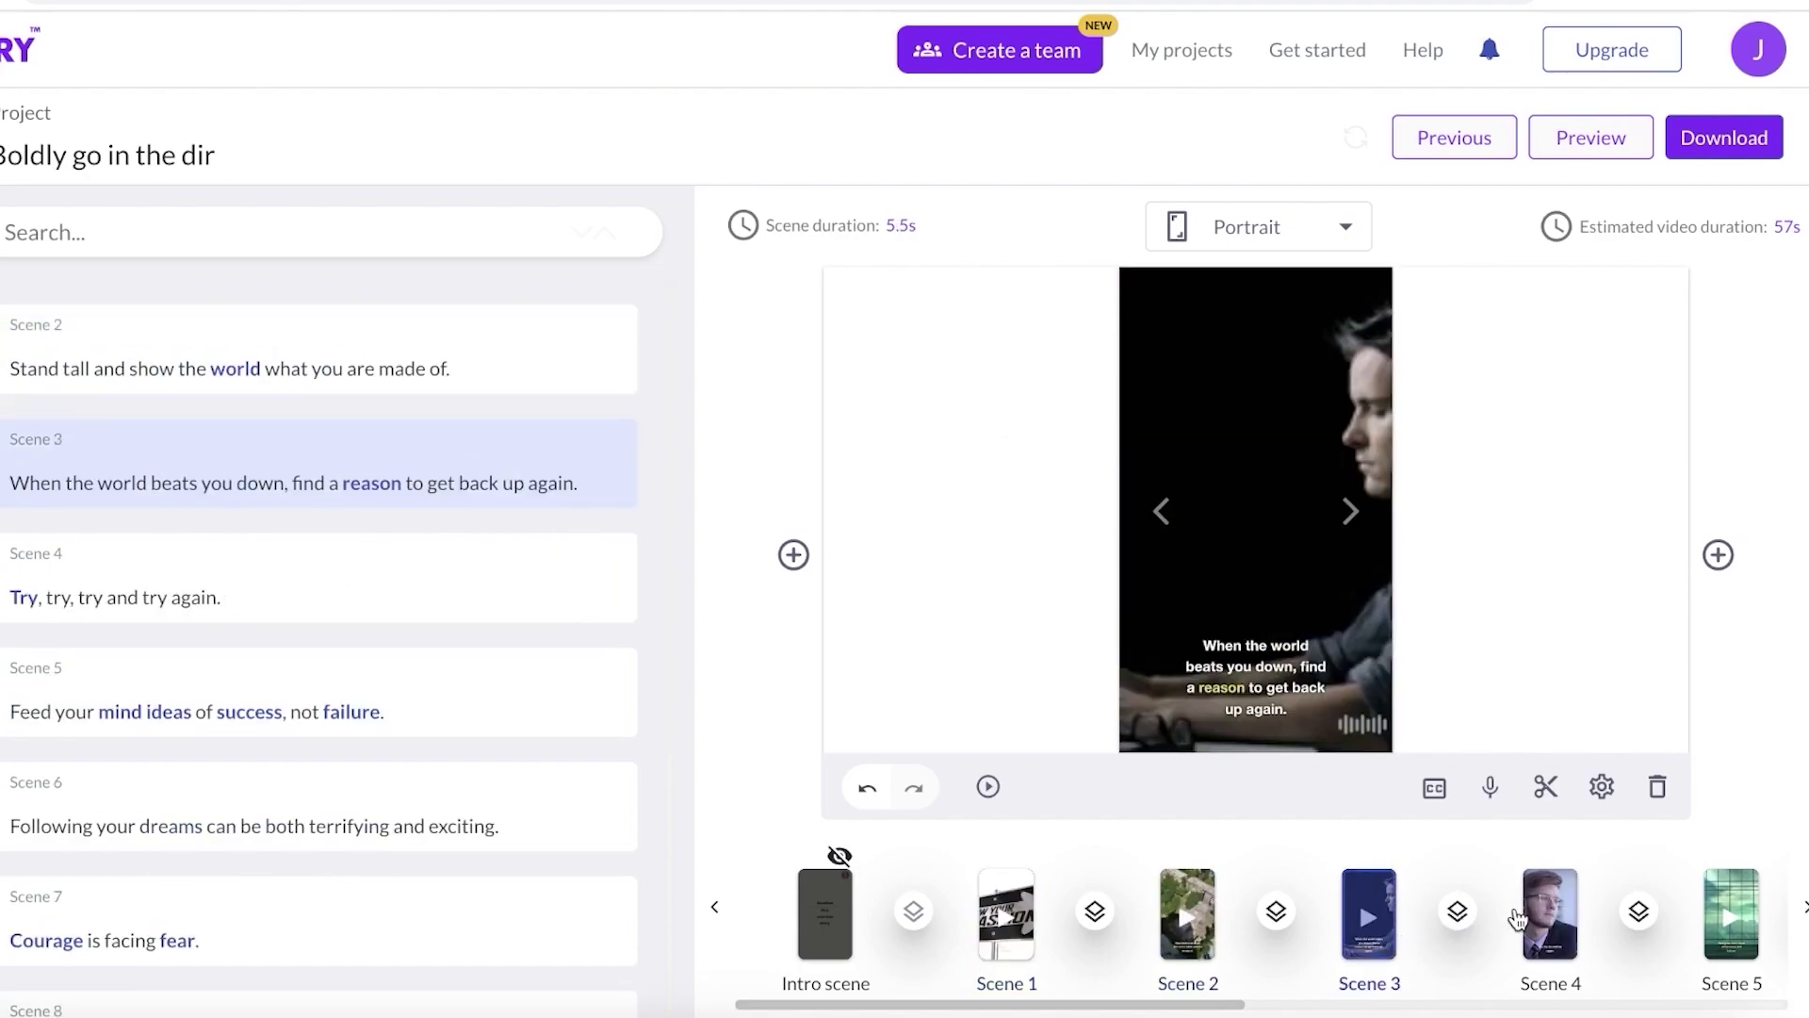
click(1550, 912)
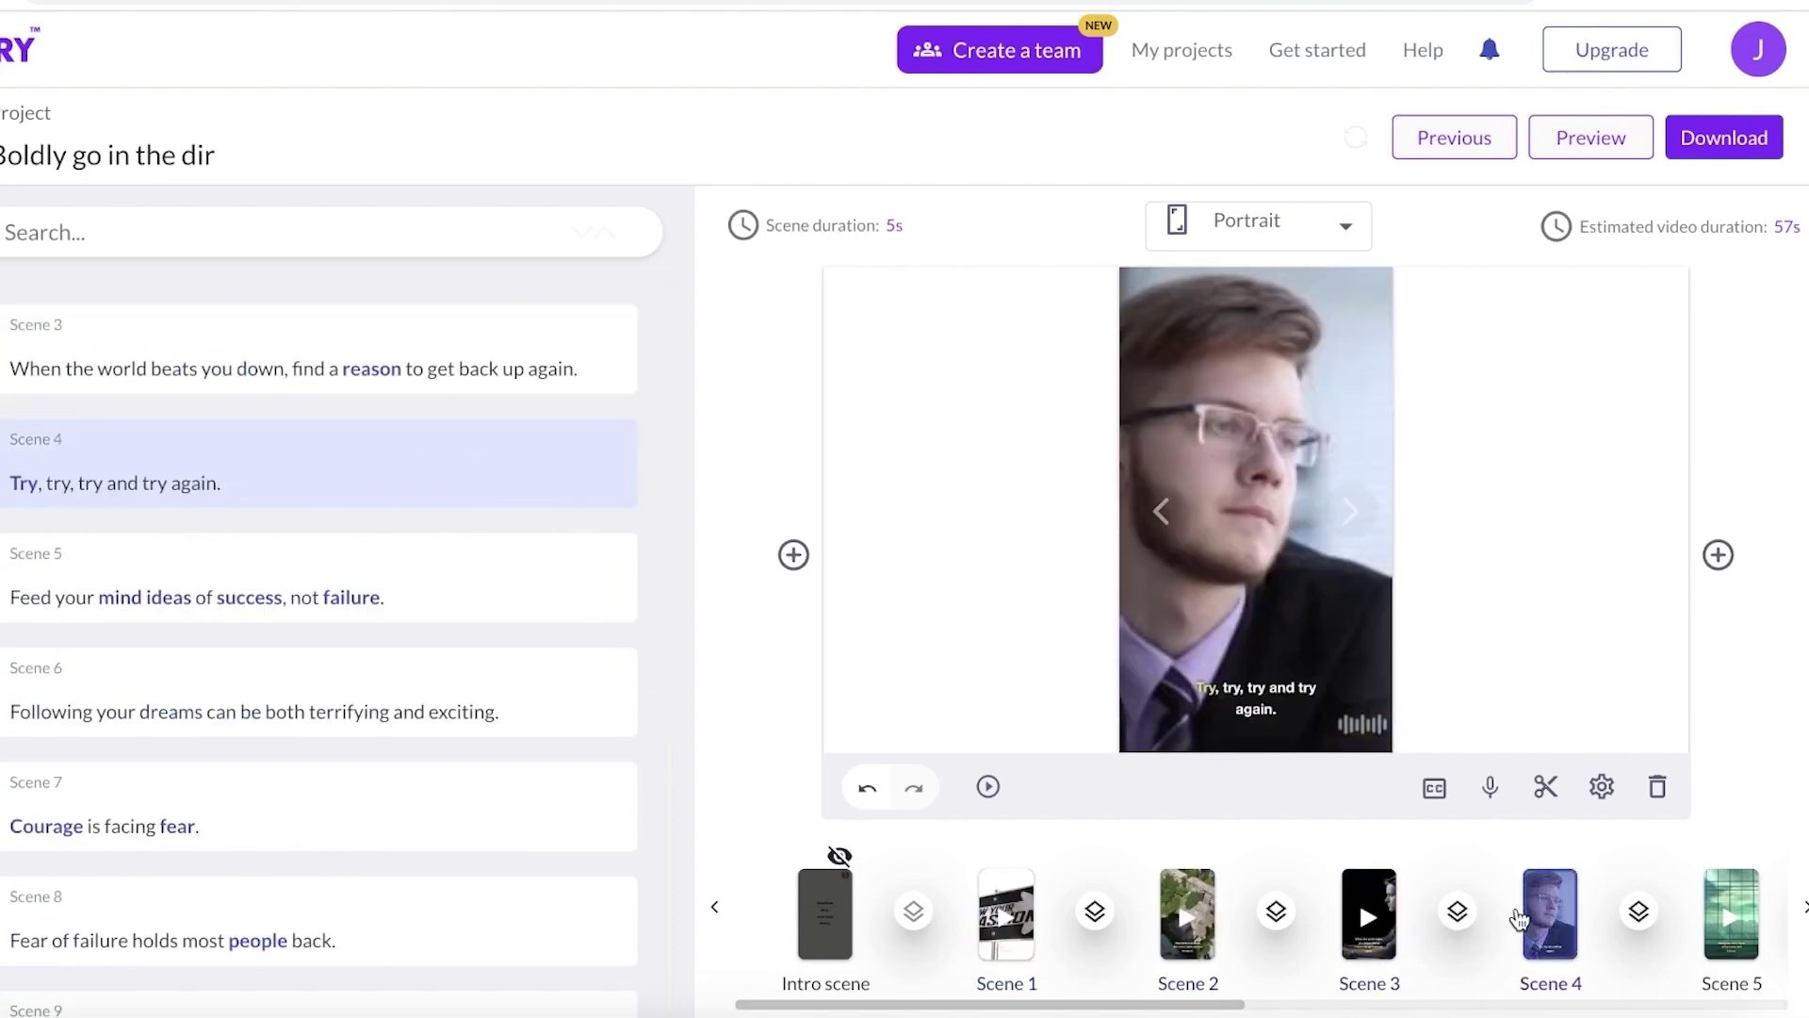
click(1726, 923)
click(1719, 928)
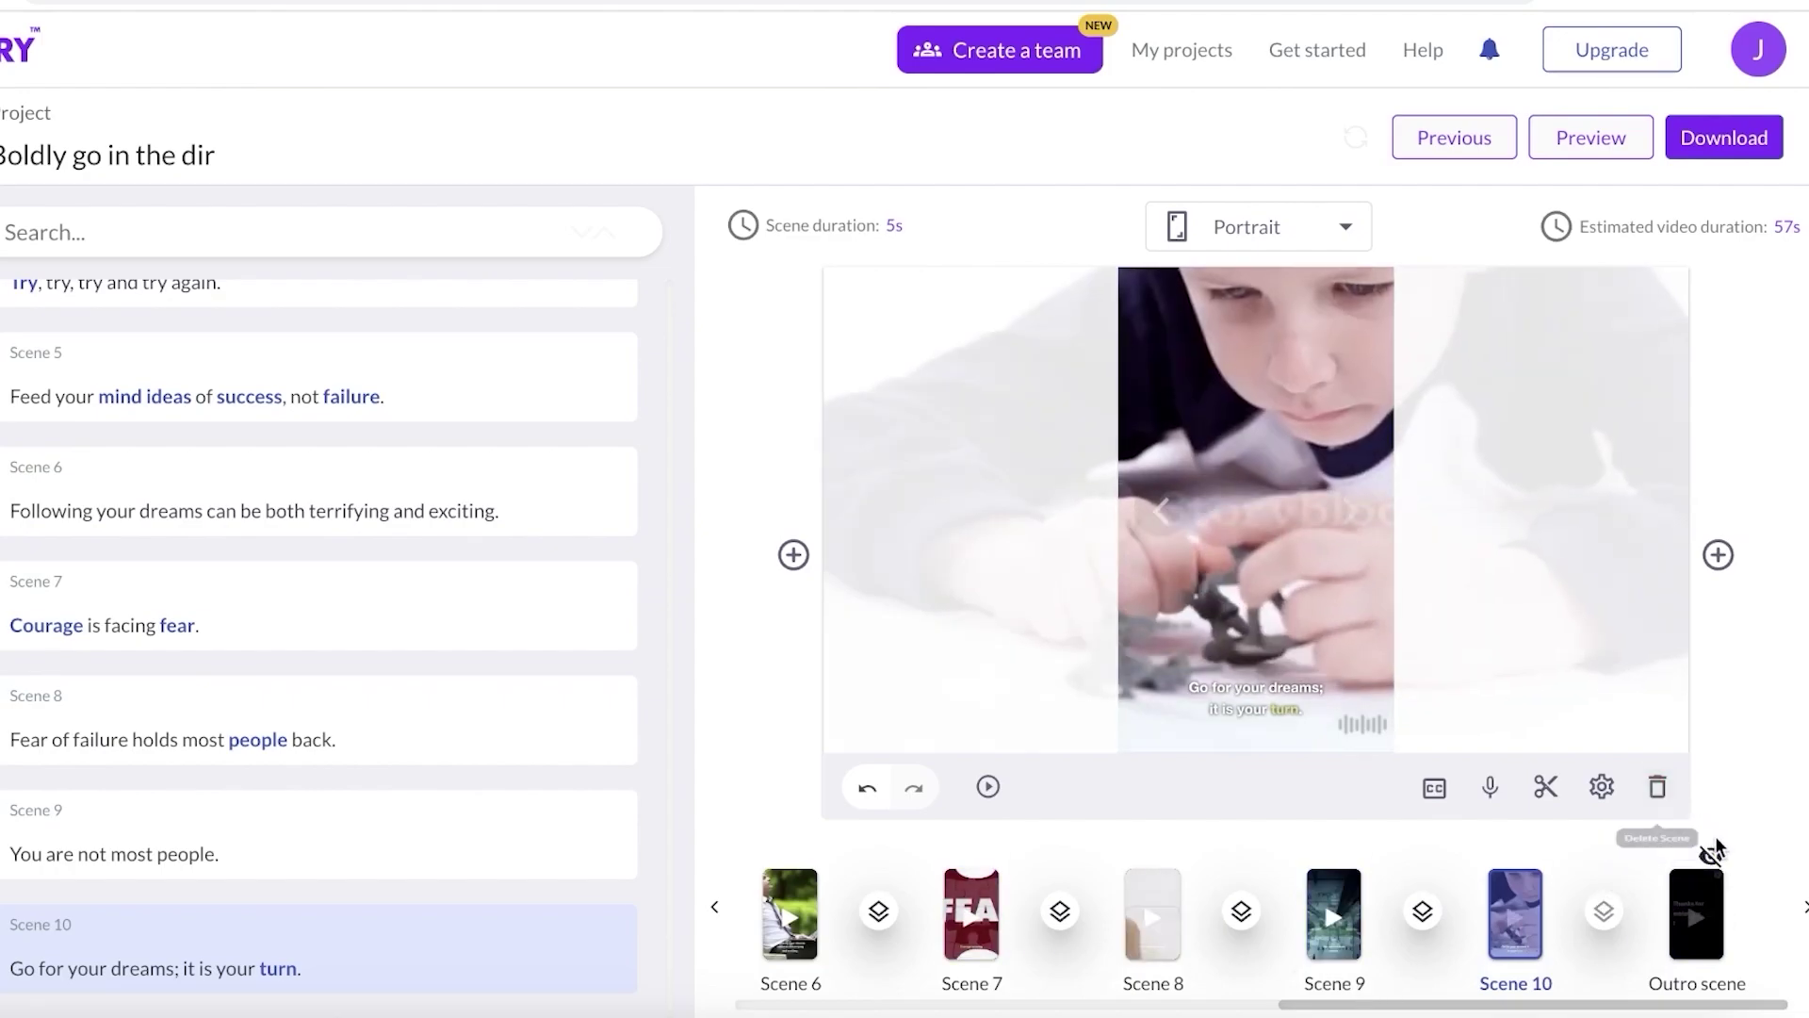
click(1657, 787)
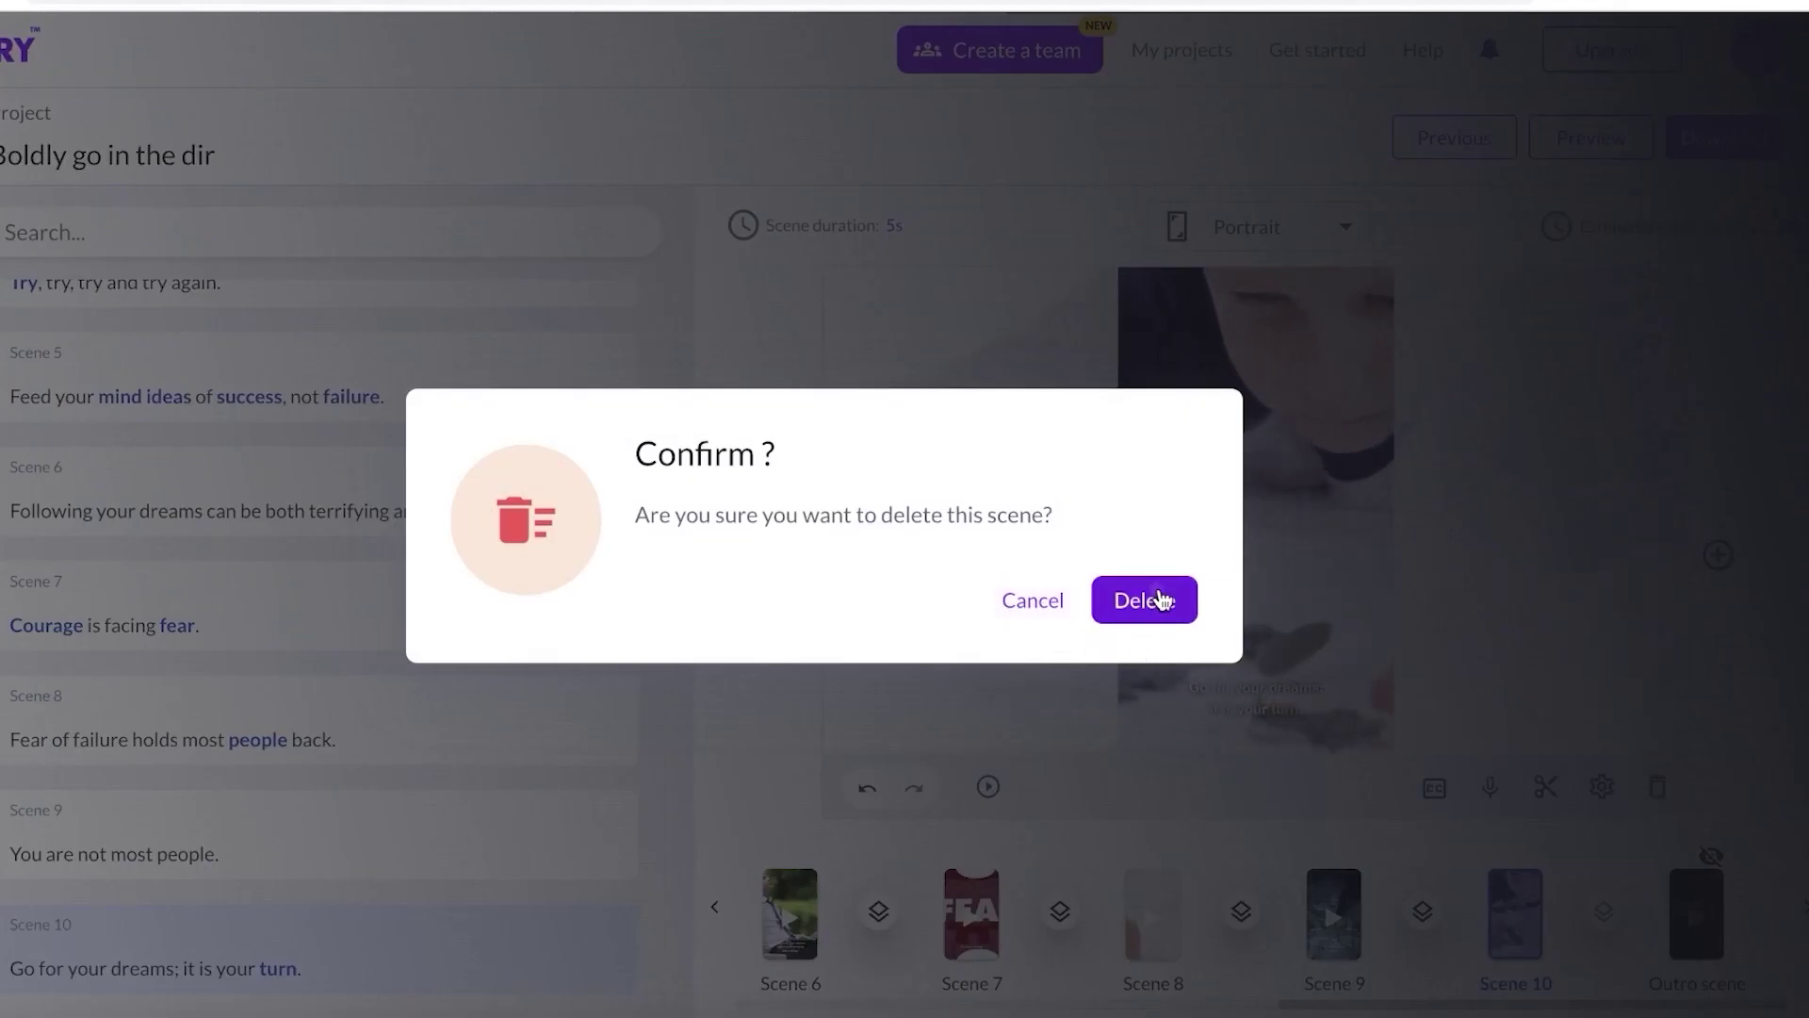
click(1130, 613)
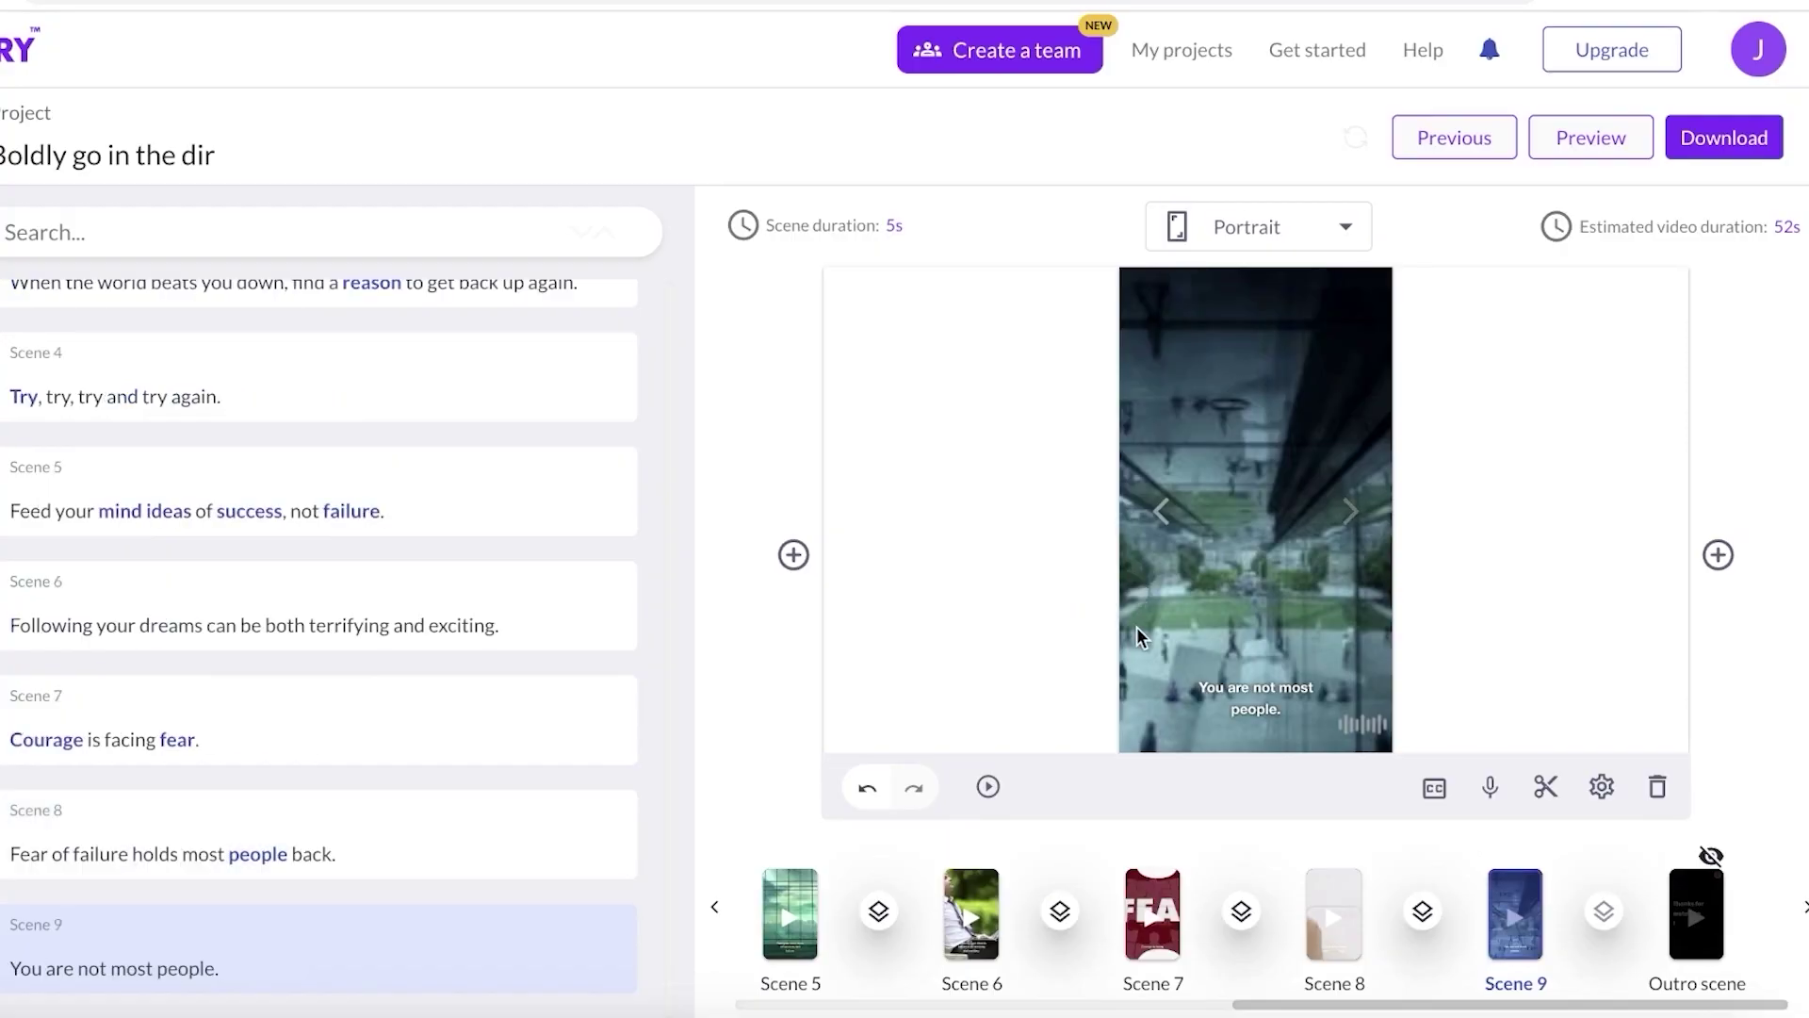
Return to the script editor, discarding the storyboard changes, and proceed again to template selection.
click(1457, 139)
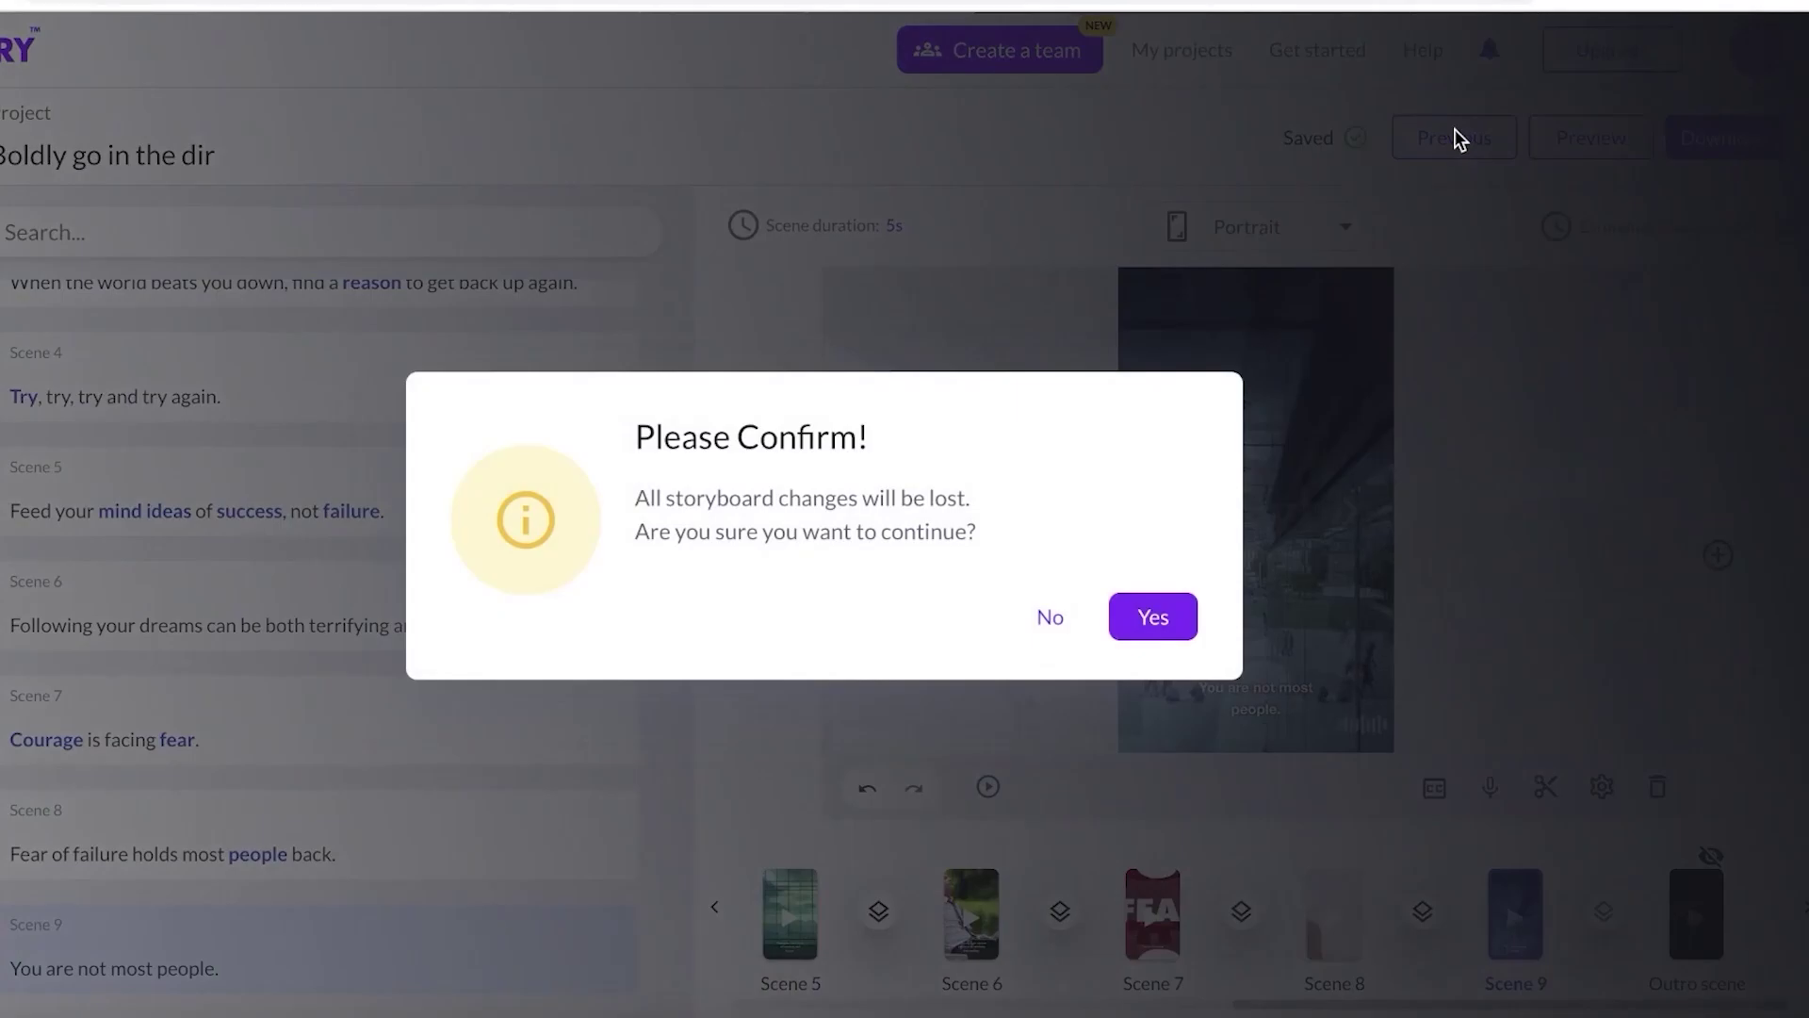
click(1155, 613)
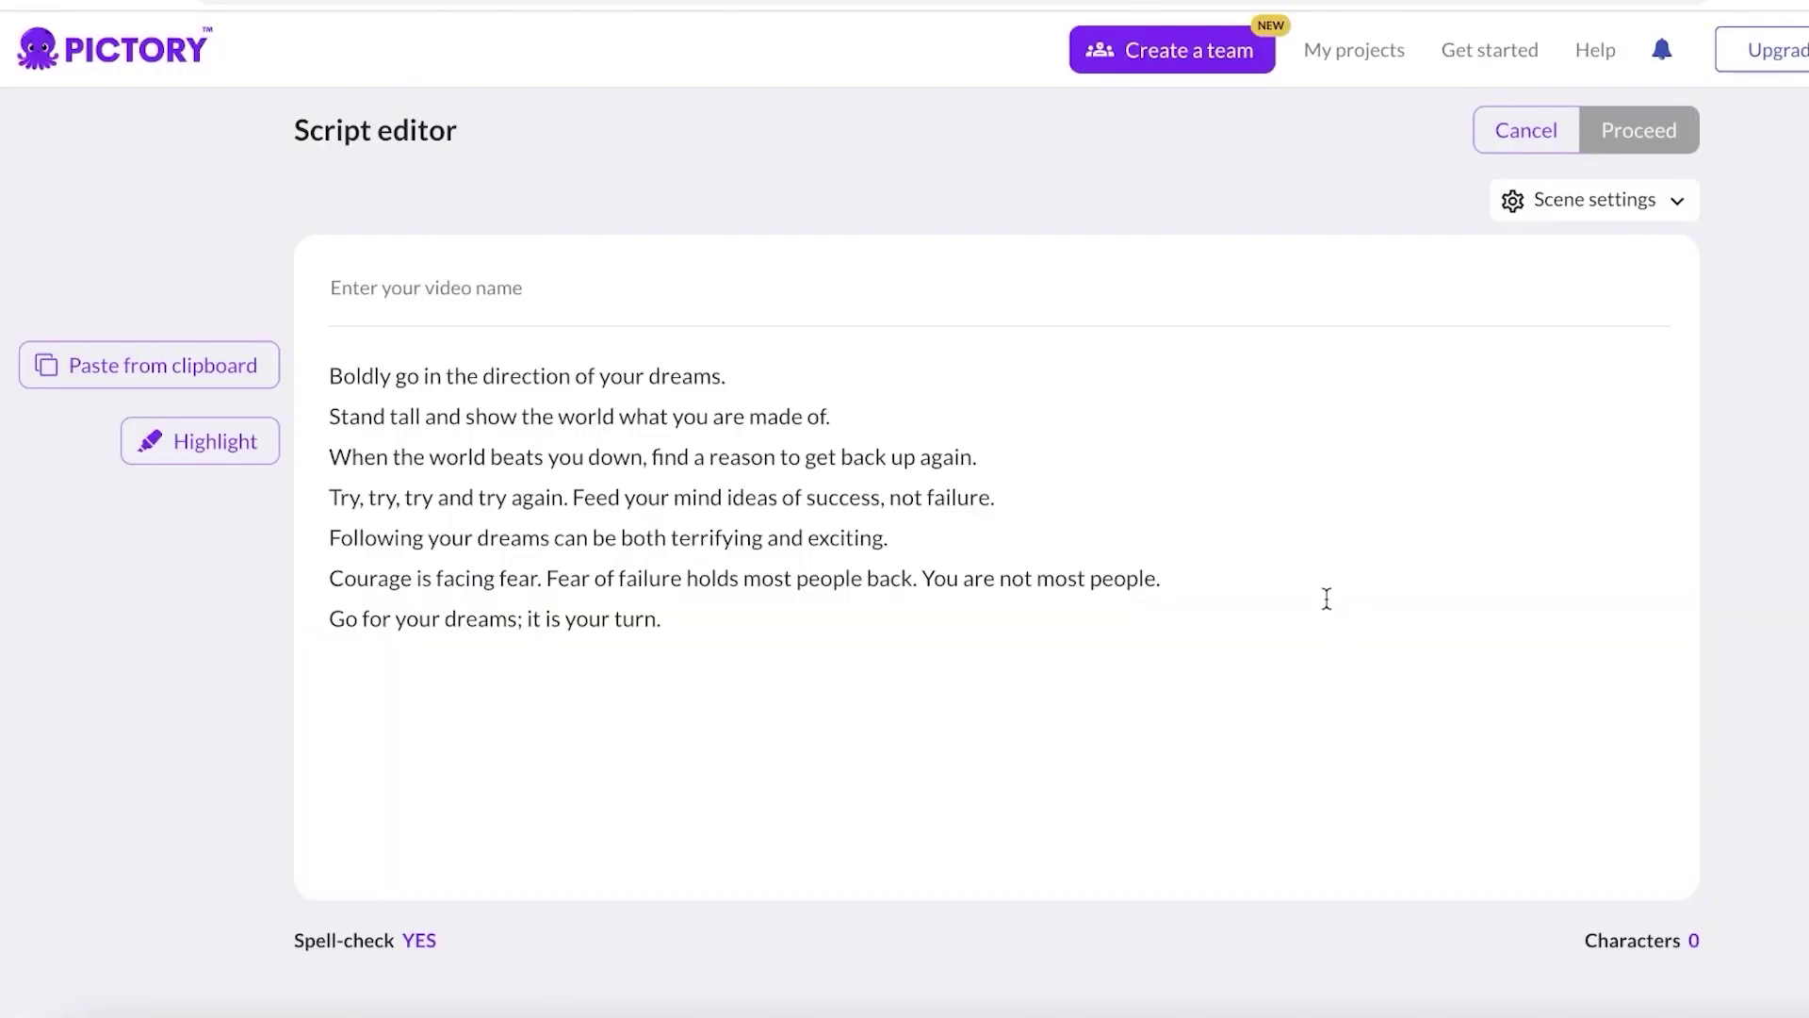
click(1617, 132)
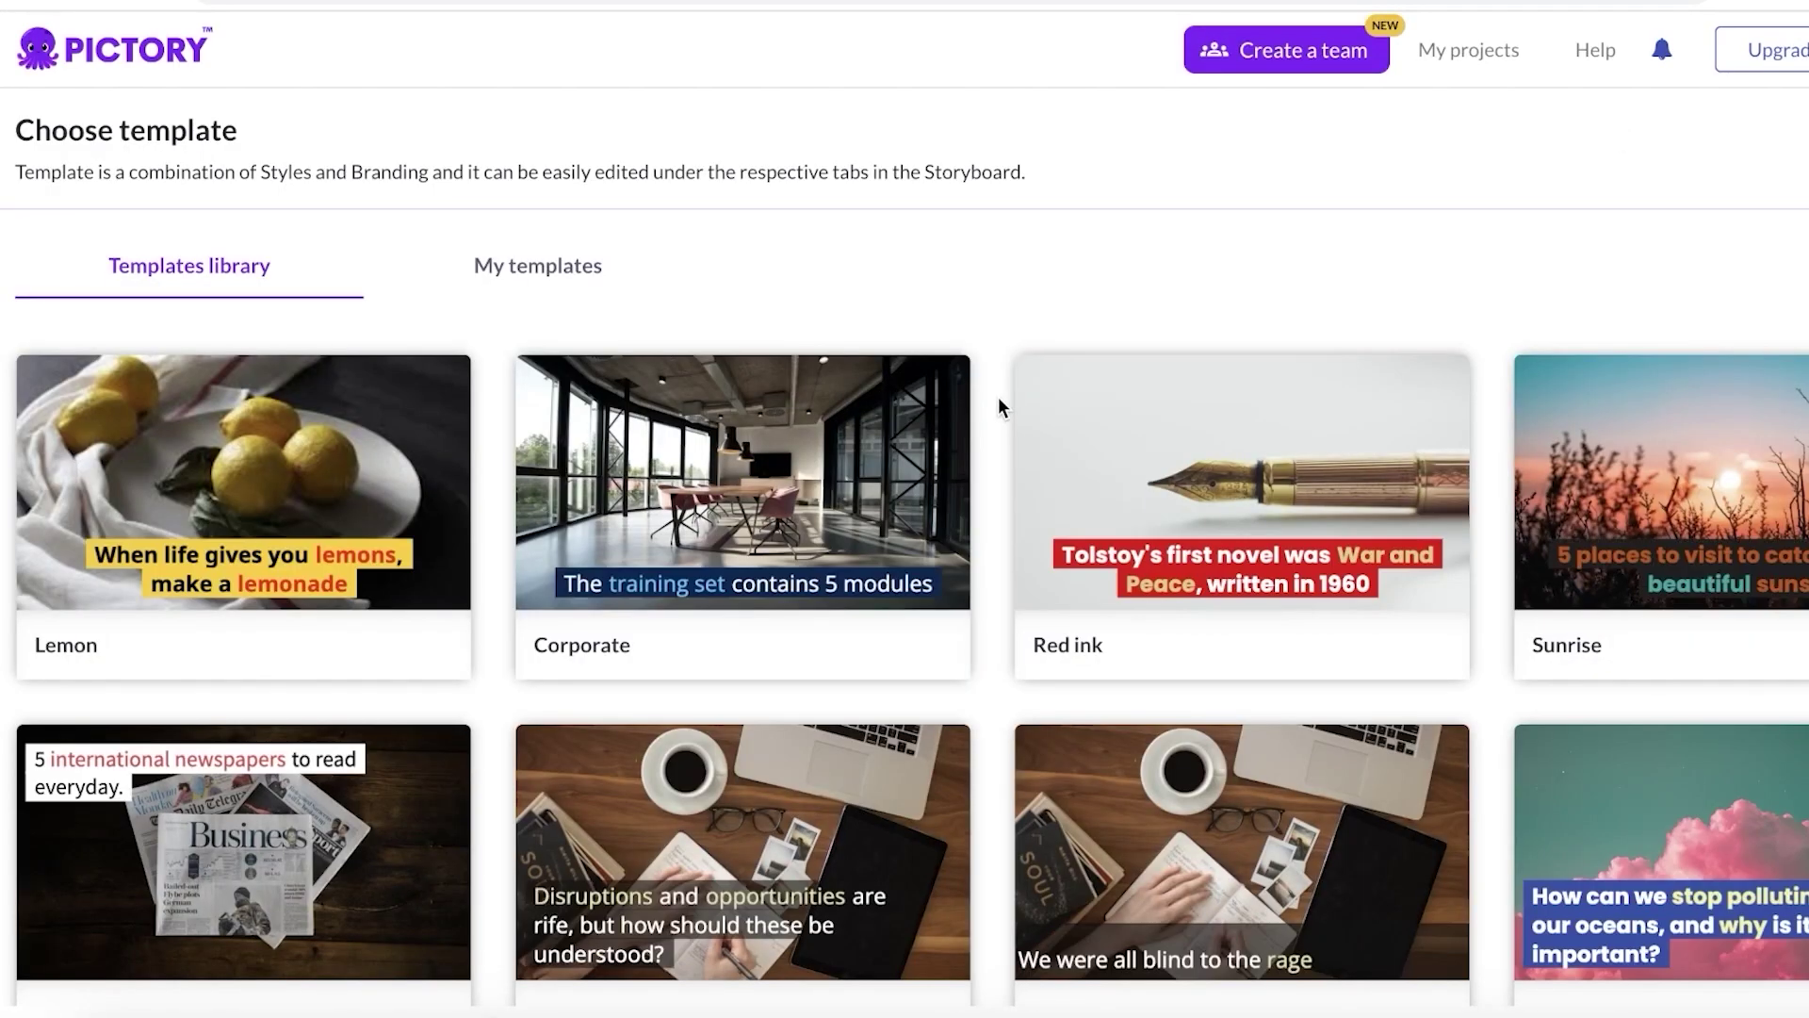
Choose the Subtitle Highlight template in 9:16 aspect ratio from the template library.
scroll(970, 508, down, 5)
scroll(970, 578, down, 10)
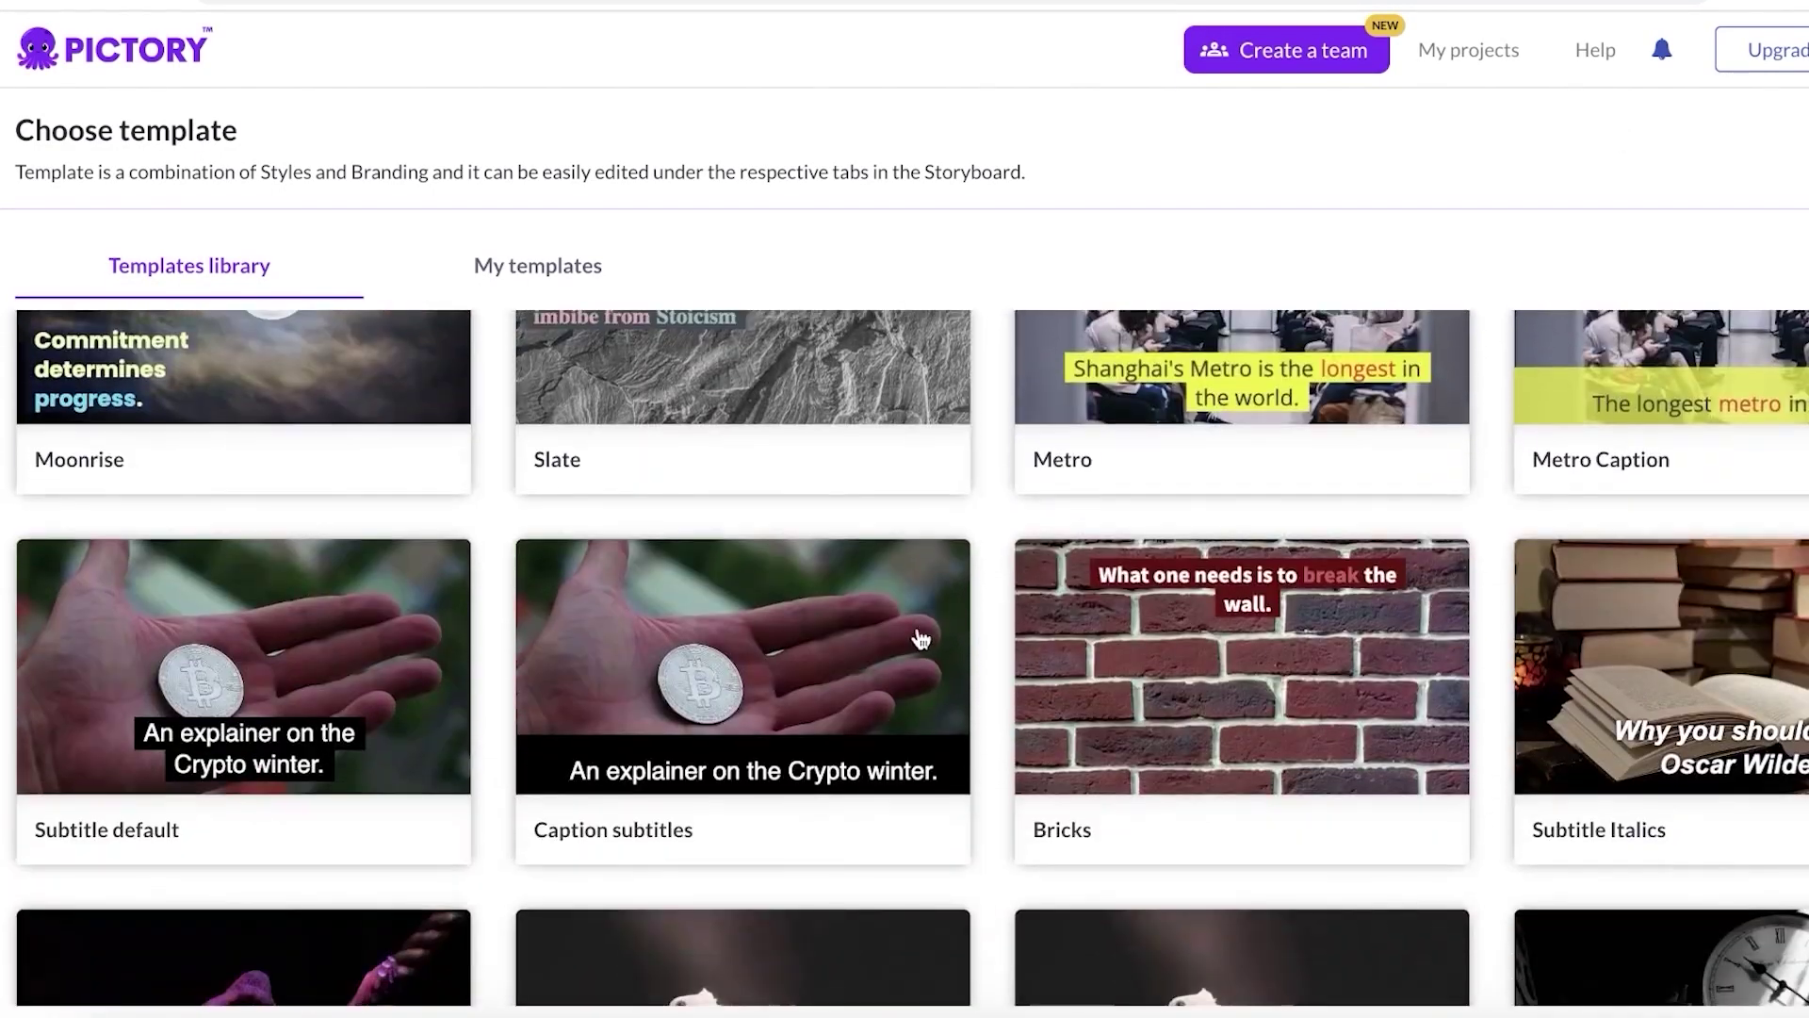
scroll(494, 731, down, 8)
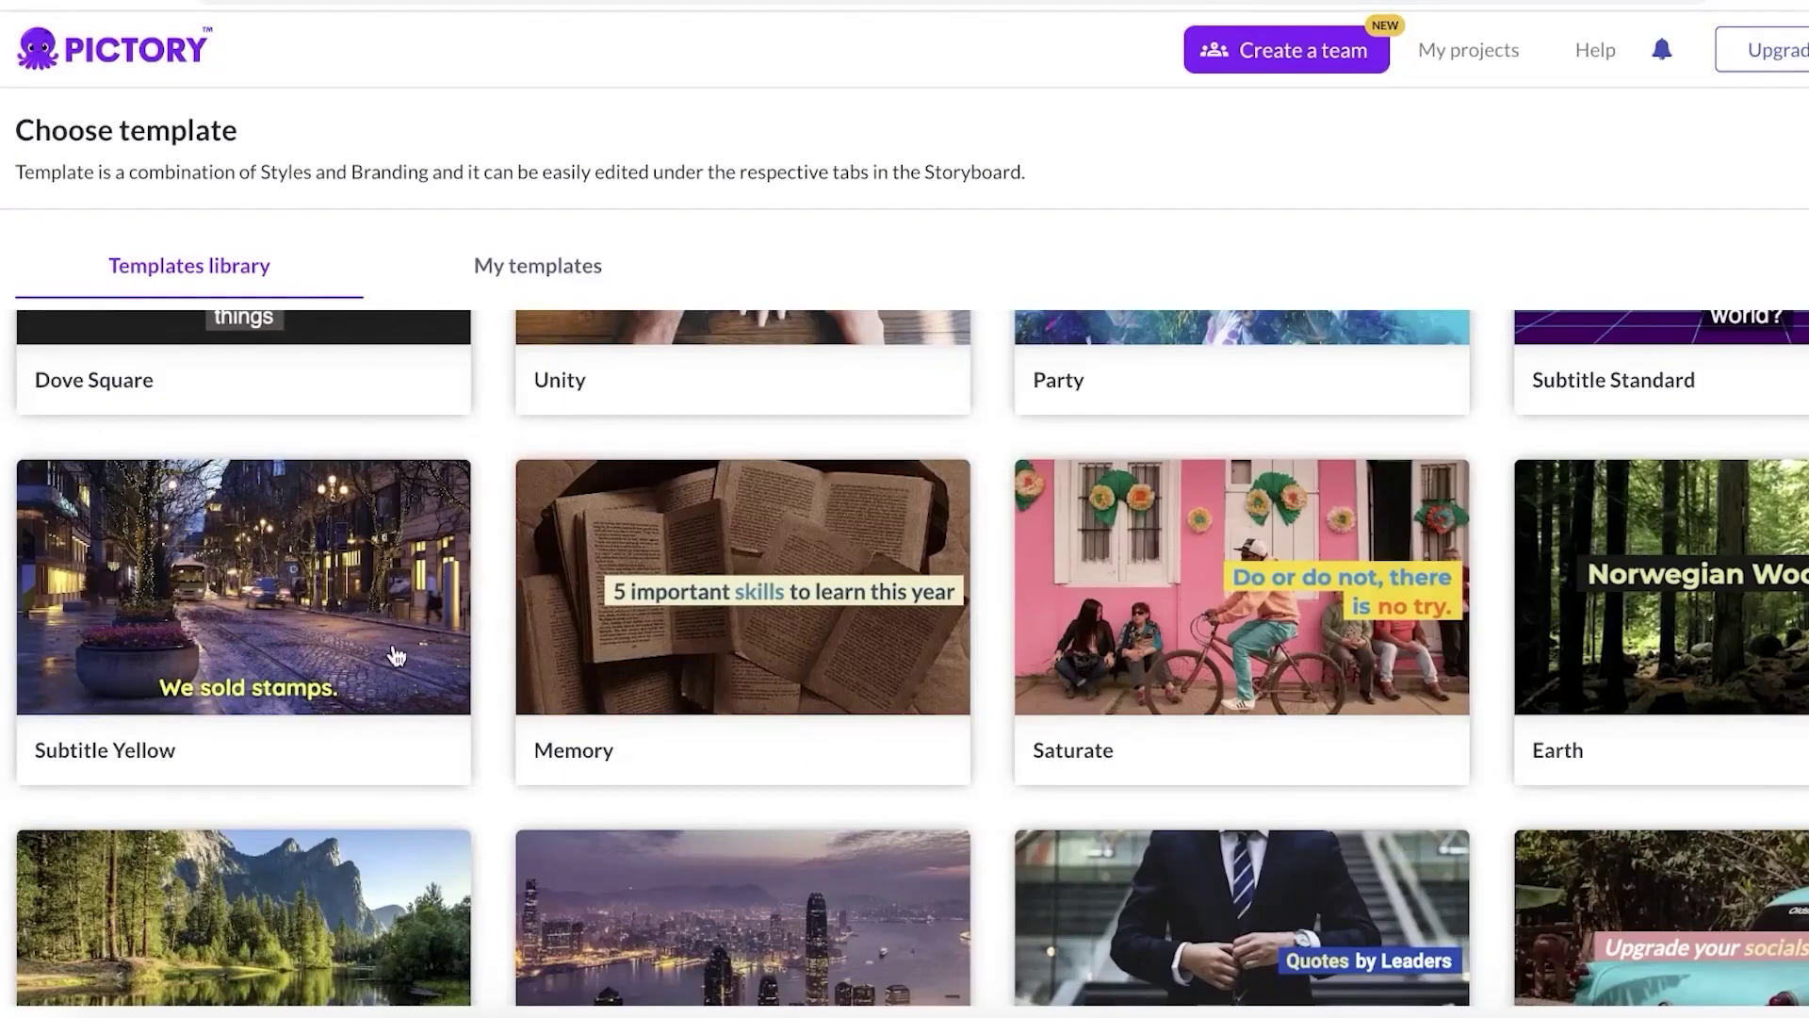
scroll(754, 631, down, 2)
mouse_move(835, 801)
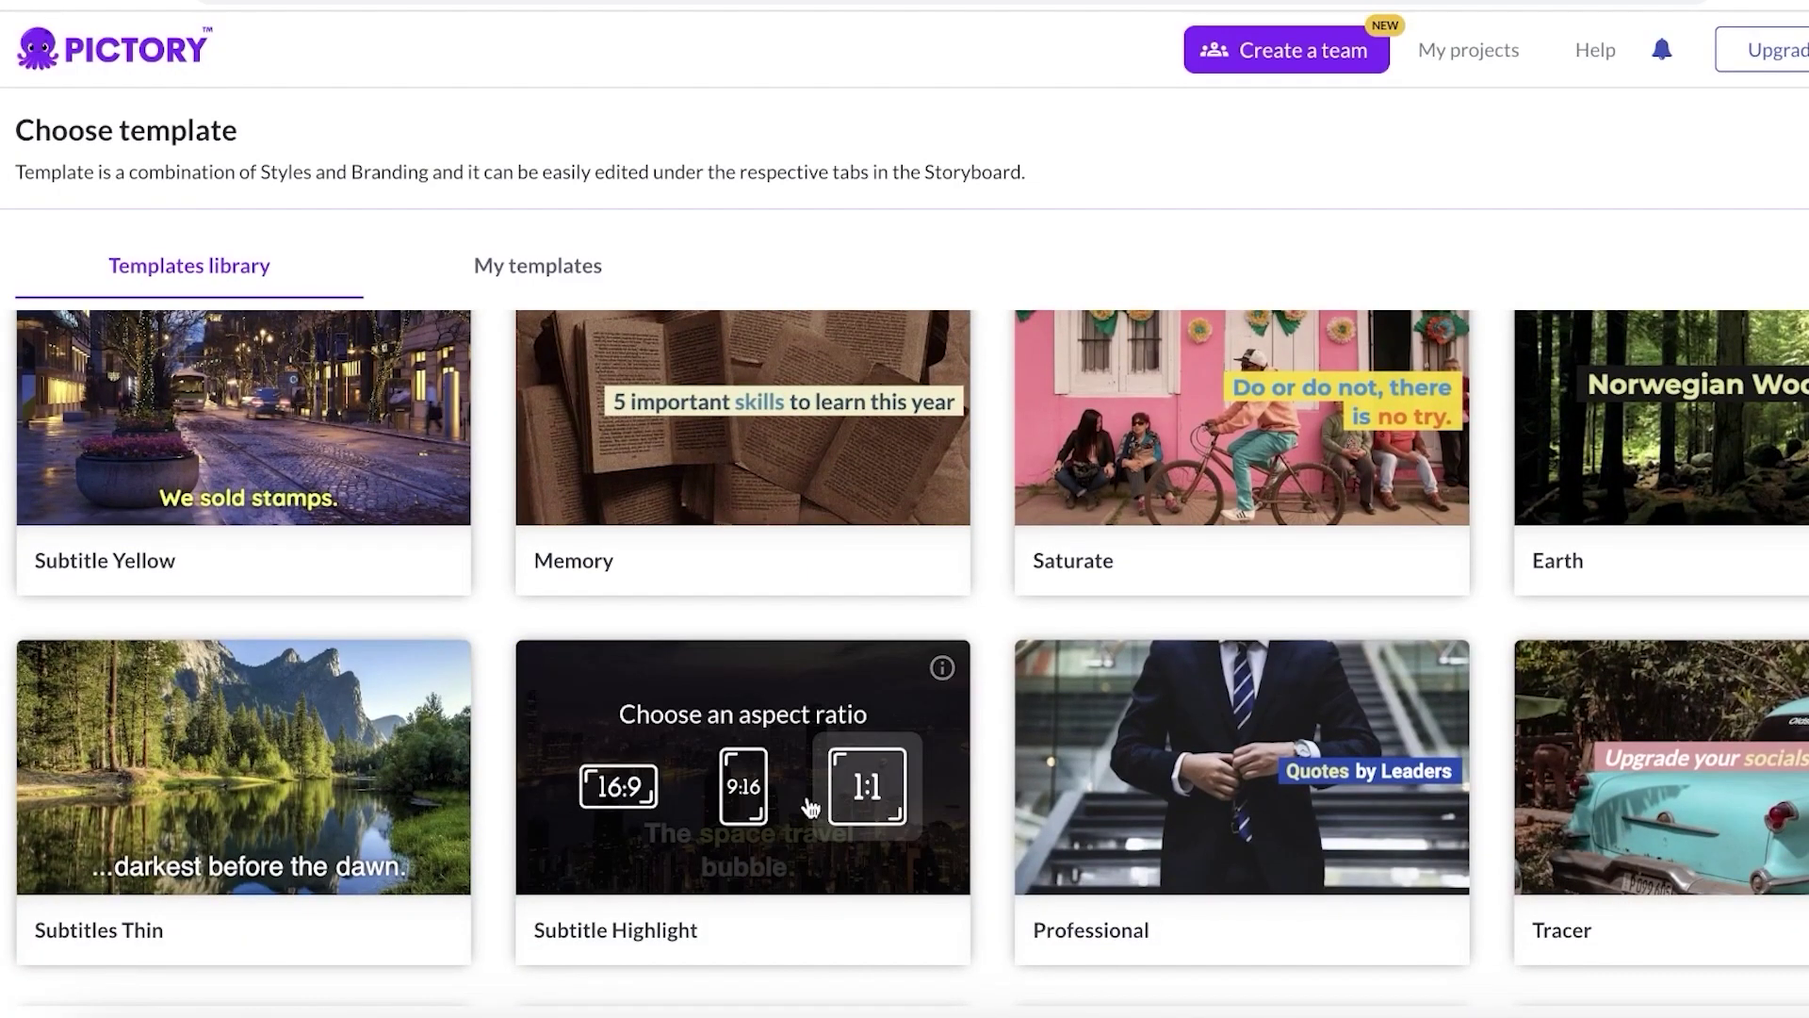
click(744, 754)
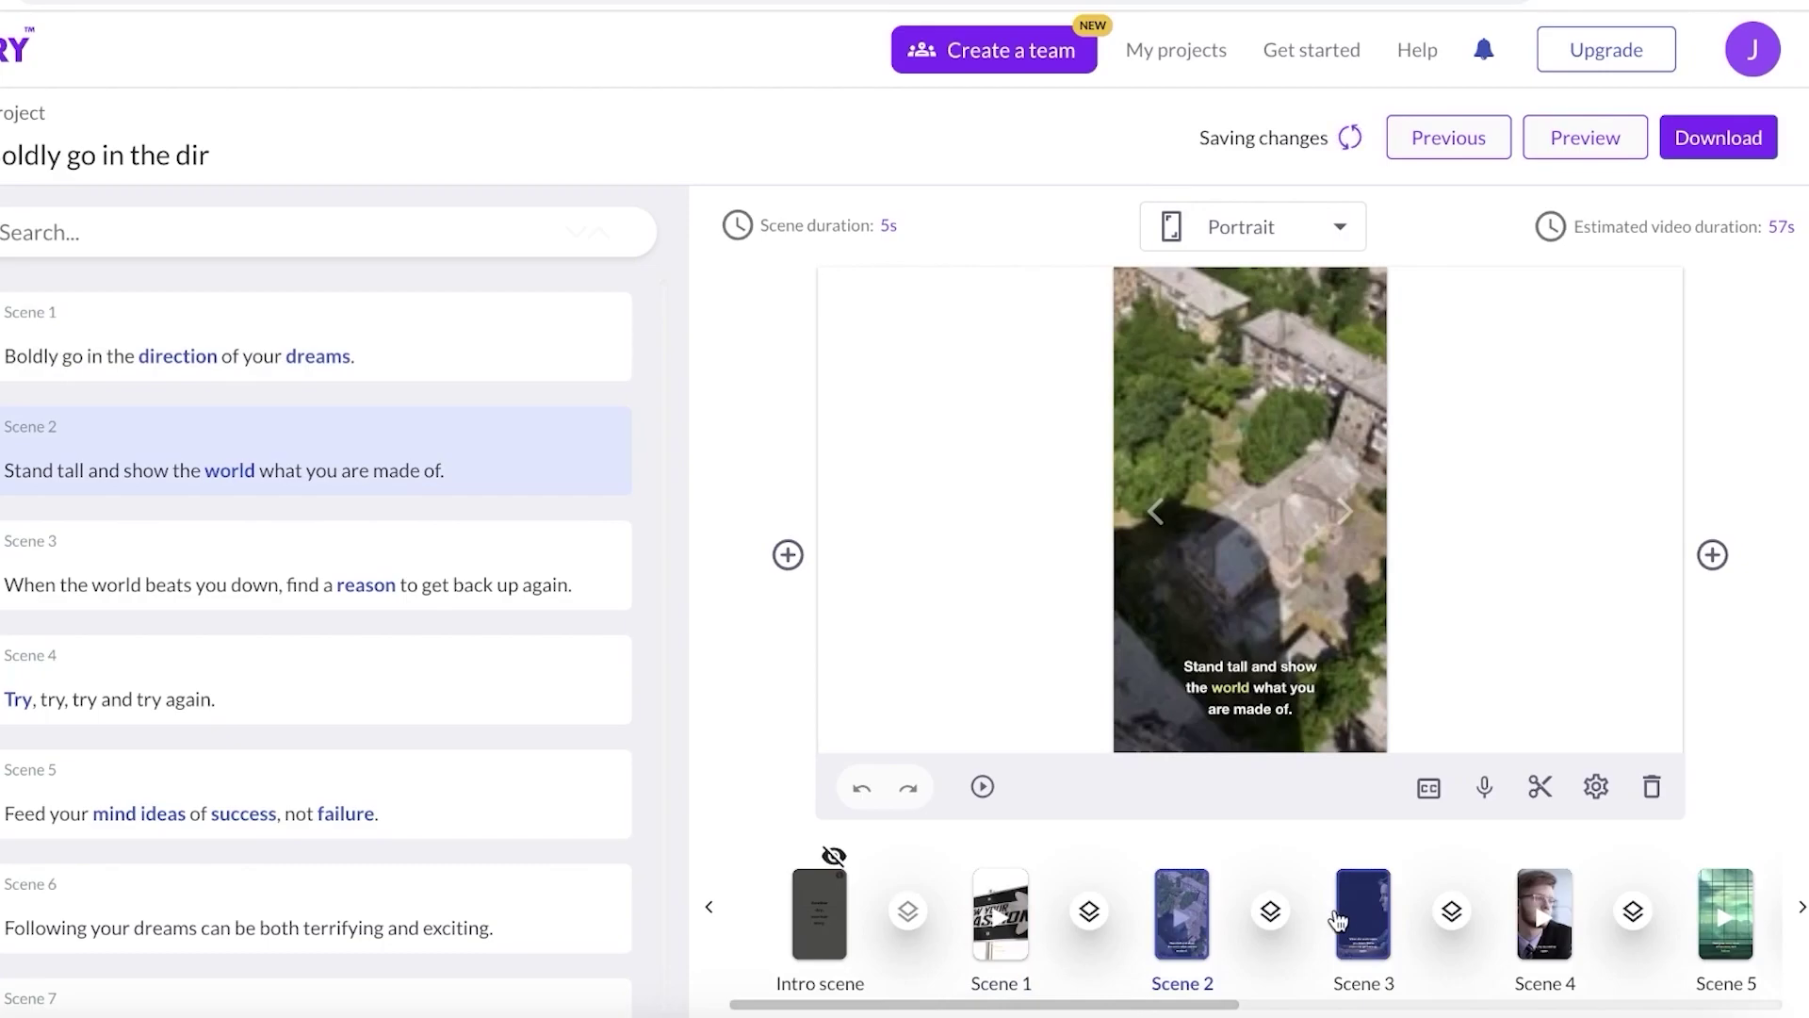
Search the visuals library for "man walking" and replace scene 3's visual with the clip of a hiker on a mountain ridge.
click(1338, 919)
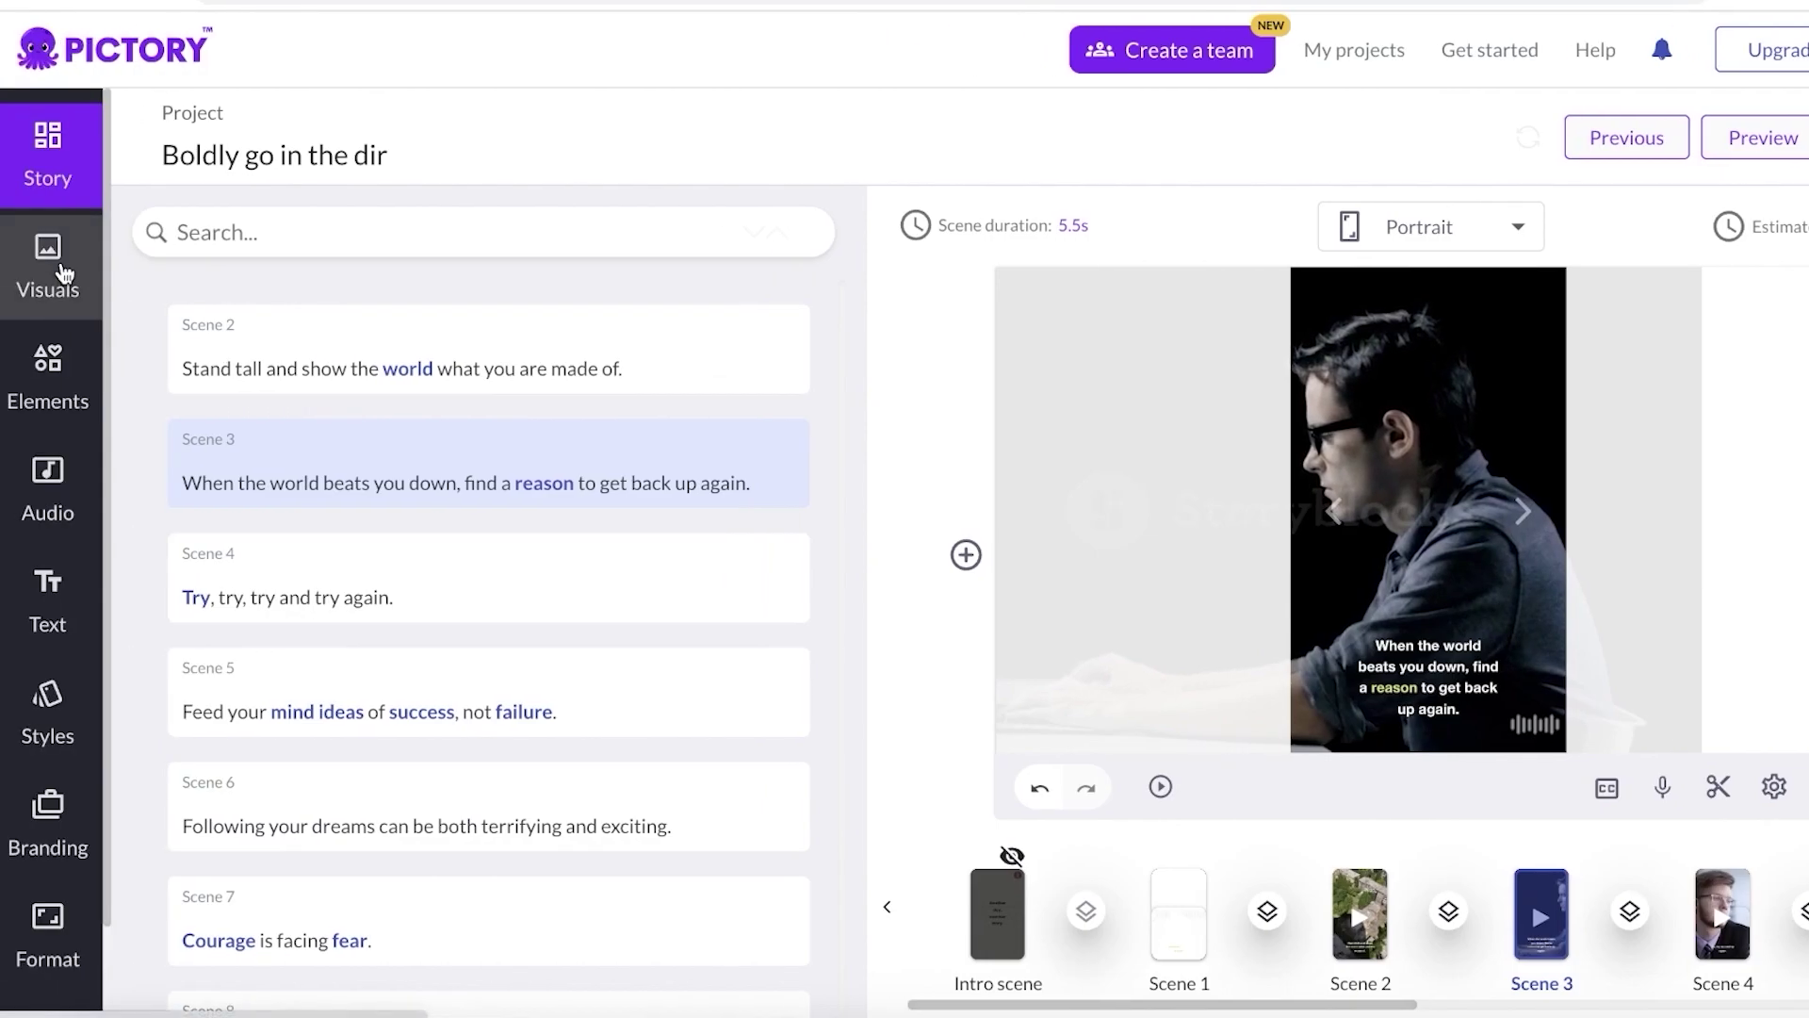
click(64, 273)
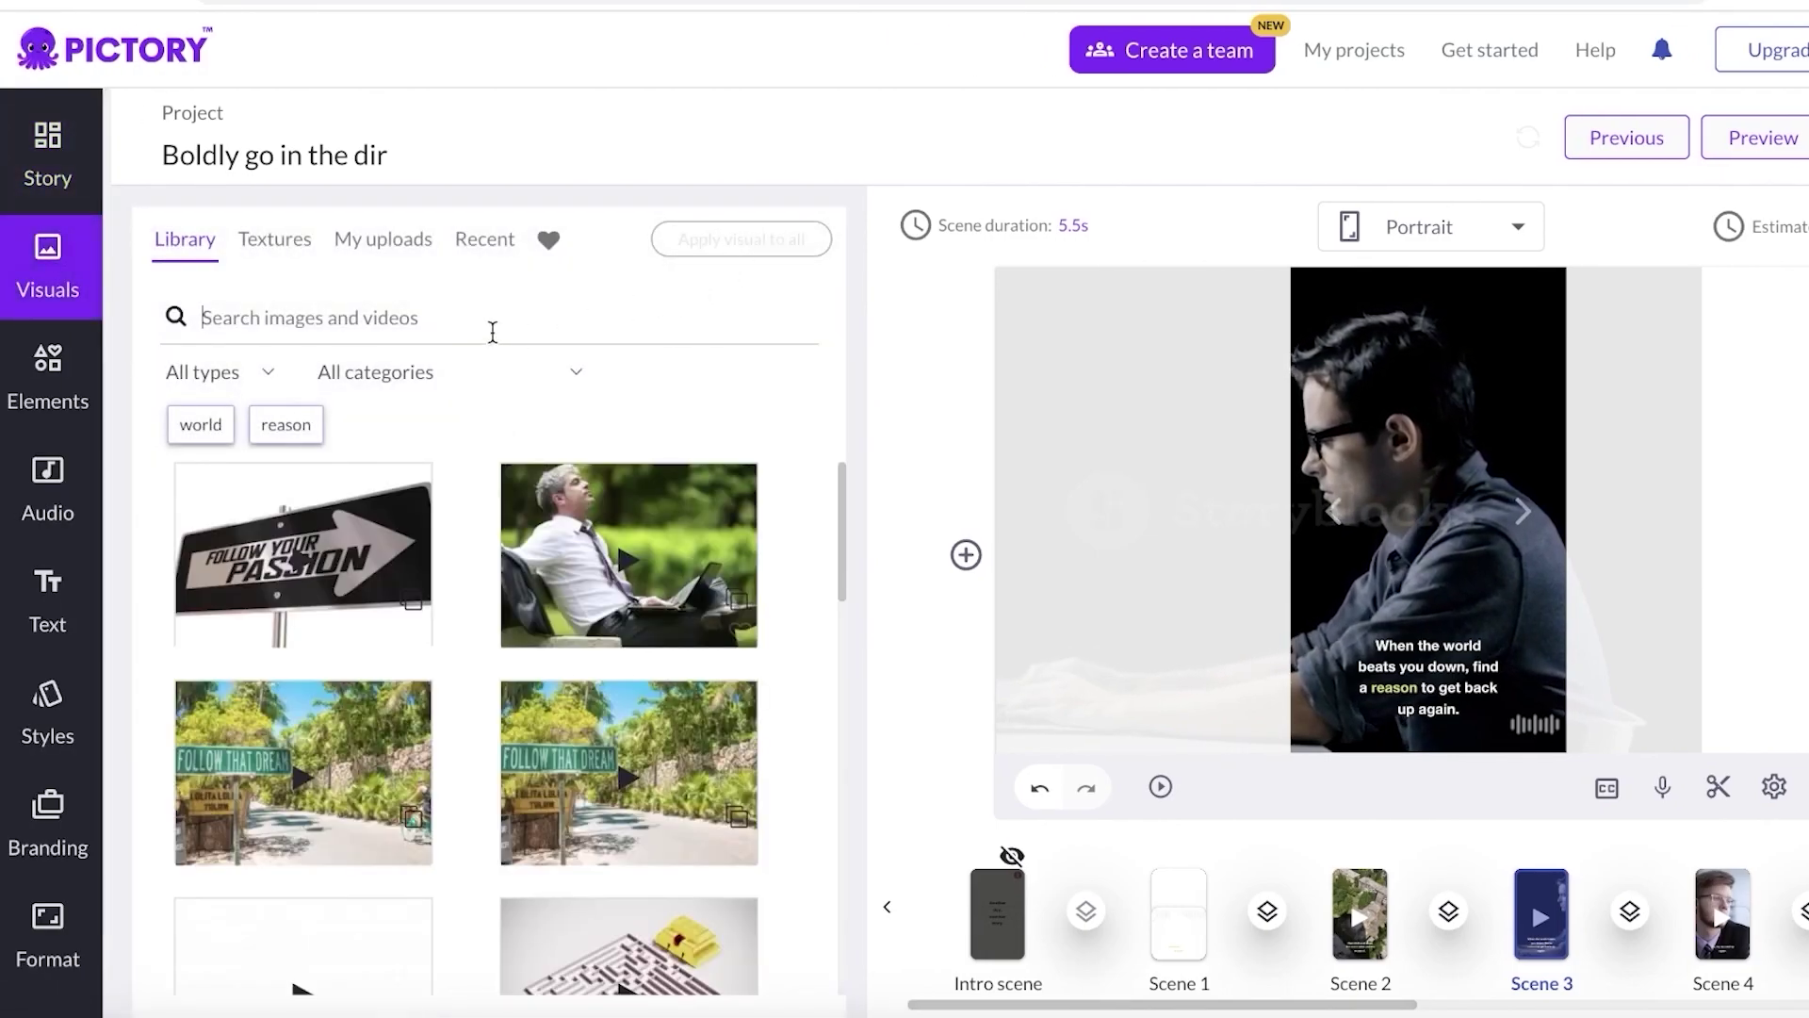
text(man walking)
key(Return)
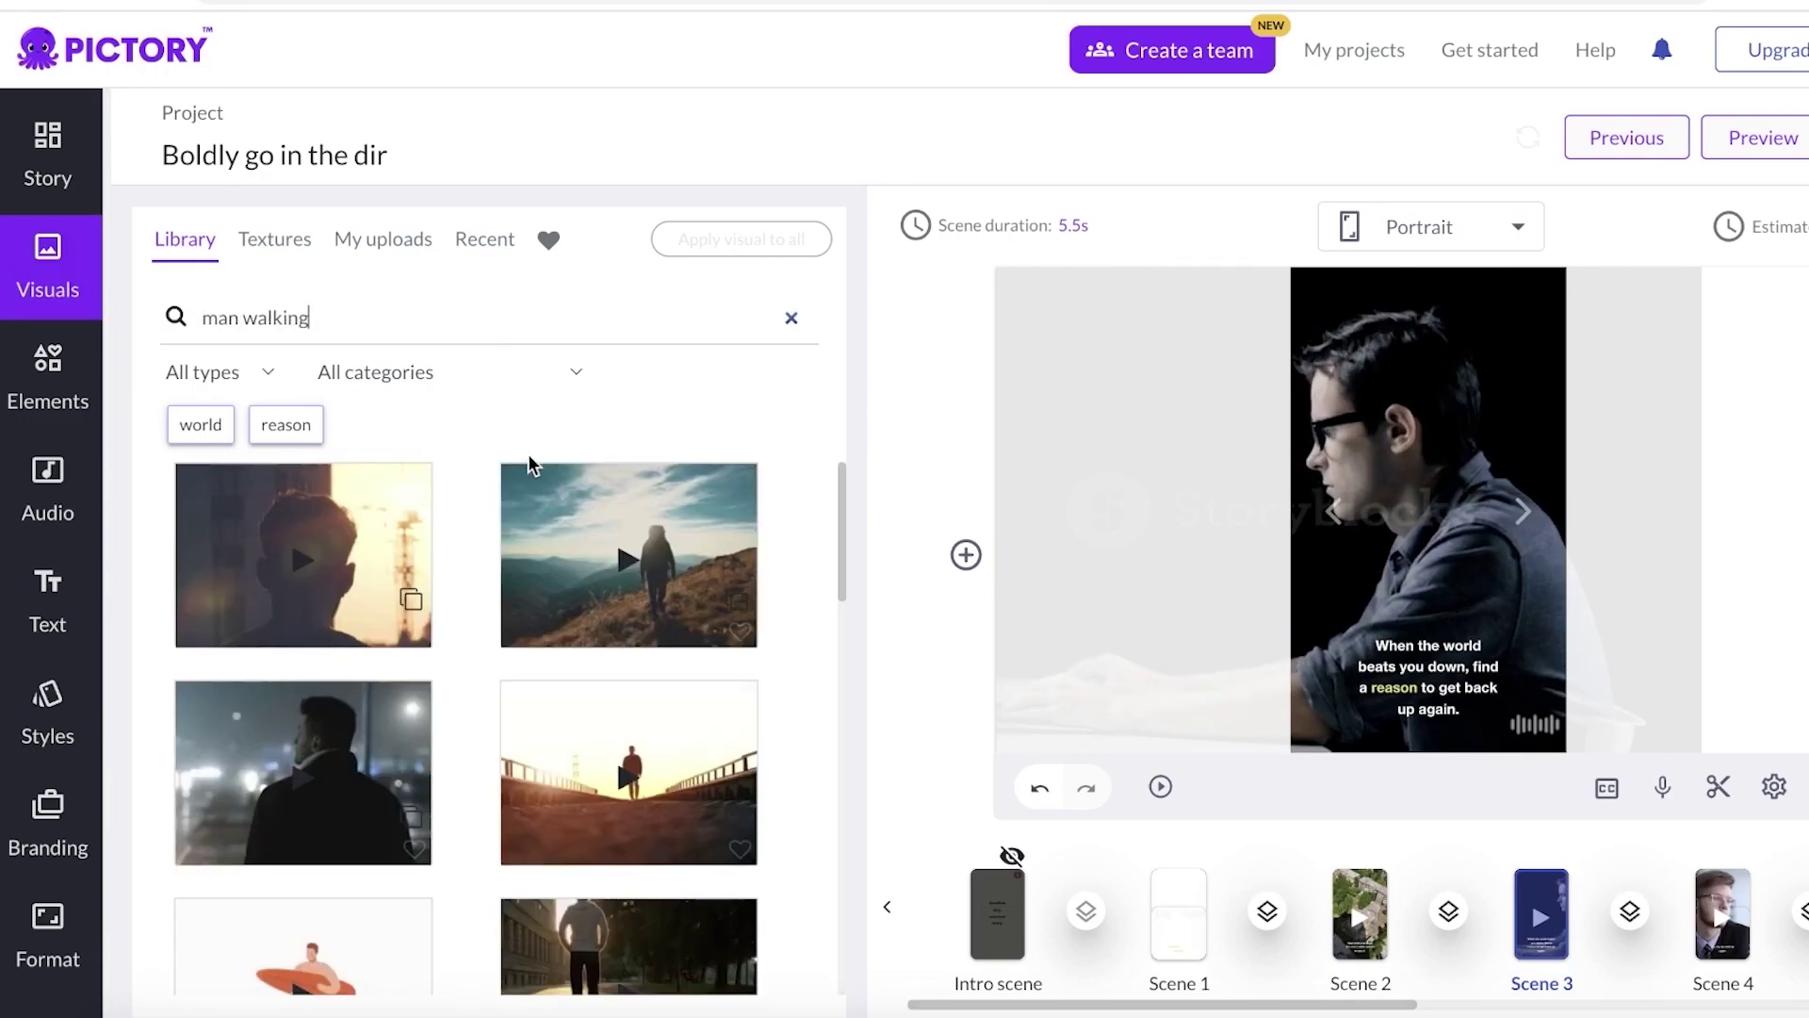
click(666, 538)
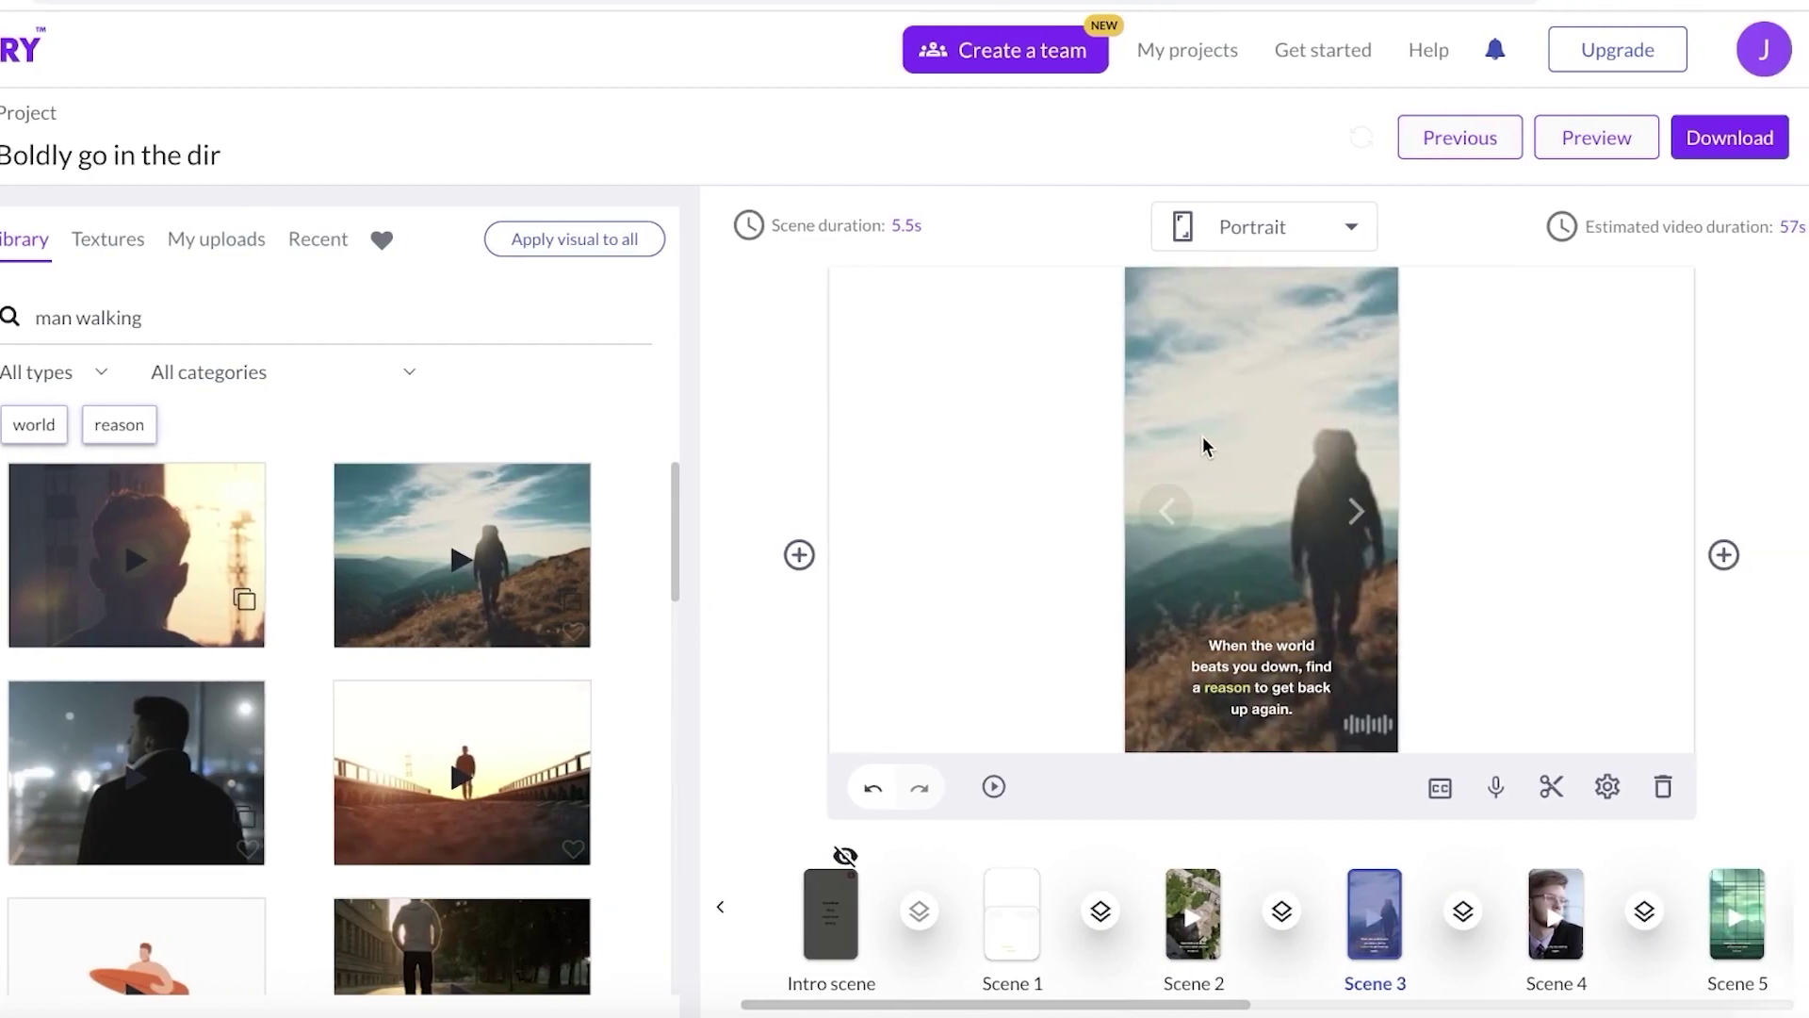
Replace scene 1's "Follow your passion" sign with the clip of a man walking along railway tracks.
click(1011, 912)
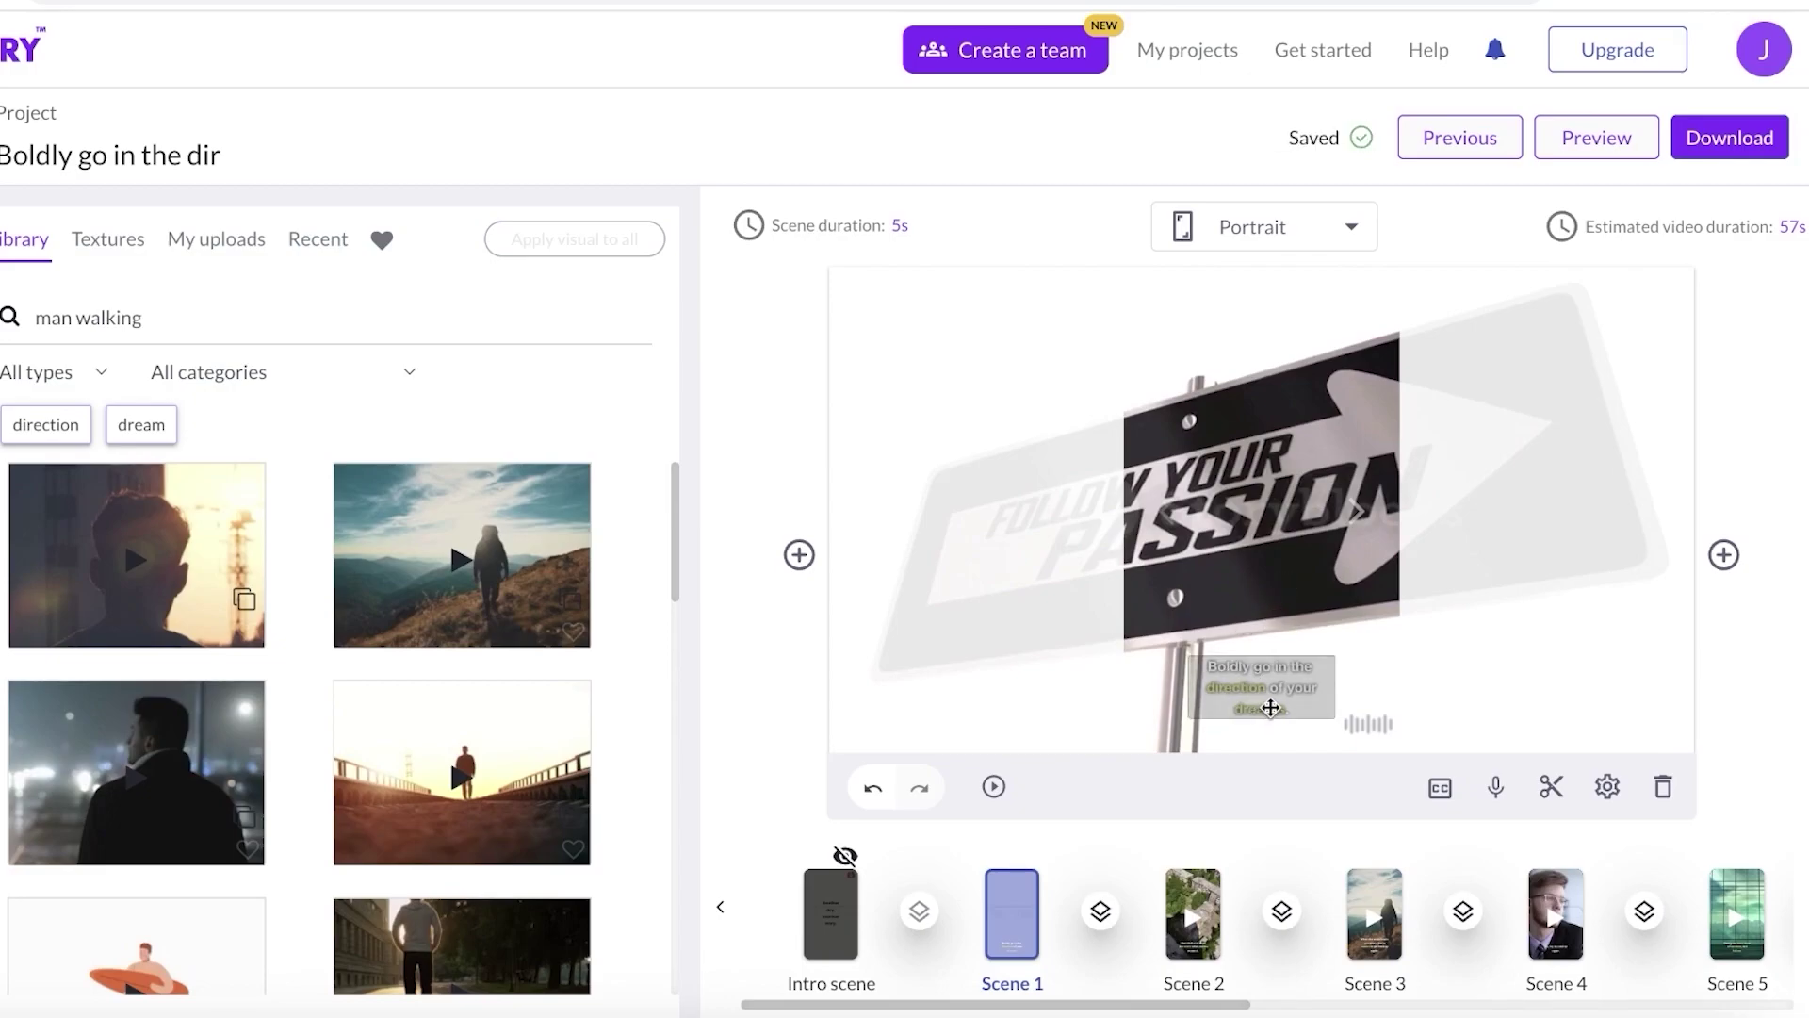
scroll(283, 735, down, 2)
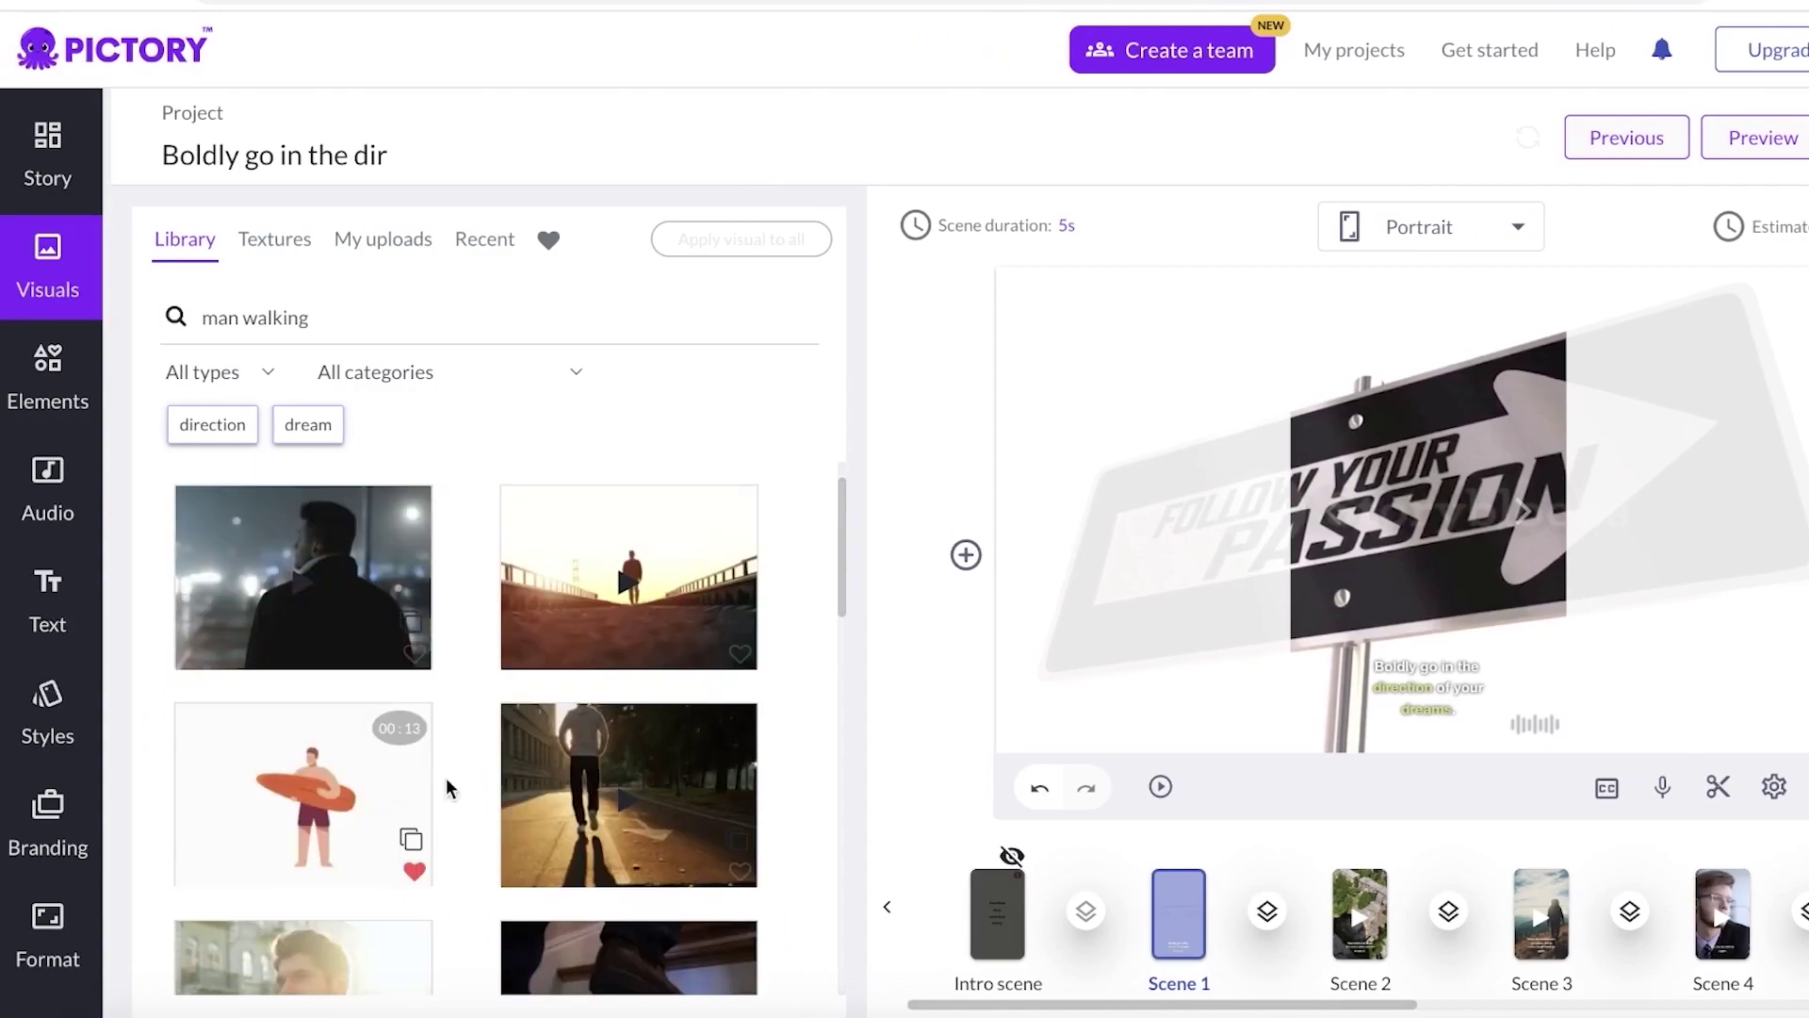
scroll(550, 778, down, 3)
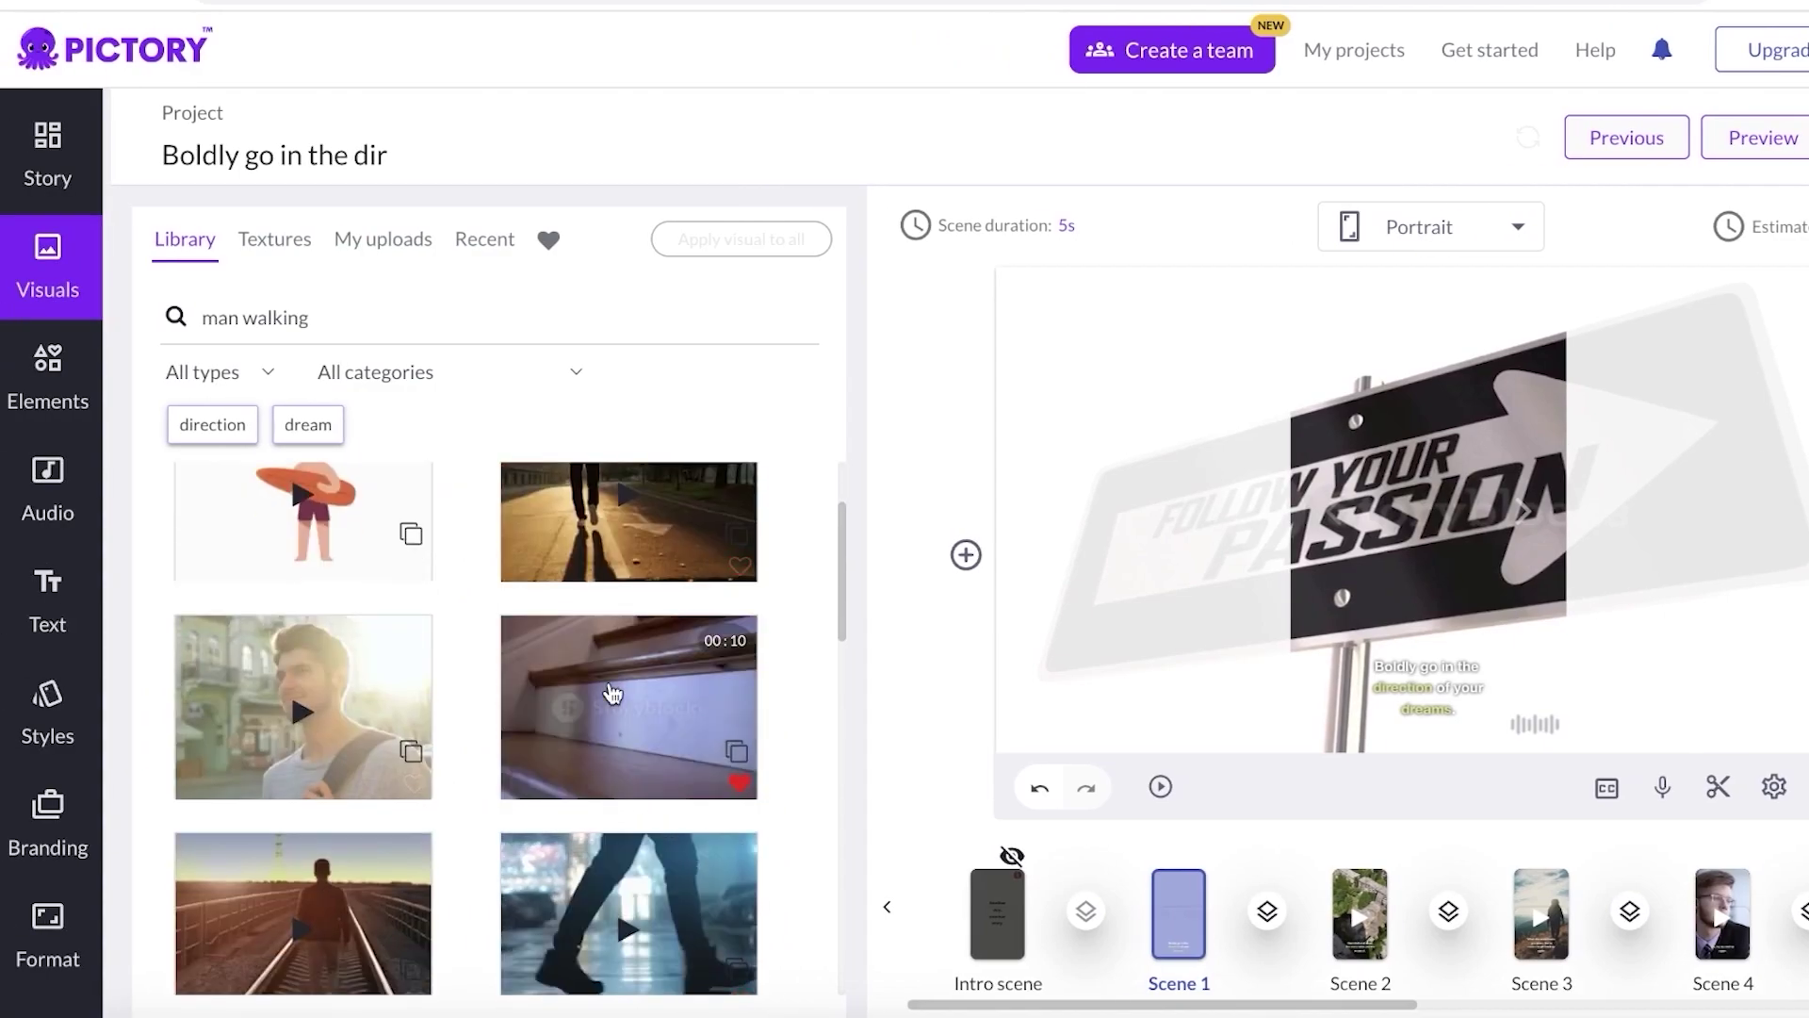
click(405, 942)
Try the clip of a man in a dark suit on scene 2, and replace it with the man walking at sunset.
click(1354, 904)
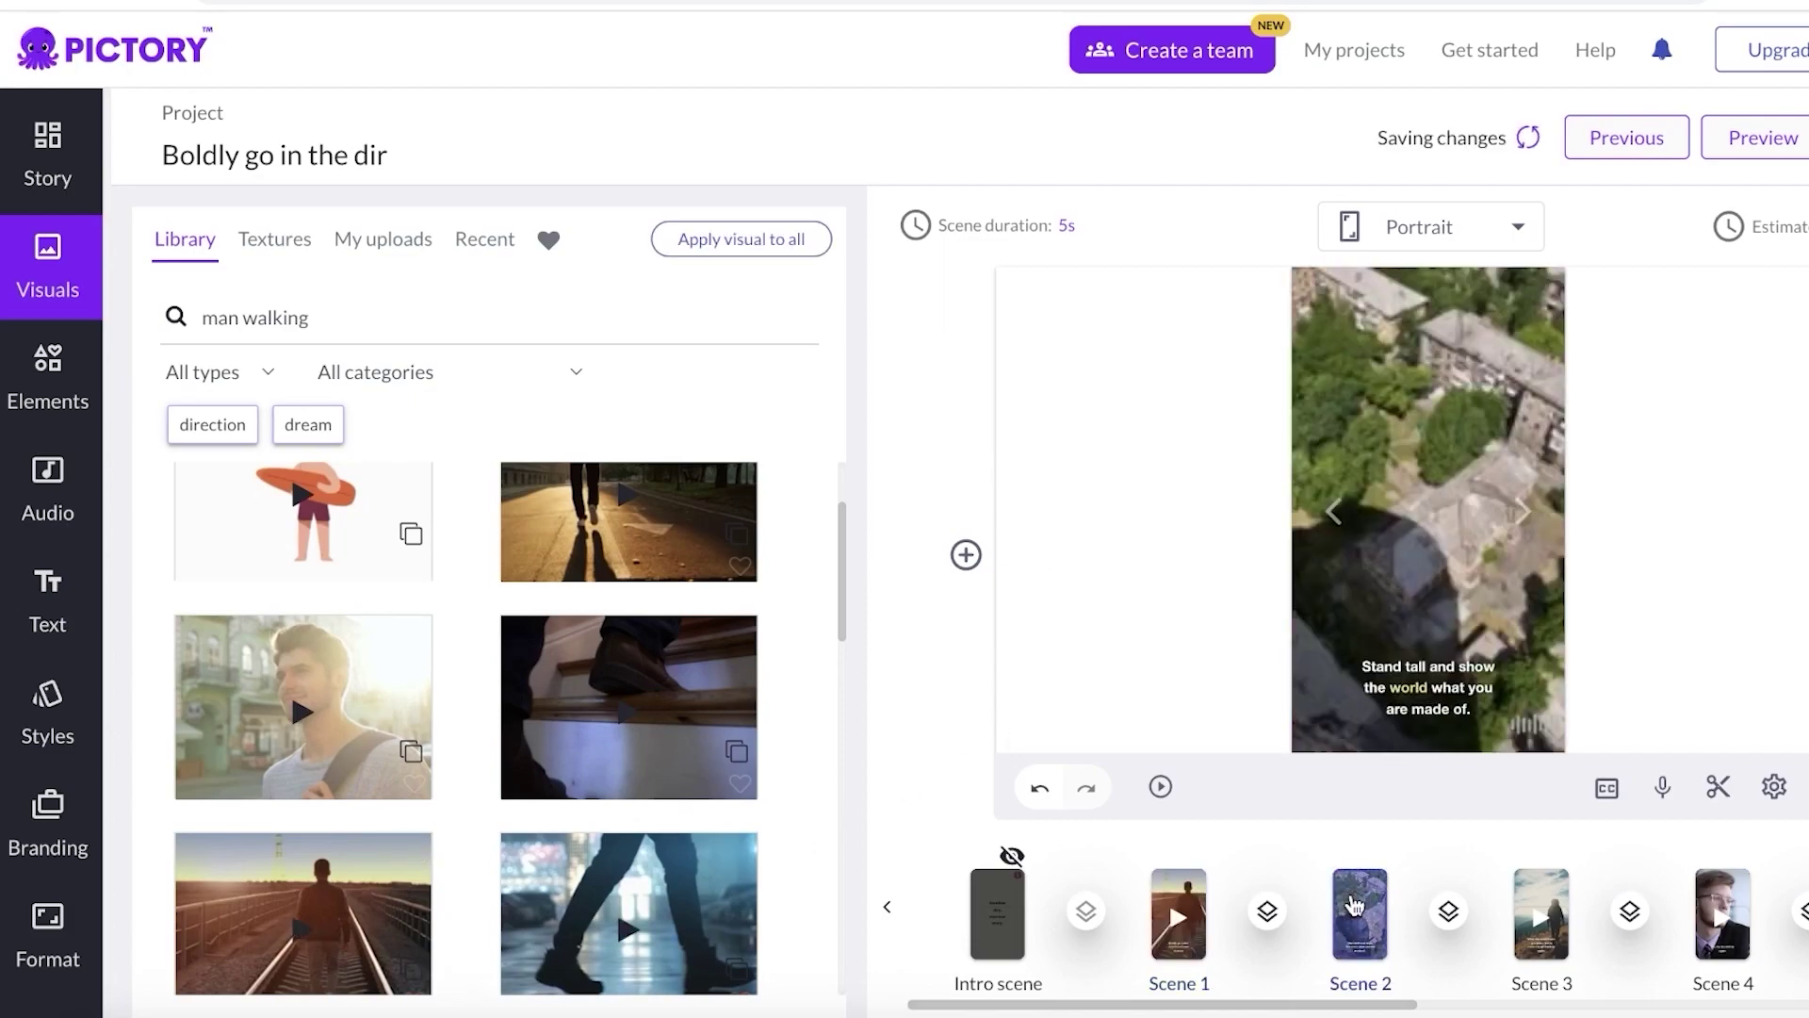
scroll(613, 613, down, 5)
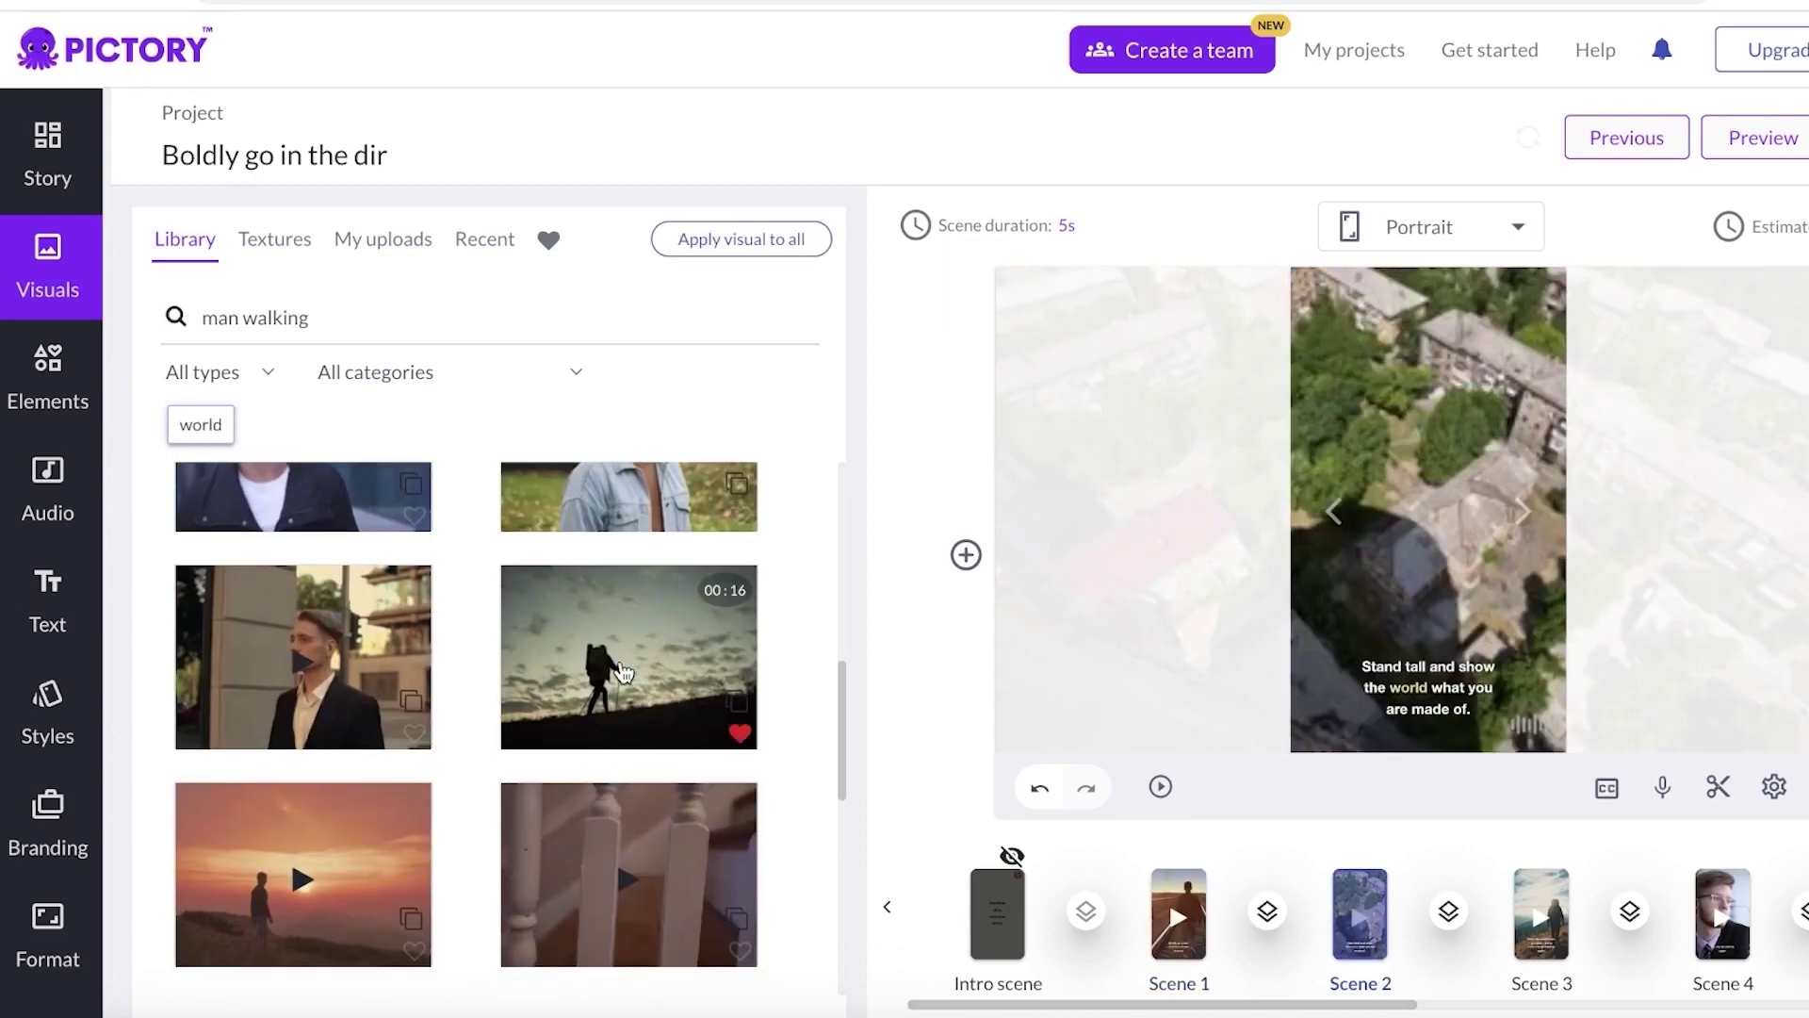
click(389, 633)
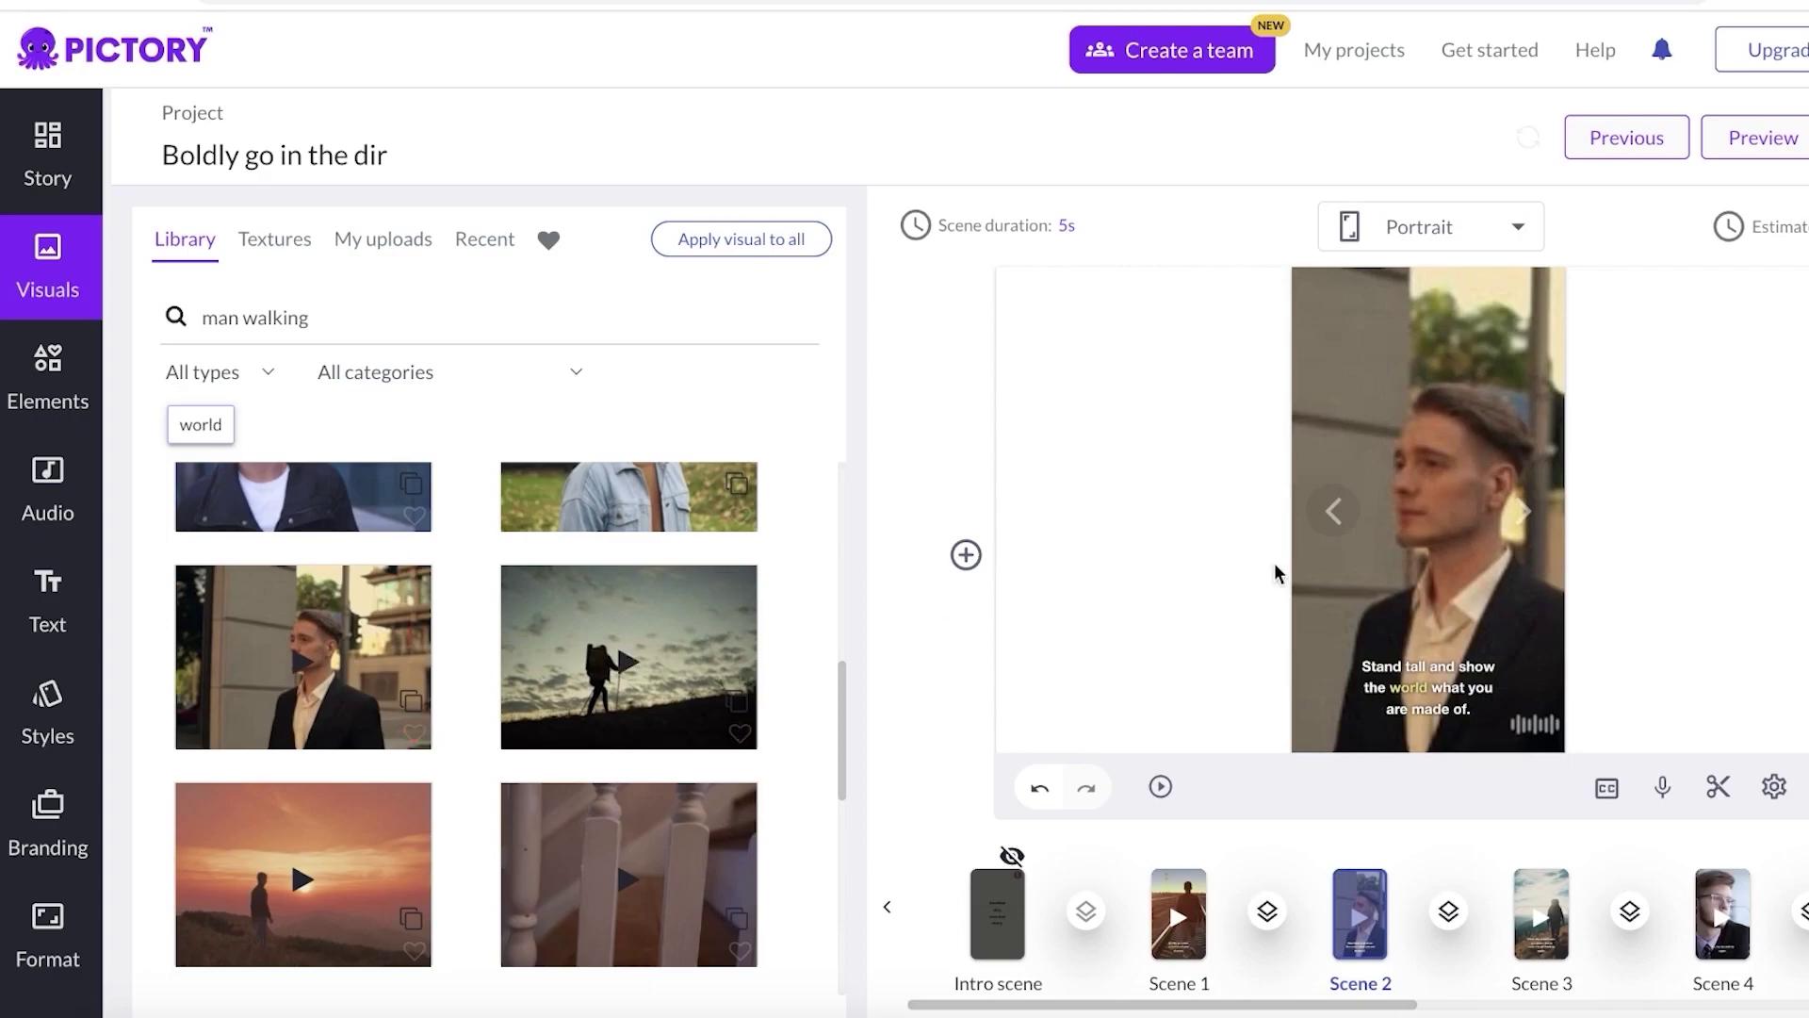
drag(399, 807, 1345, 631)
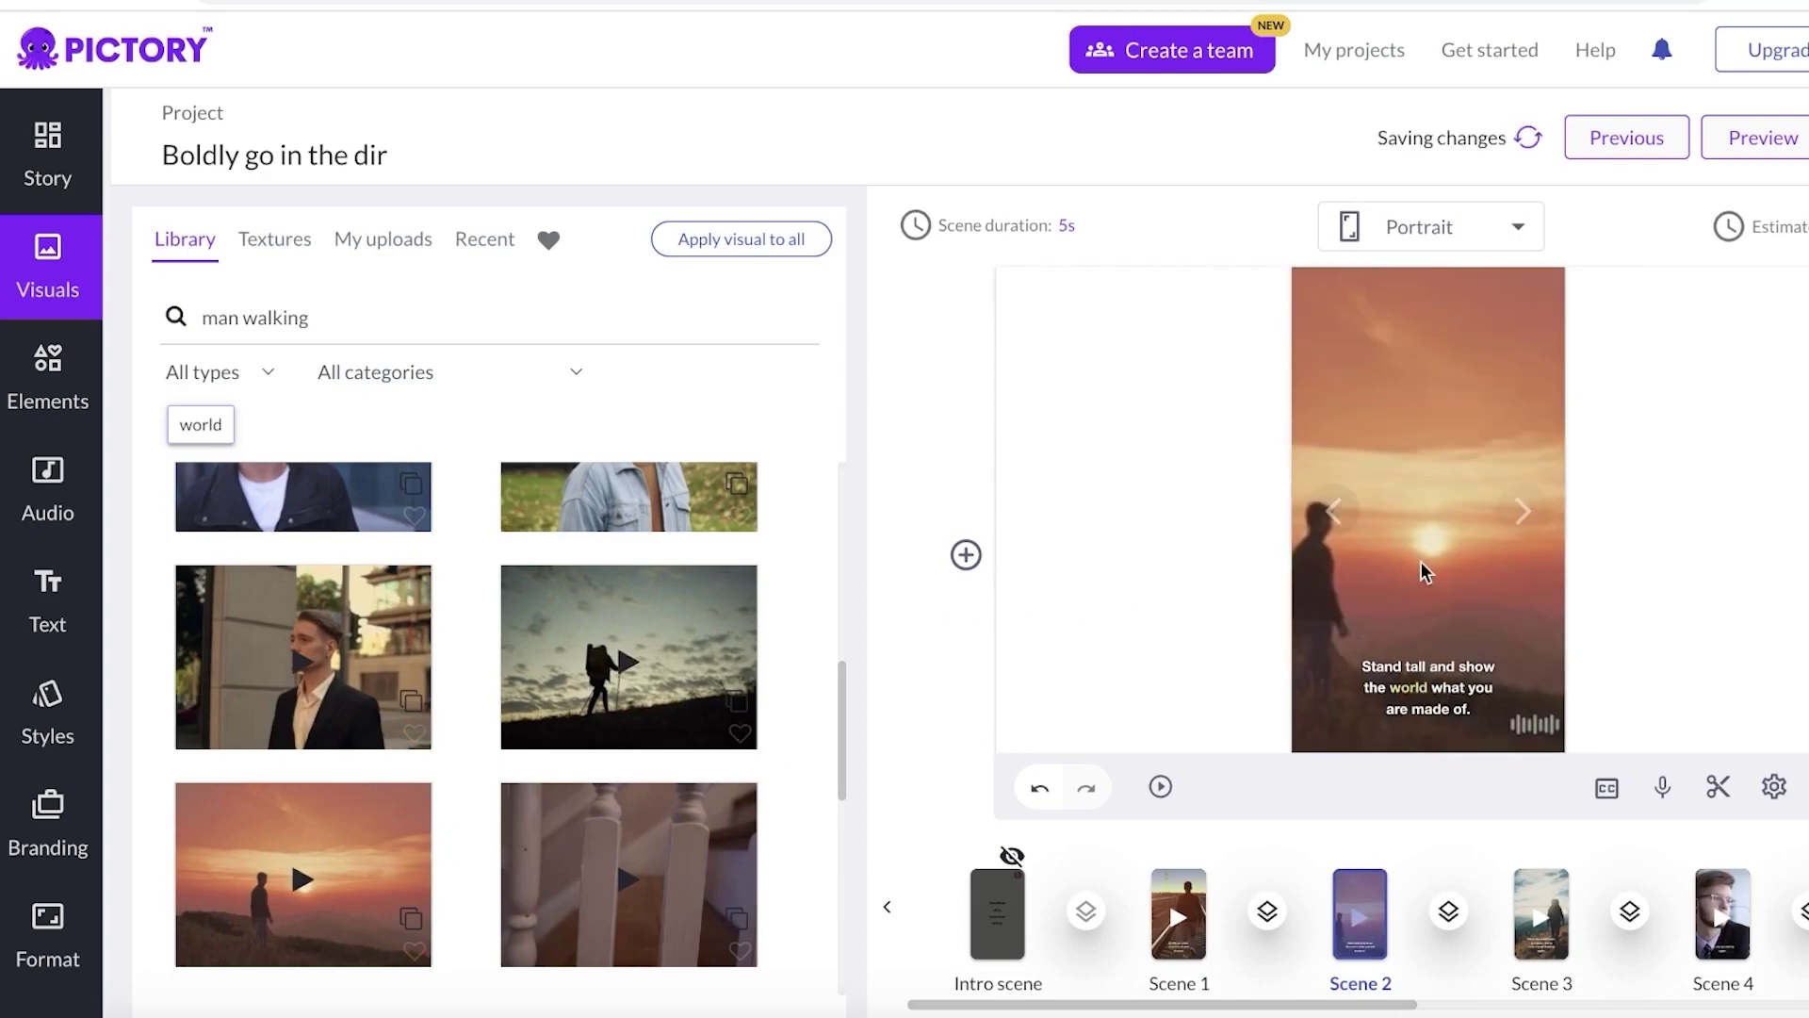
Select scene 4, "Try, try, try and try again," and search the visuals library for "motivation".
click(1724, 907)
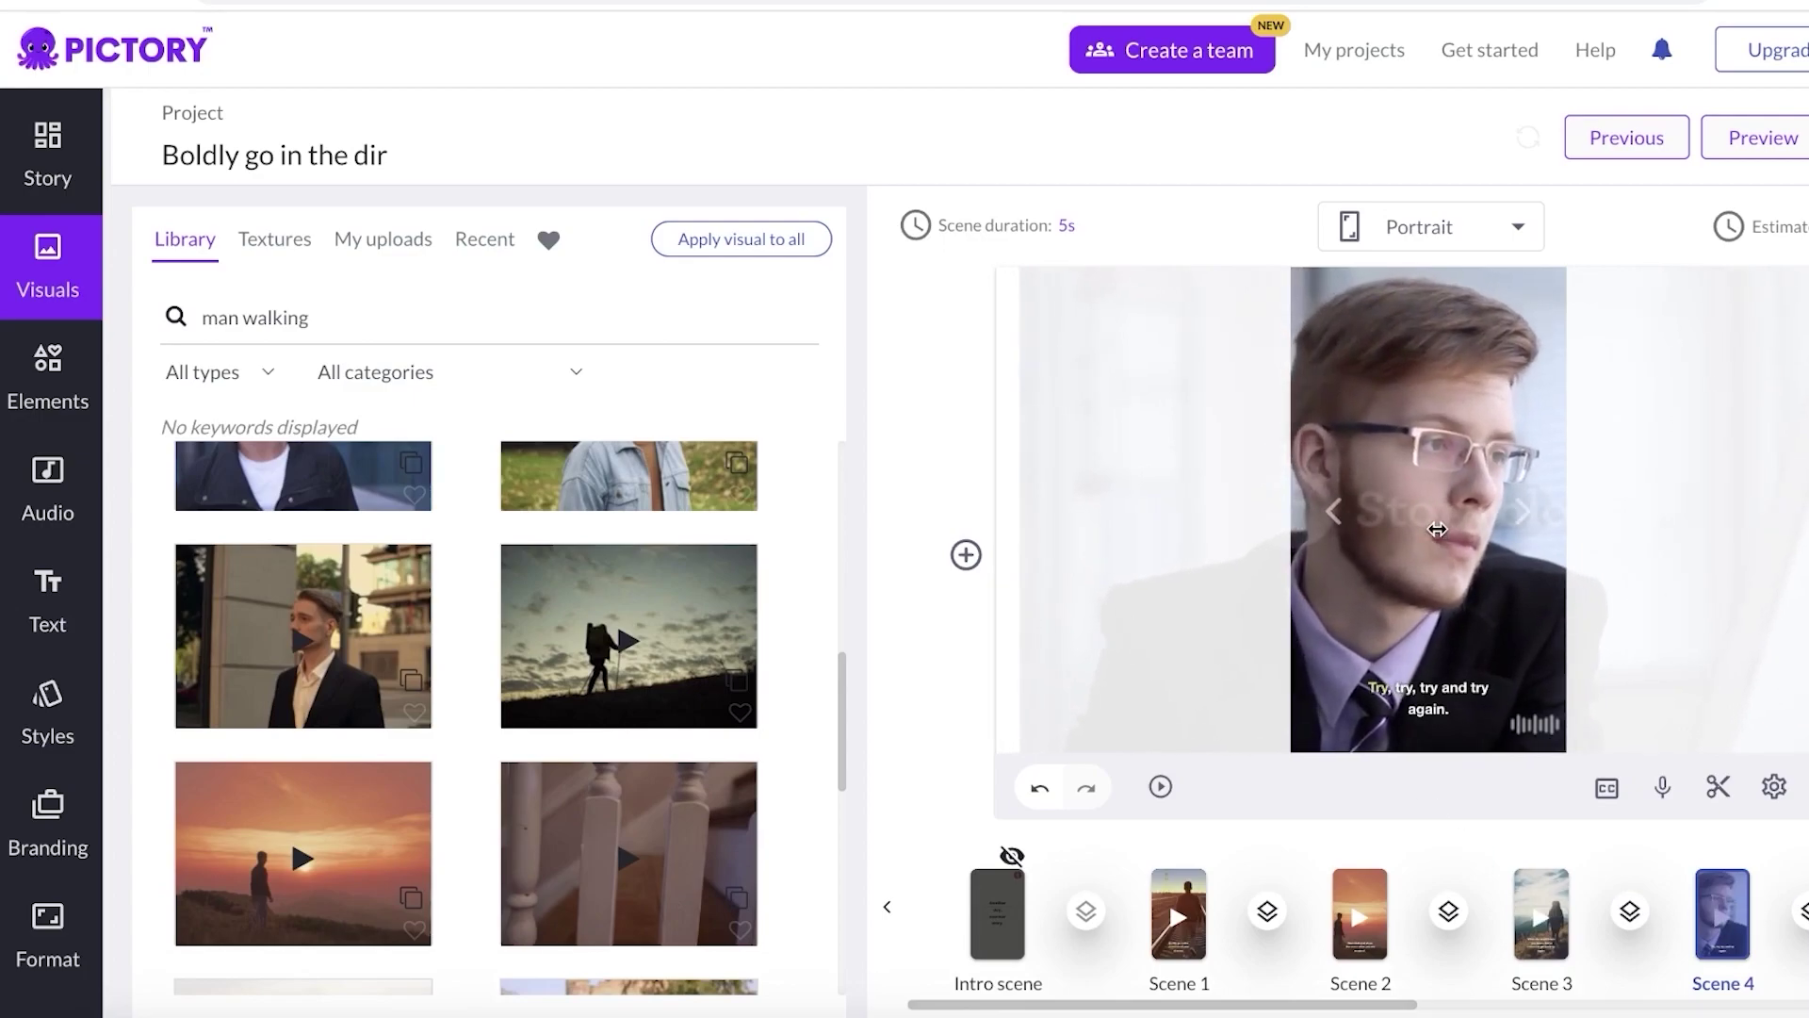
triple_click(435, 301)
text(motivation)
key(Return)
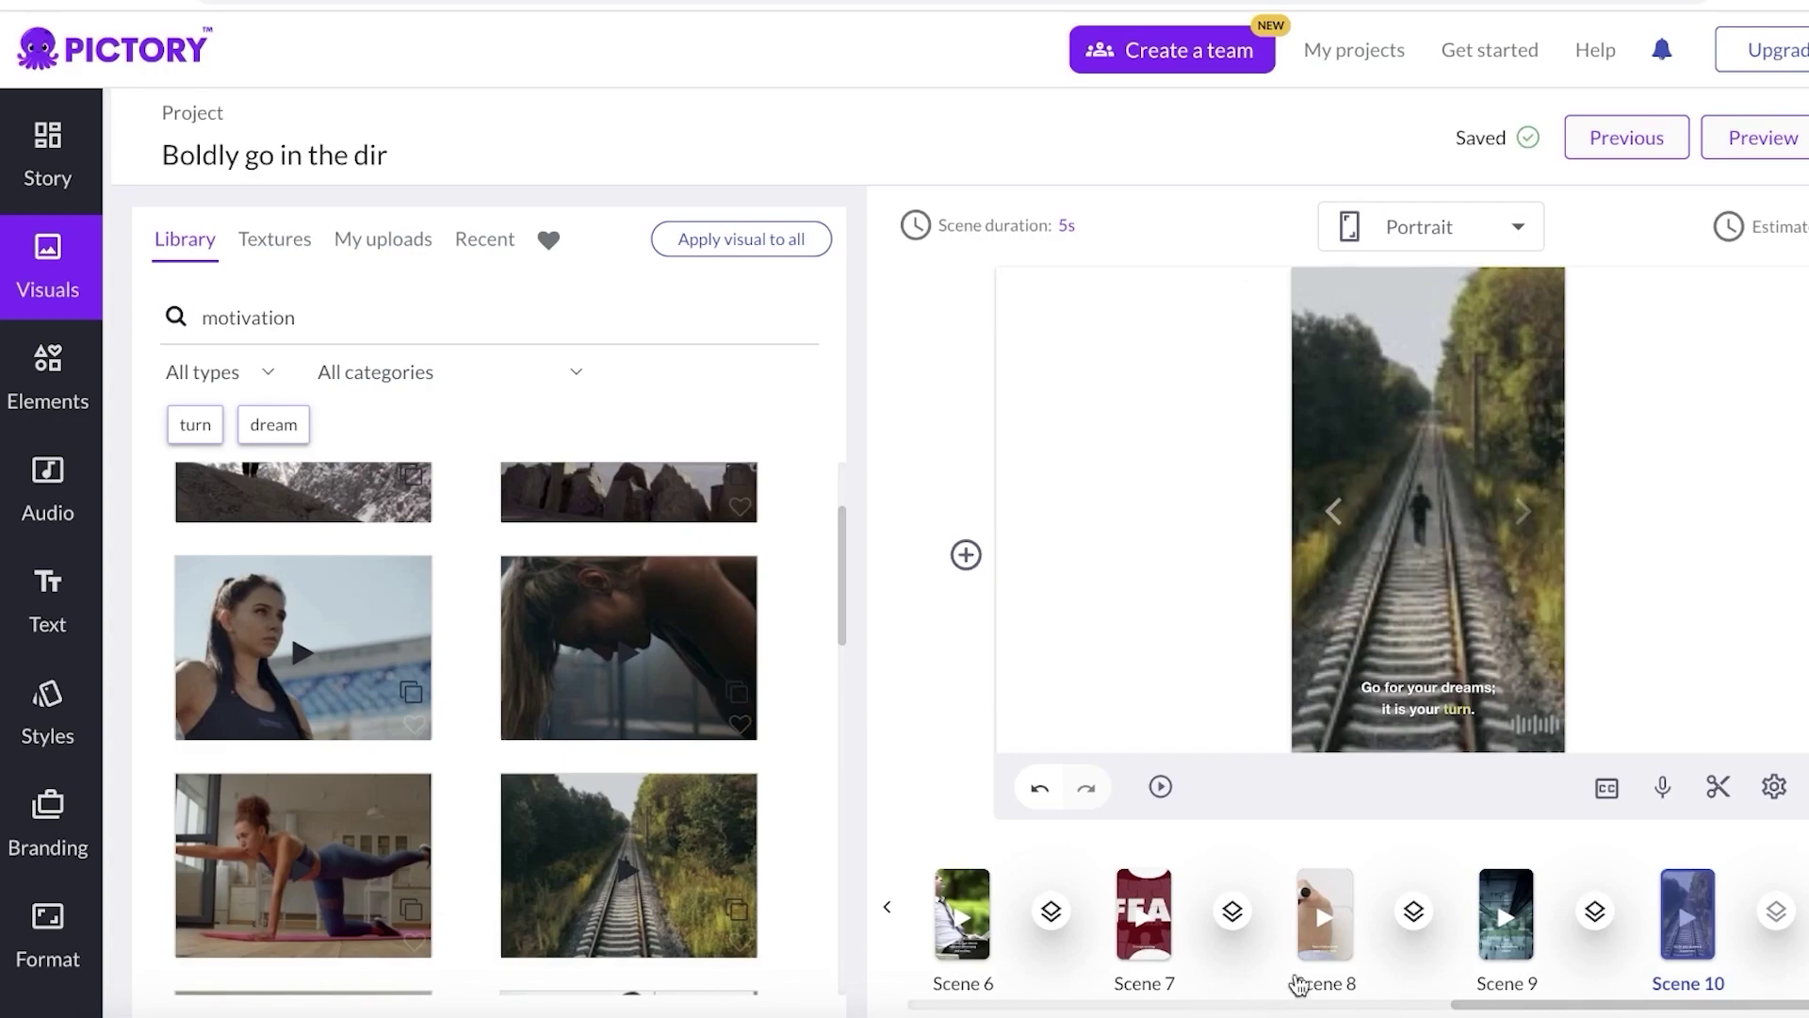
Split scene 6 after "Following your dreams" so that "can be both terrifying and exciting." forms its own scene, and select scene 6.
click(1488, 905)
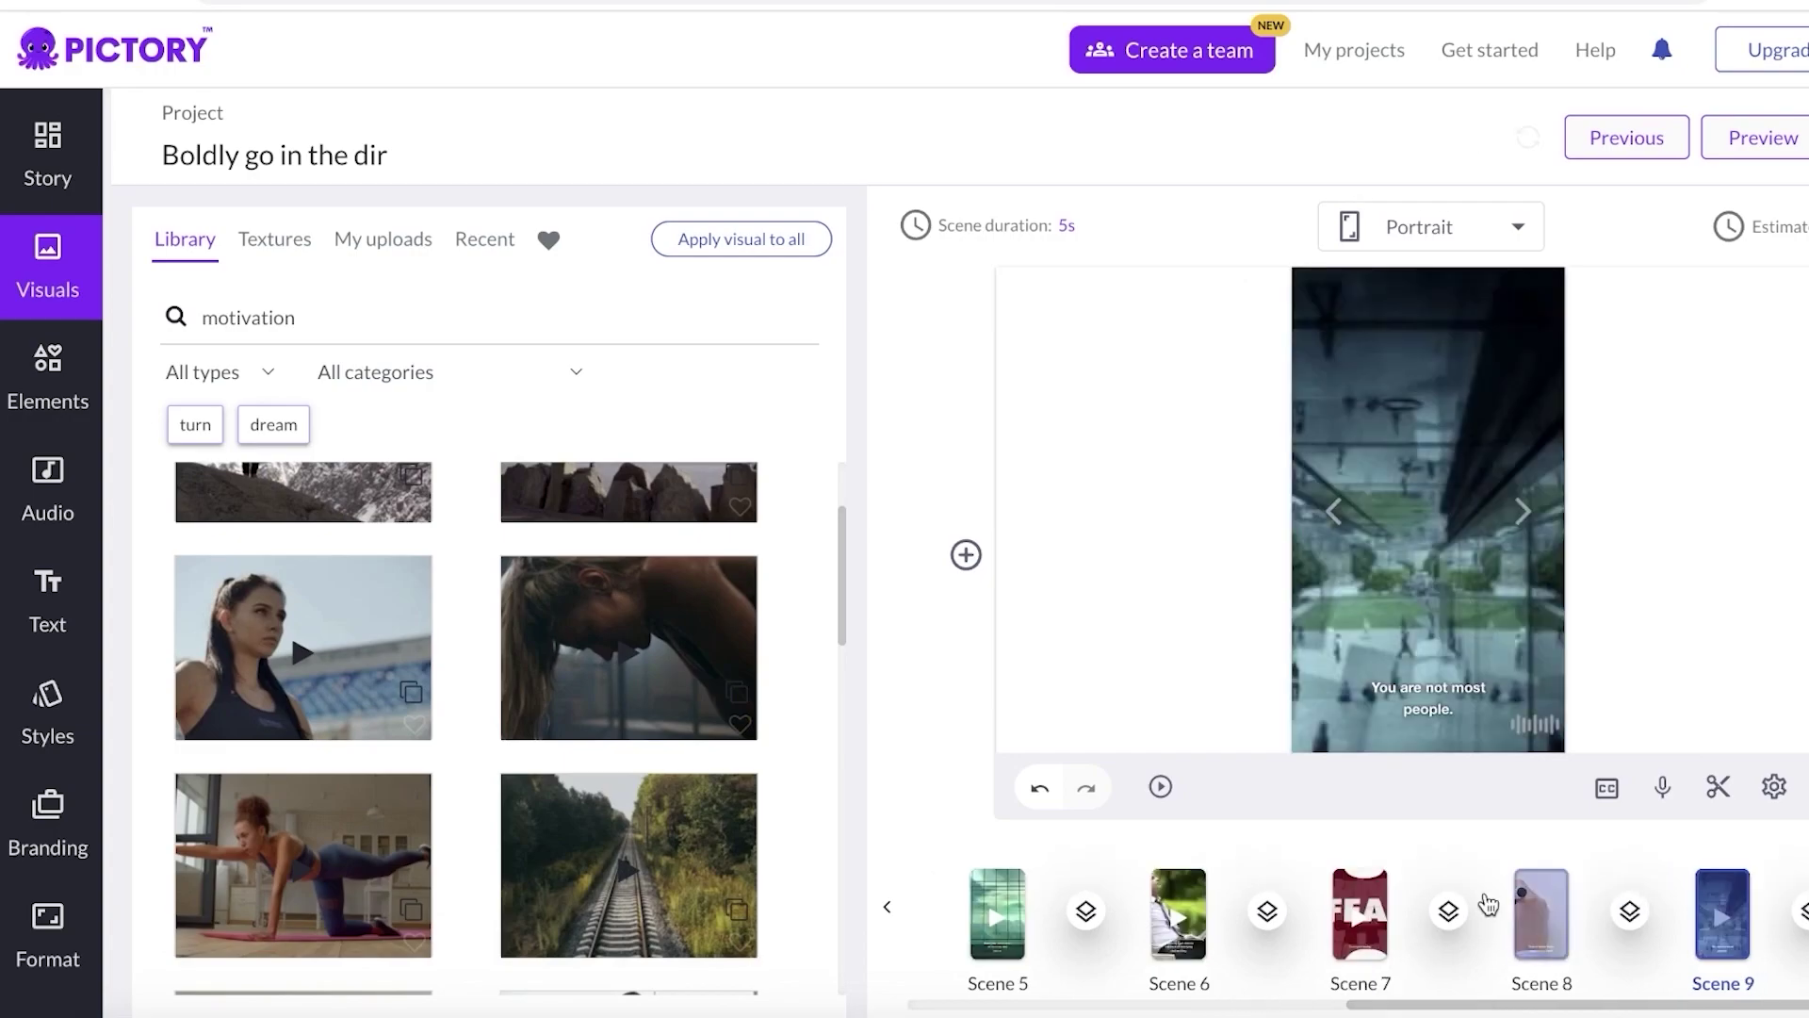
click(1347, 915)
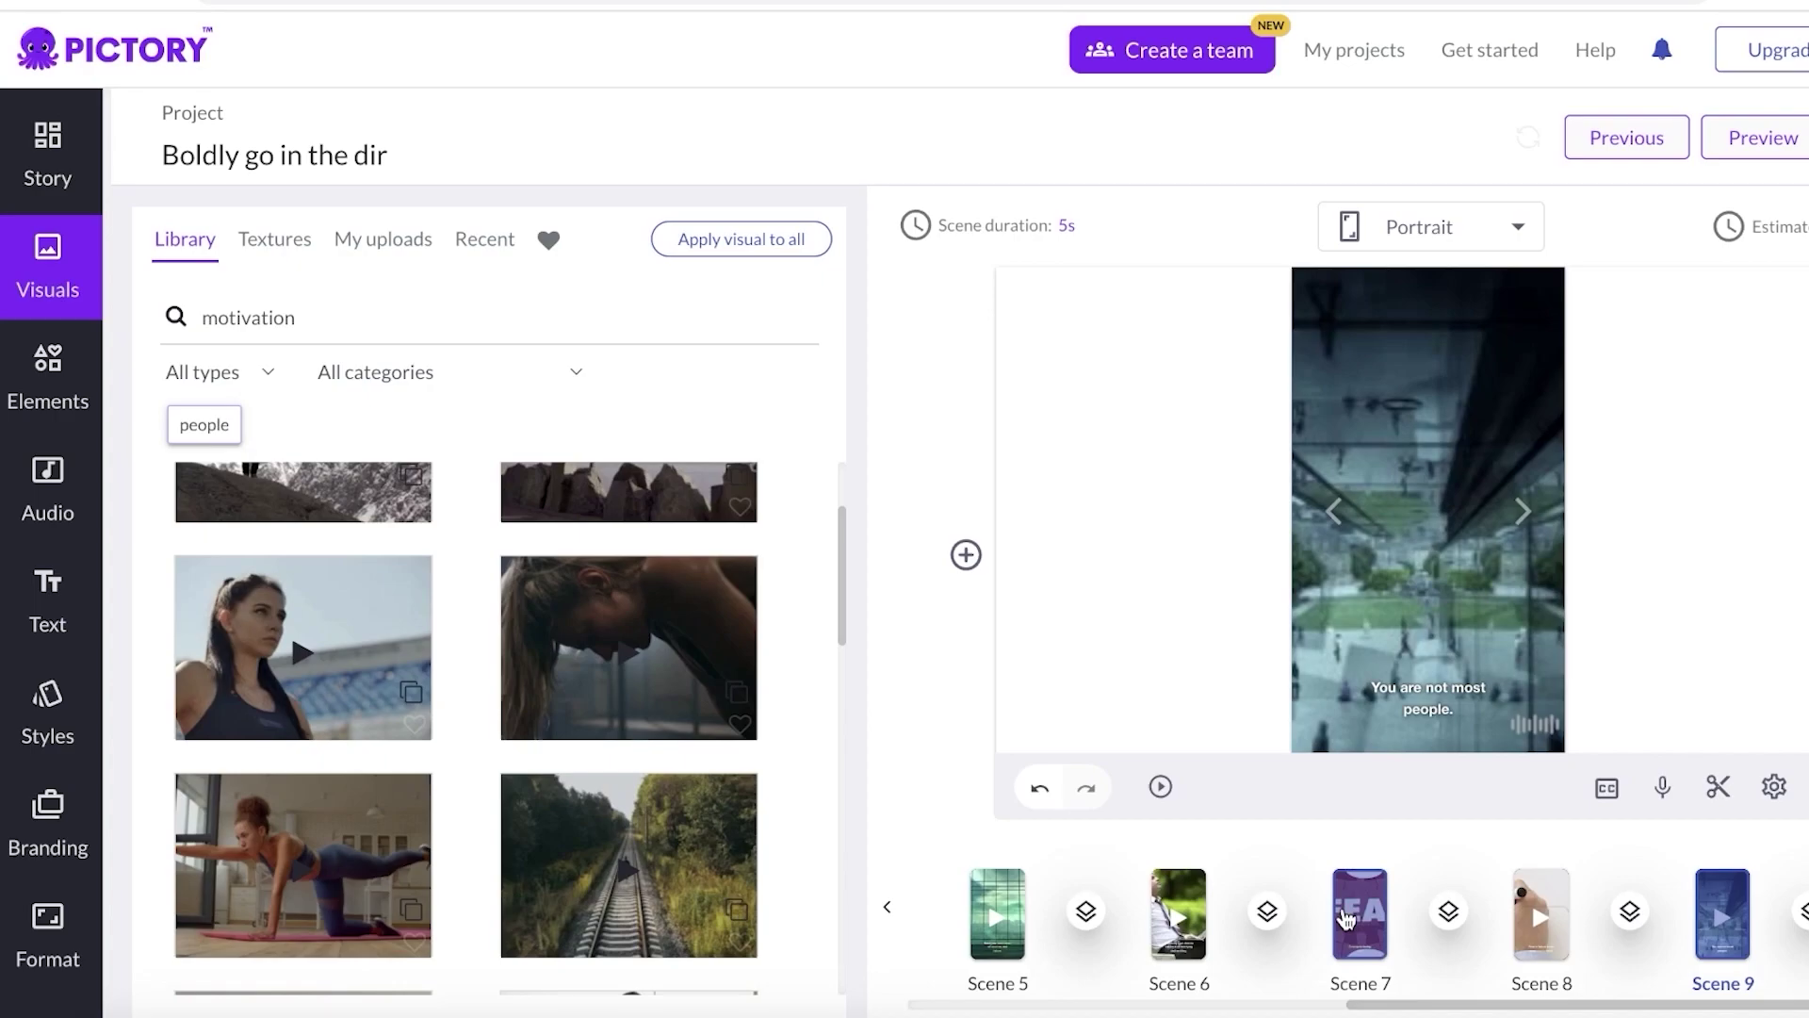
click(1193, 934)
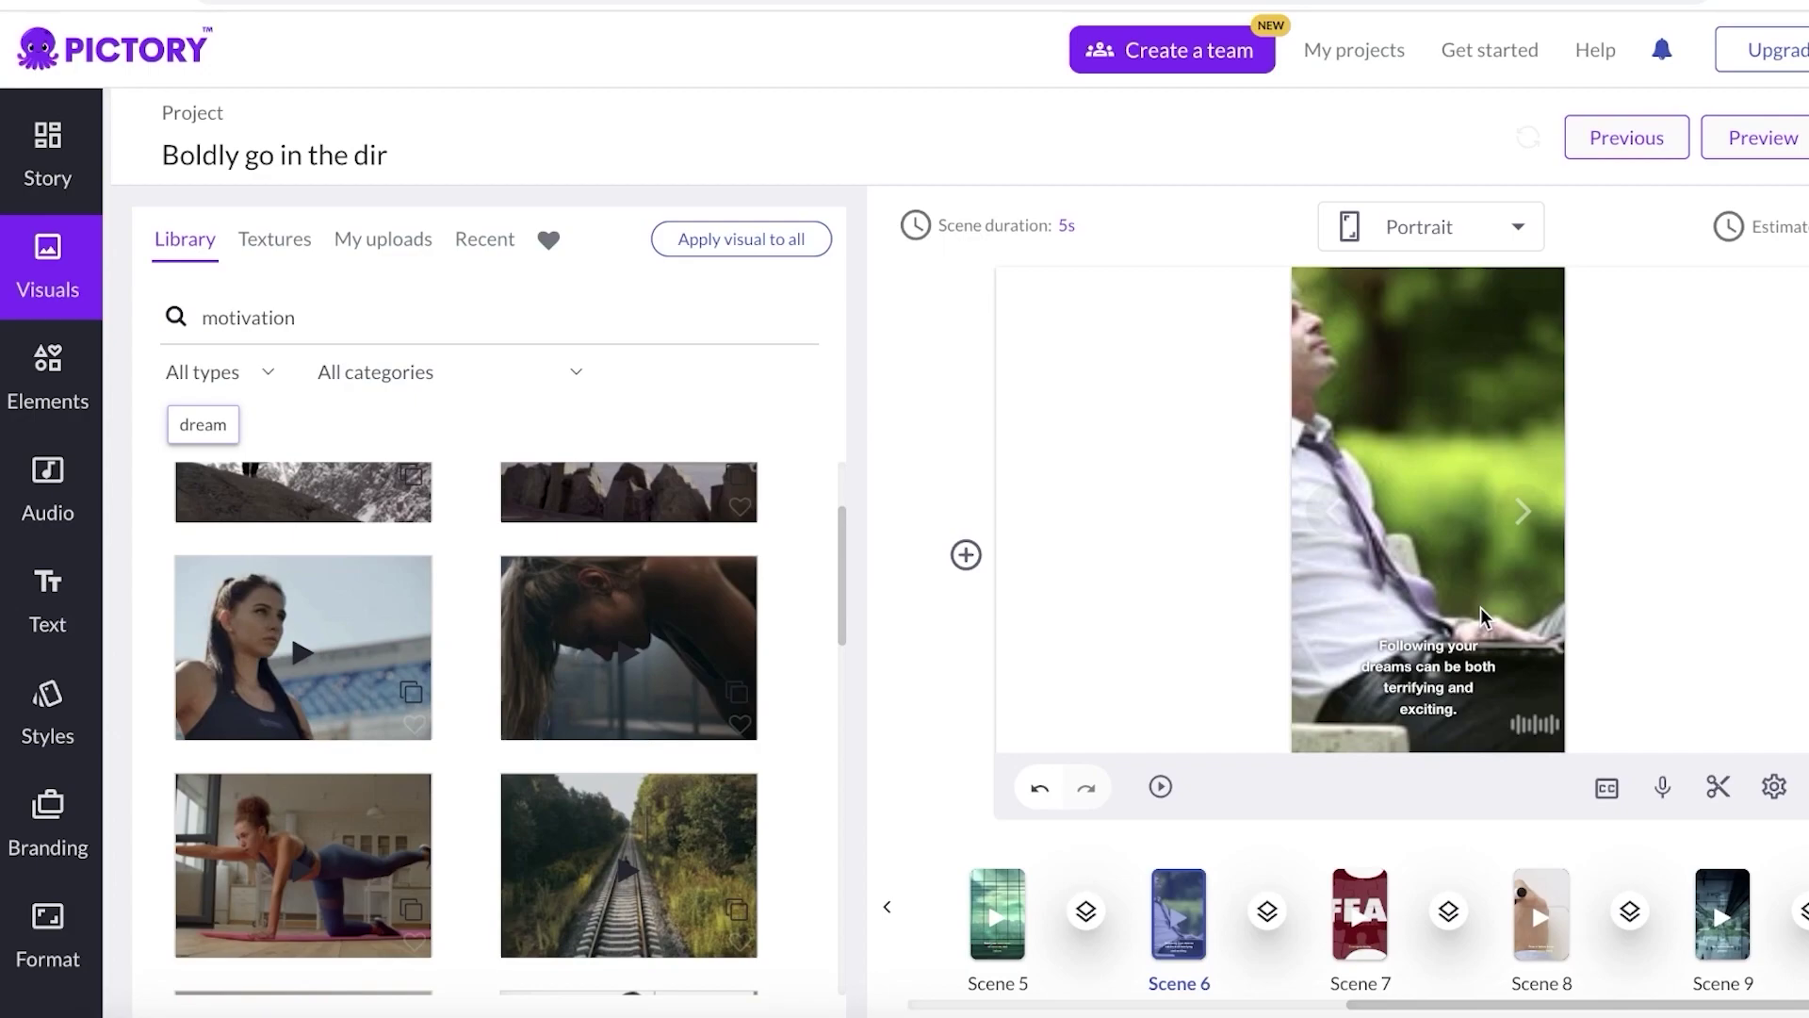
click(11, 160)
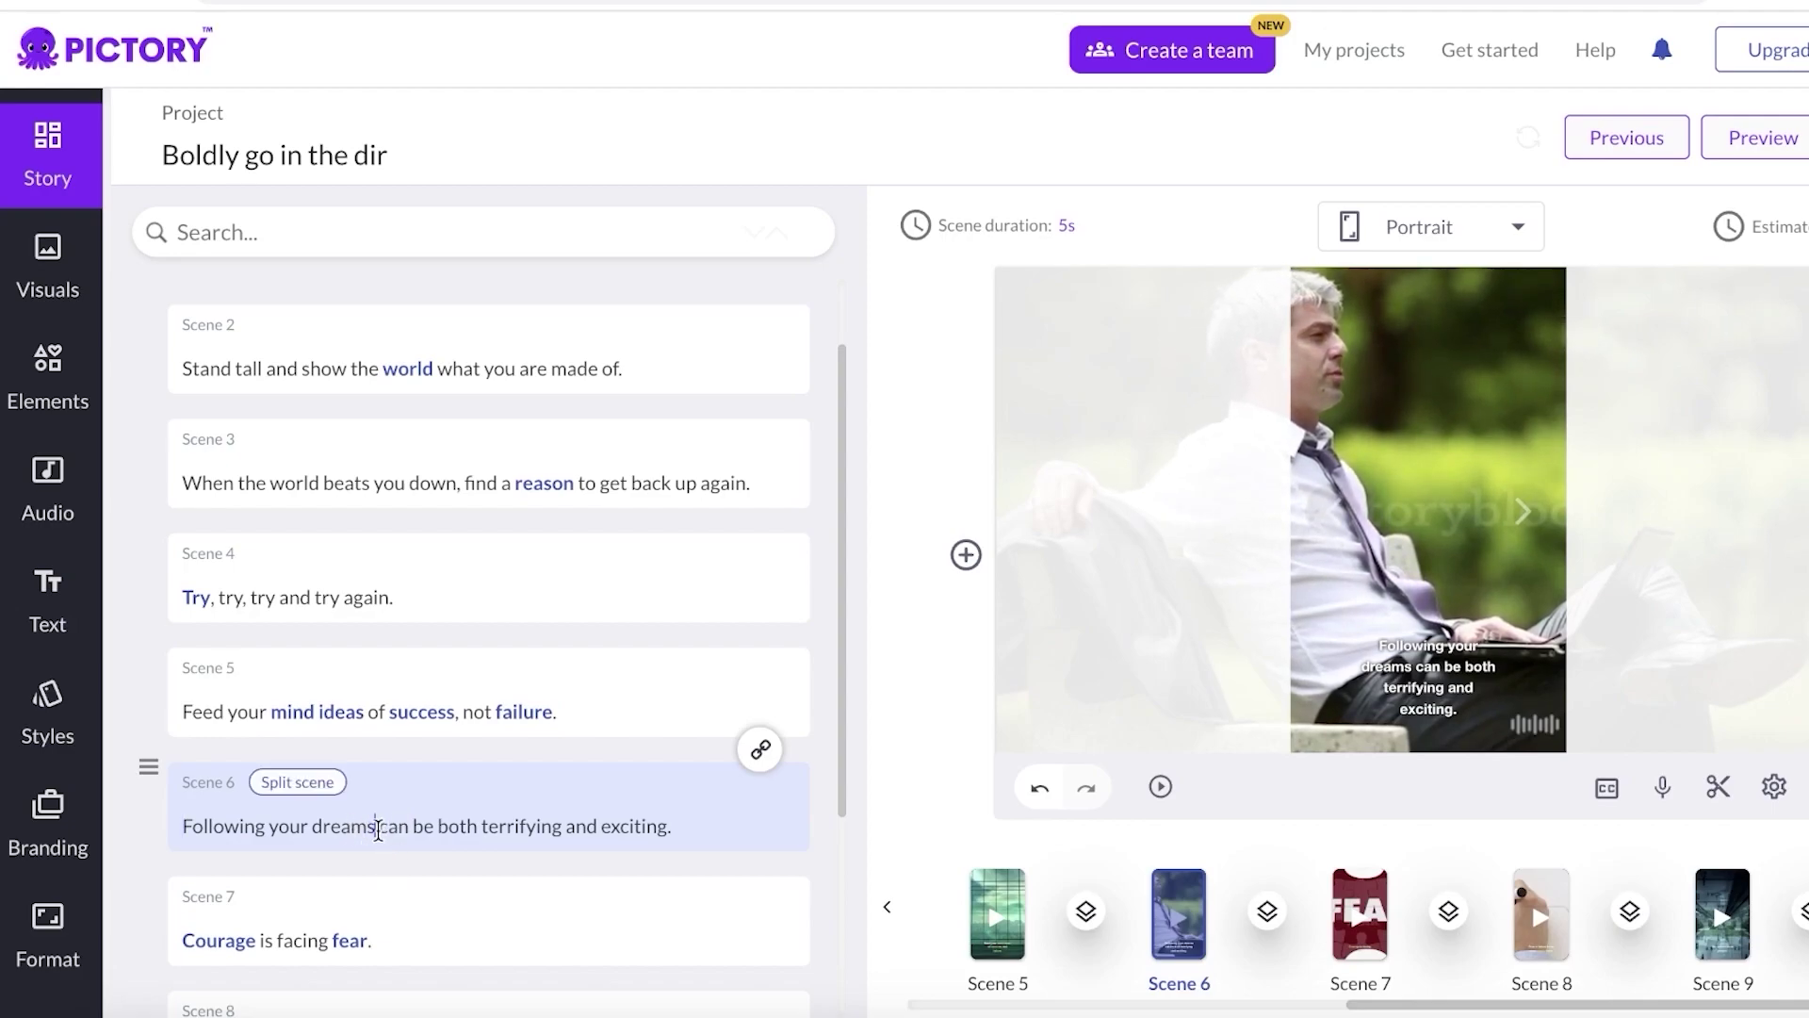
click(299, 789)
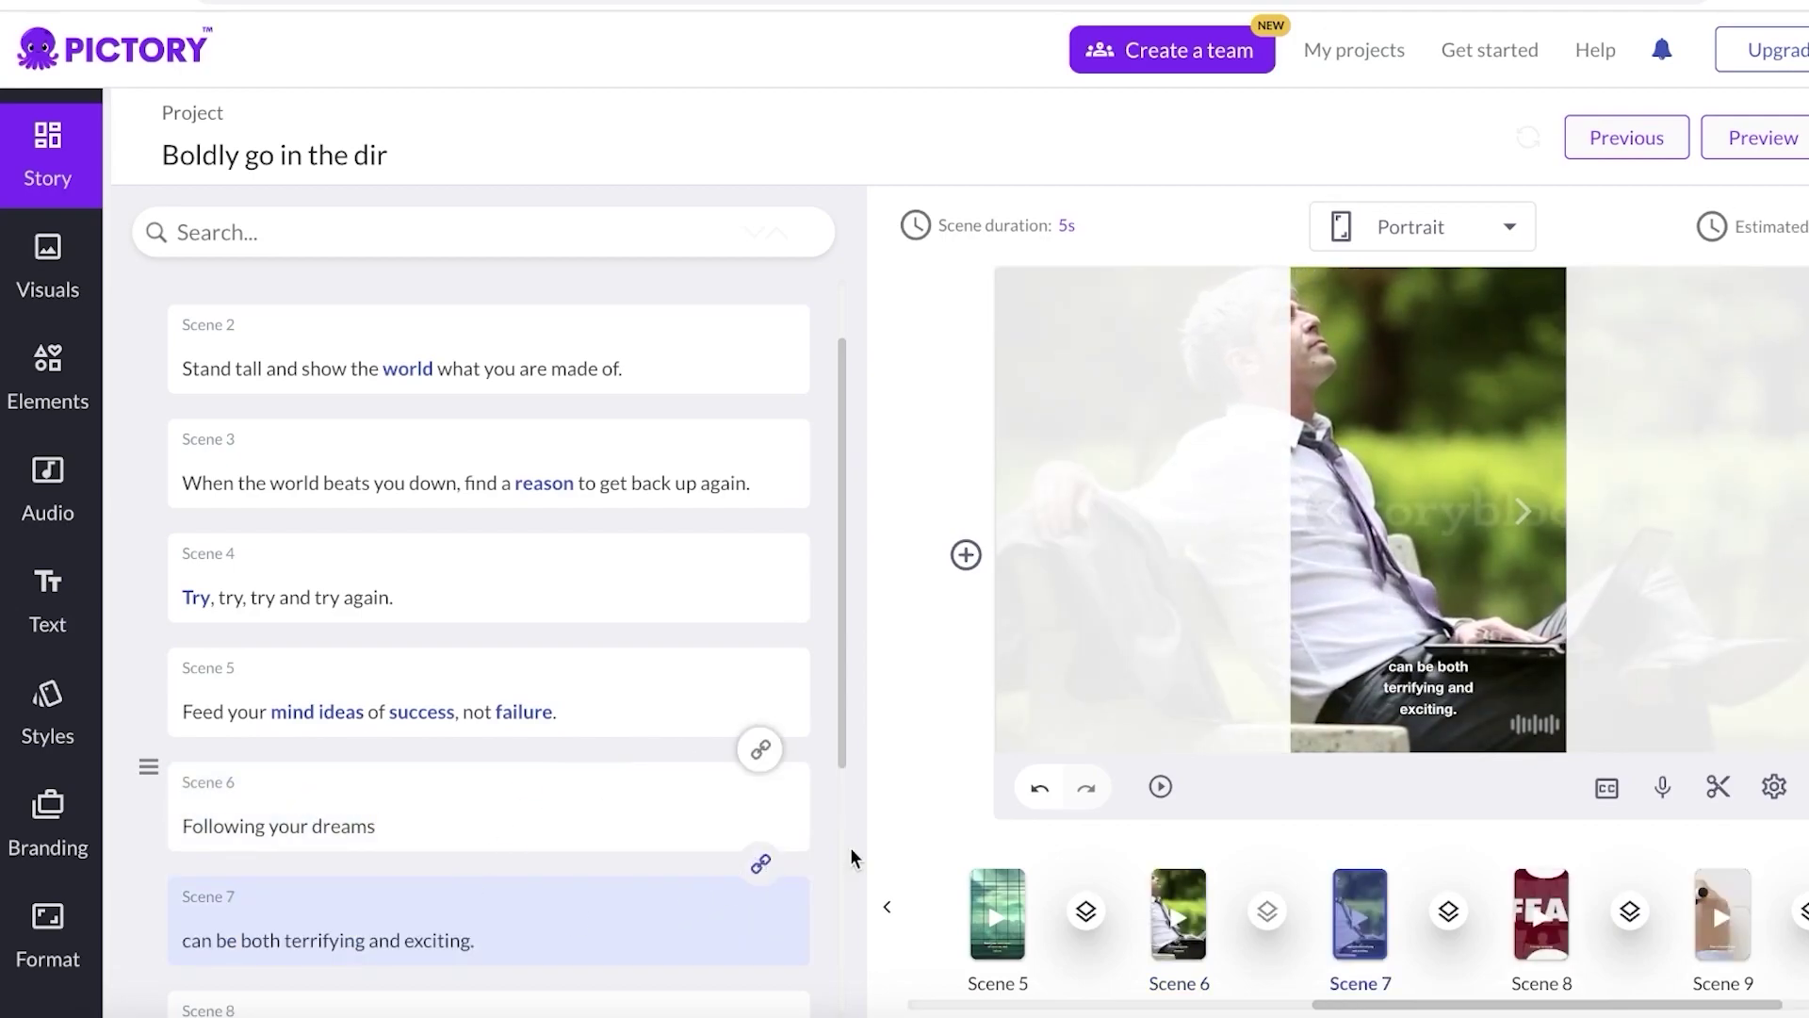
click(1157, 903)
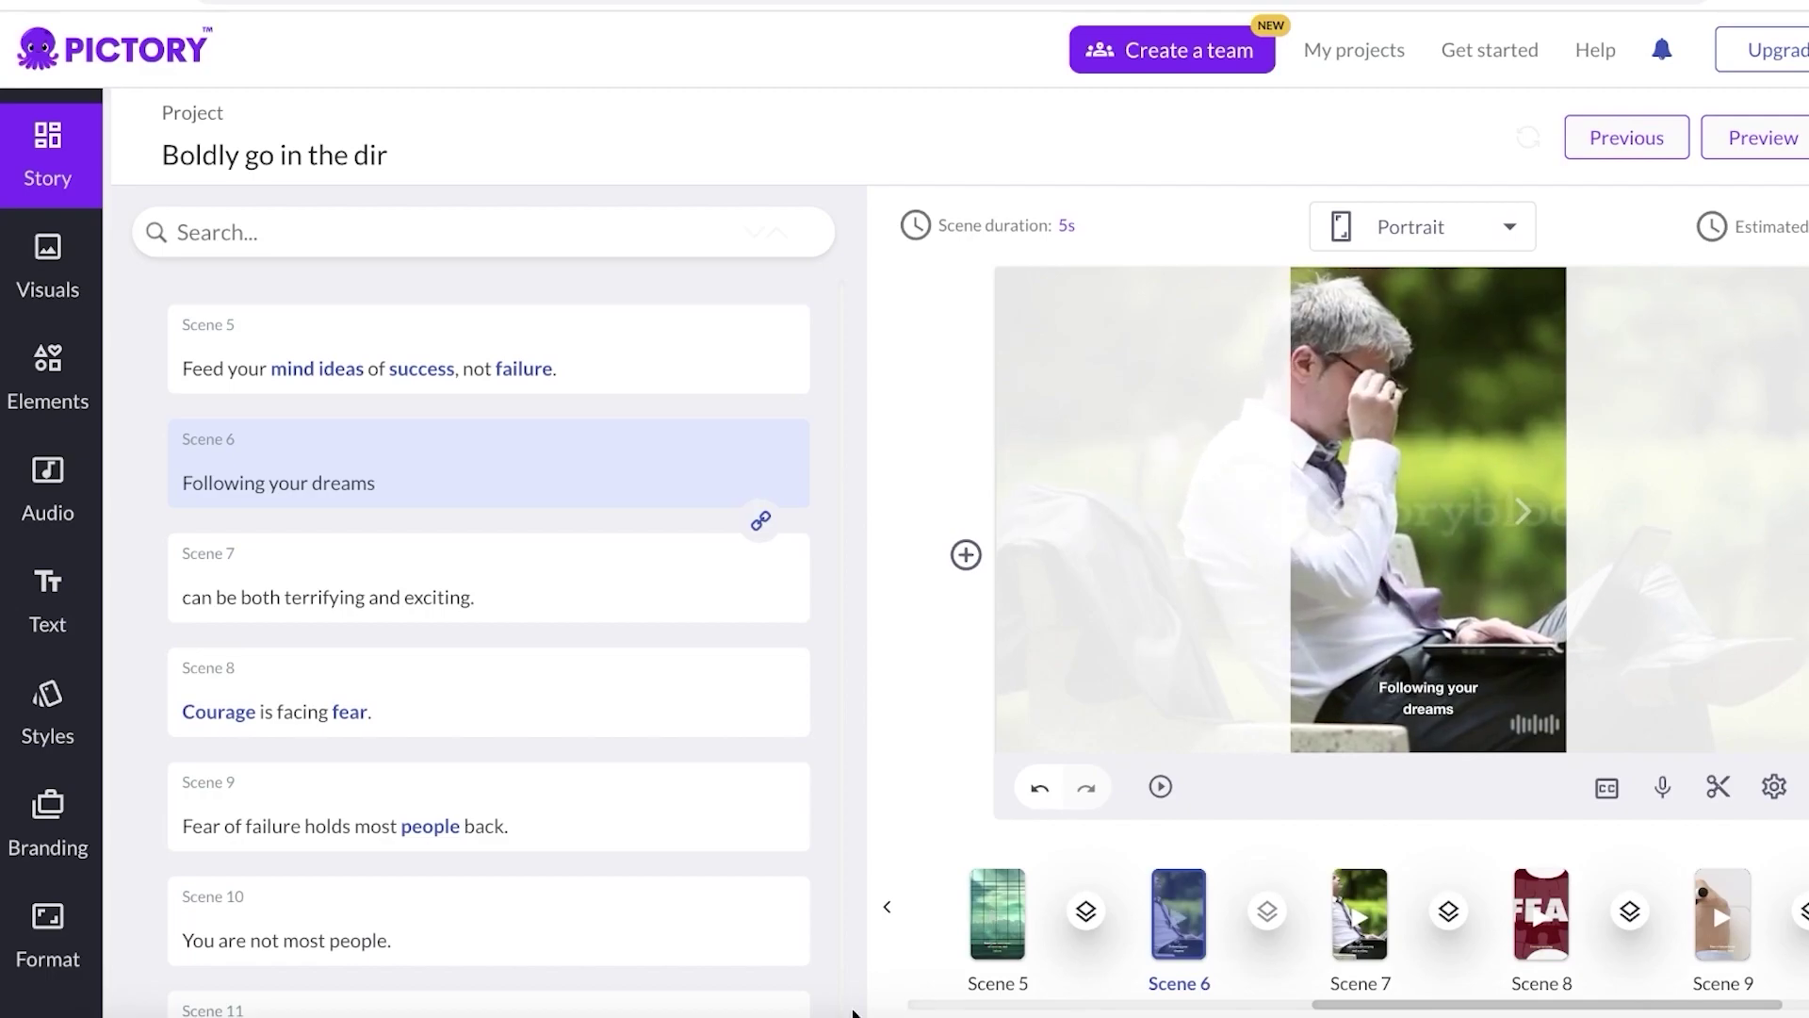
Open the project's audio library, and sign in to Murf.AI with a Google account.
click(52, 475)
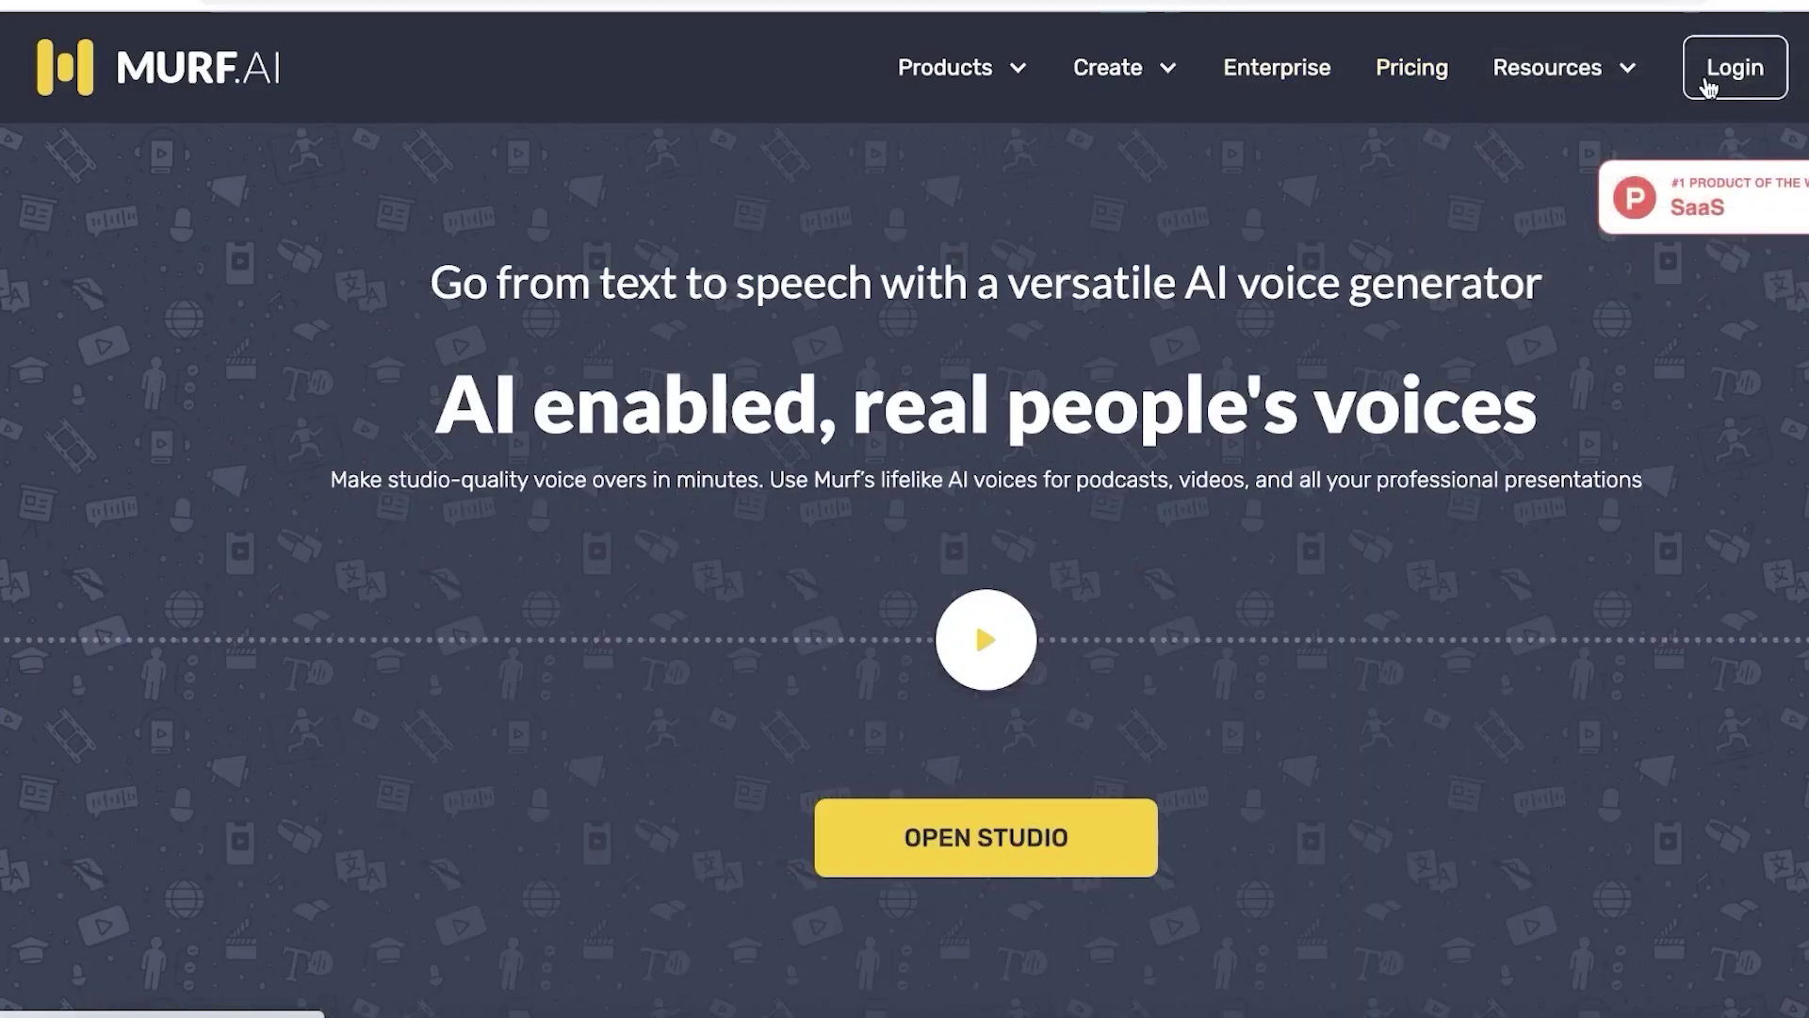
click(1712, 83)
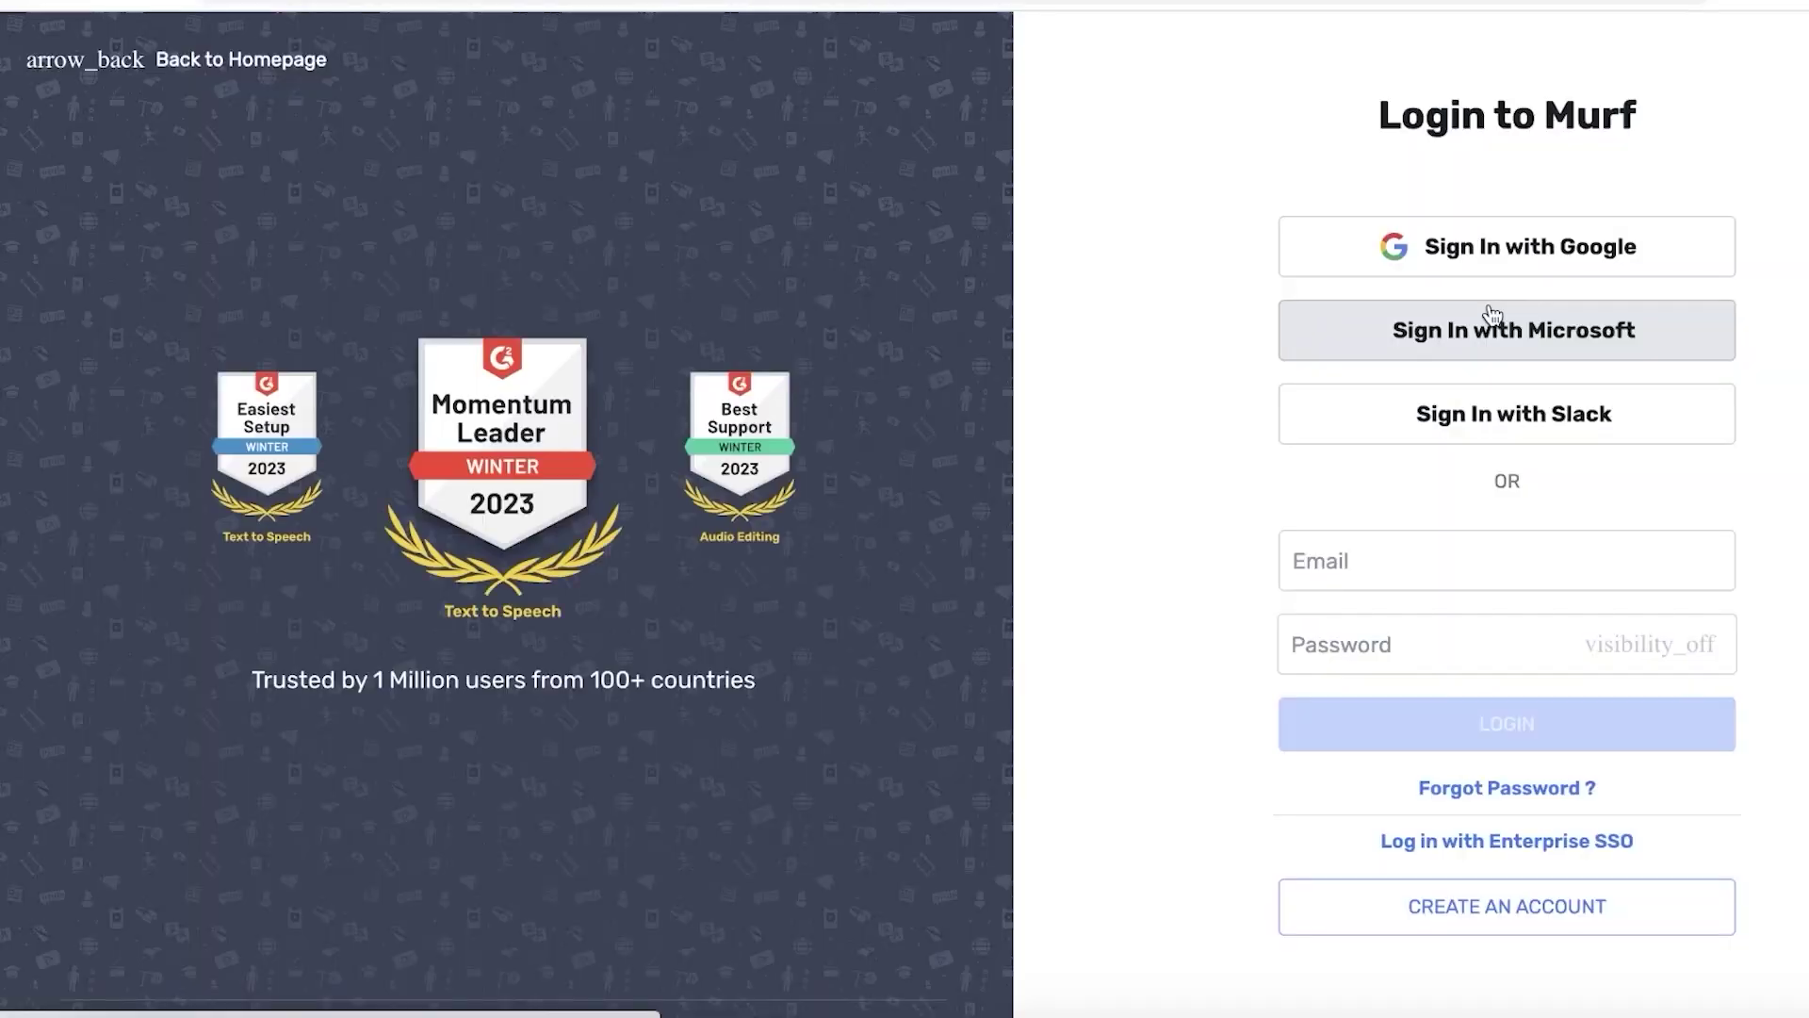
click(1490, 311)
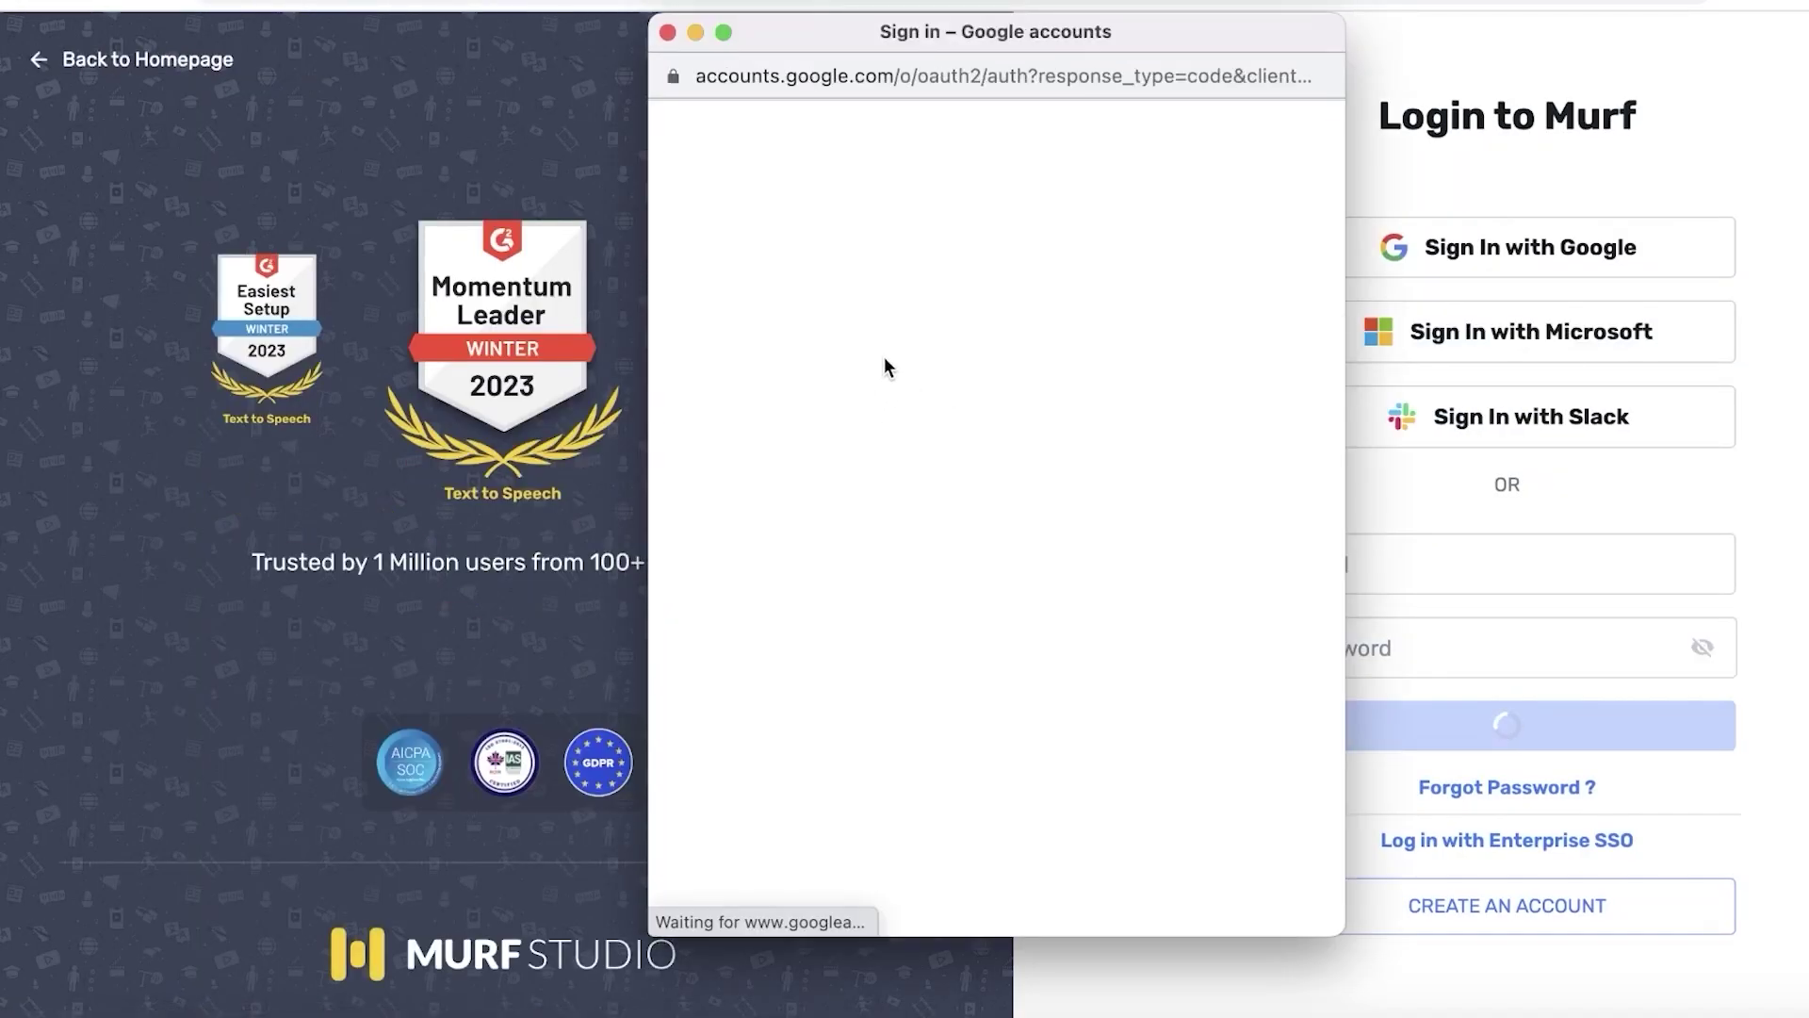
click(825, 457)
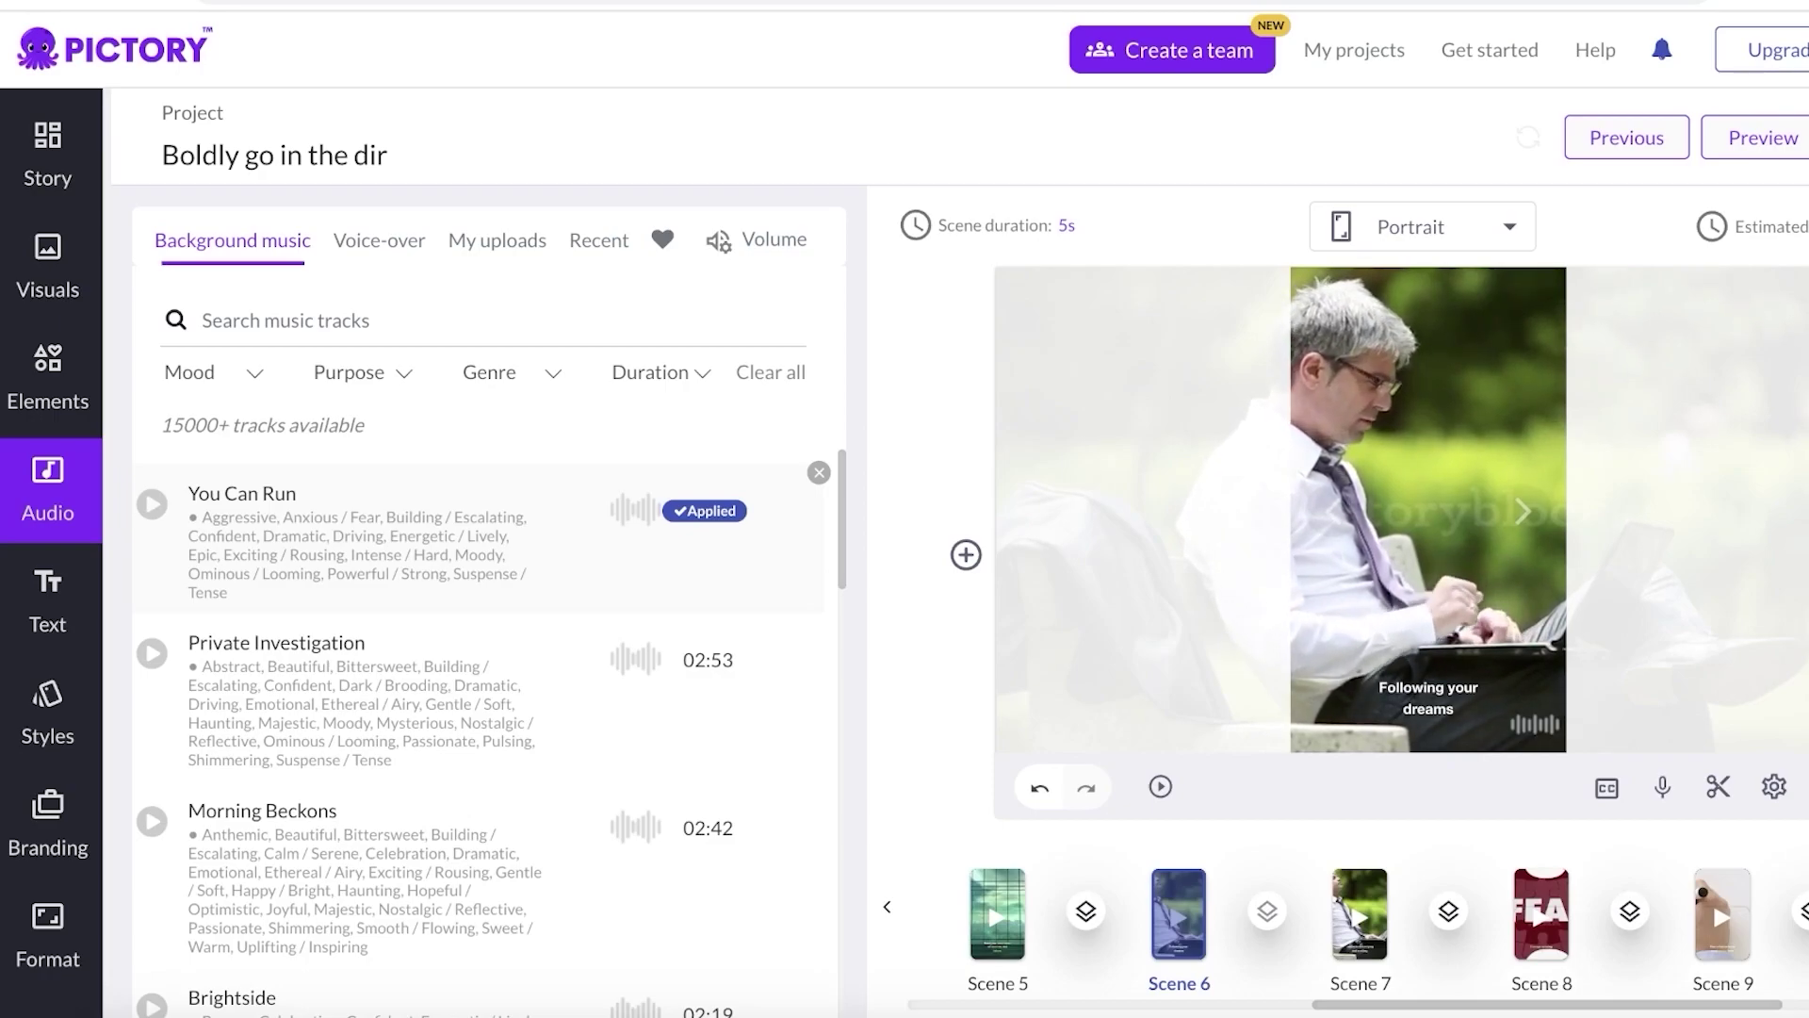
Browse Pictory's voice-over voices across the available English accents.
click(379, 243)
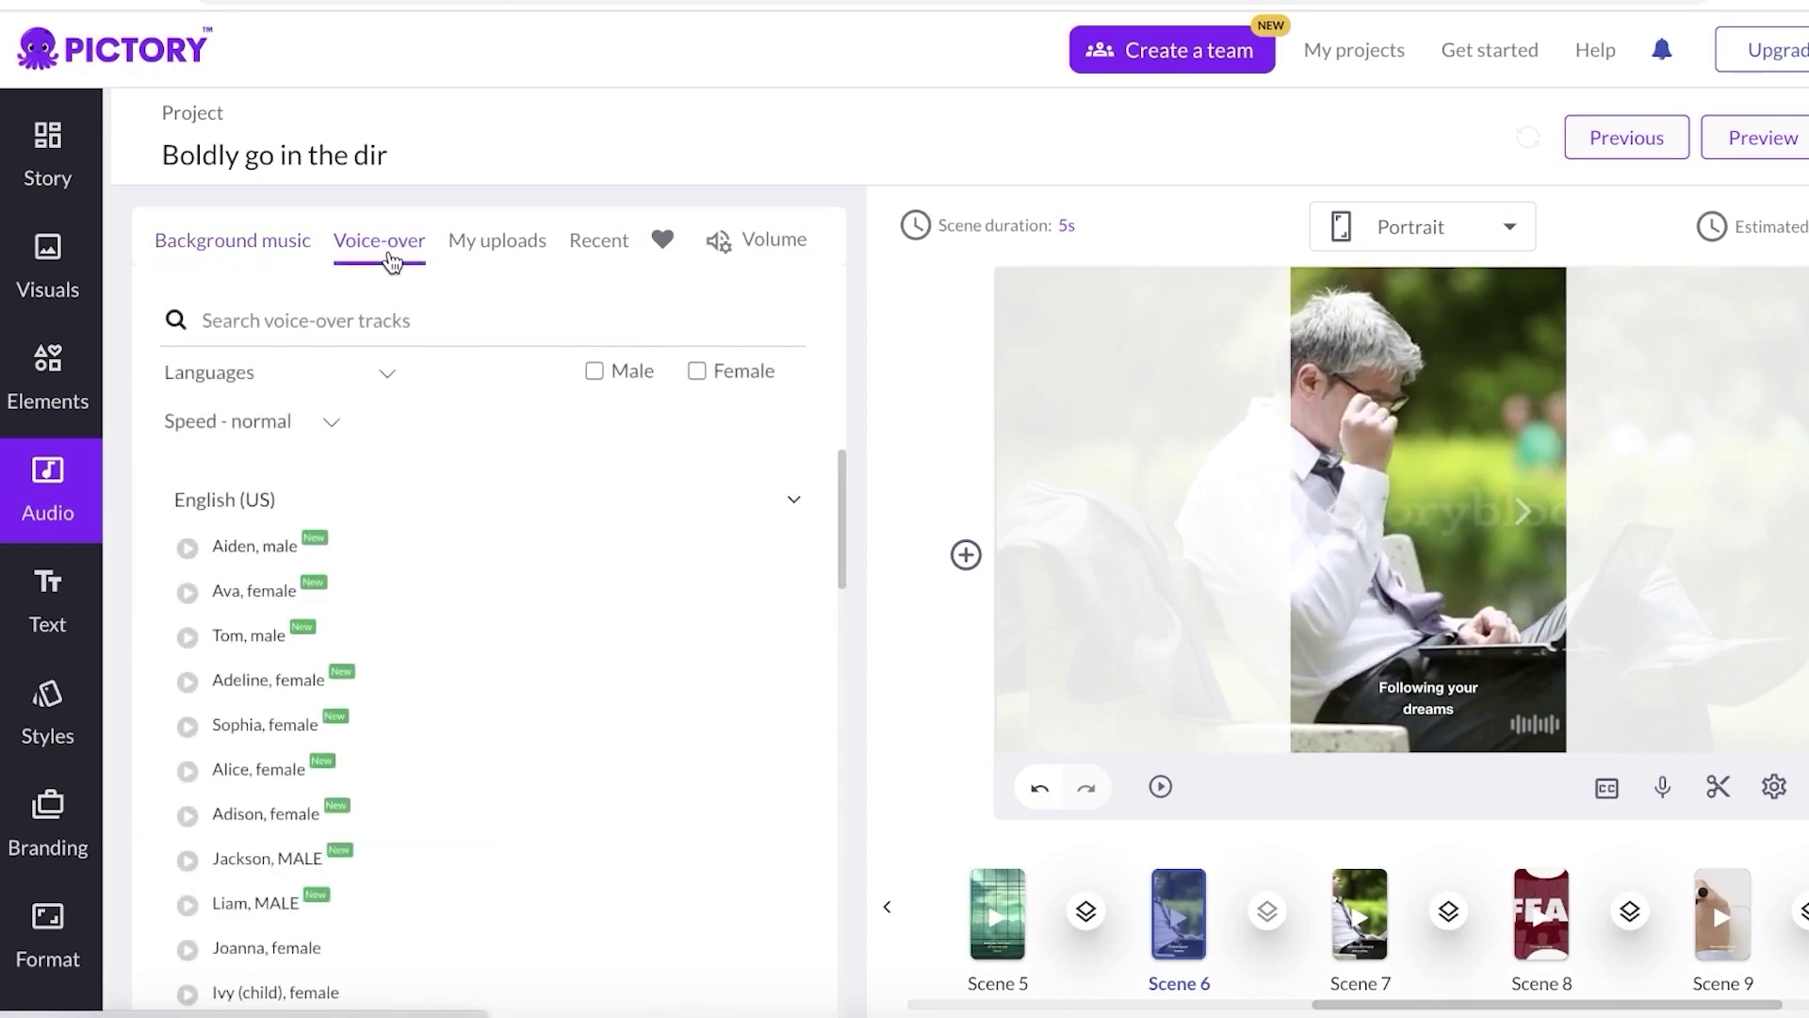
scroll(287, 622, down, 15)
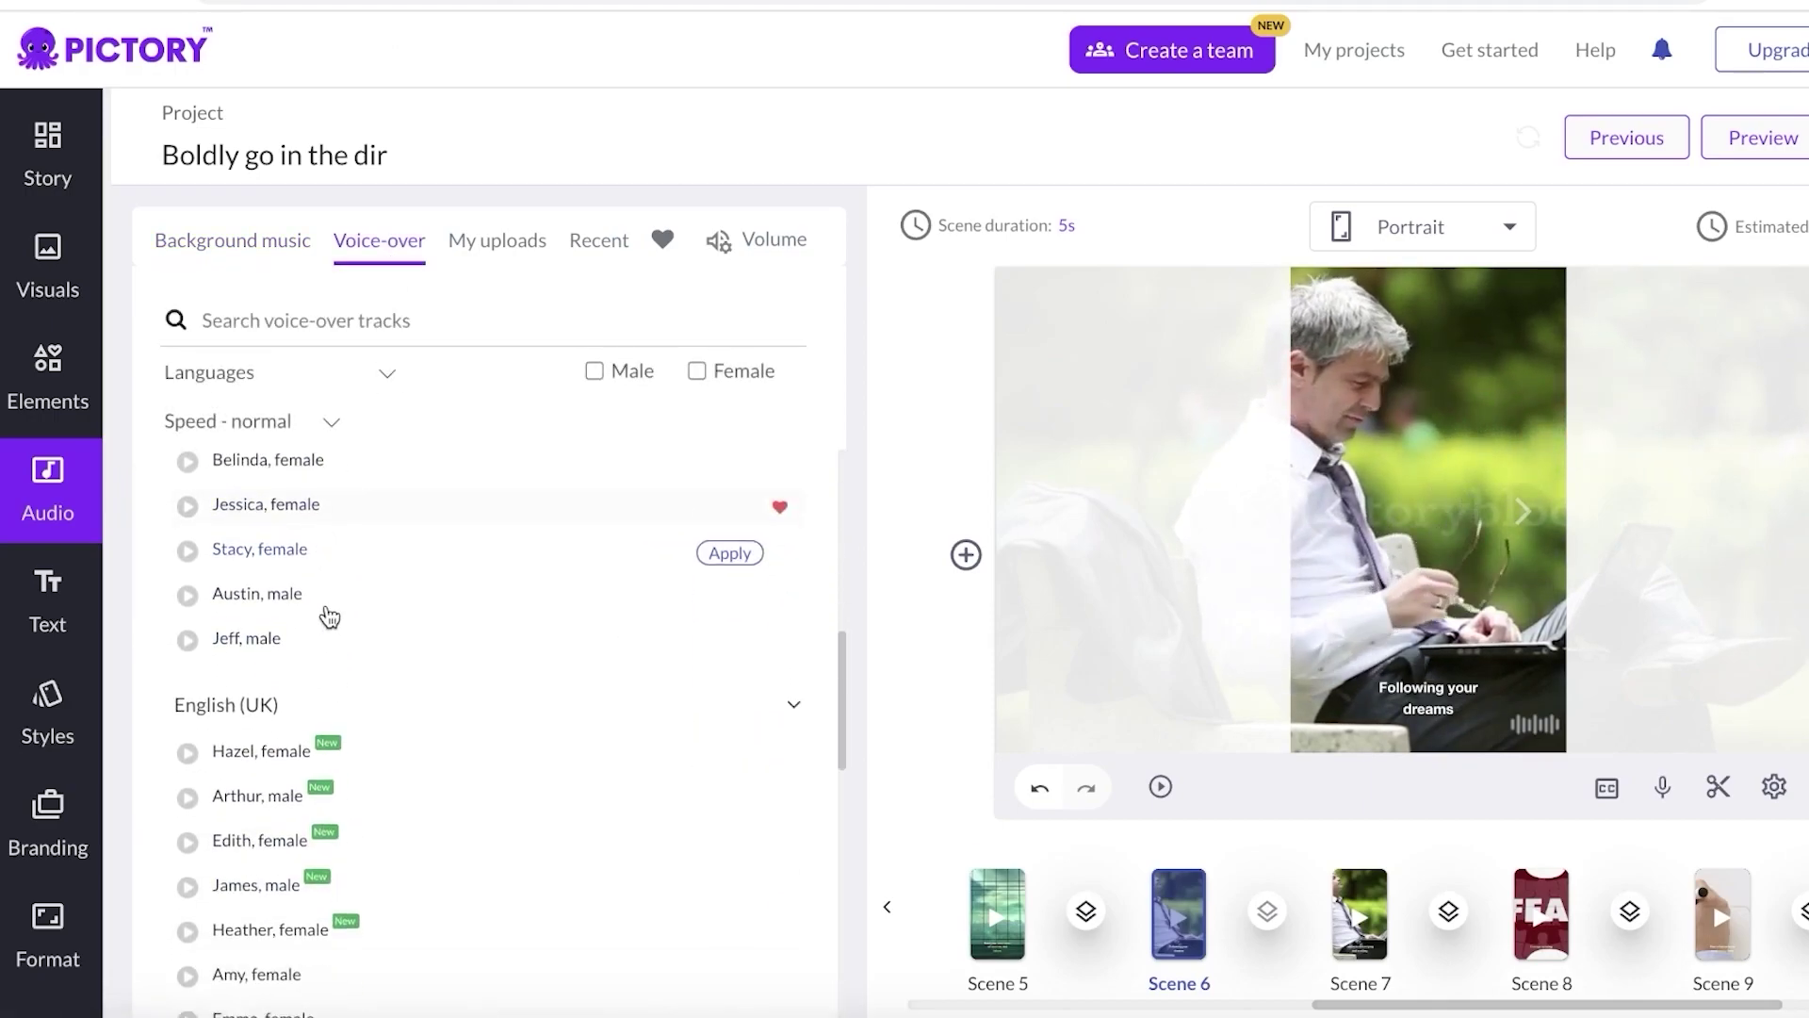
scroll(311, 864, down, 5)
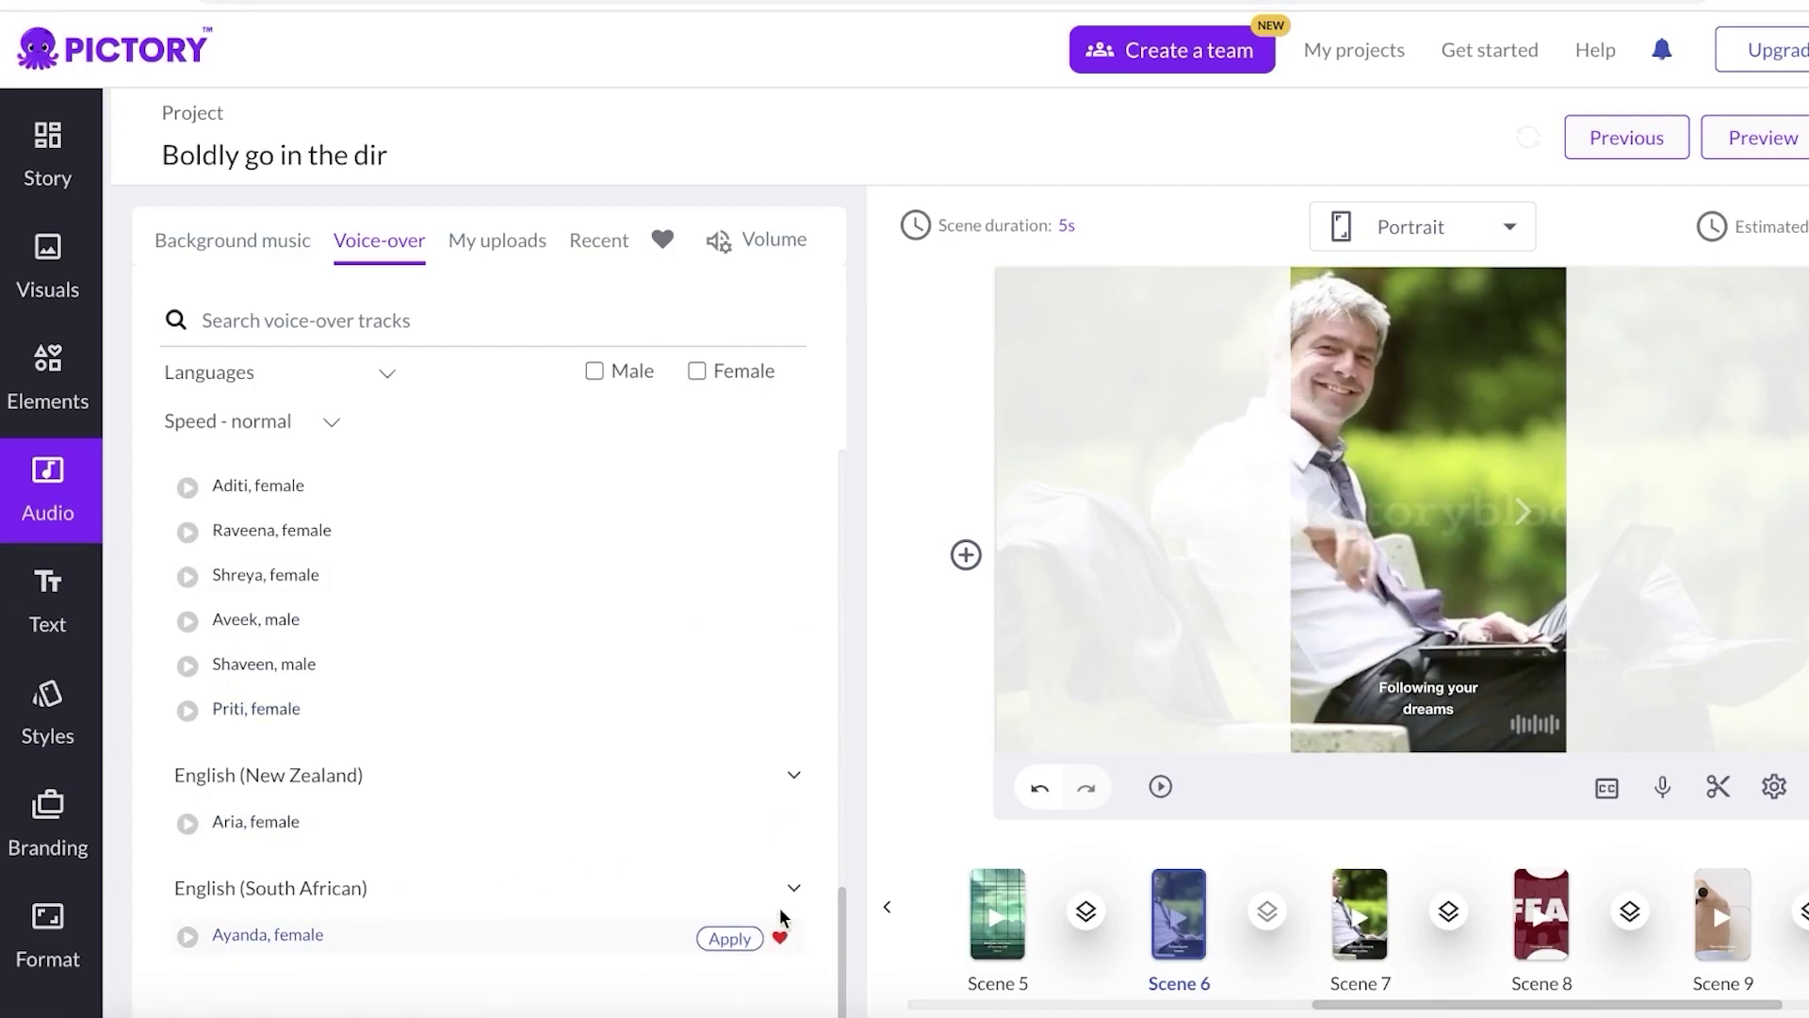
scroll(463, 703, up, 3)
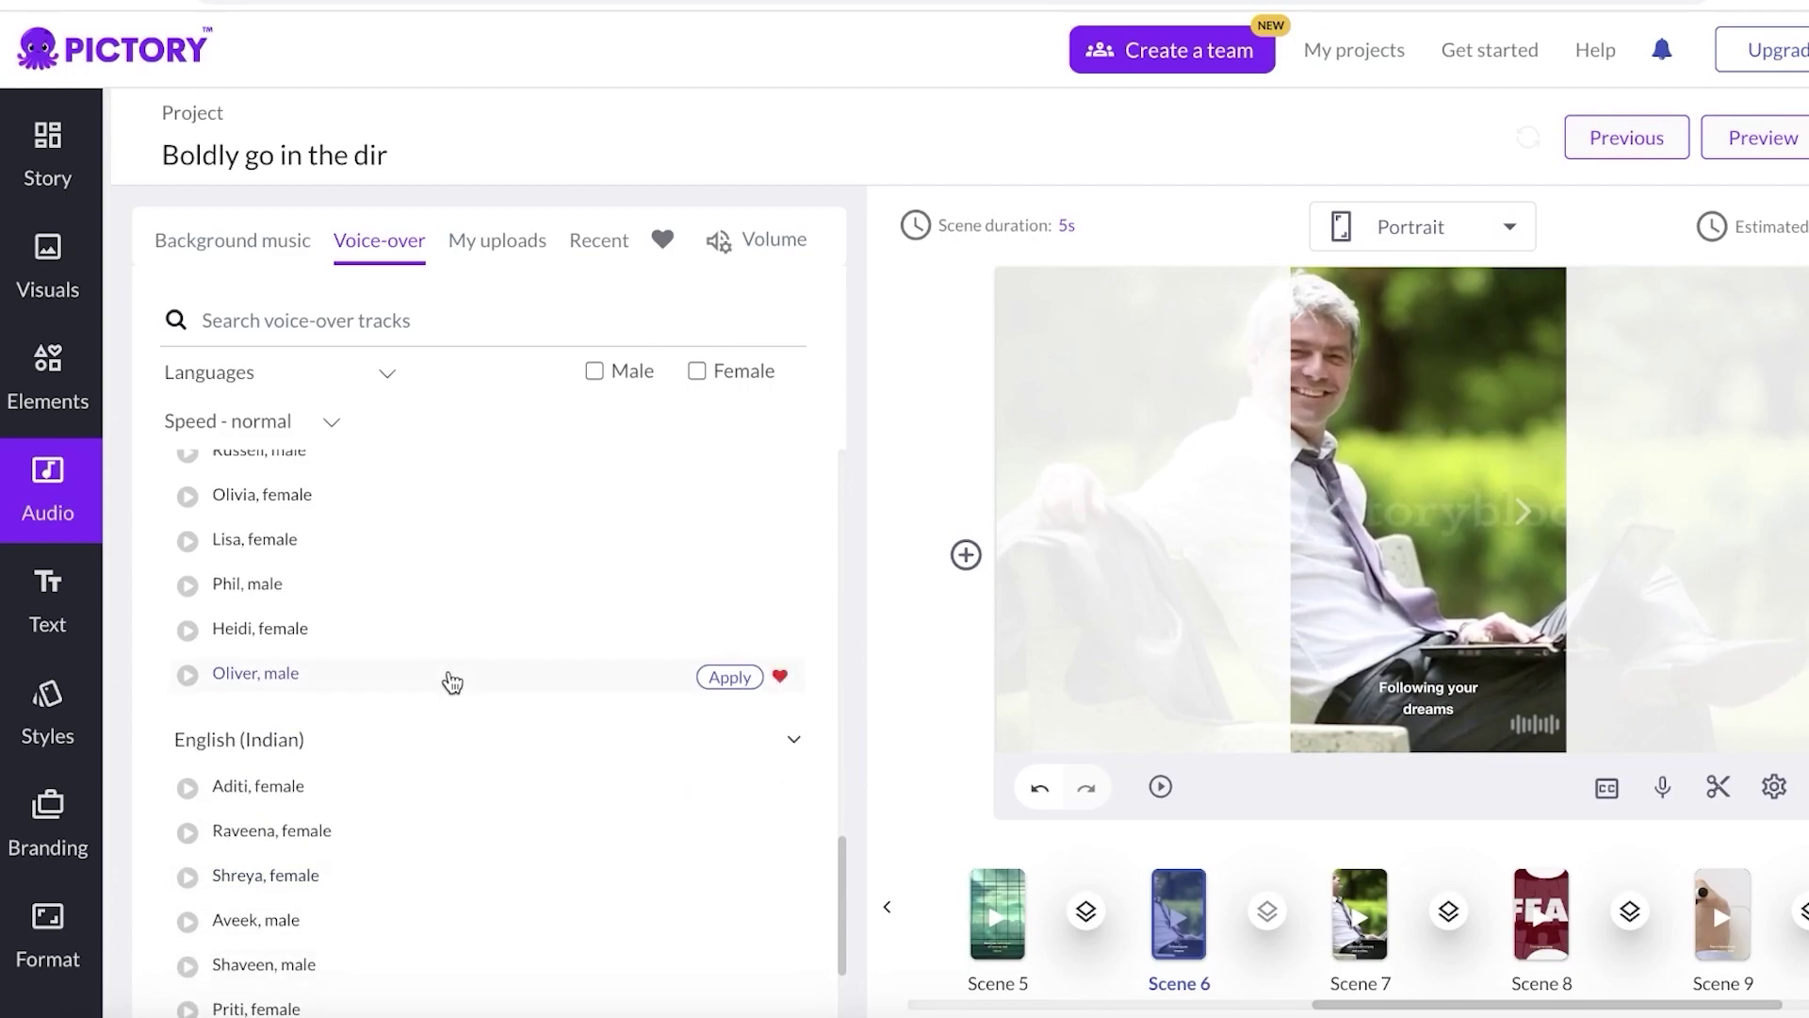
scroll(477, 525, up, 5)
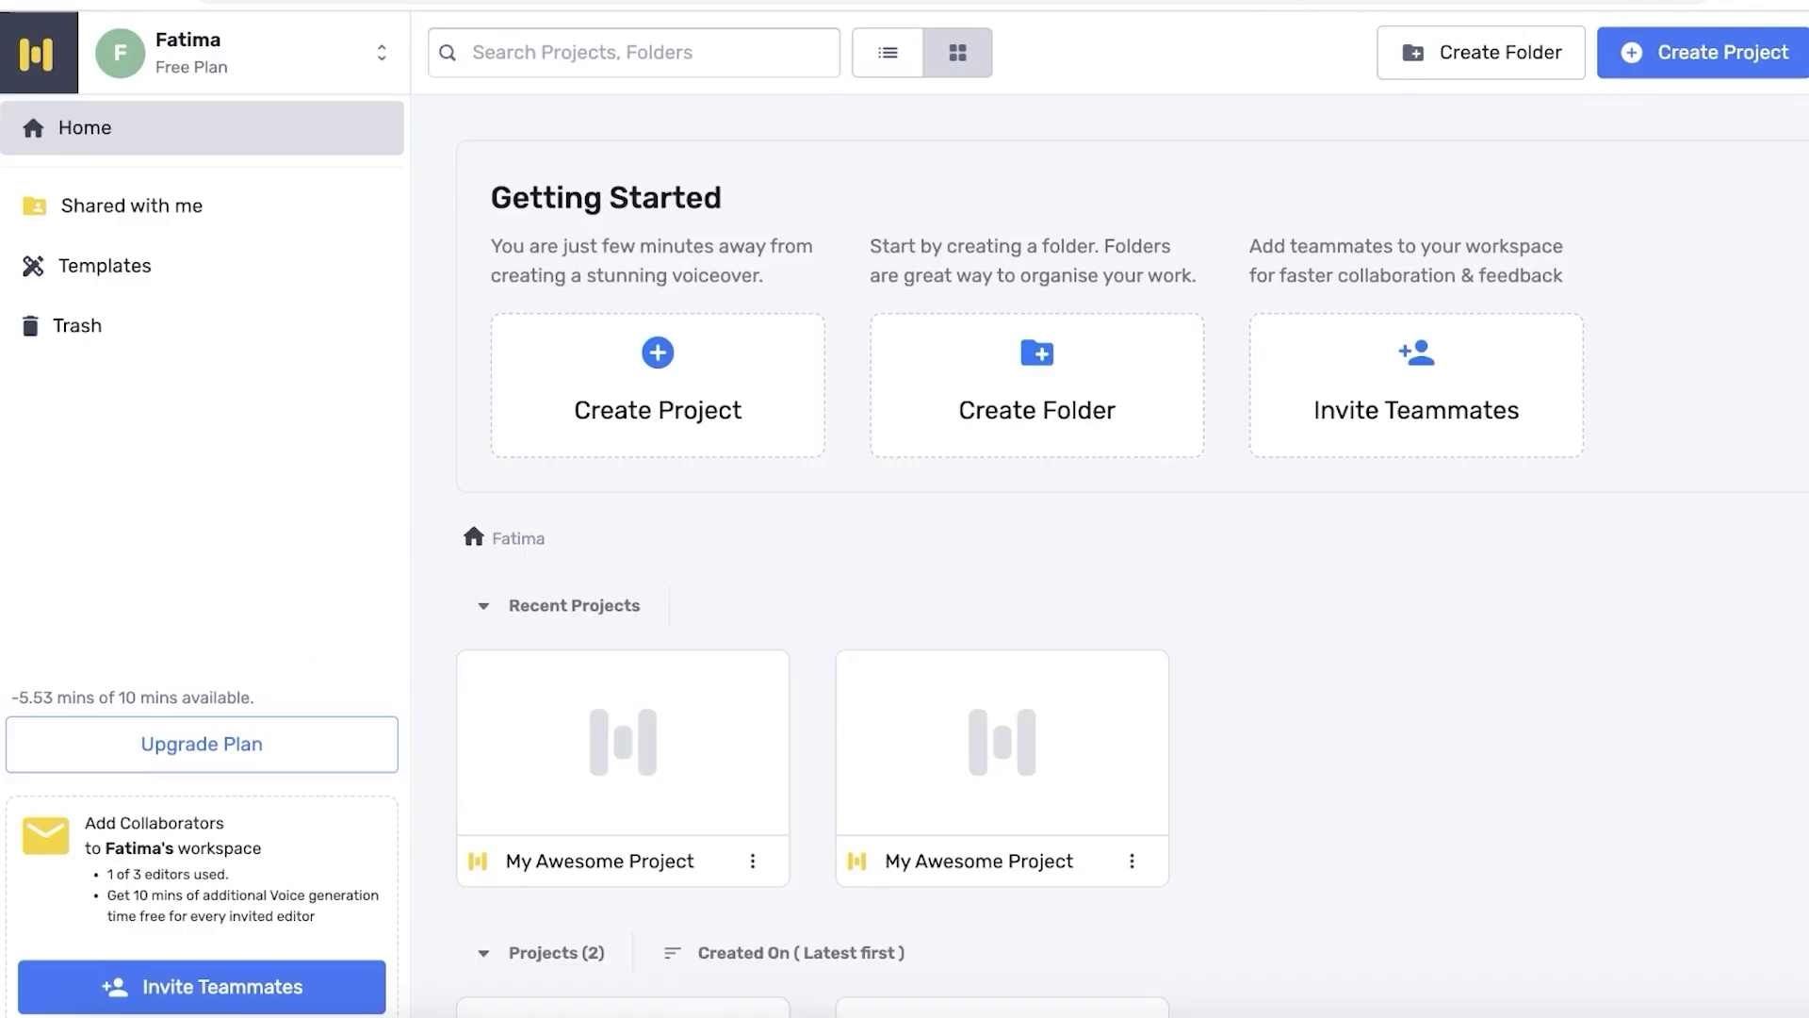
Create a blank audio project named "My Awesome Project" in Murf.AI.
click(659, 382)
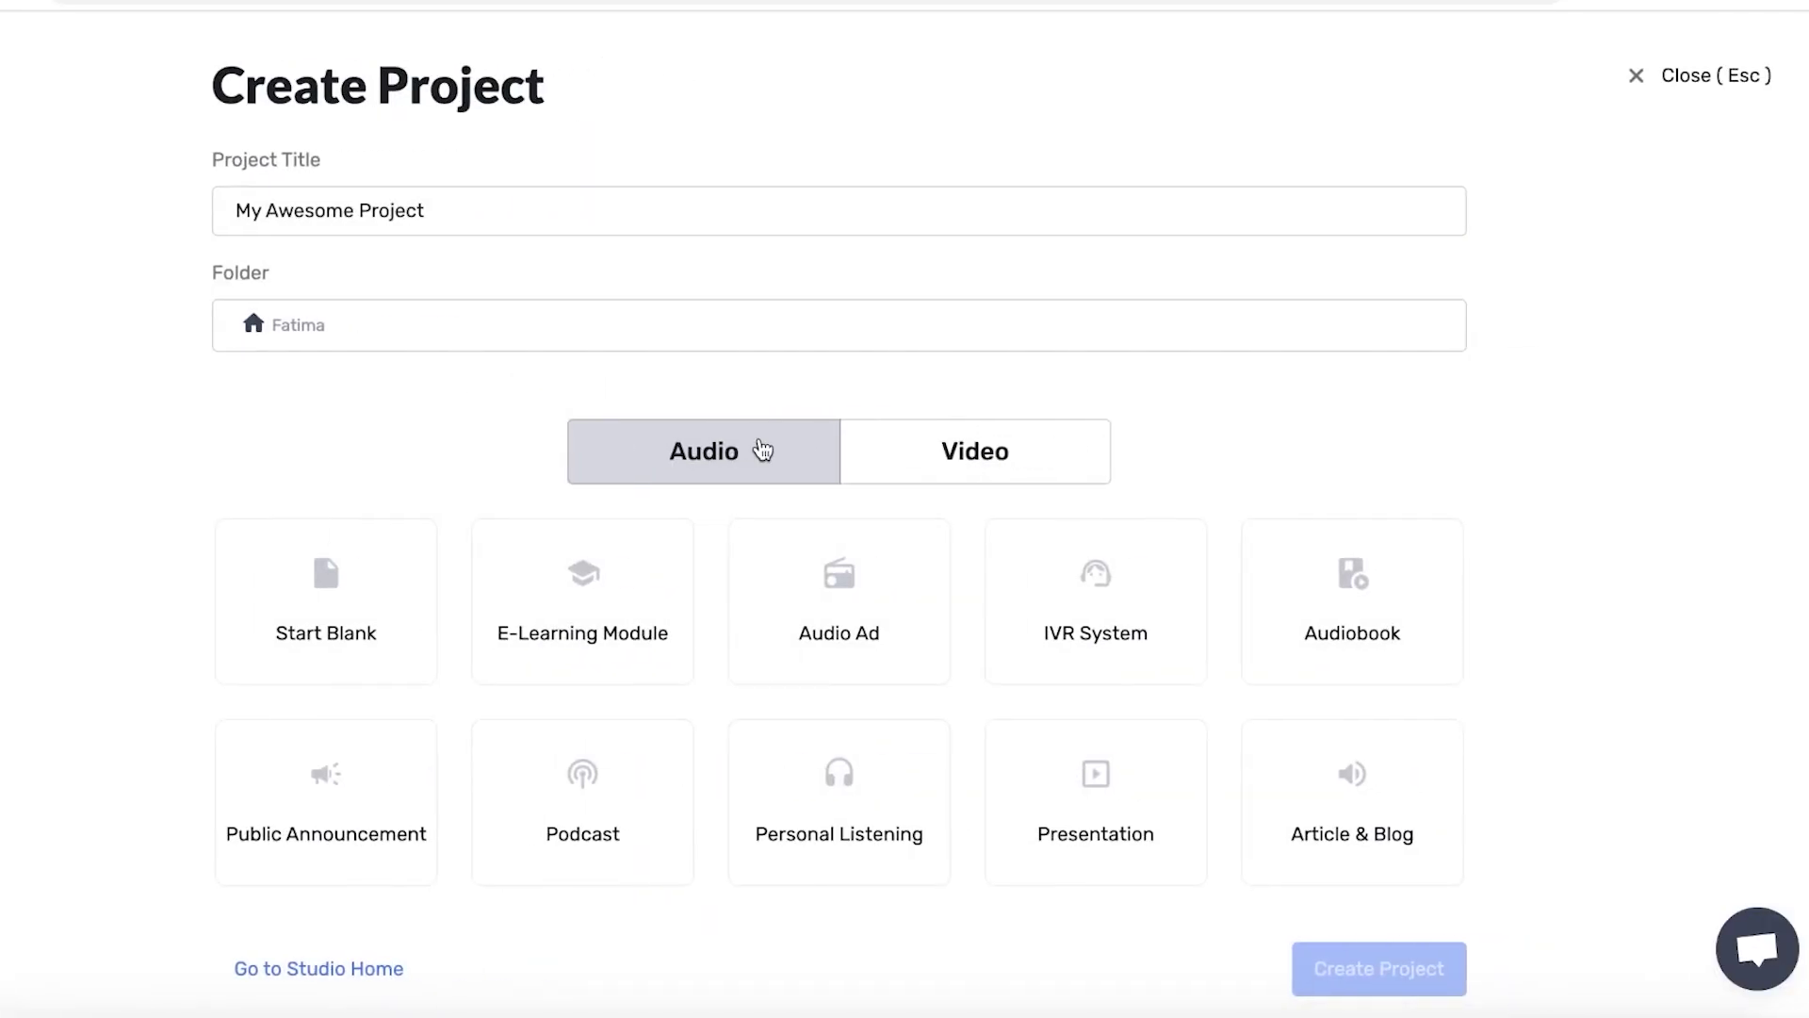
click(418, 586)
click(1376, 971)
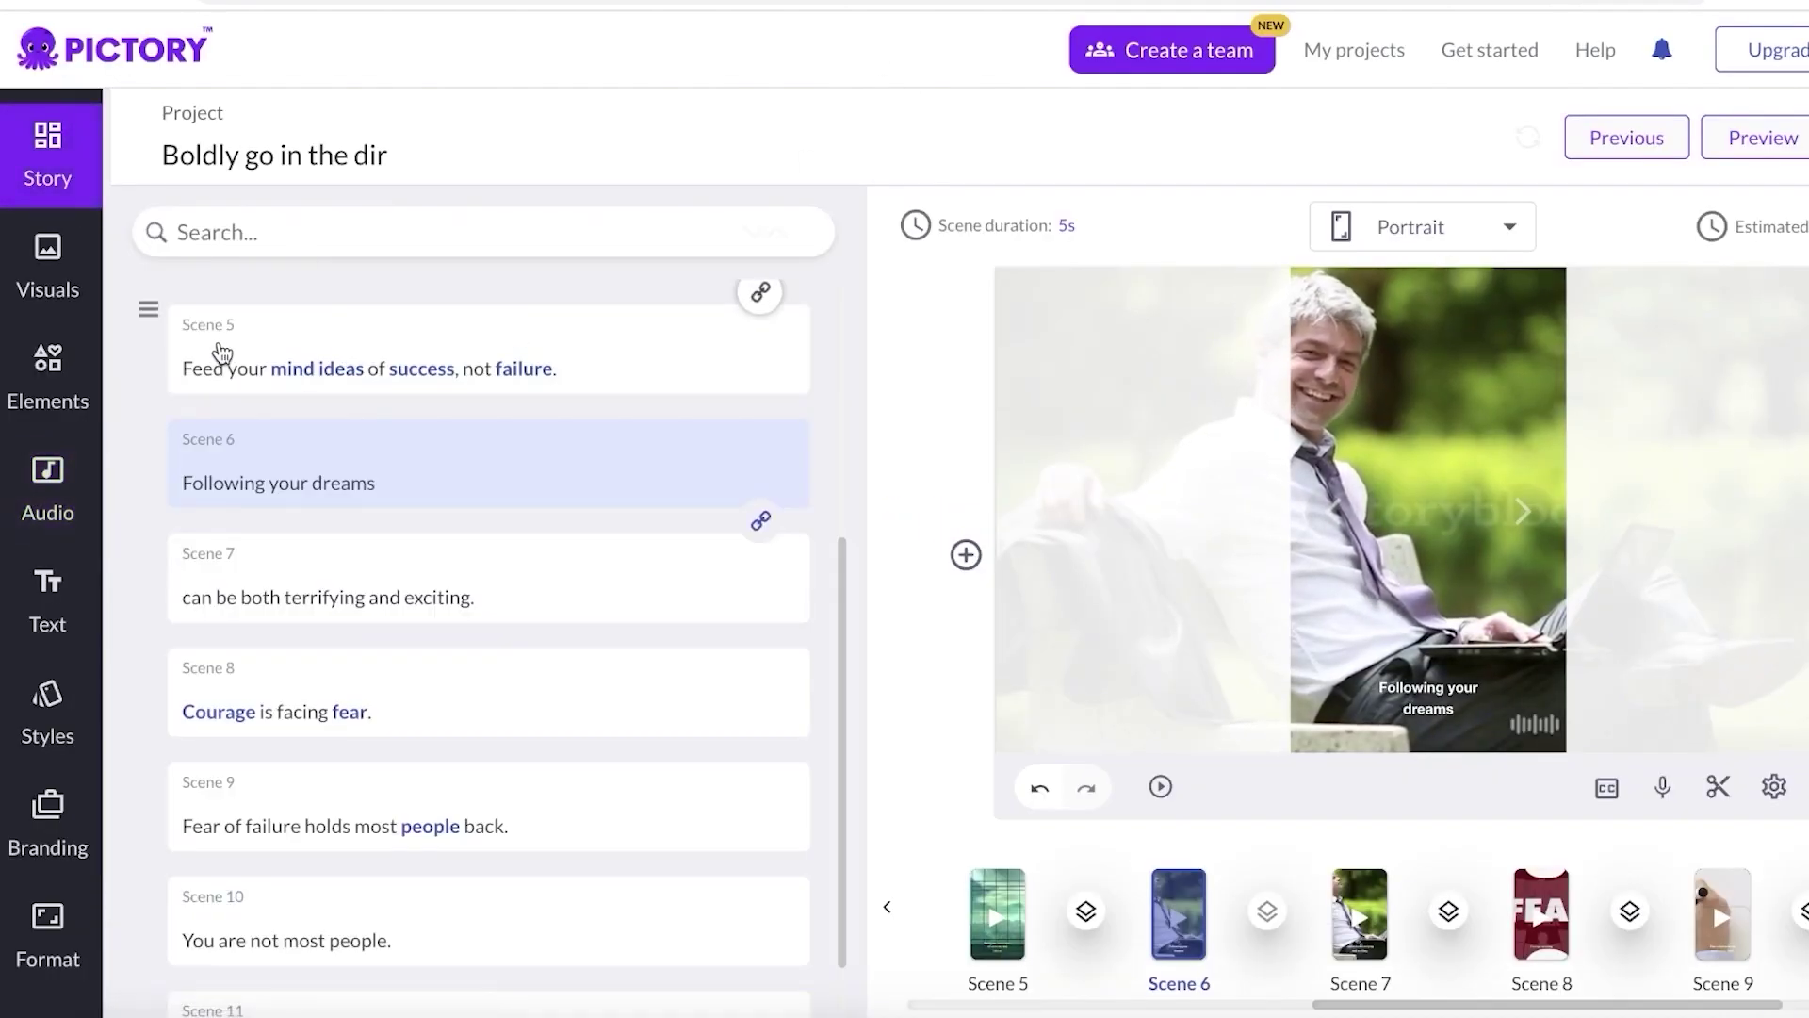
scroll(179, 367, up, 5)
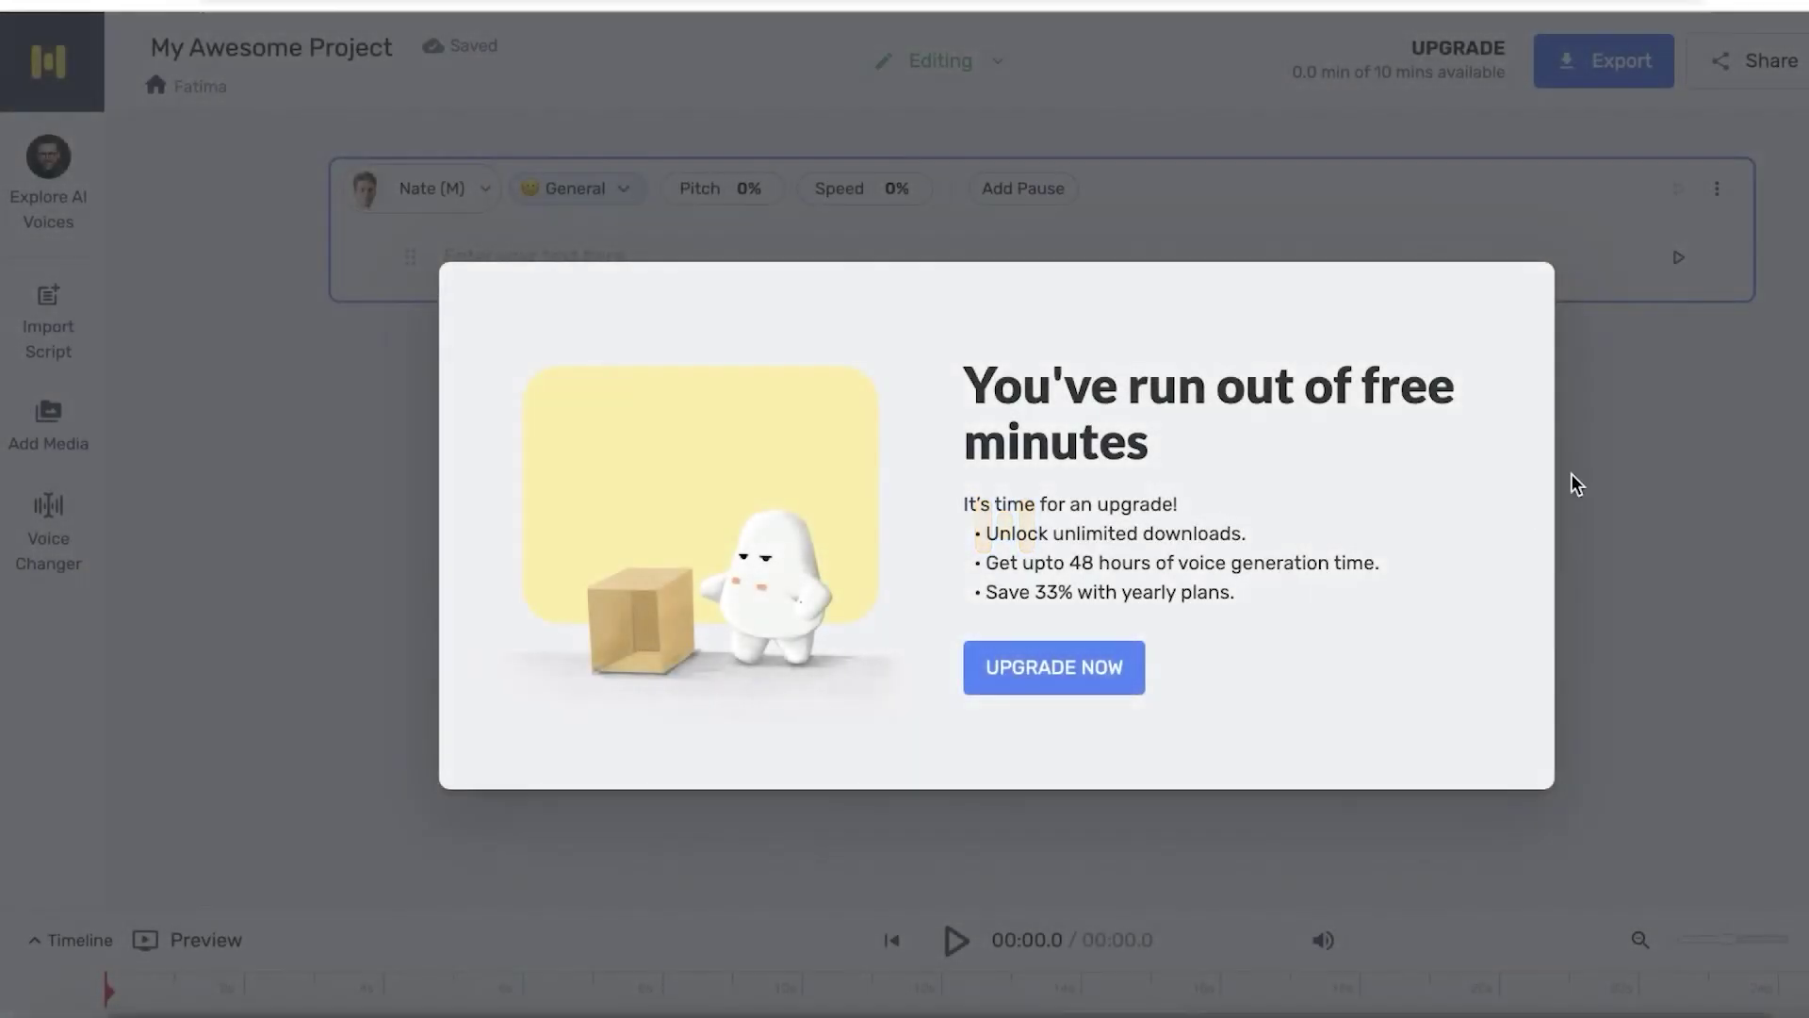
Look at Murf.AI's upgrade pricing plans and return to the studio from the free plan.
click(1048, 675)
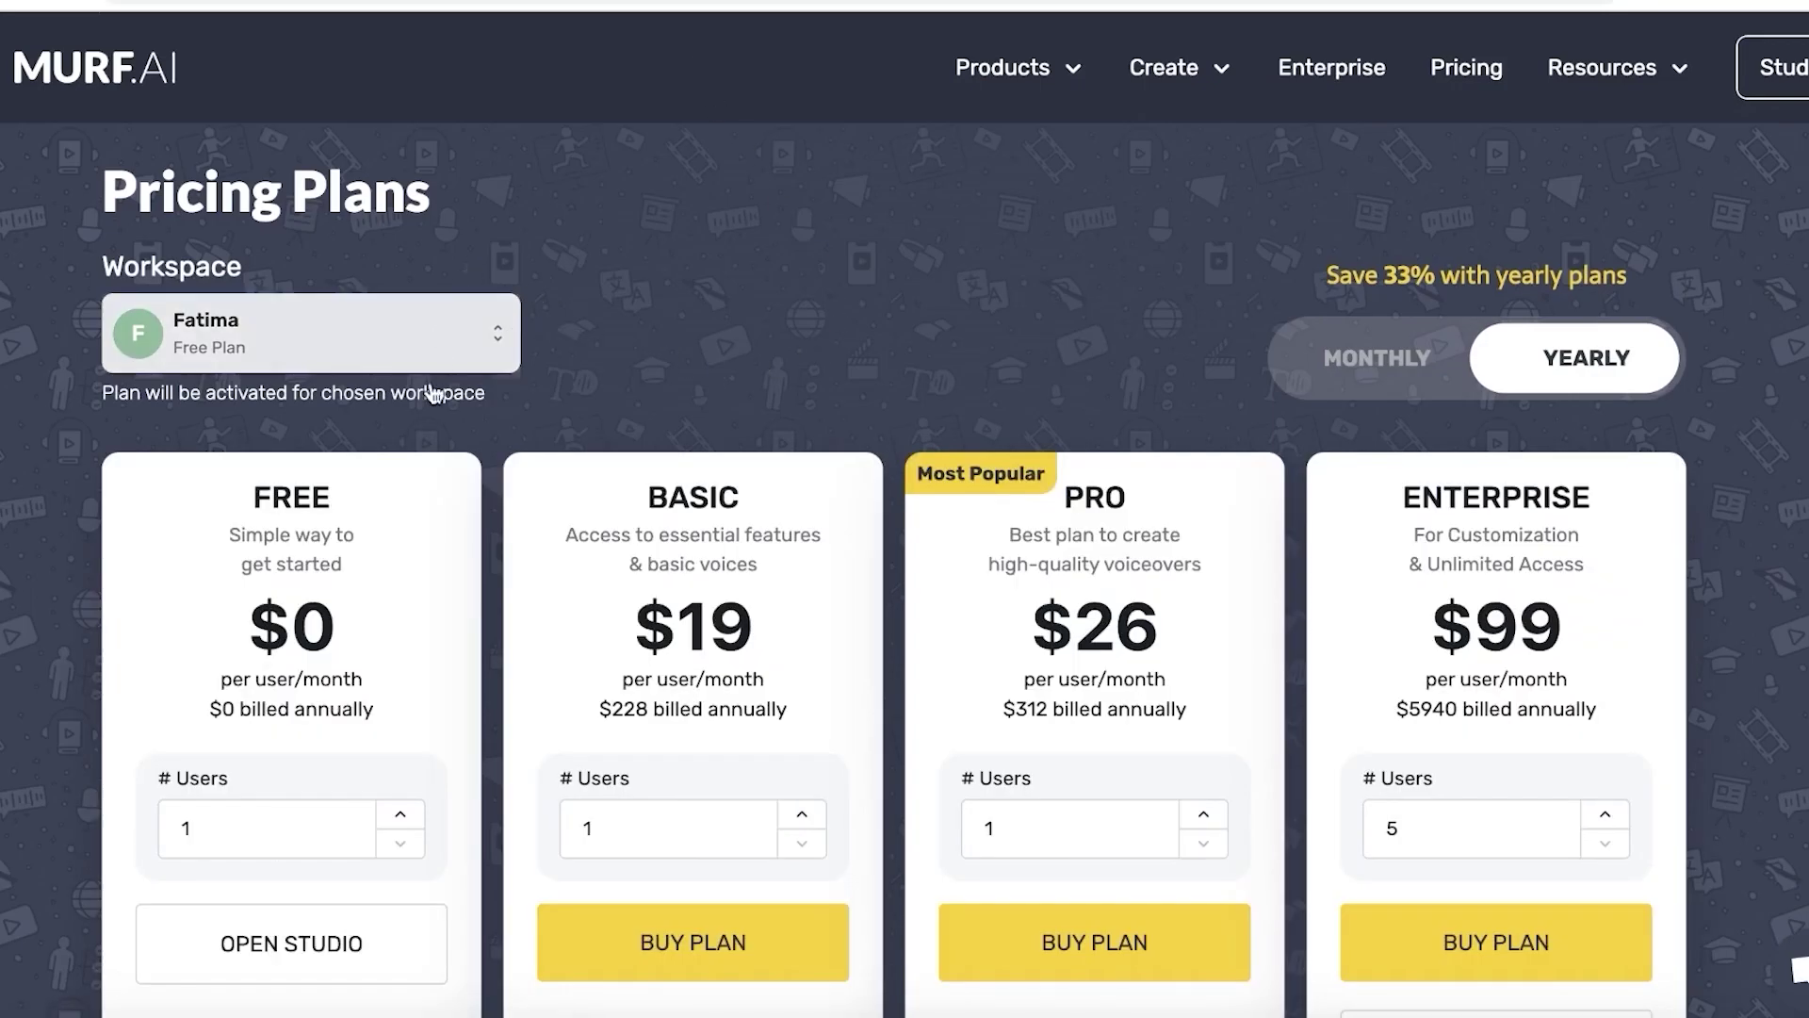
scroll(439, 363, down, 4)
click(274, 629)
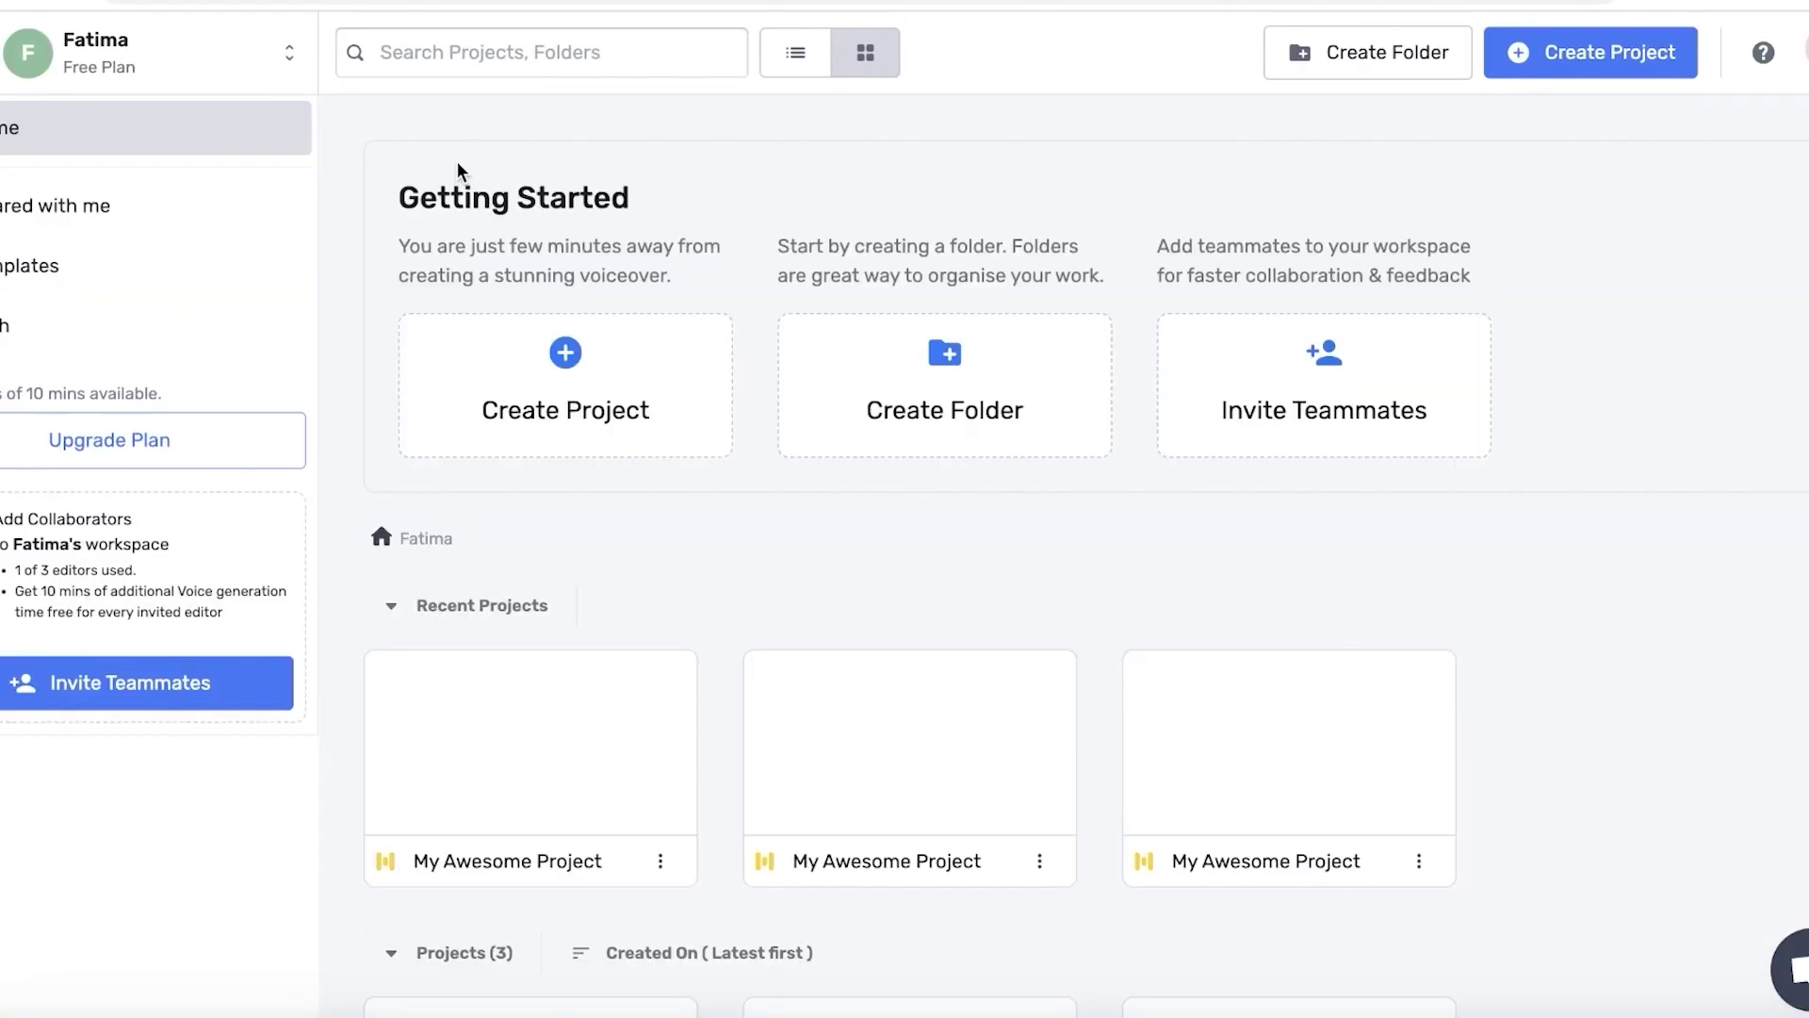
Create another blank audio project in the Murf.AI studio, keeping the default title.
click(904, 358)
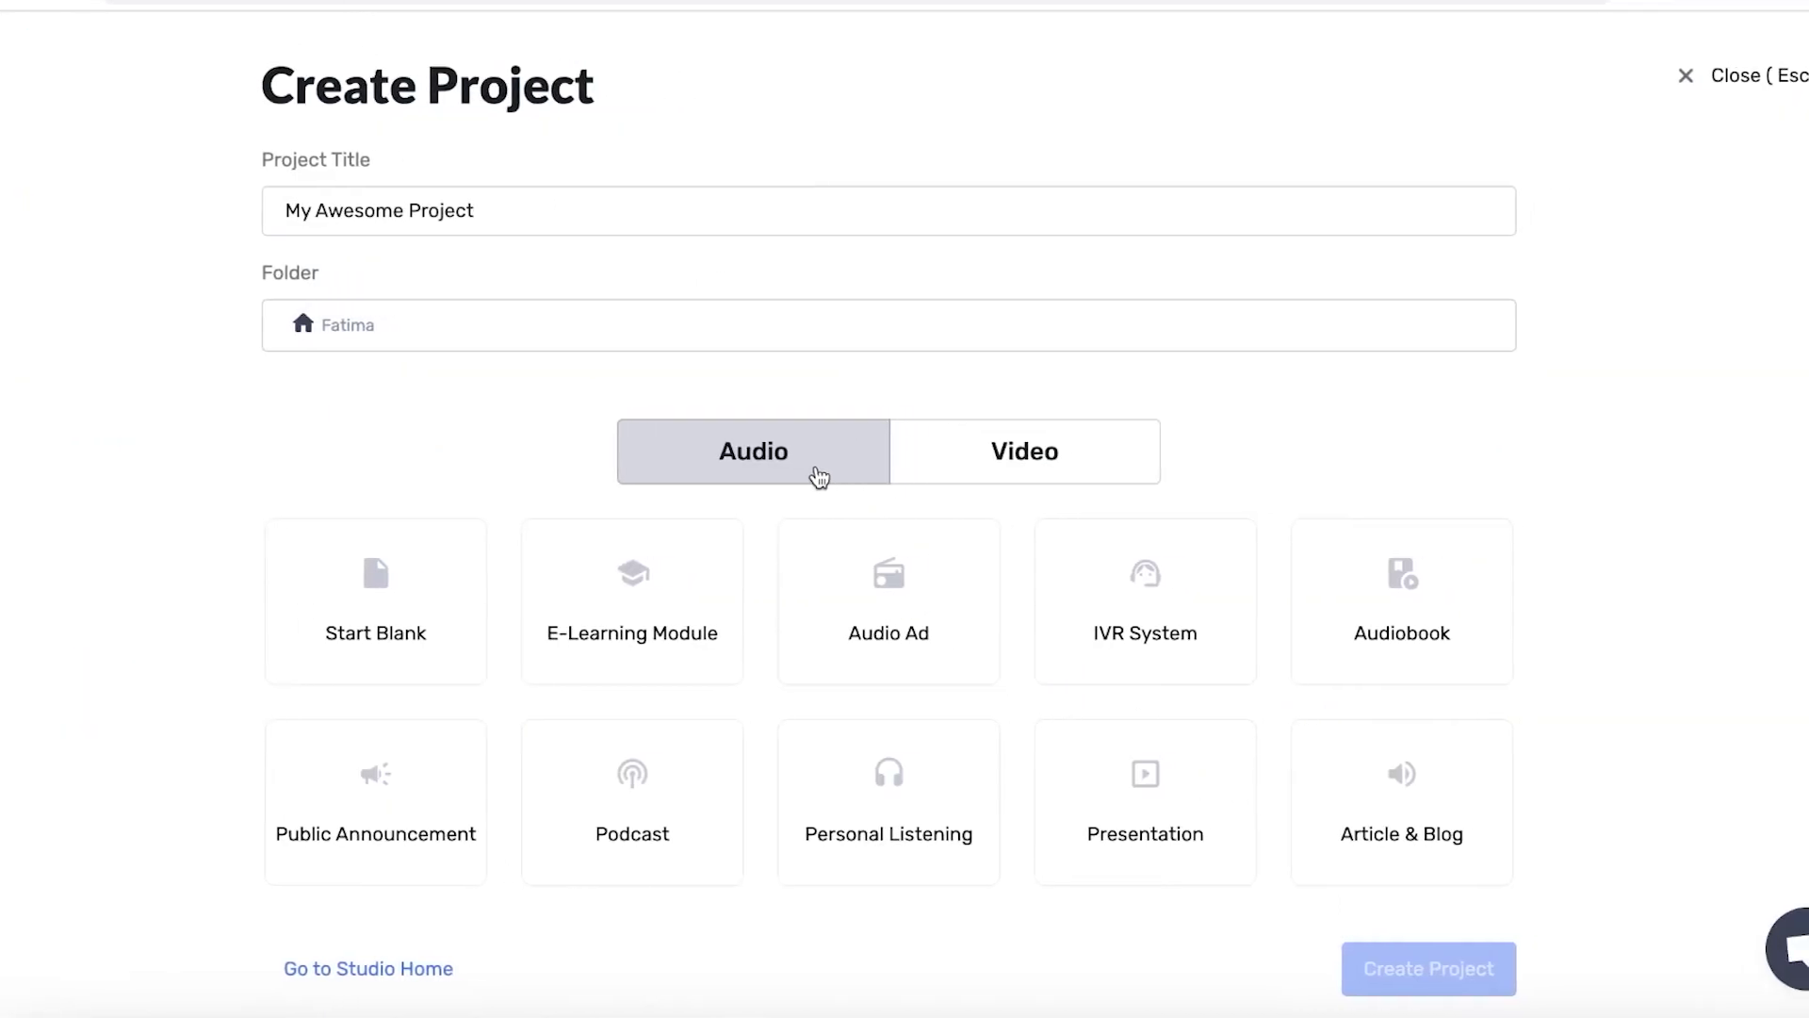
click(570, 613)
click(1566, 971)
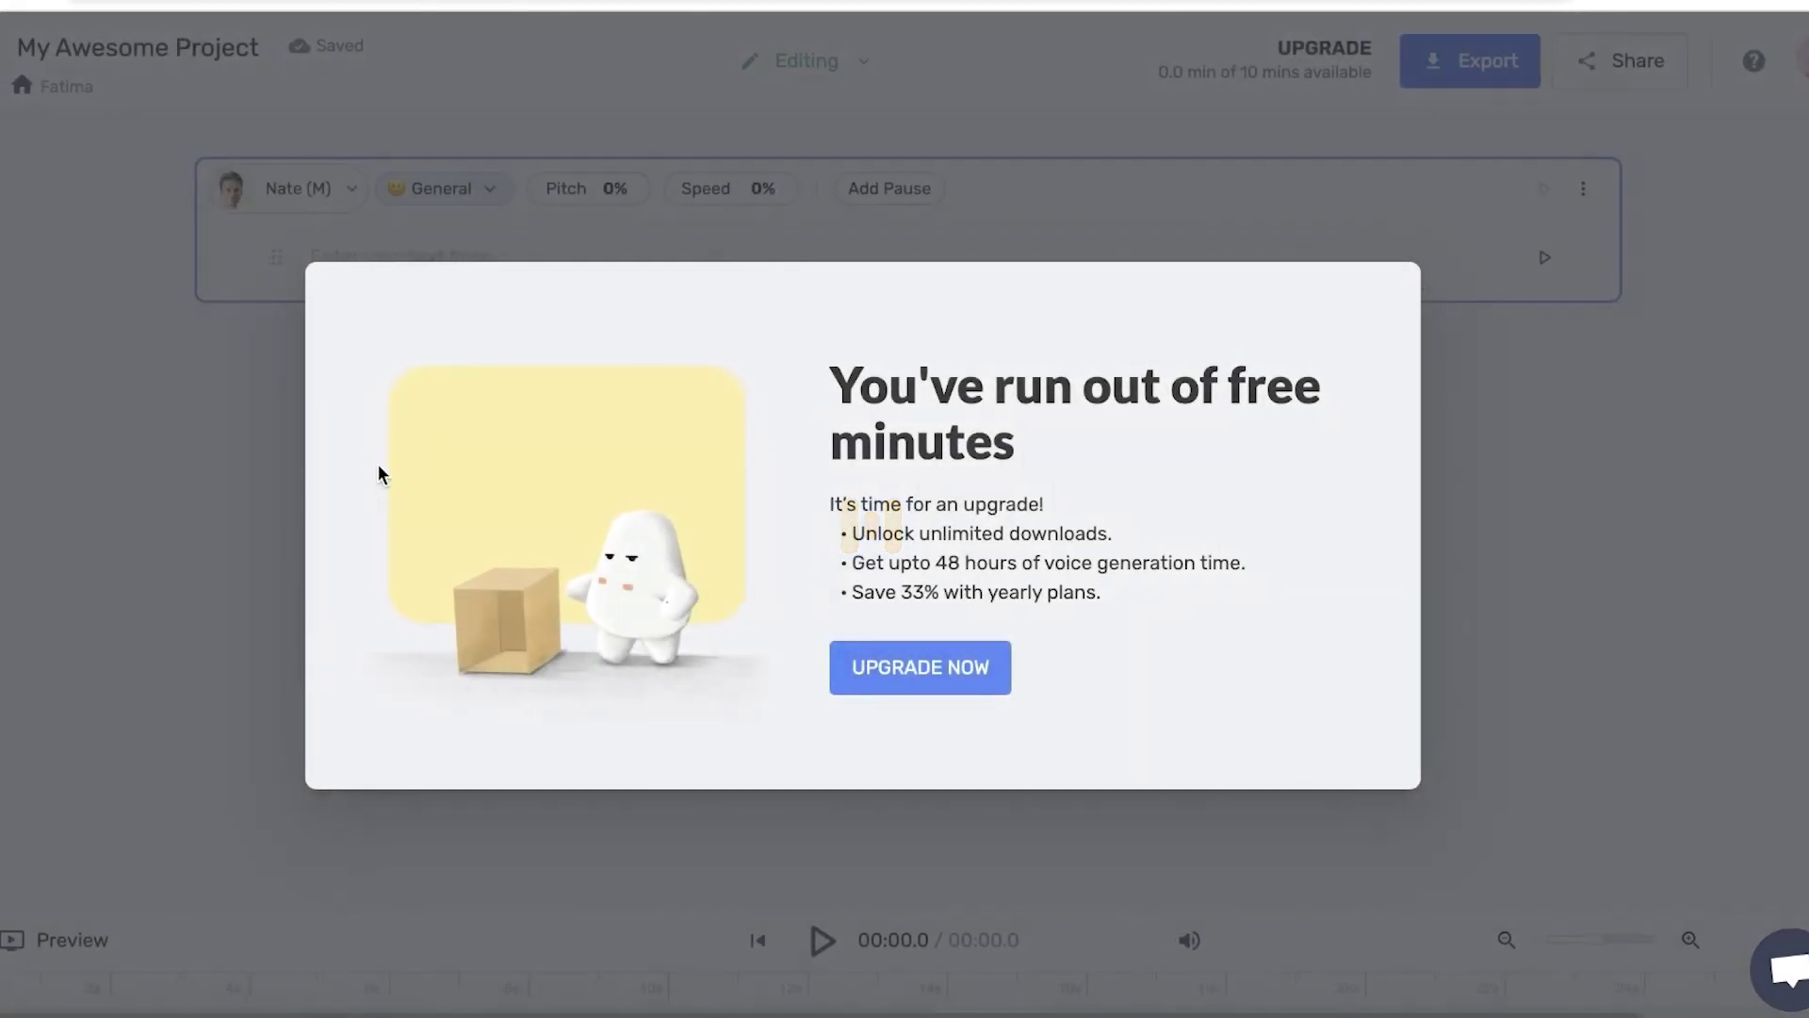
Paste the motivational script into the Murf.AI project, split by sentences, and review the resulting blocks.
click(290, 424)
click(376, 259)
right_click(373, 253)
click(477, 465)
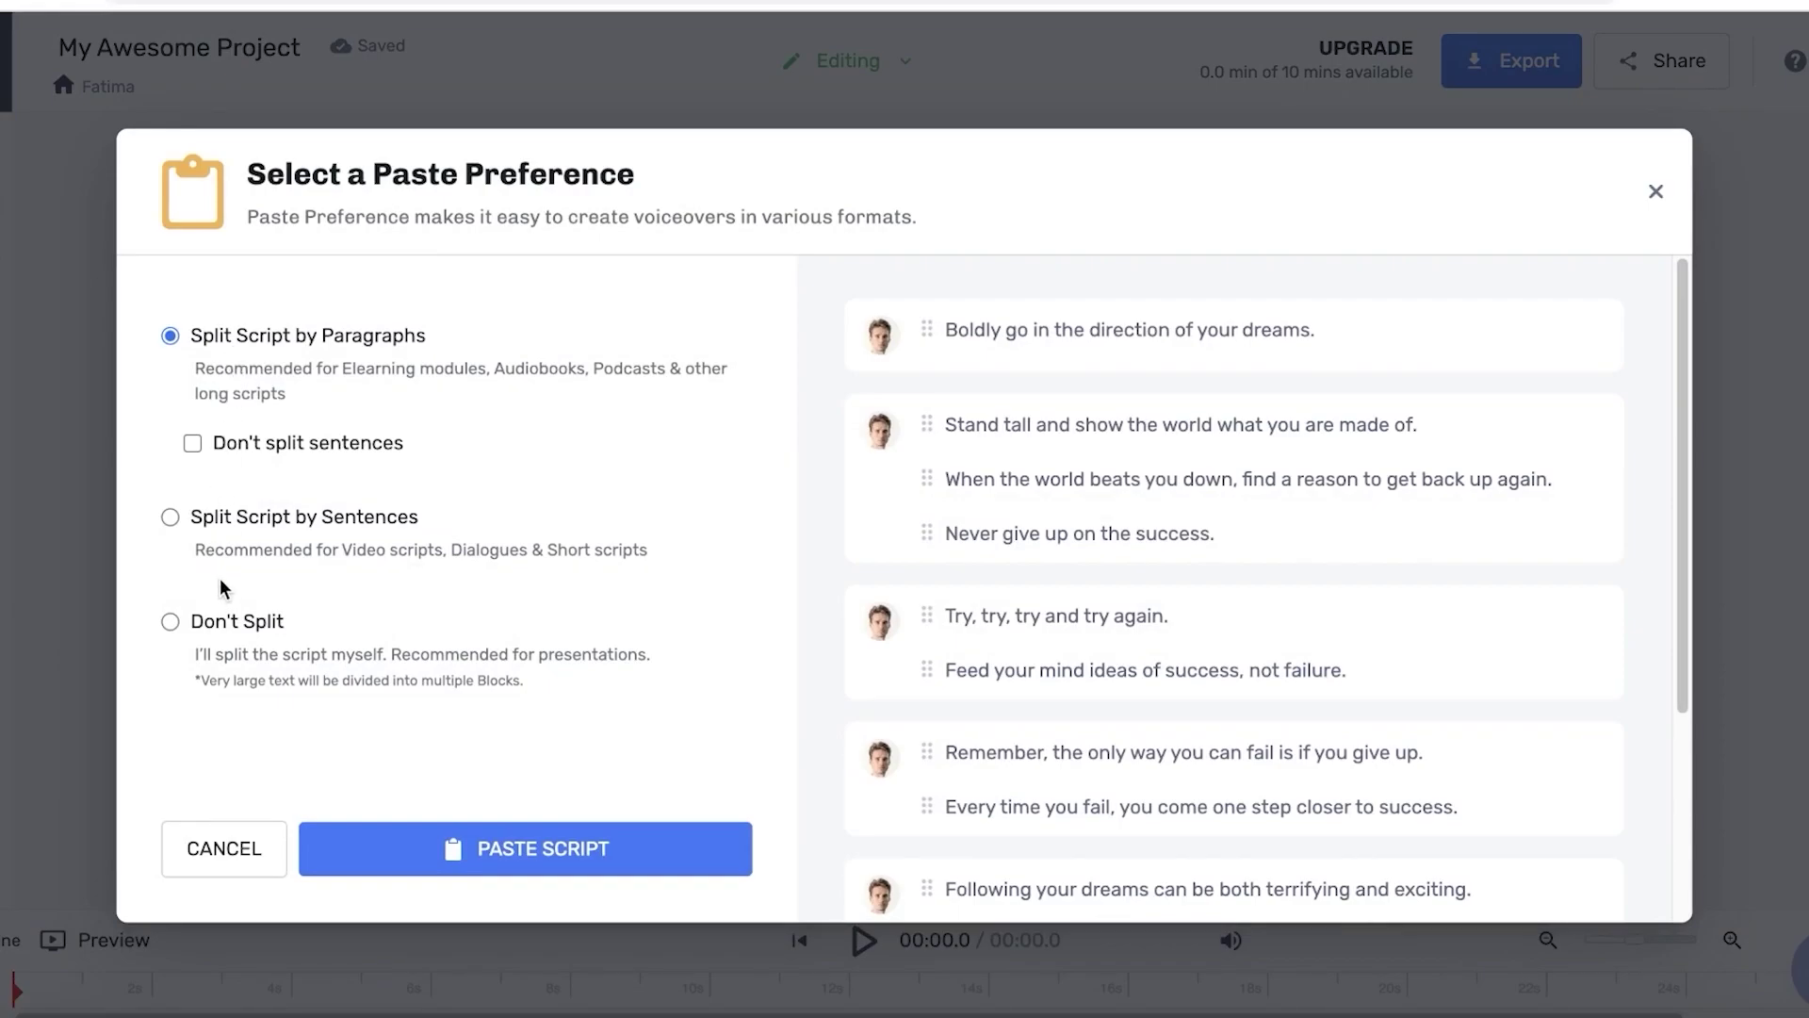
click(168, 624)
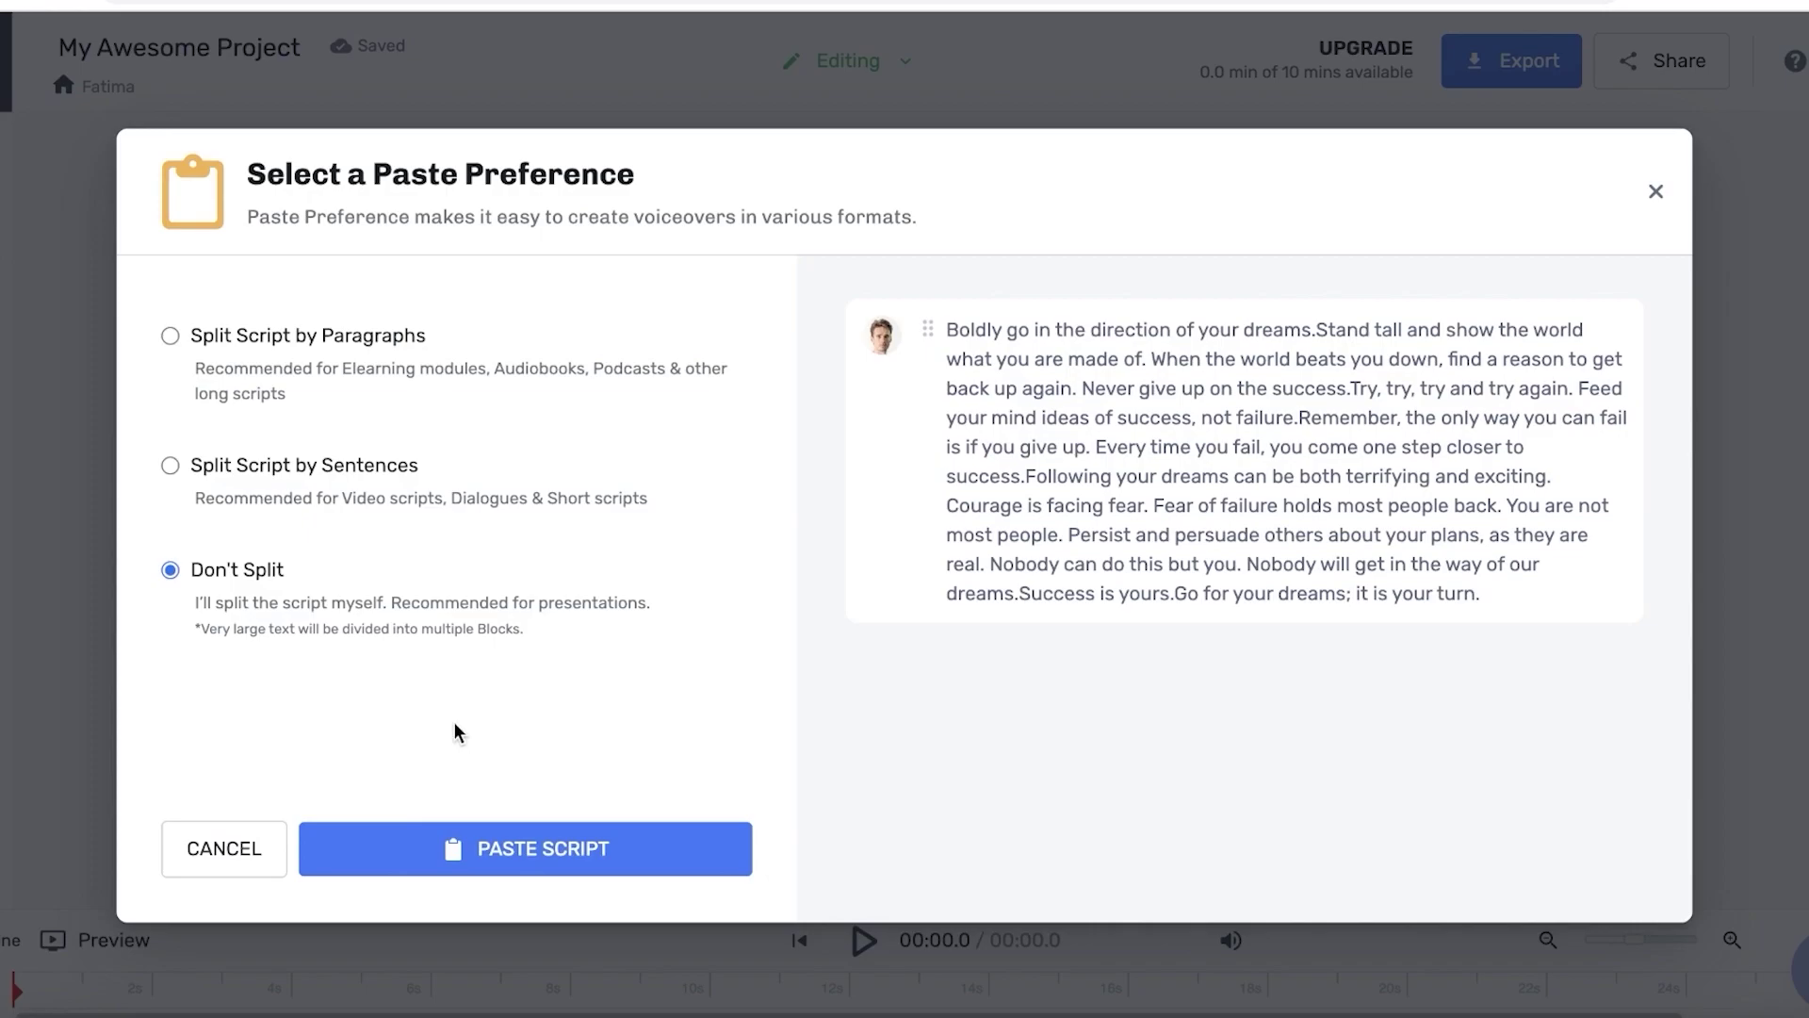
click(171, 465)
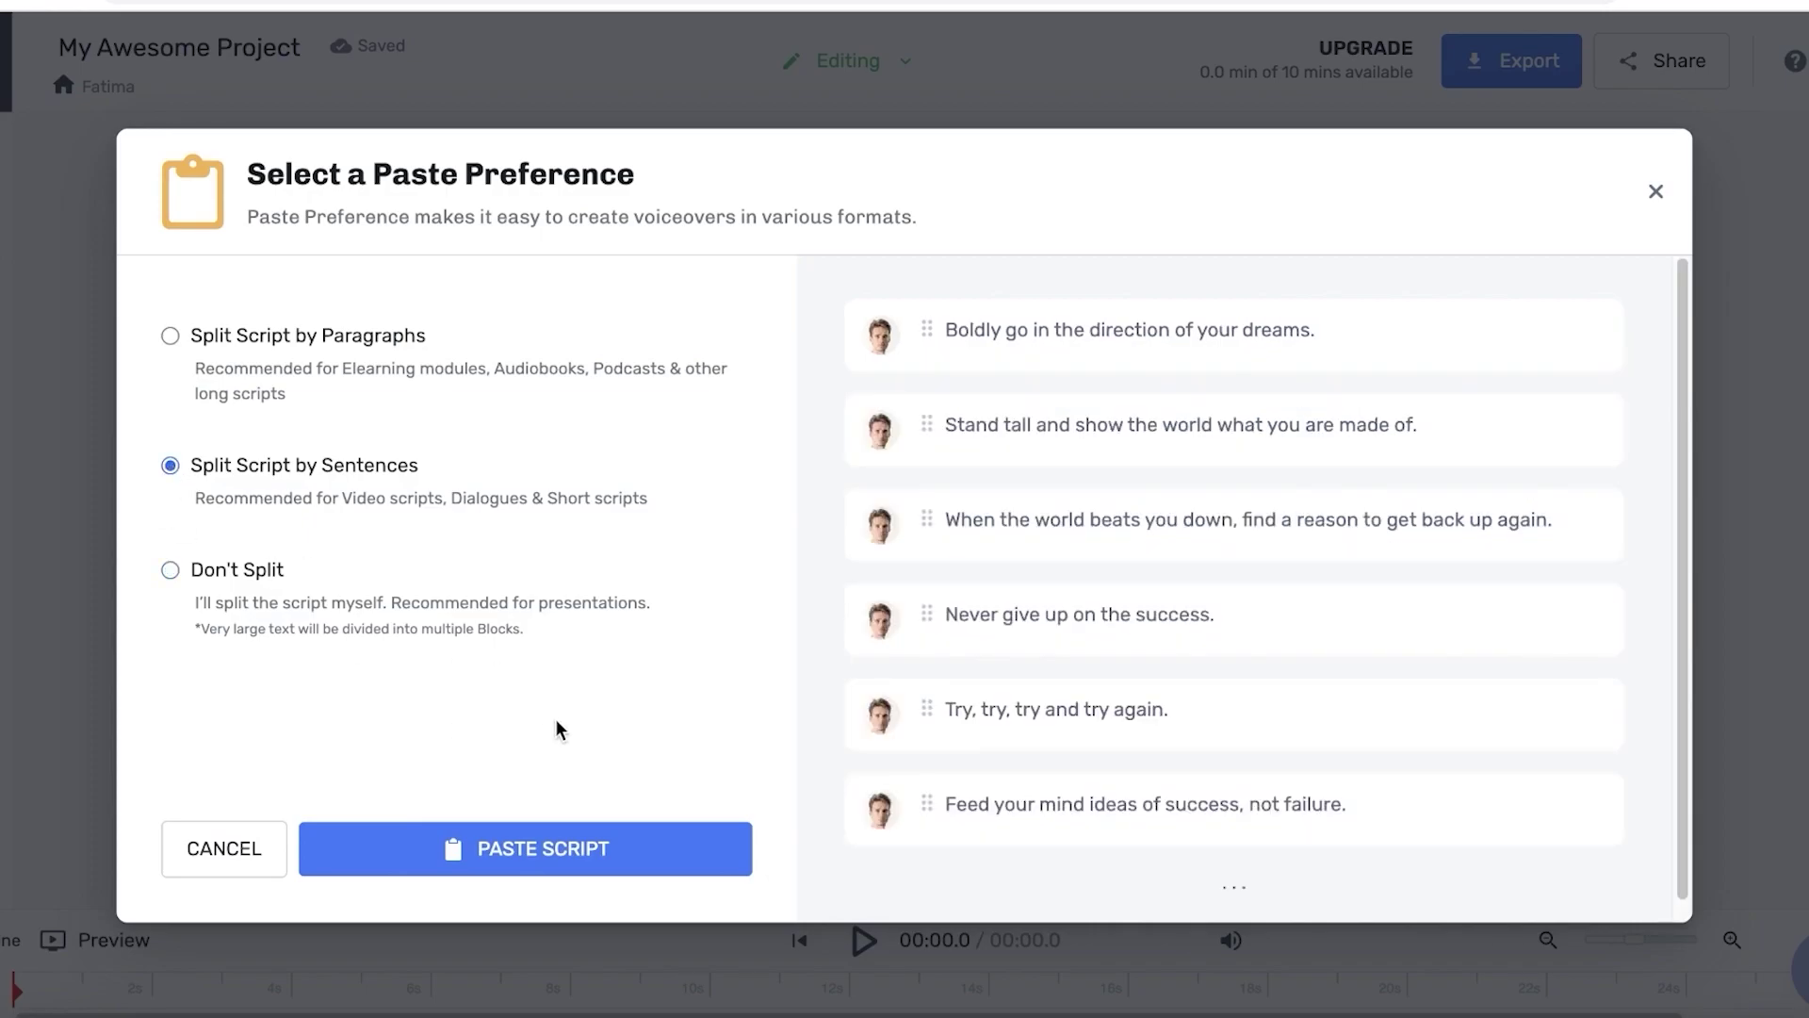
click(545, 851)
scroll(524, 756, up, 15)
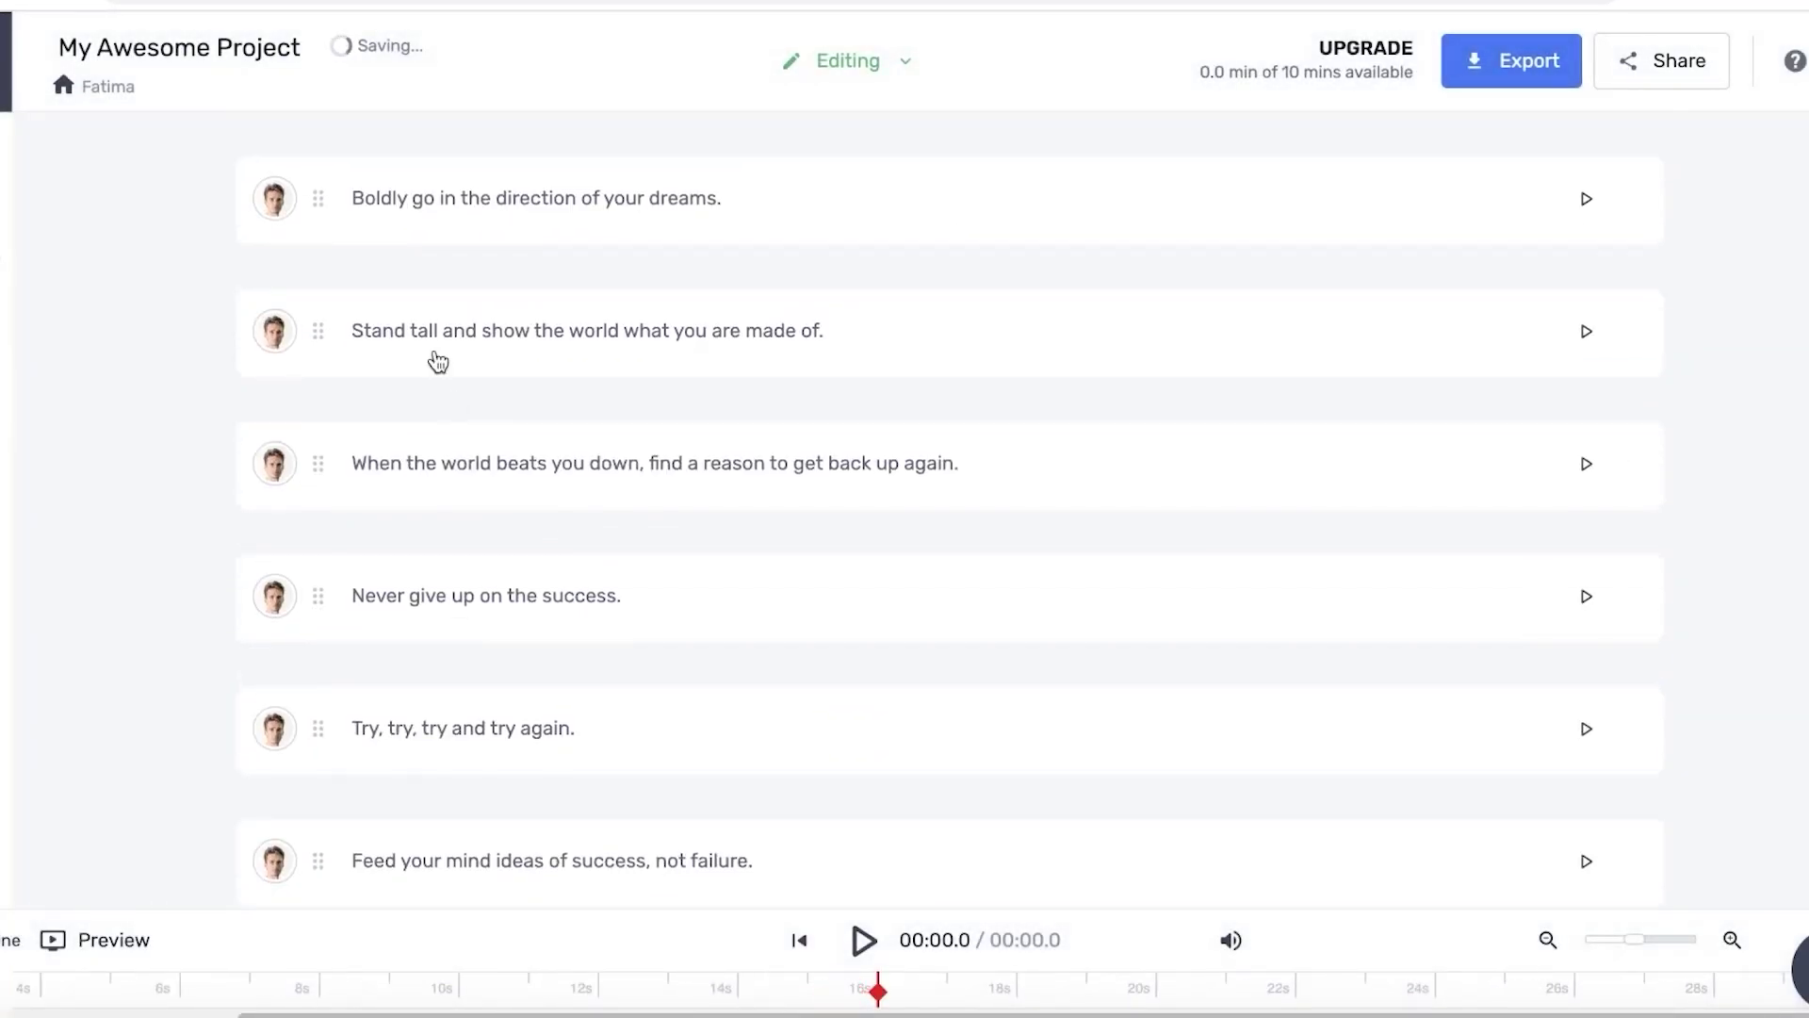
scroll(465, 679, down, 5)
scroll(525, 597, up, 6)
mouse_move(283, 213)
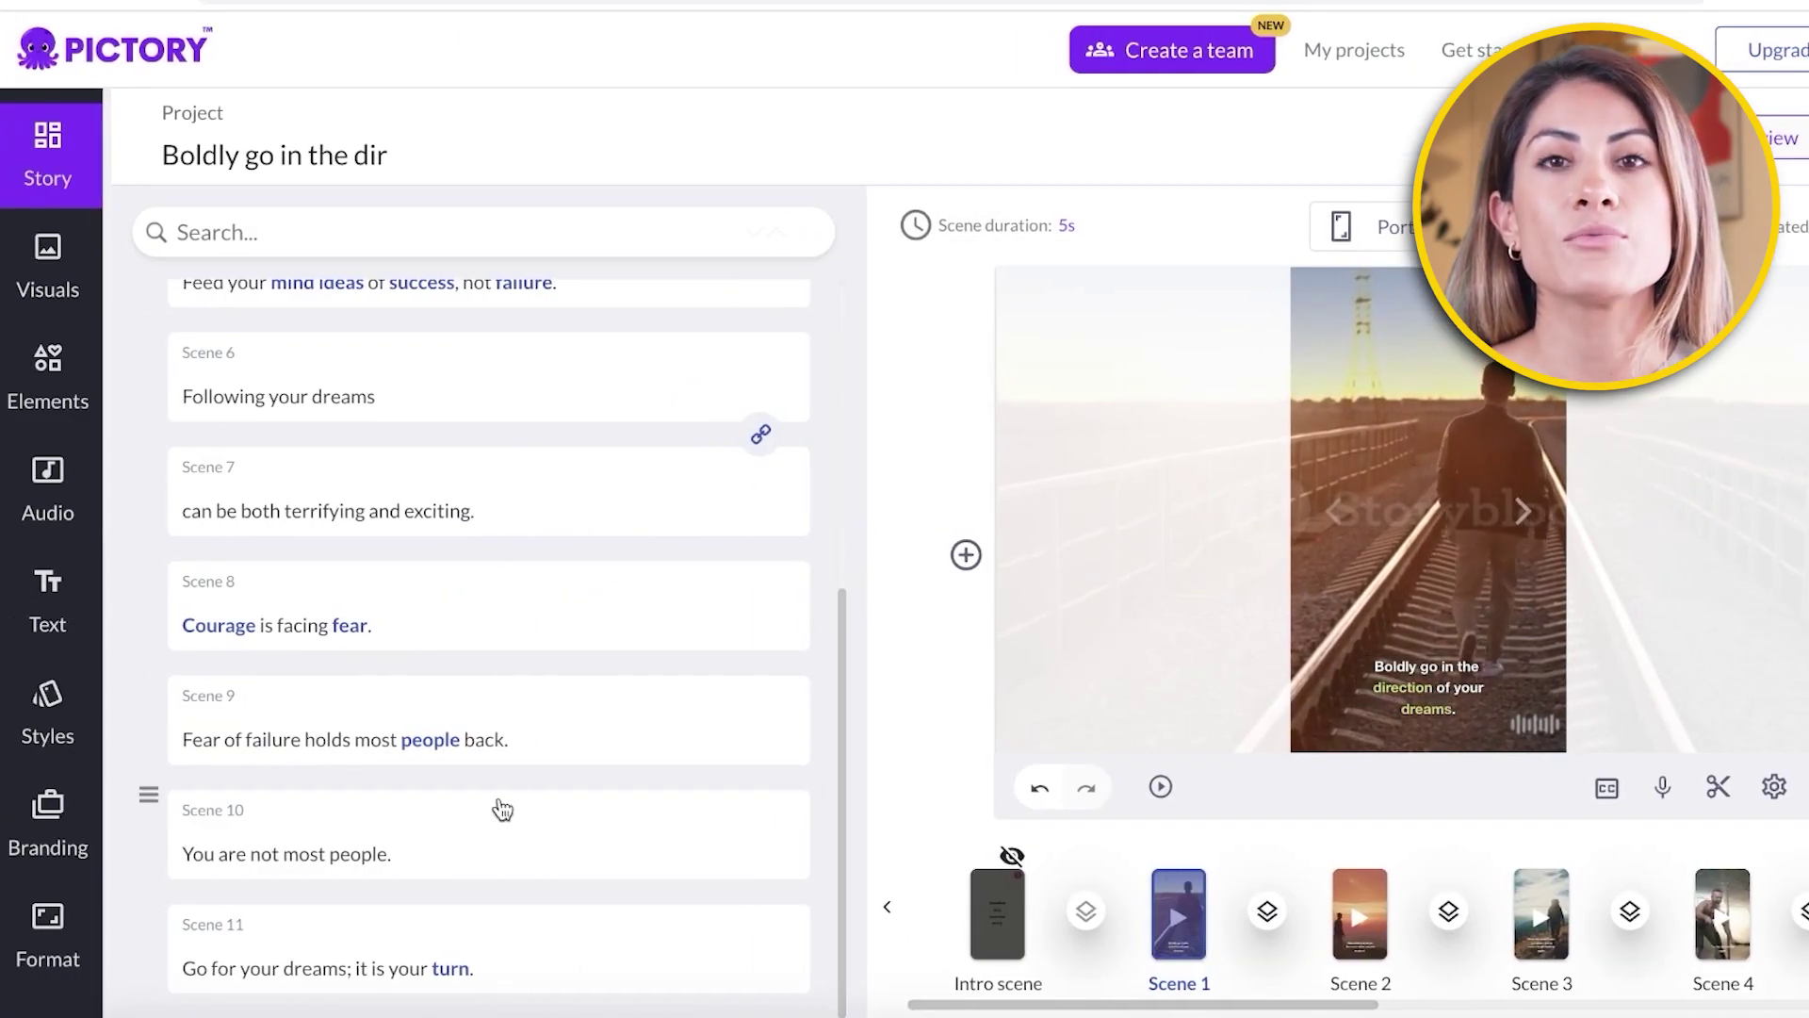
Switch to Pictory and apply the track "Time's Ticking" as the video's background music.
click(66, 504)
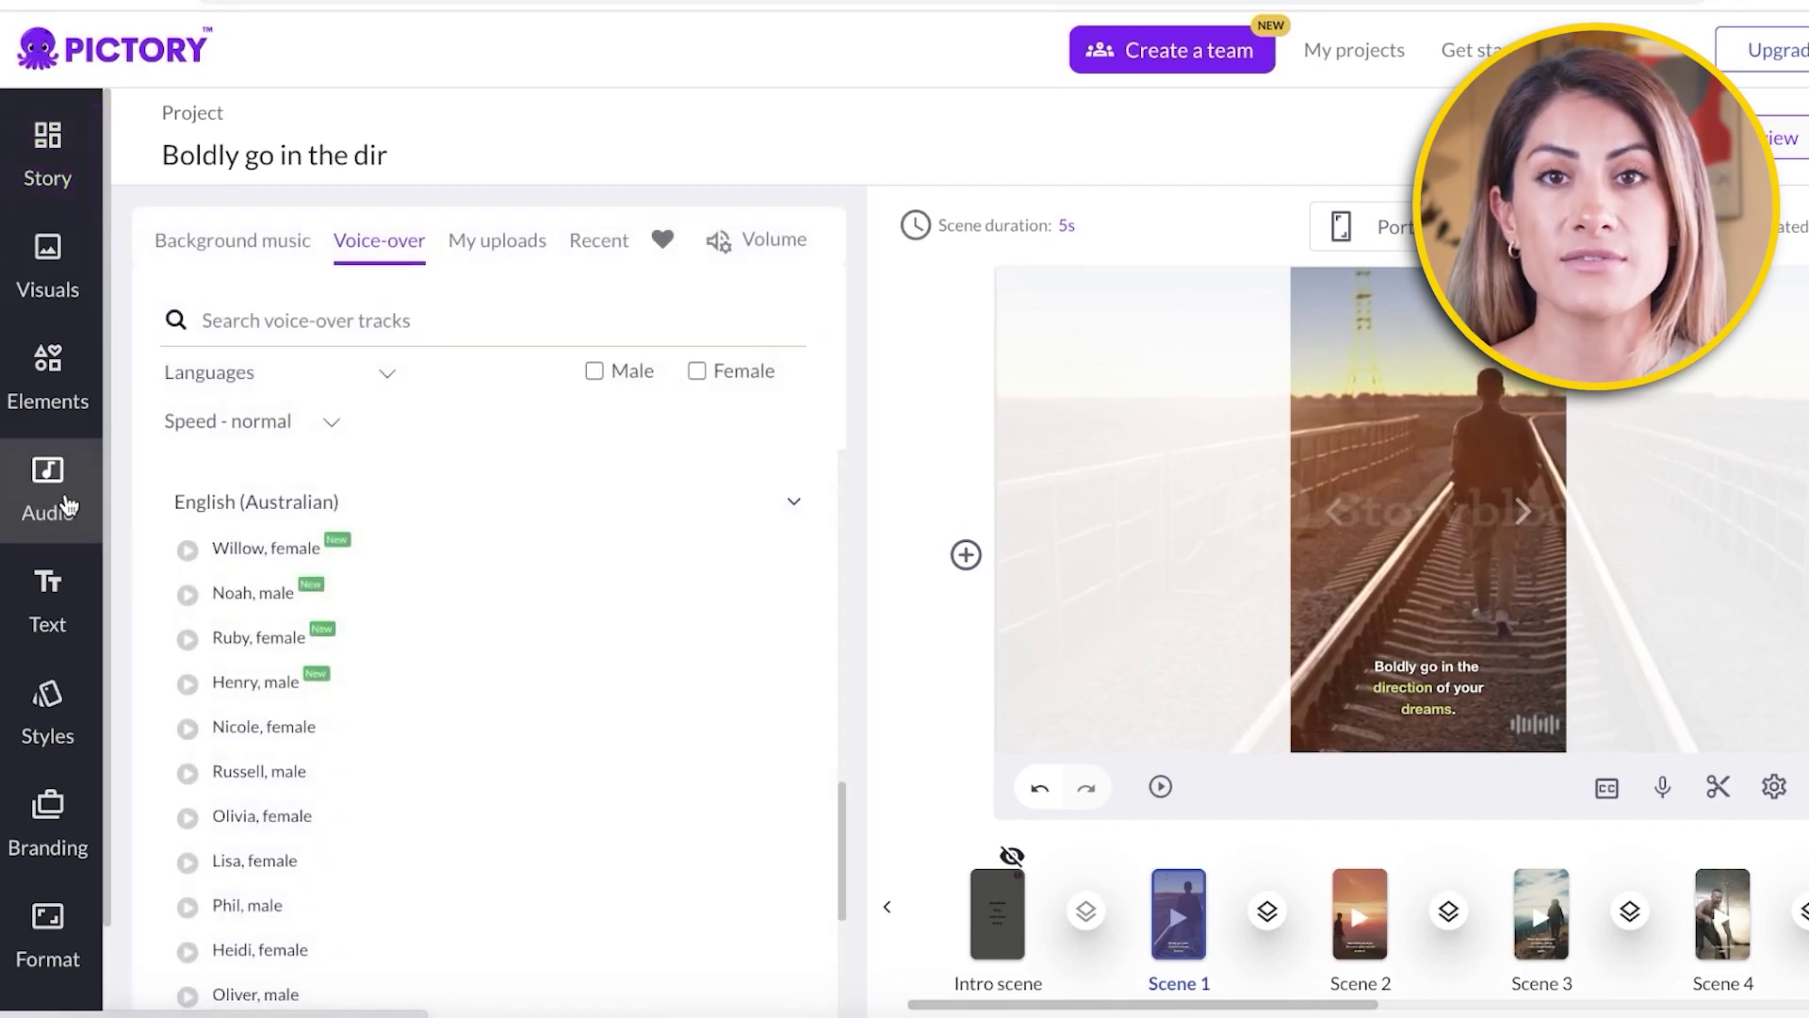
scroll(505, 670, down, 10)
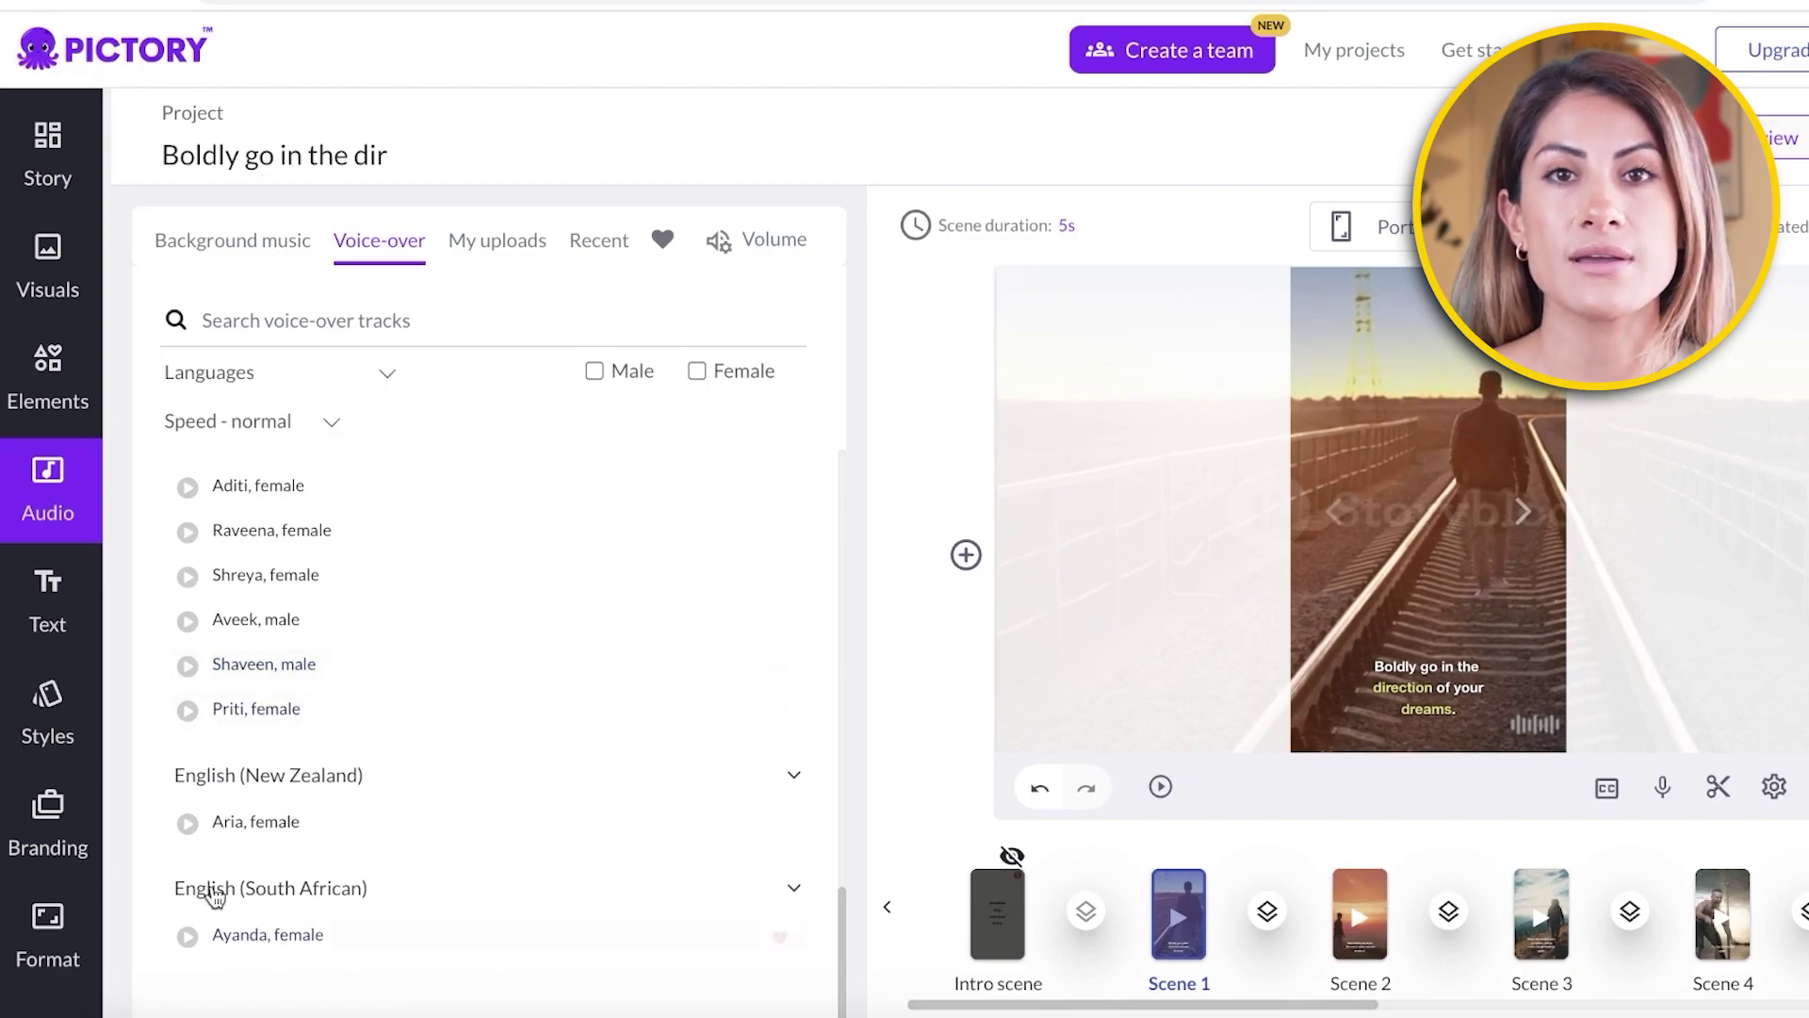
click(225, 247)
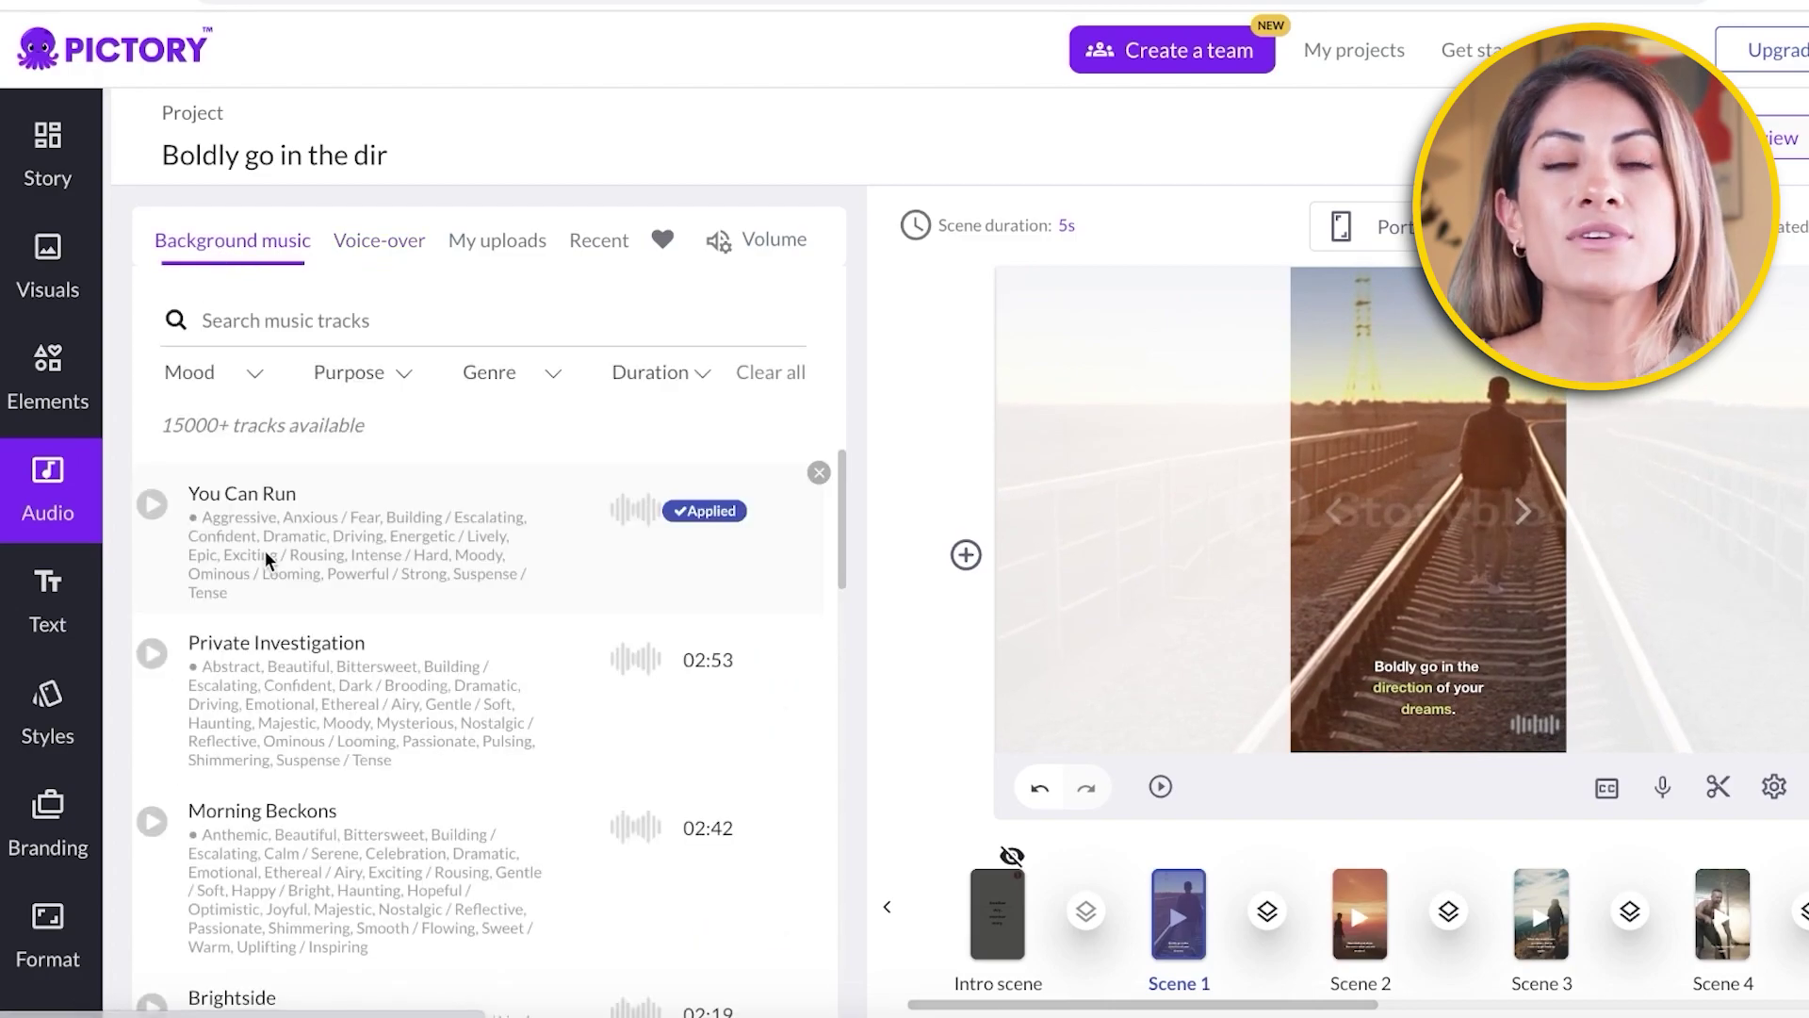
scroll(302, 565, down, 10)
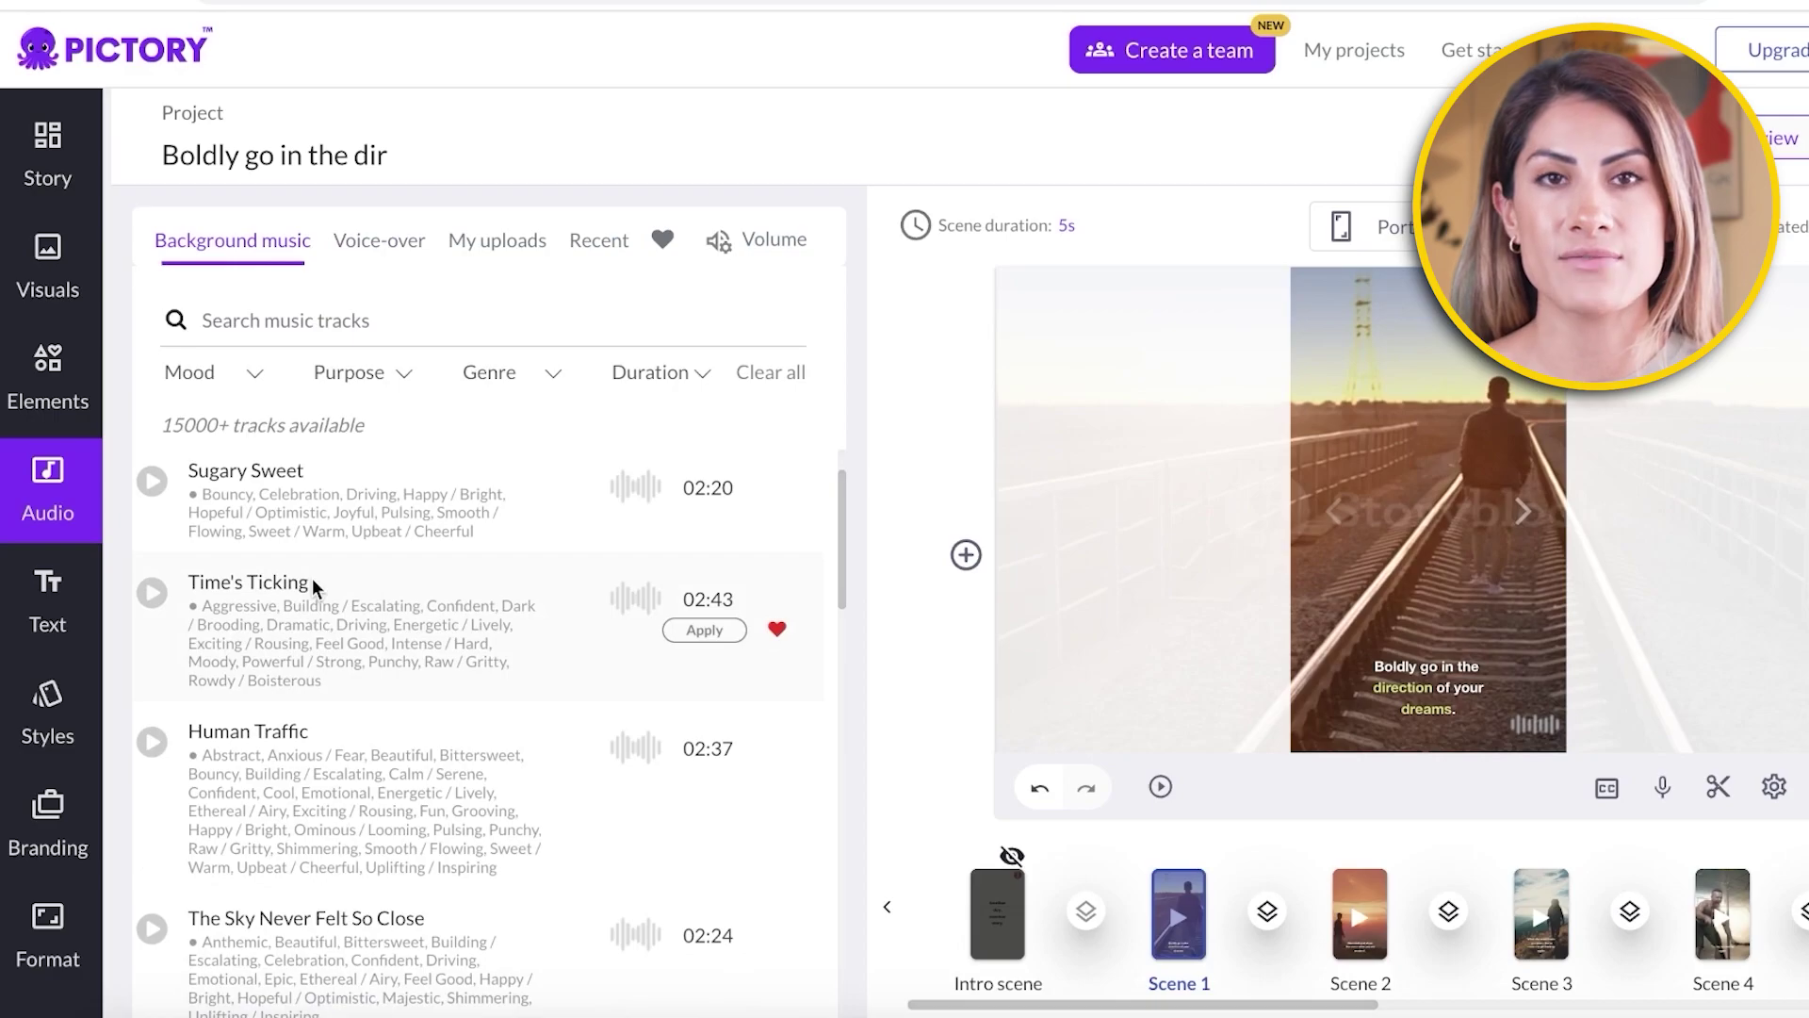
click(705, 630)
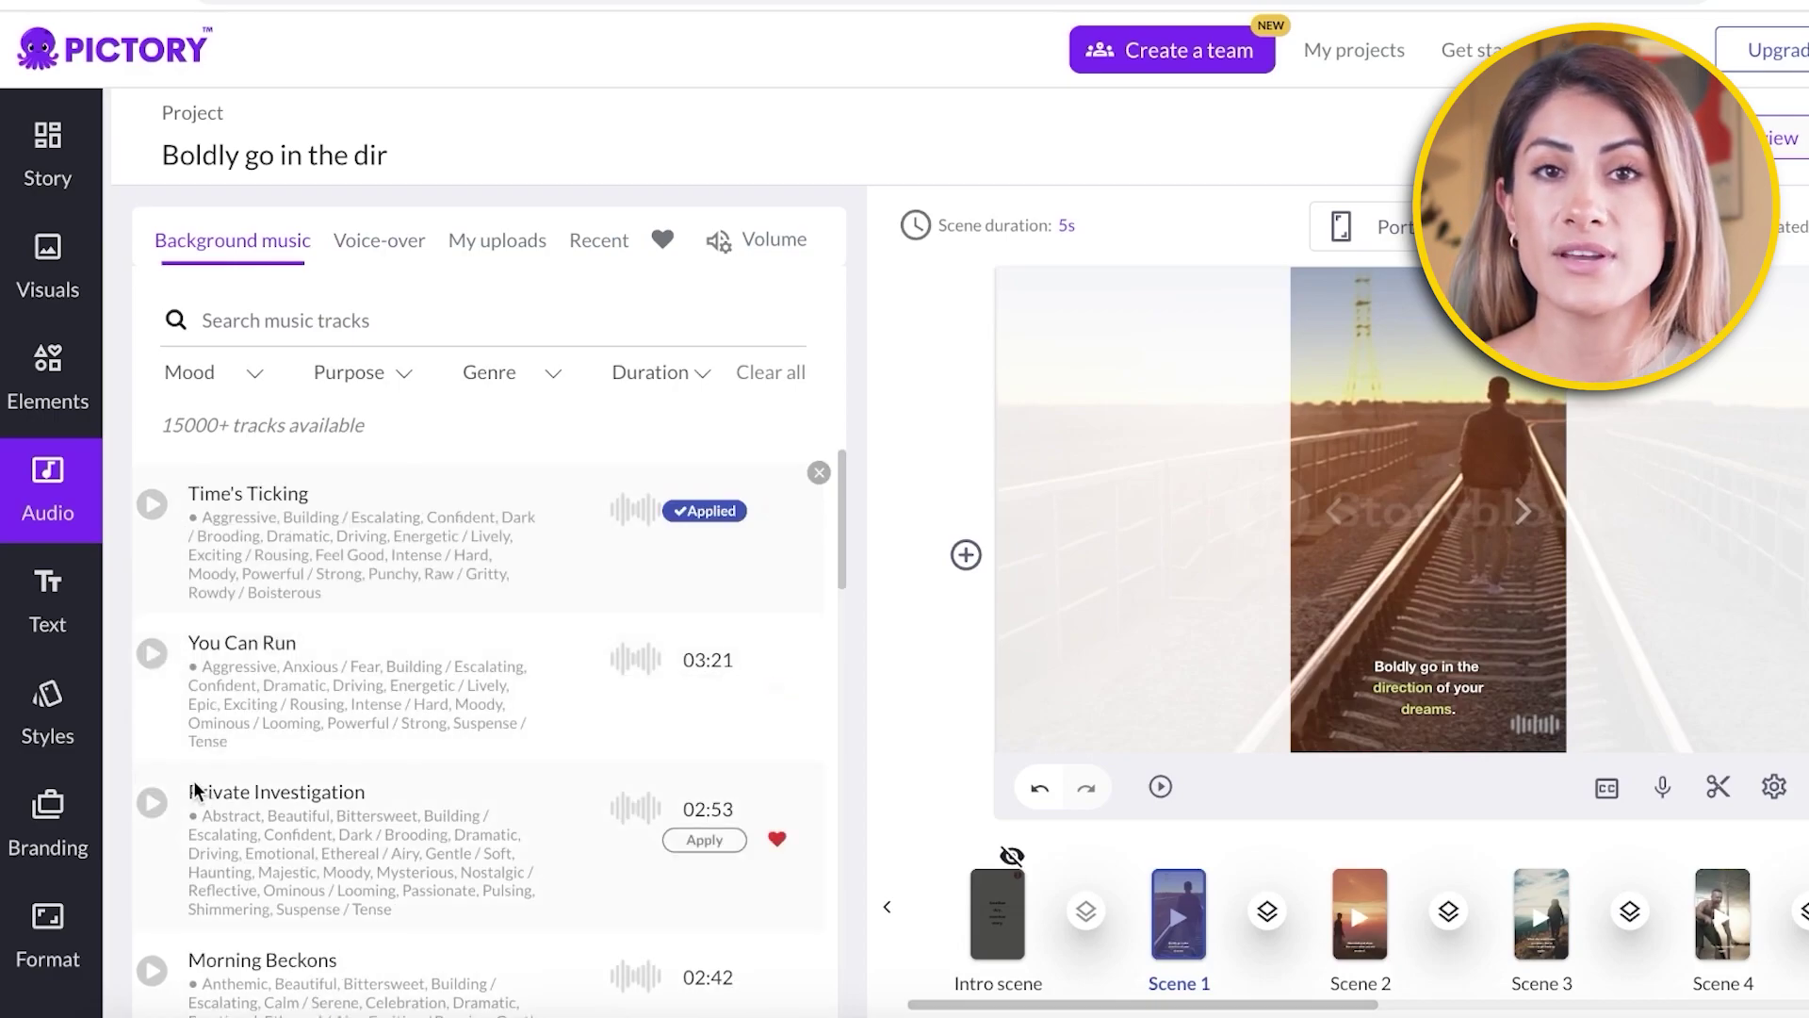
Apply the track "Quick Decisions" as background music and set the background music volume to 8%.
scroll(338, 811, down, 8)
key(XF86AudioRaiseVolume)
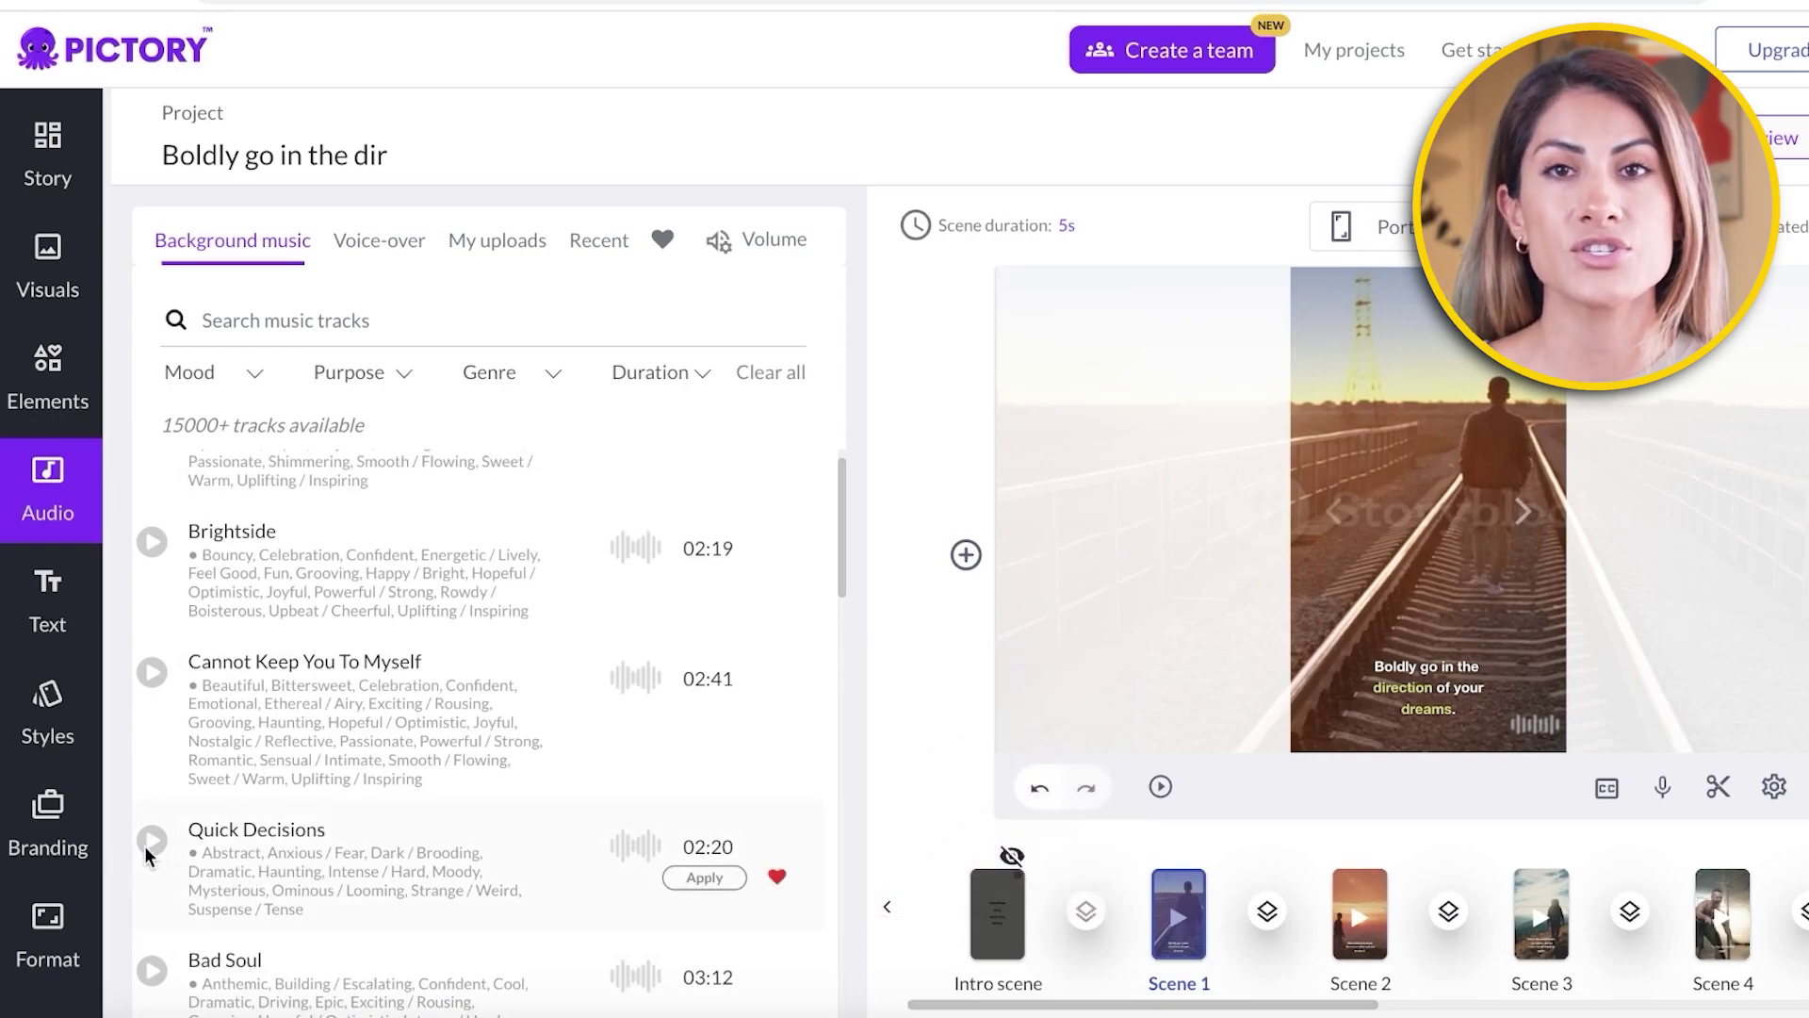
click(704, 878)
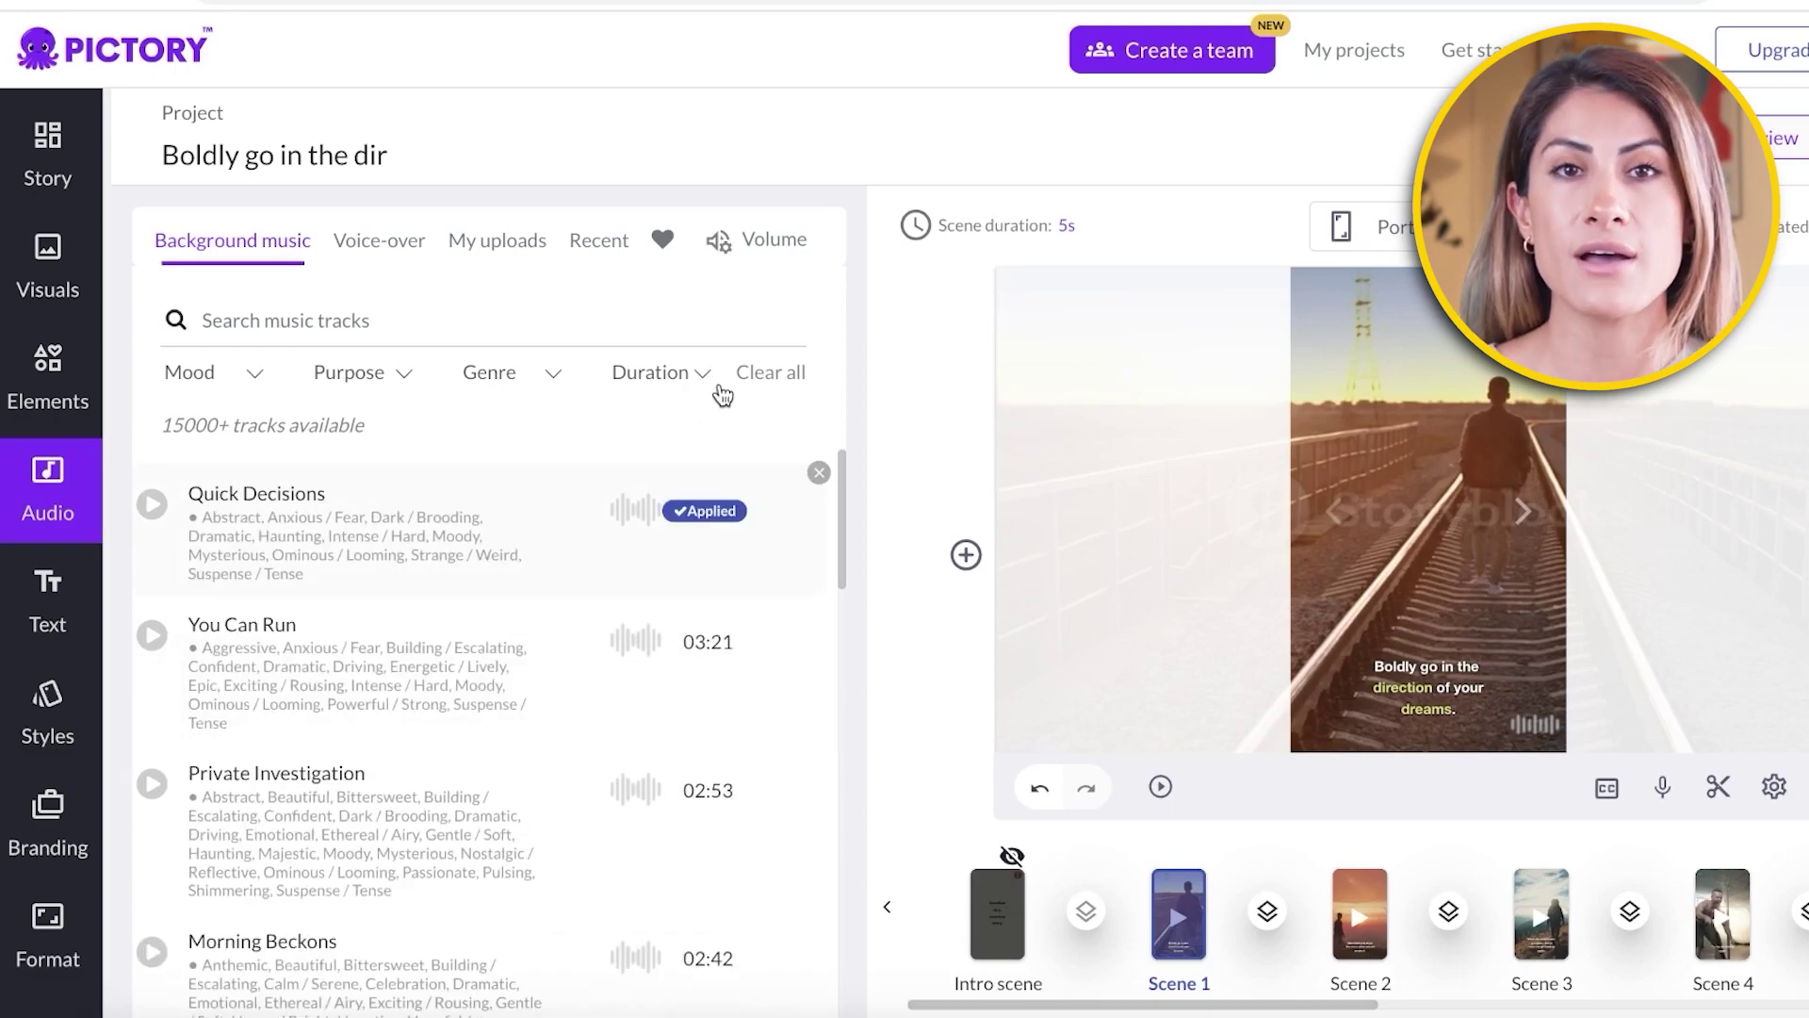
click(708, 251)
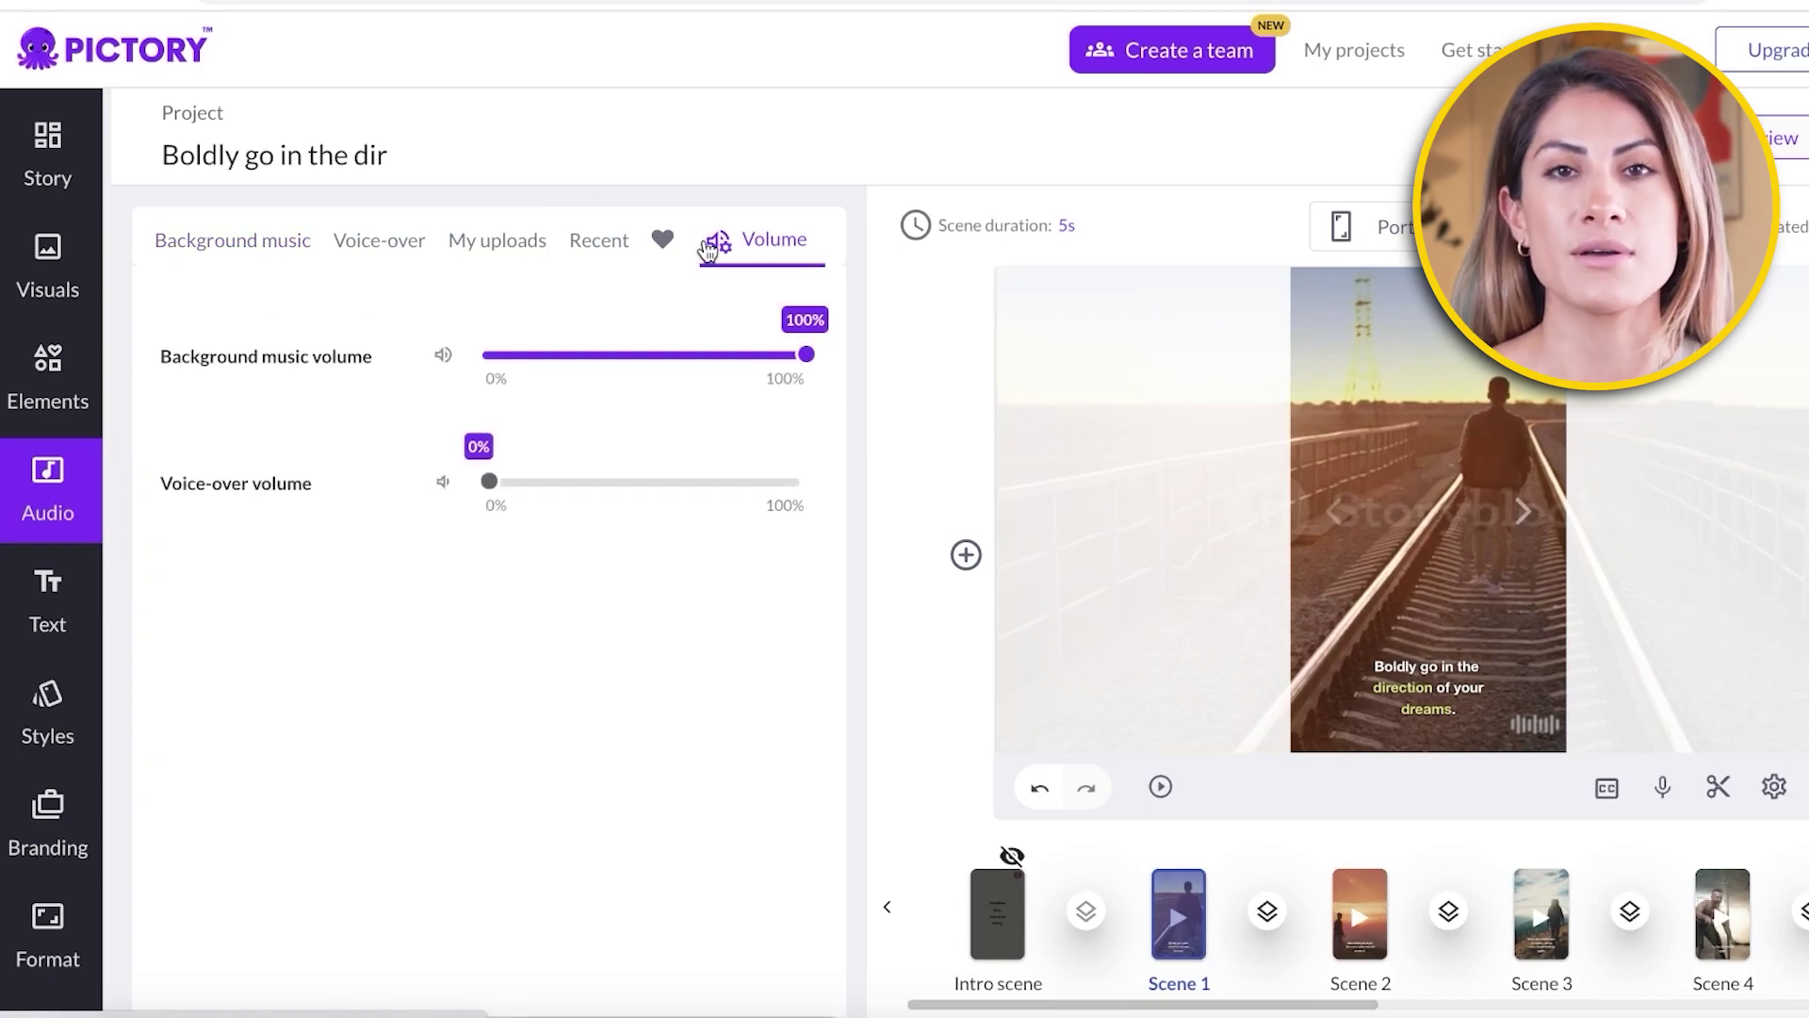
drag(806, 363, 493, 375)
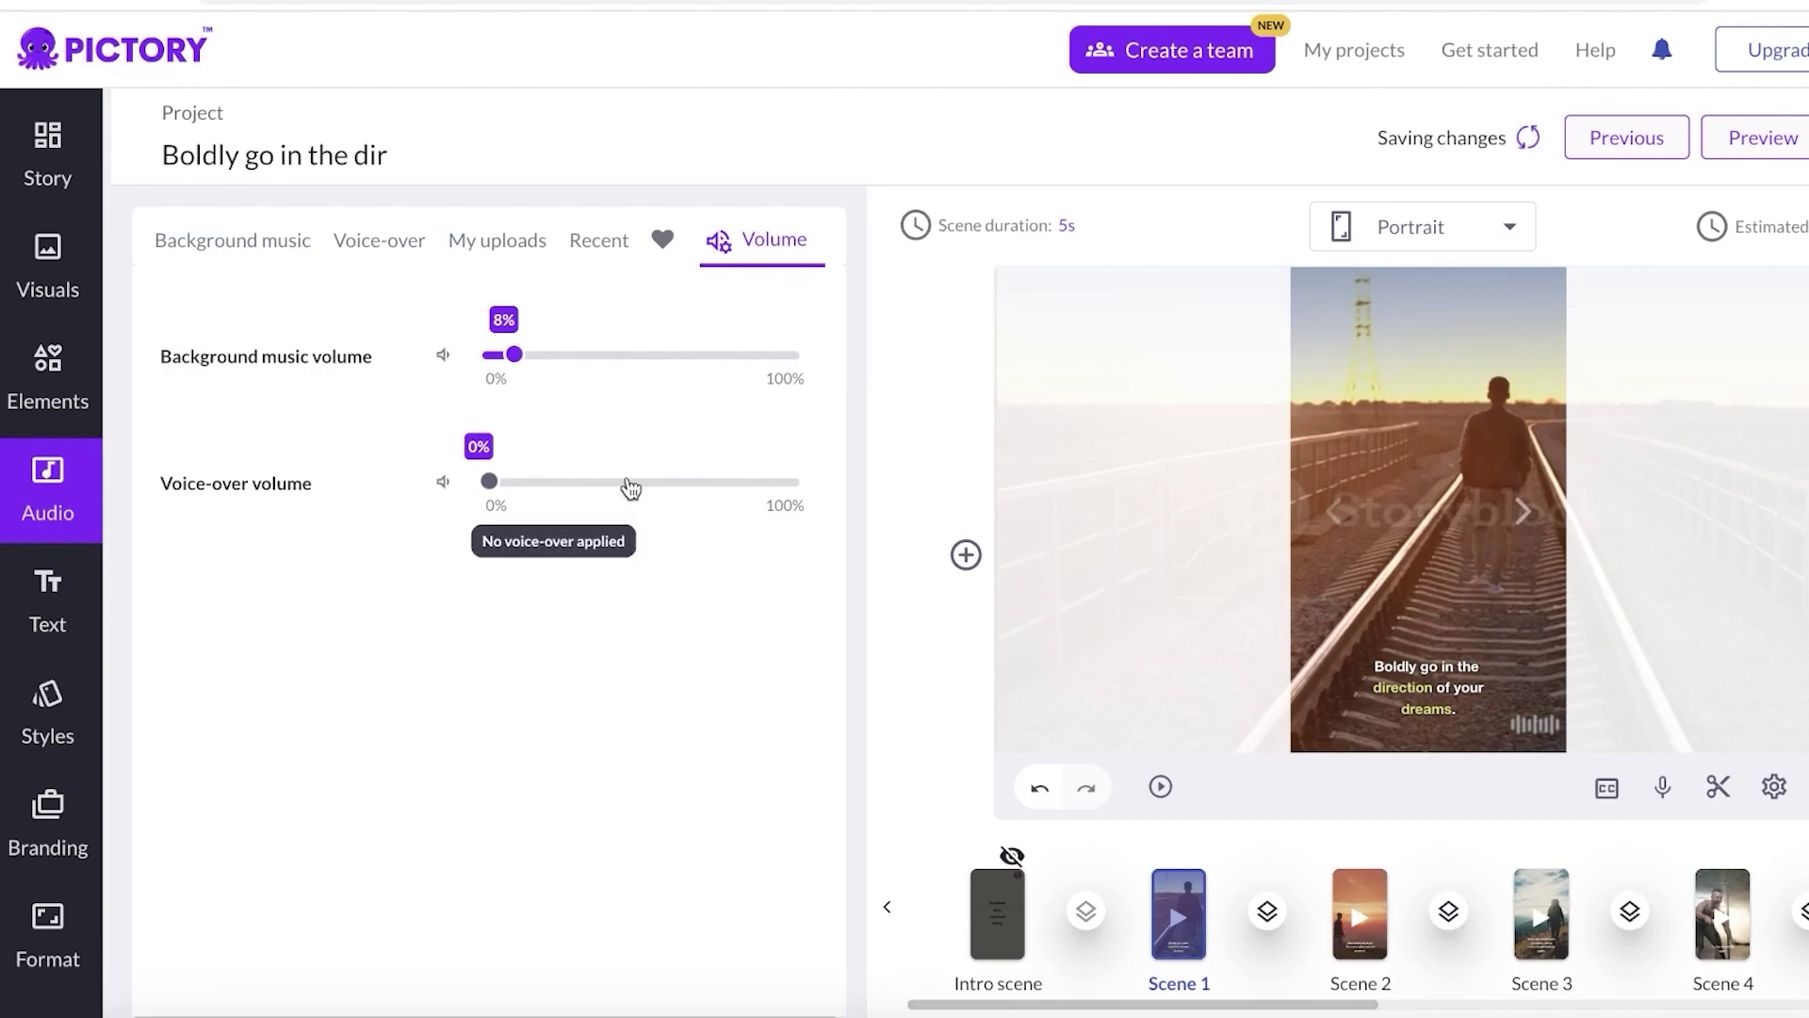
Apply the South African English female voice Ayanda as voice-over and set the voice-over volume to 49%.
click(379, 241)
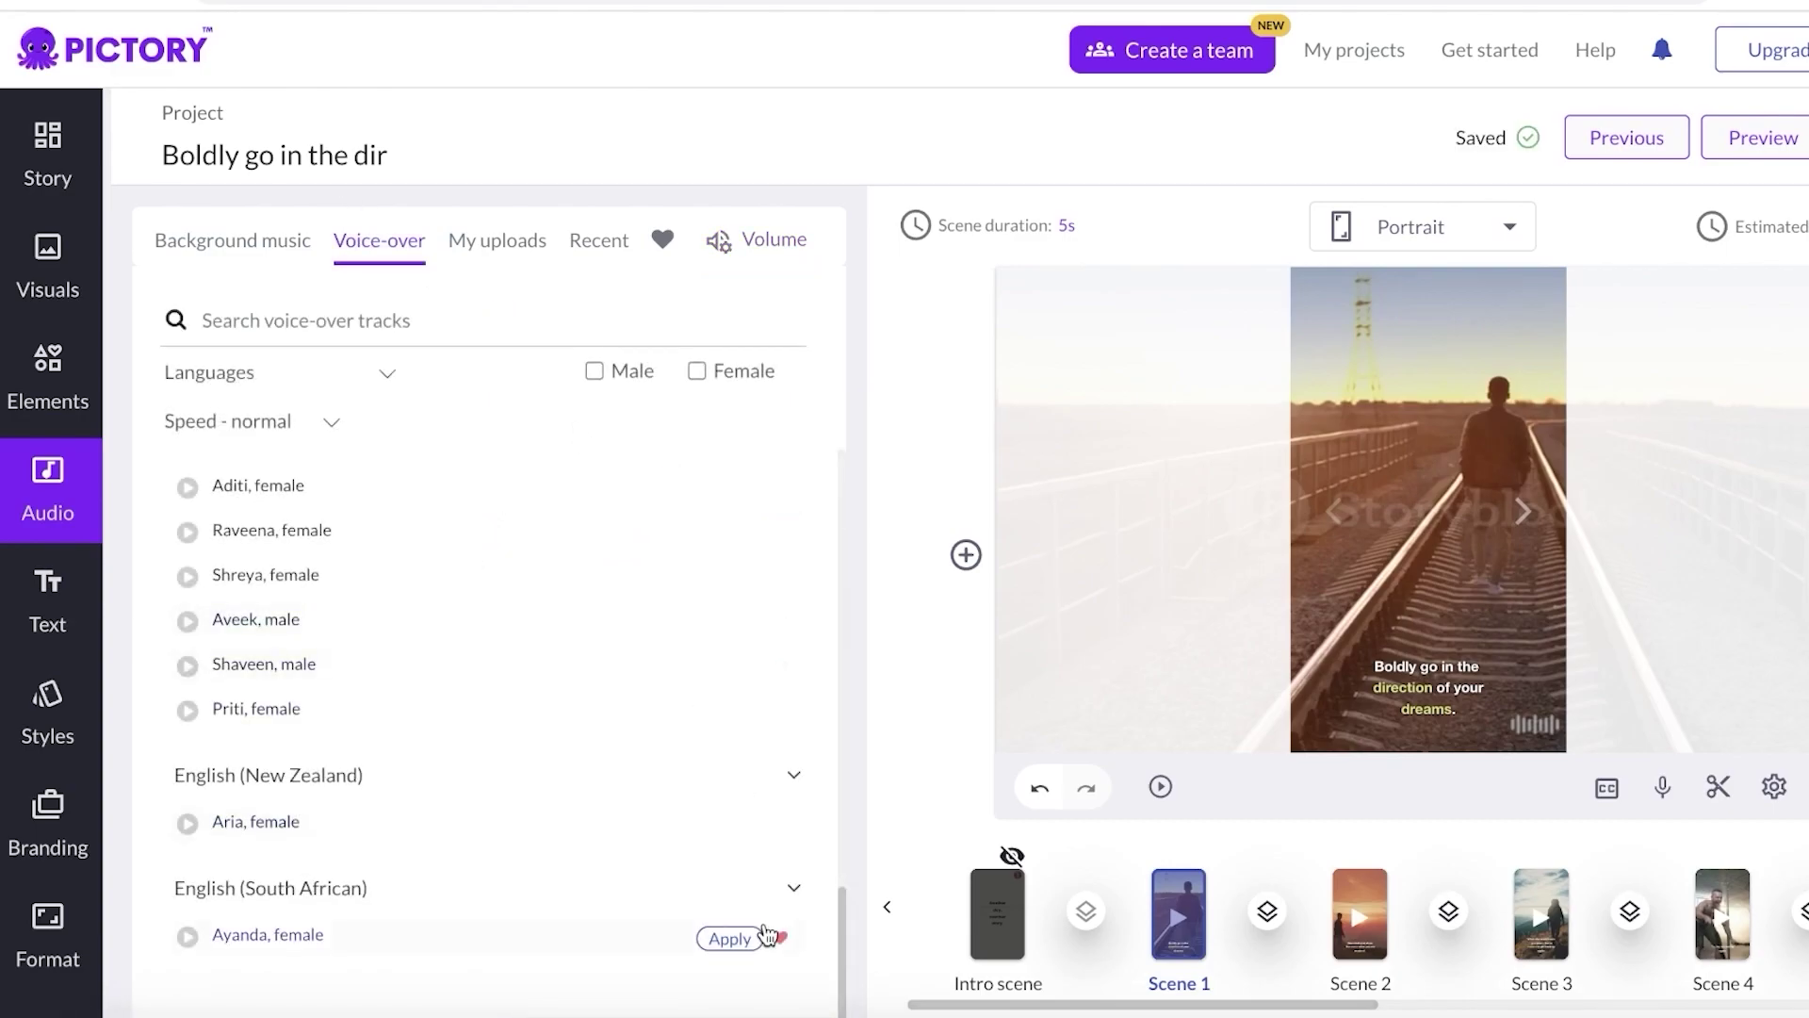
click(730, 938)
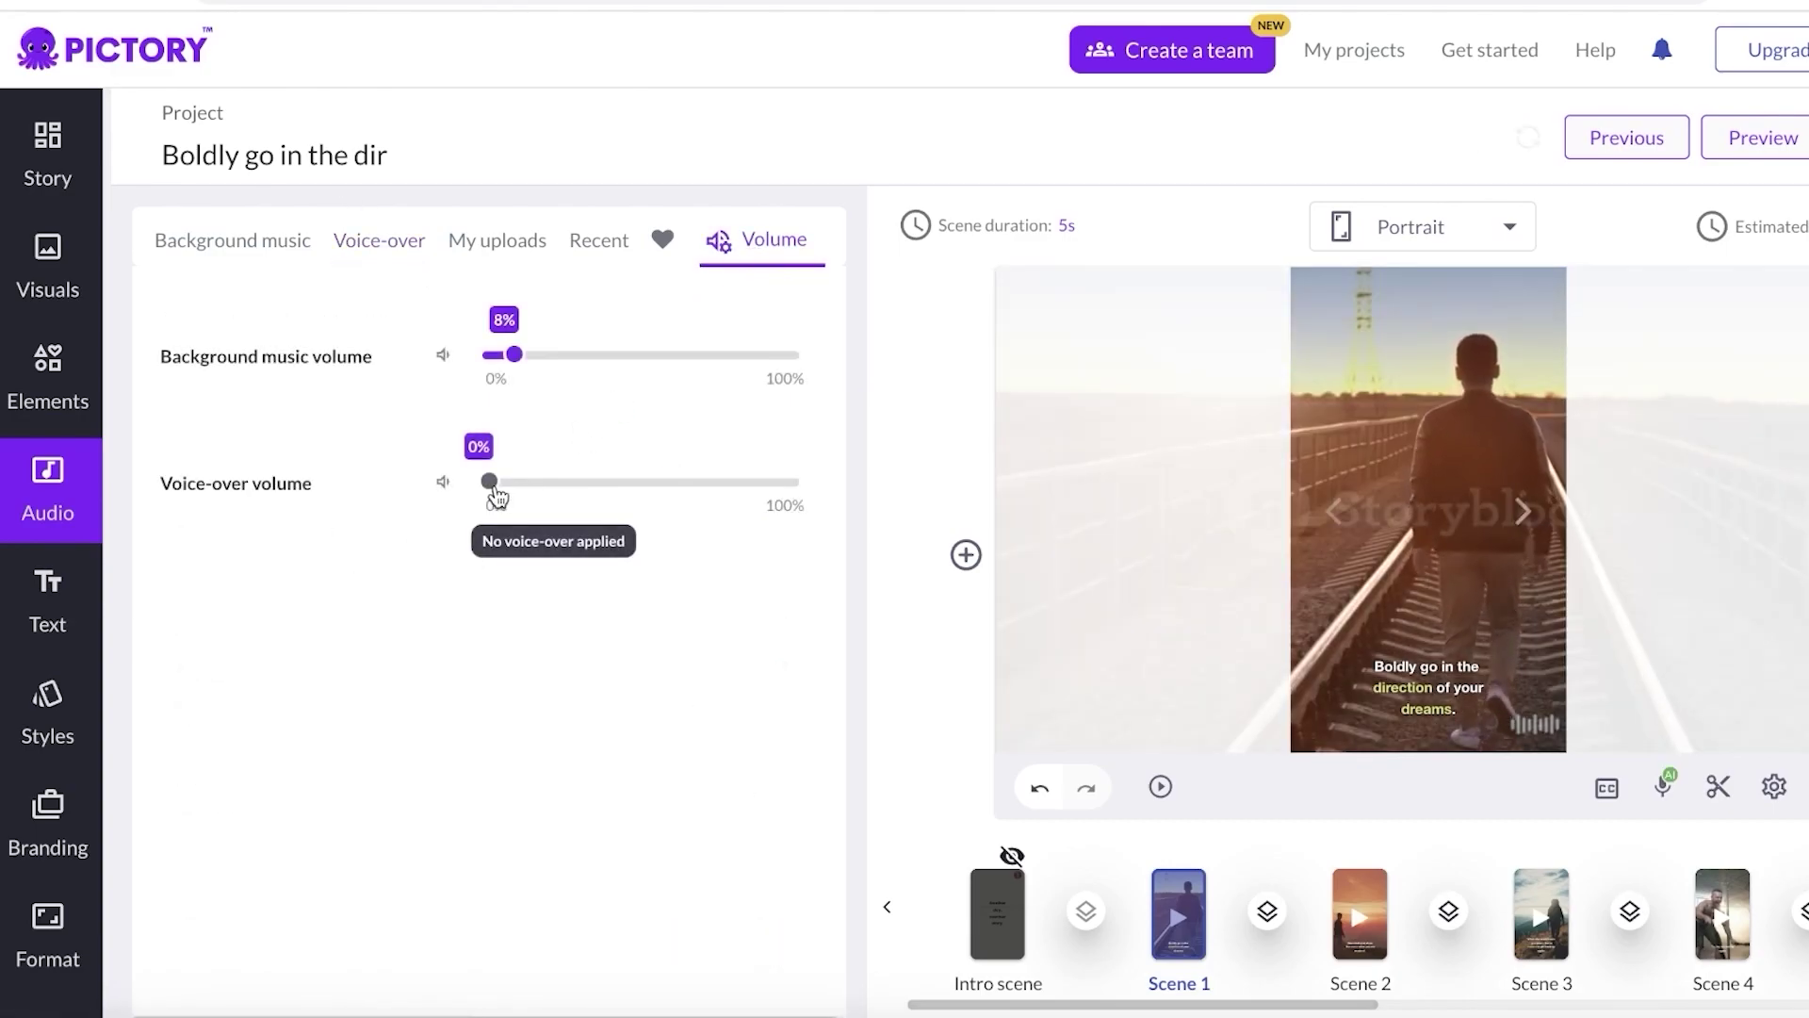
click(461, 242)
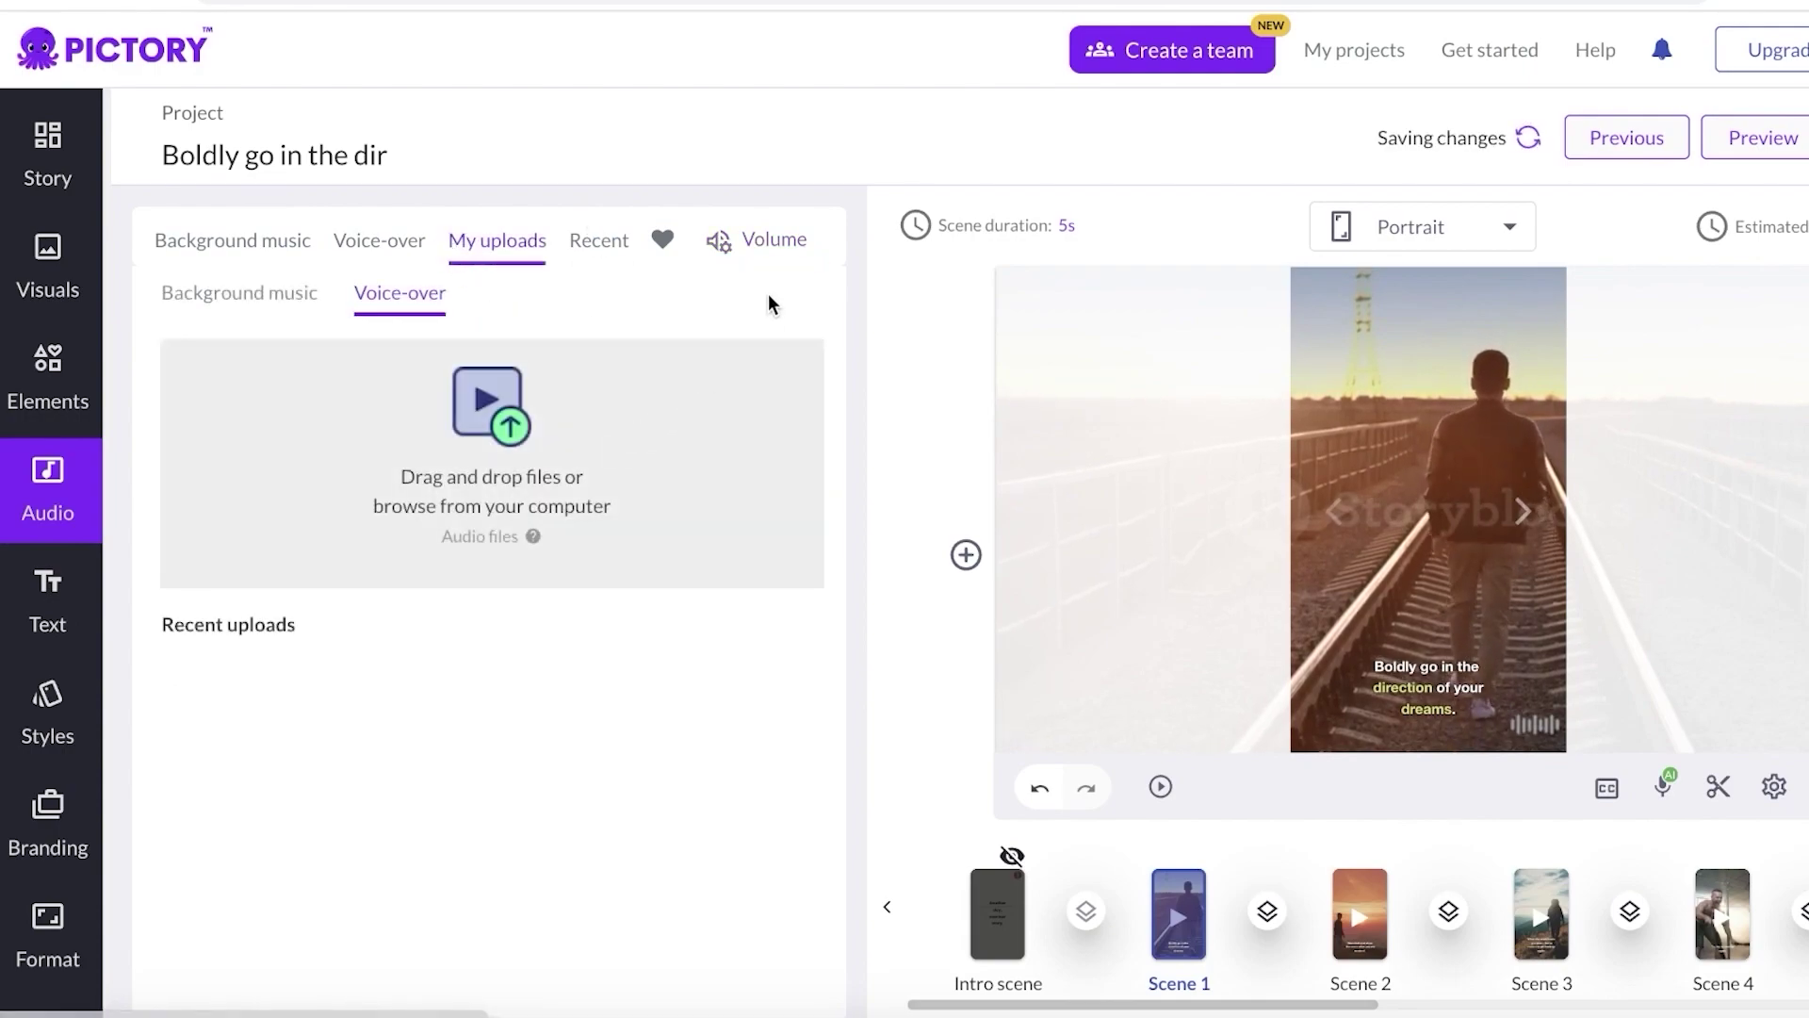
click(757, 271)
drag(618, 482, 642, 486)
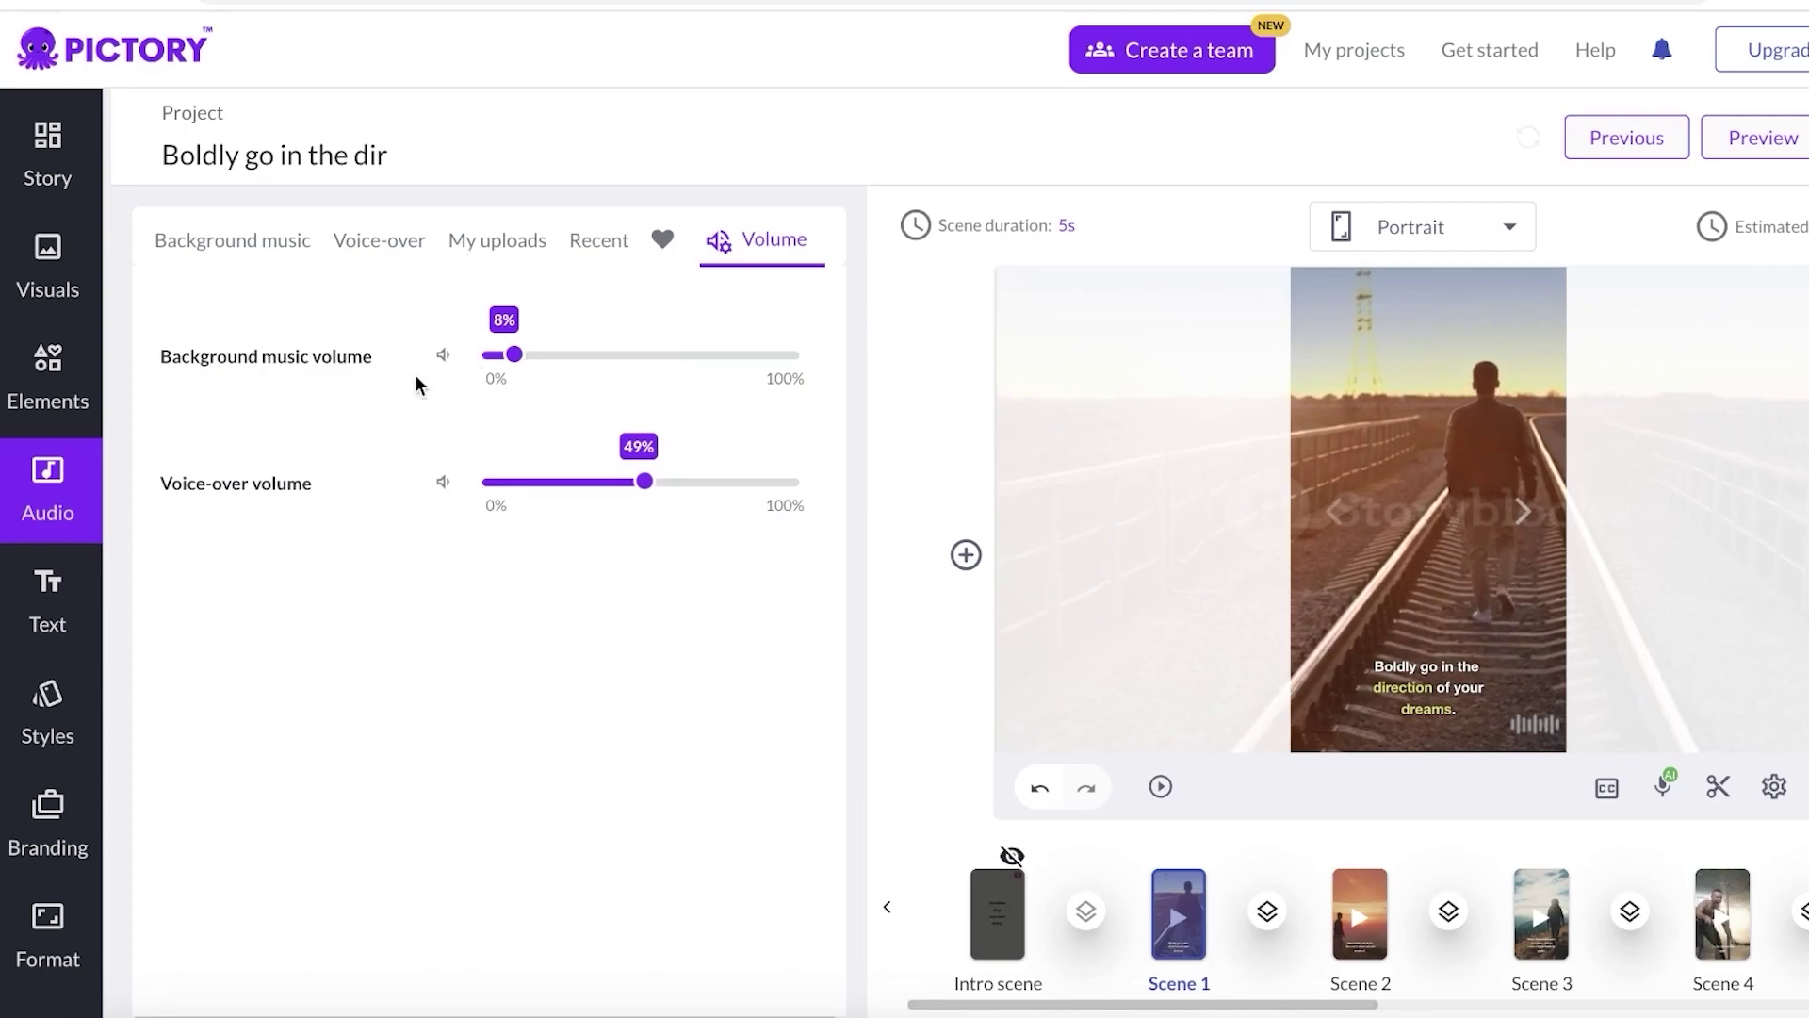
Look through the emoji and GIF elements and return to the story scenes.
click(39, 383)
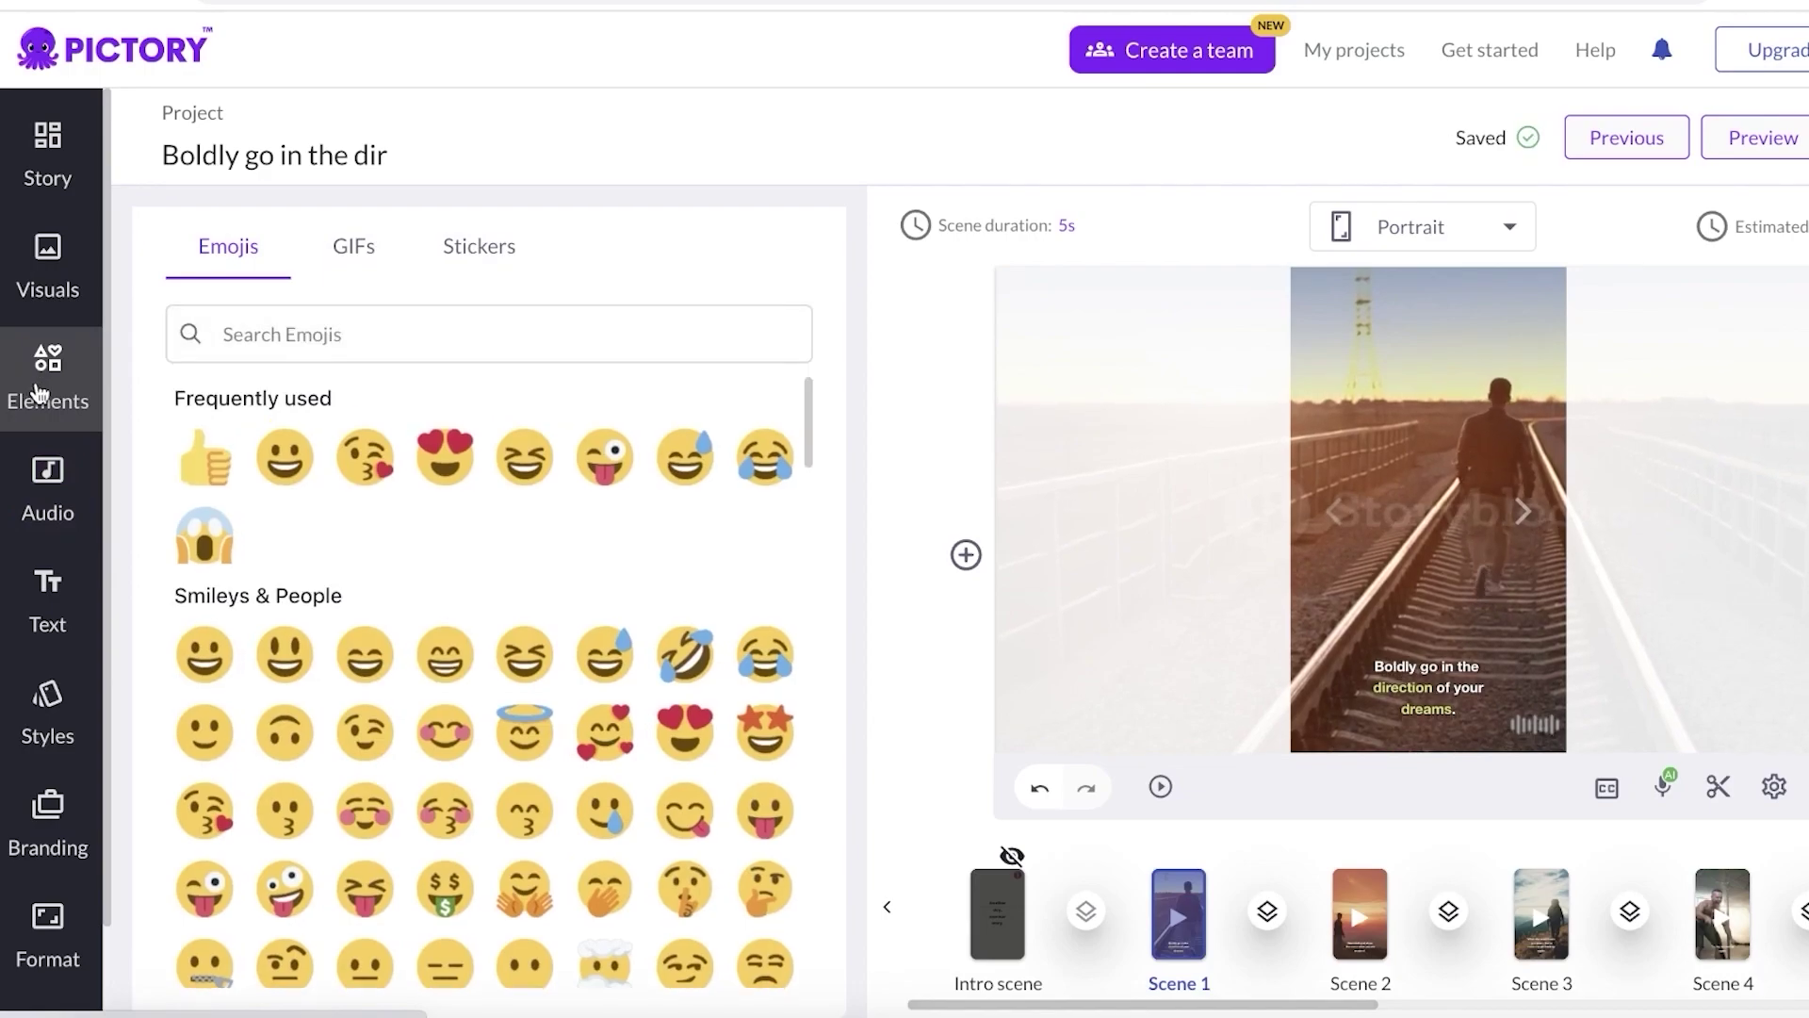
click(353, 266)
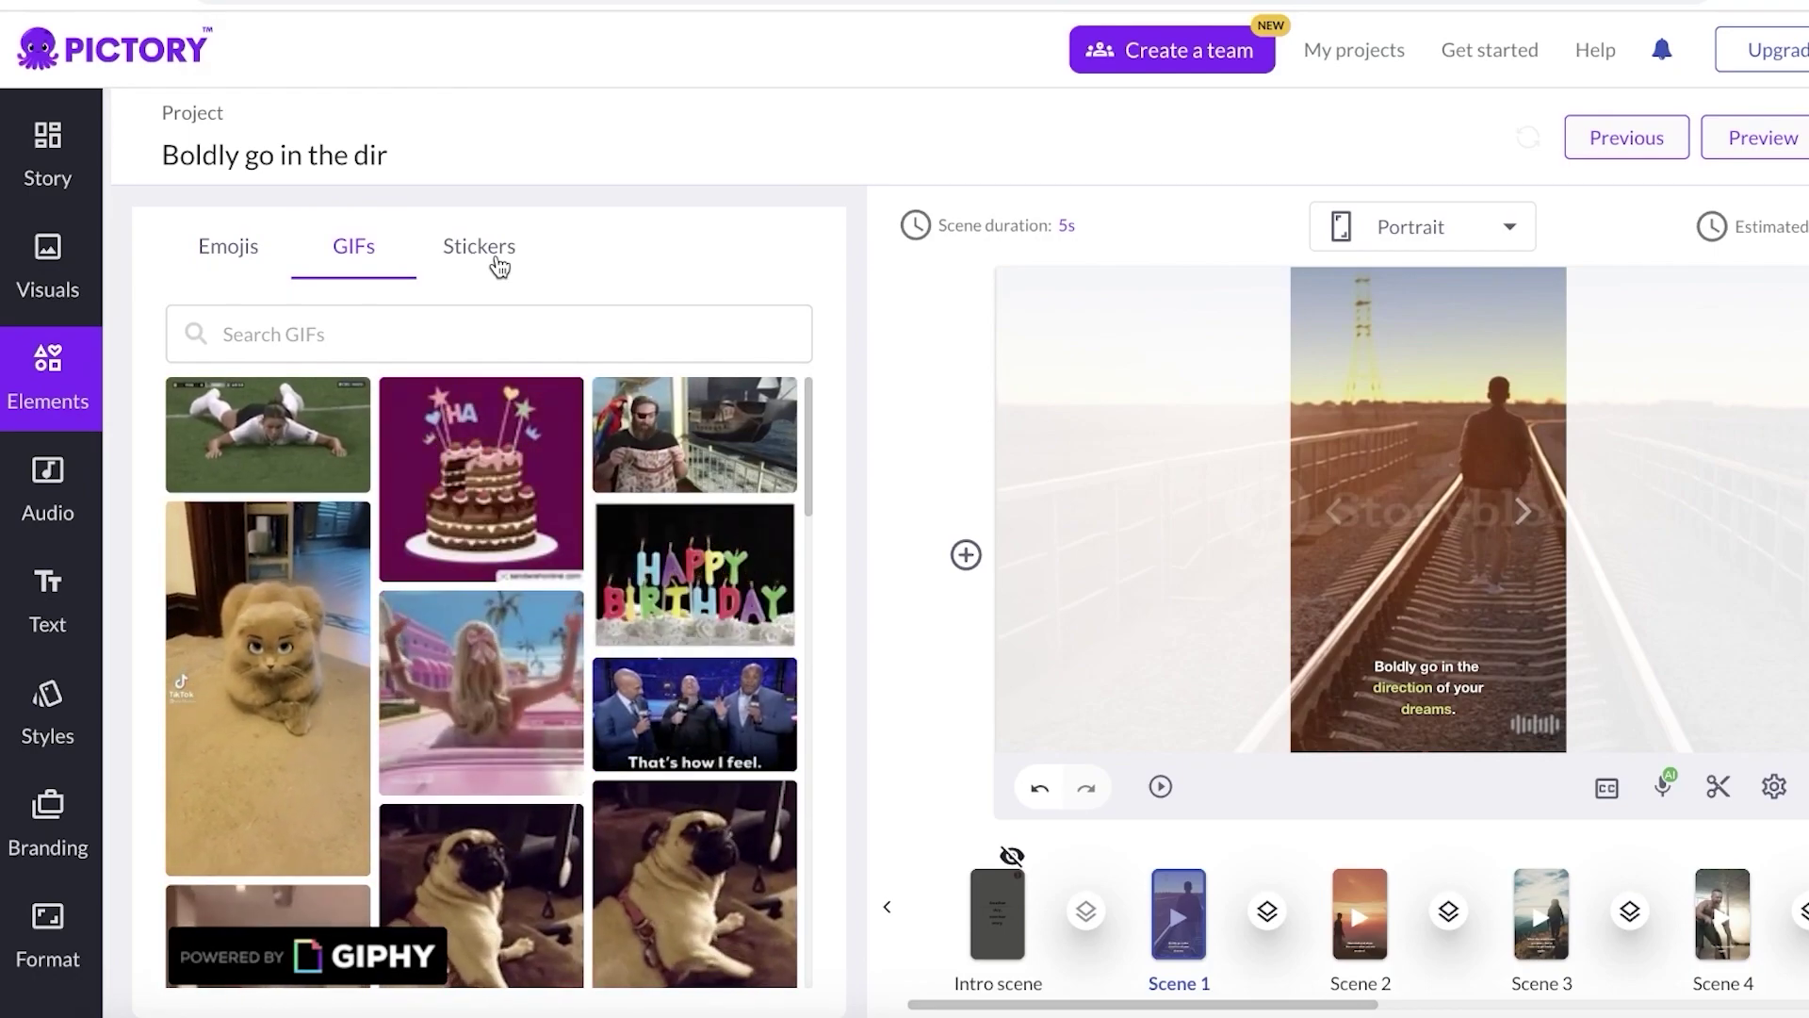
click(50, 170)
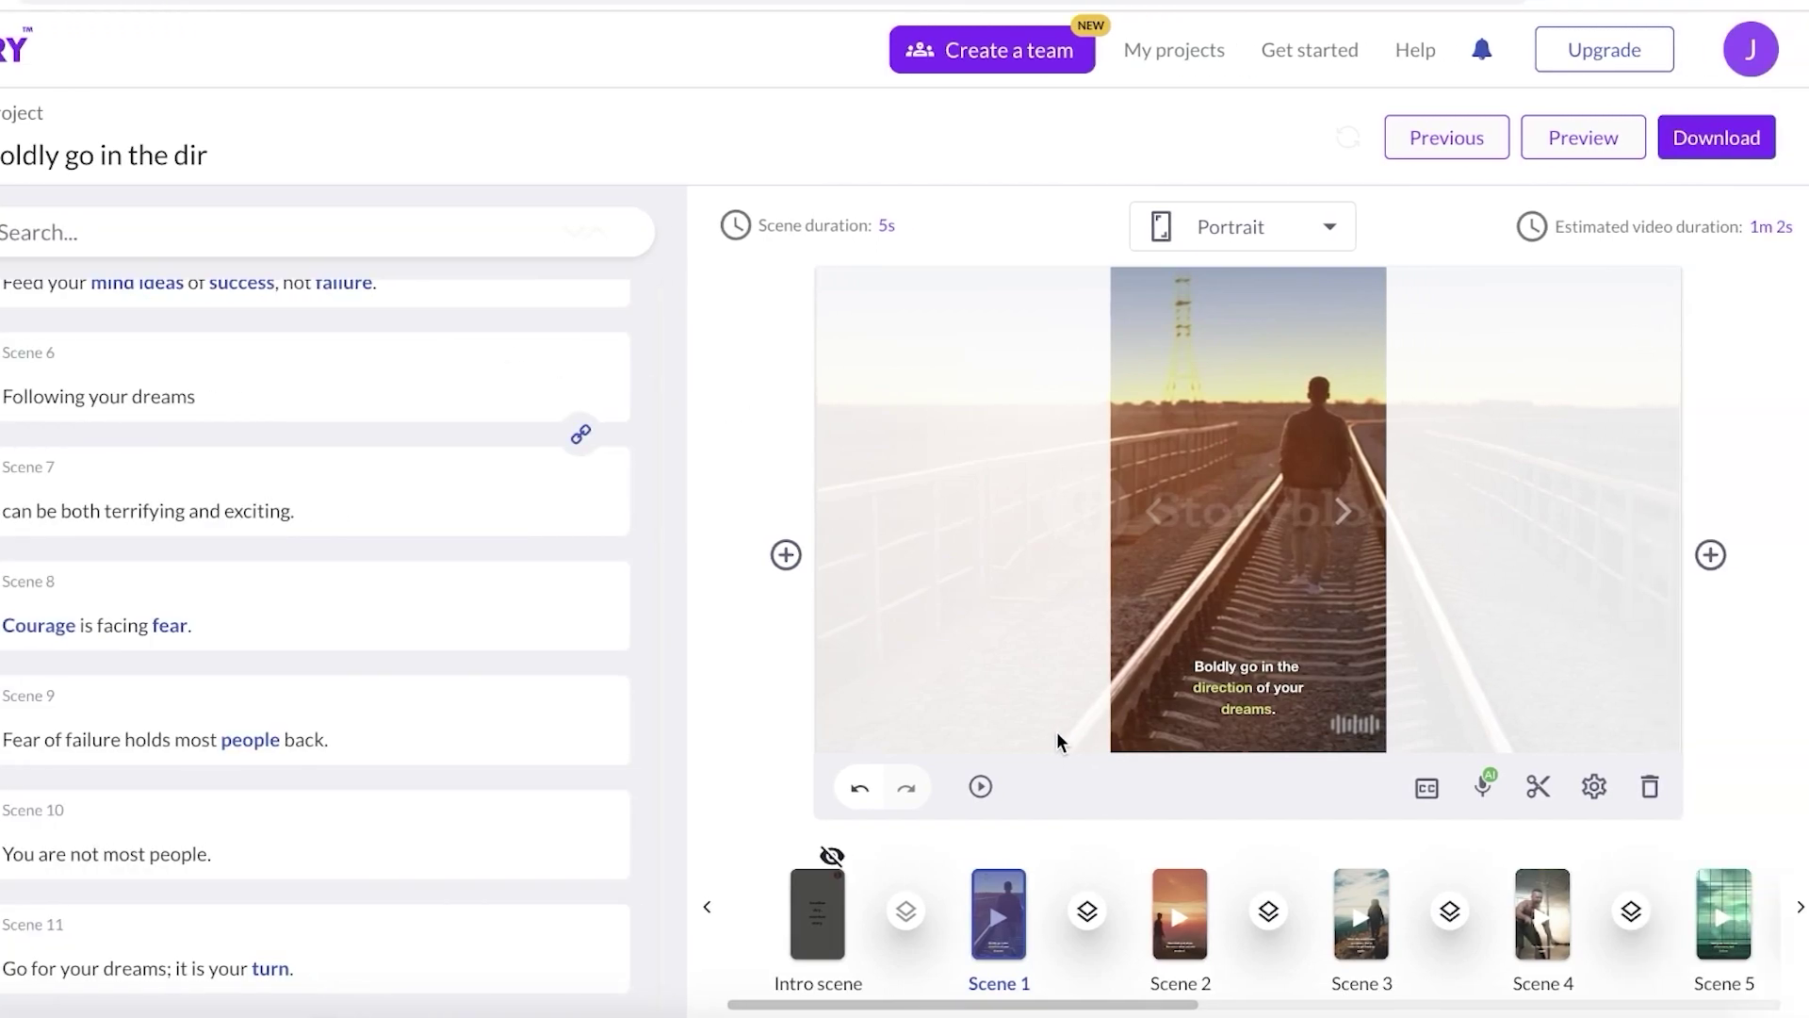
Check scene 1's visual and audio settings, and preview the whole video.
click(1774, 785)
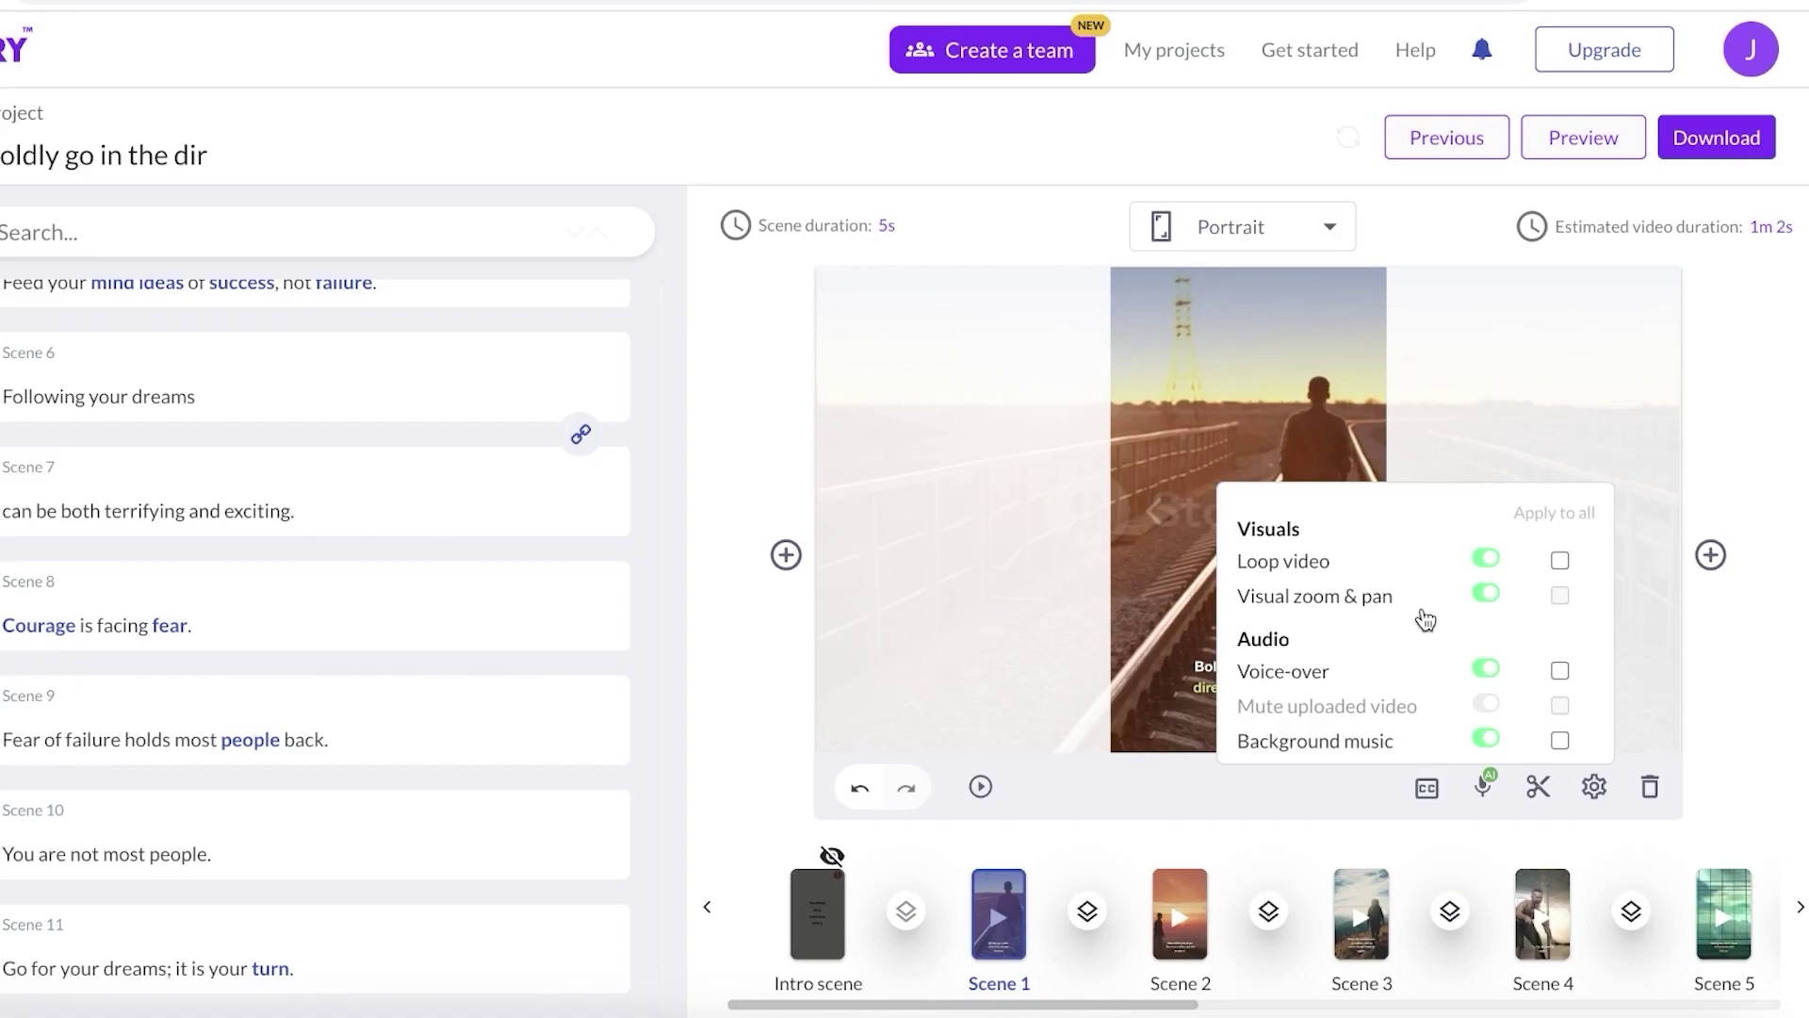
click(772, 390)
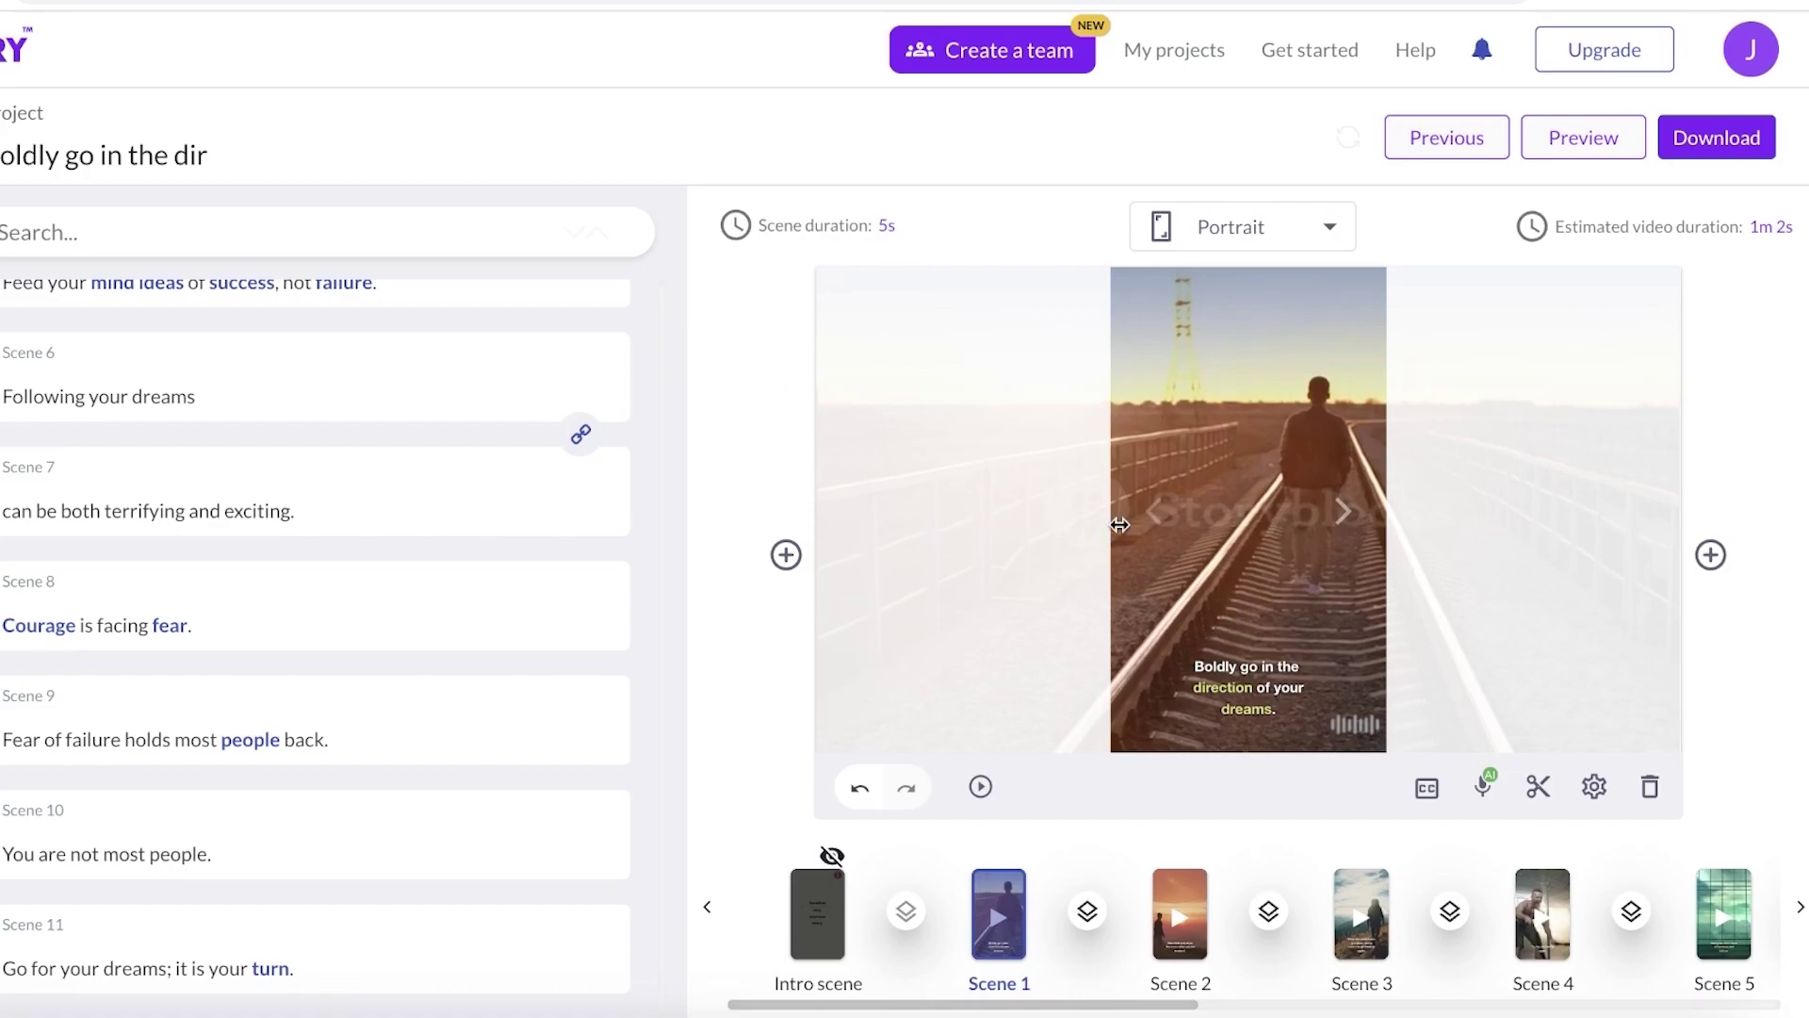
click(1623, 134)
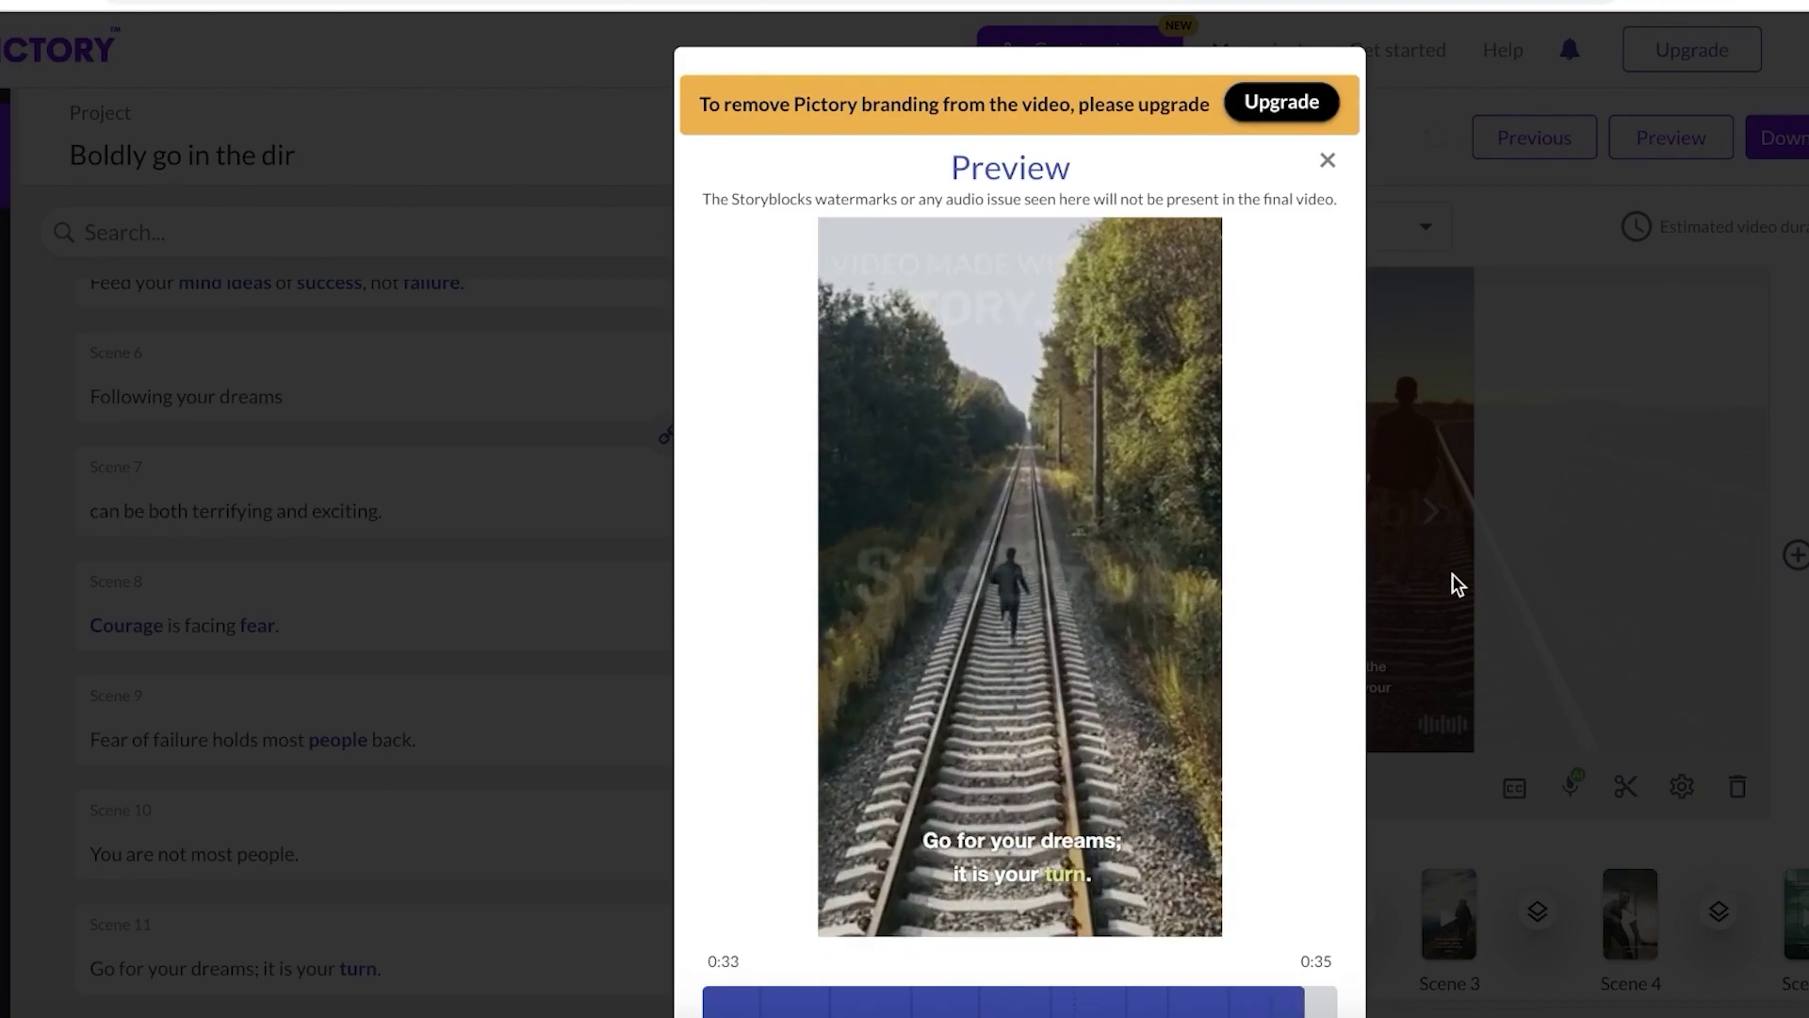
click(1451, 574)
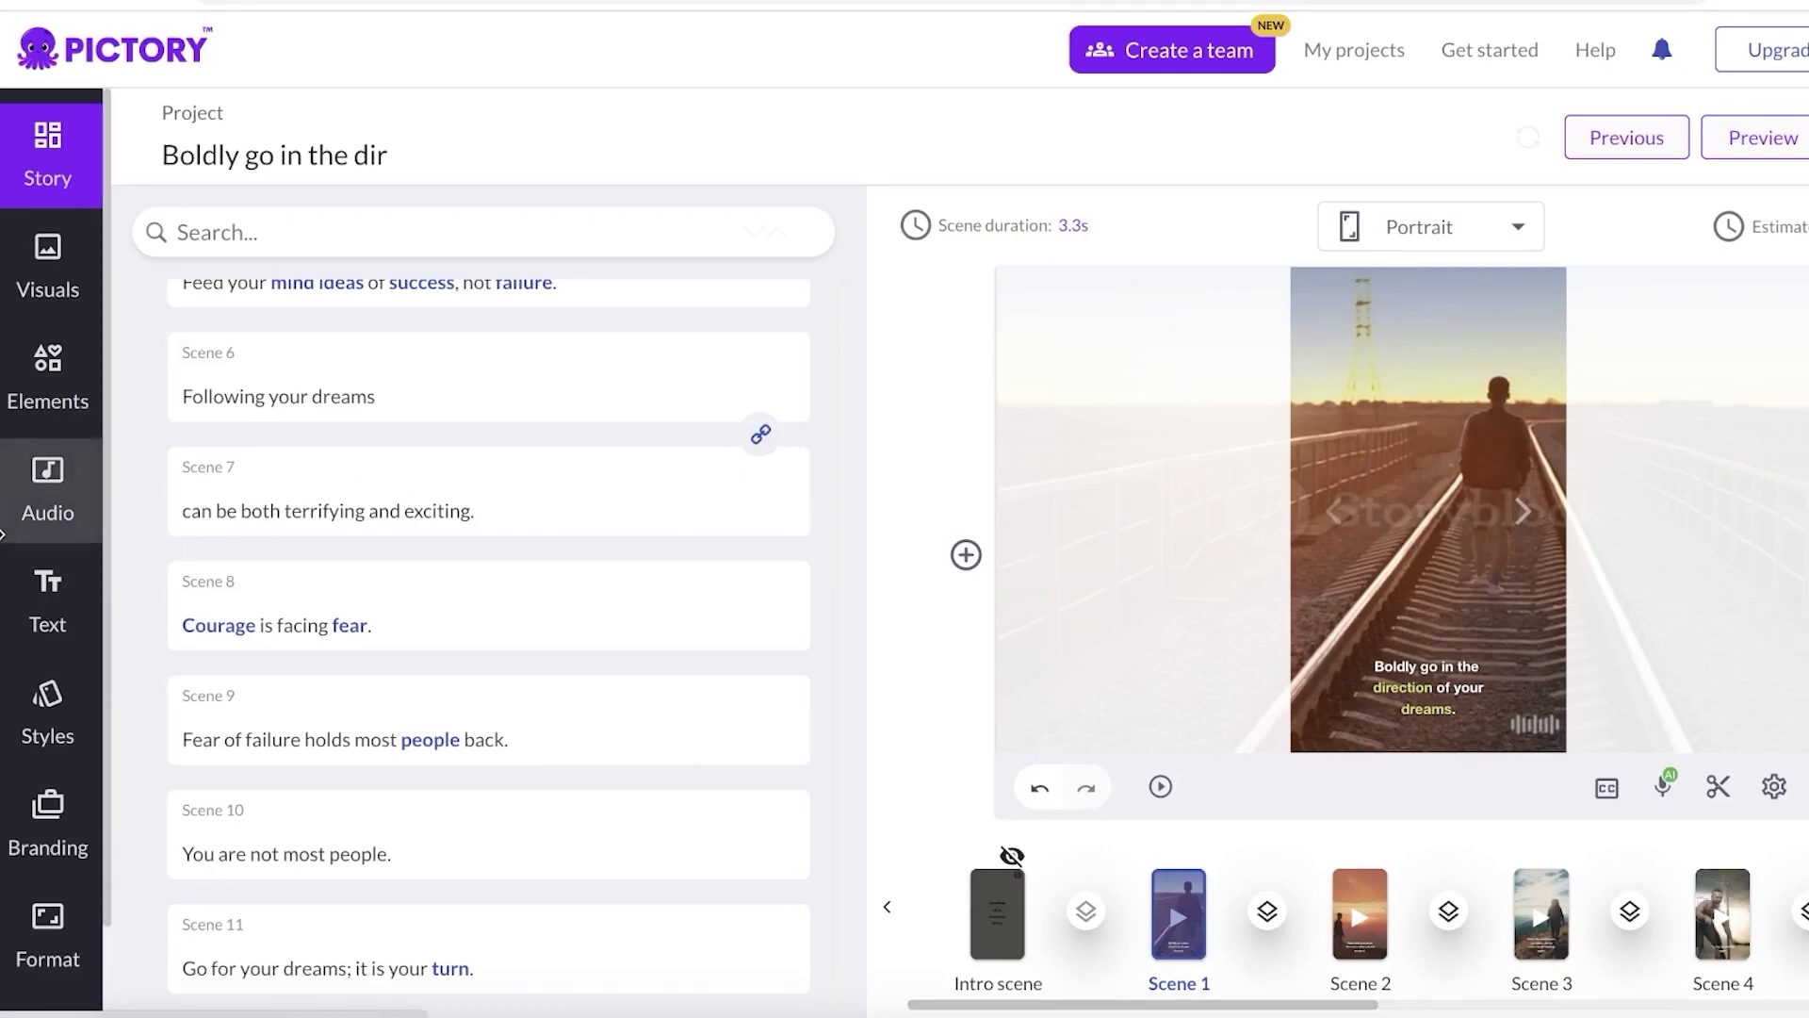
Filter the voice-over tracks to show only male voices.
click(13, 511)
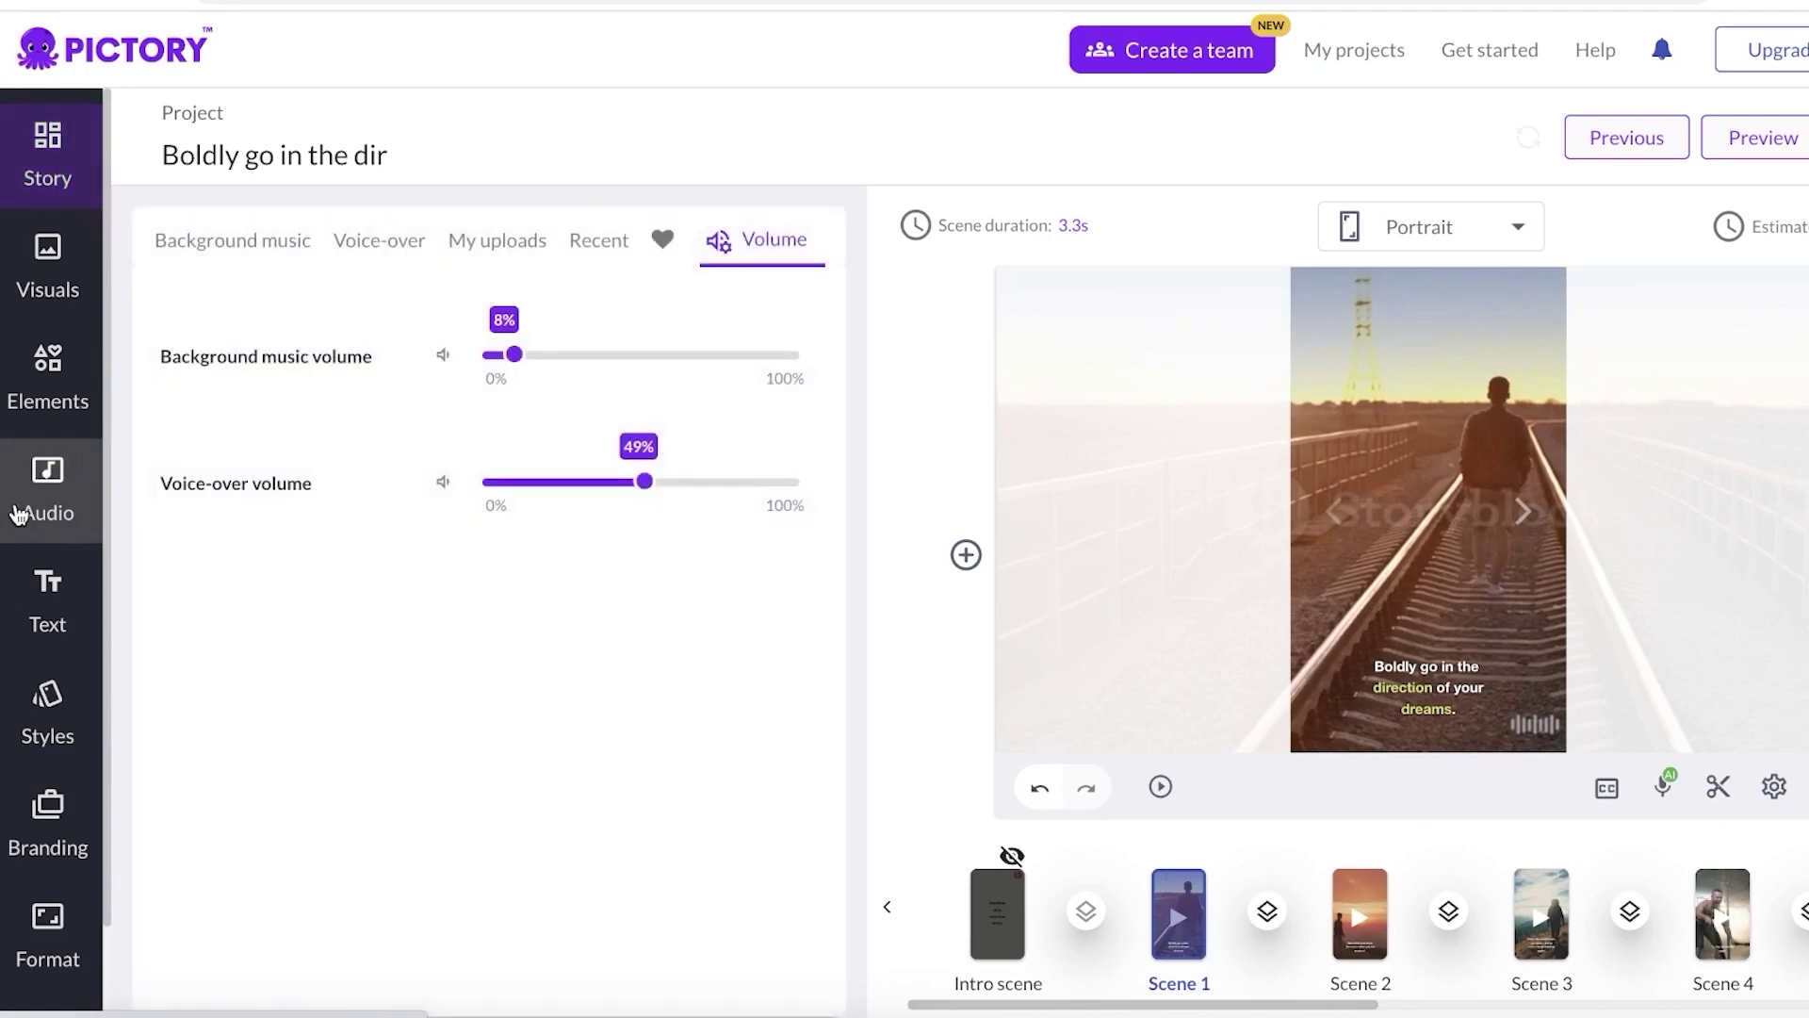
click(215, 242)
click(396, 242)
scroll(264, 674, down, 5)
scroll(276, 690, up, 5)
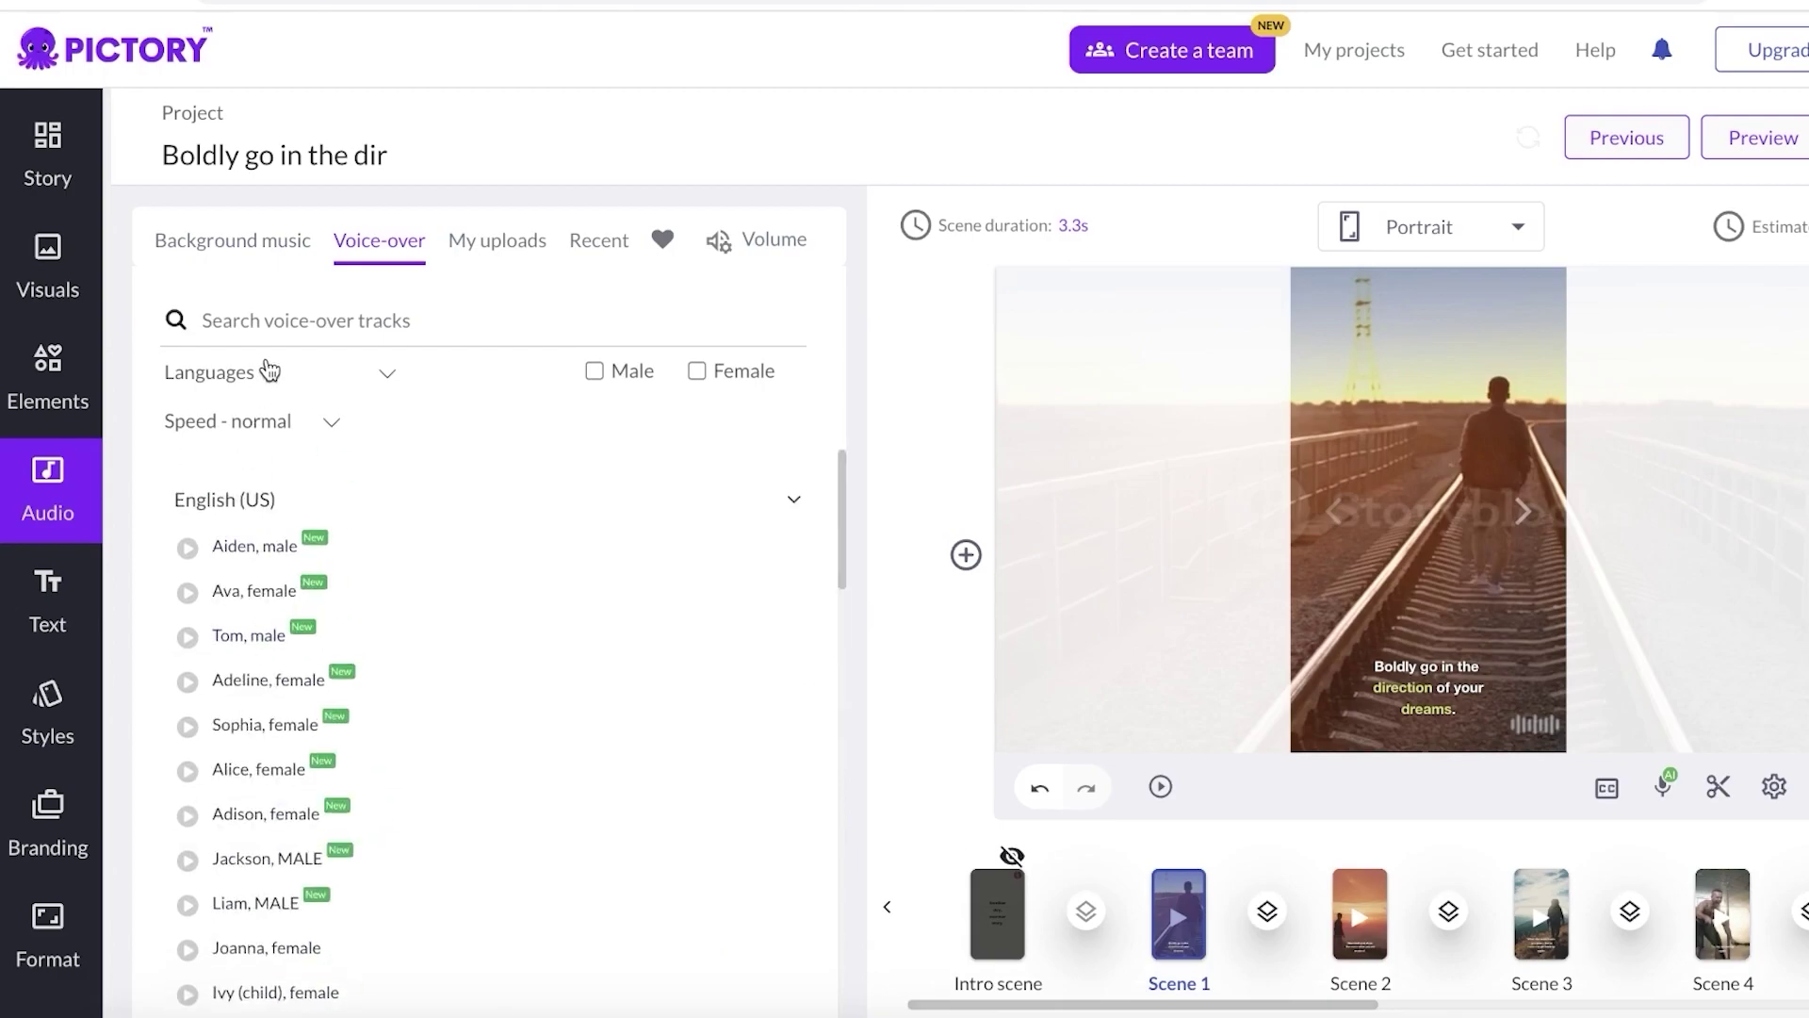
click(594, 371)
scroll(202, 638, up, 4)
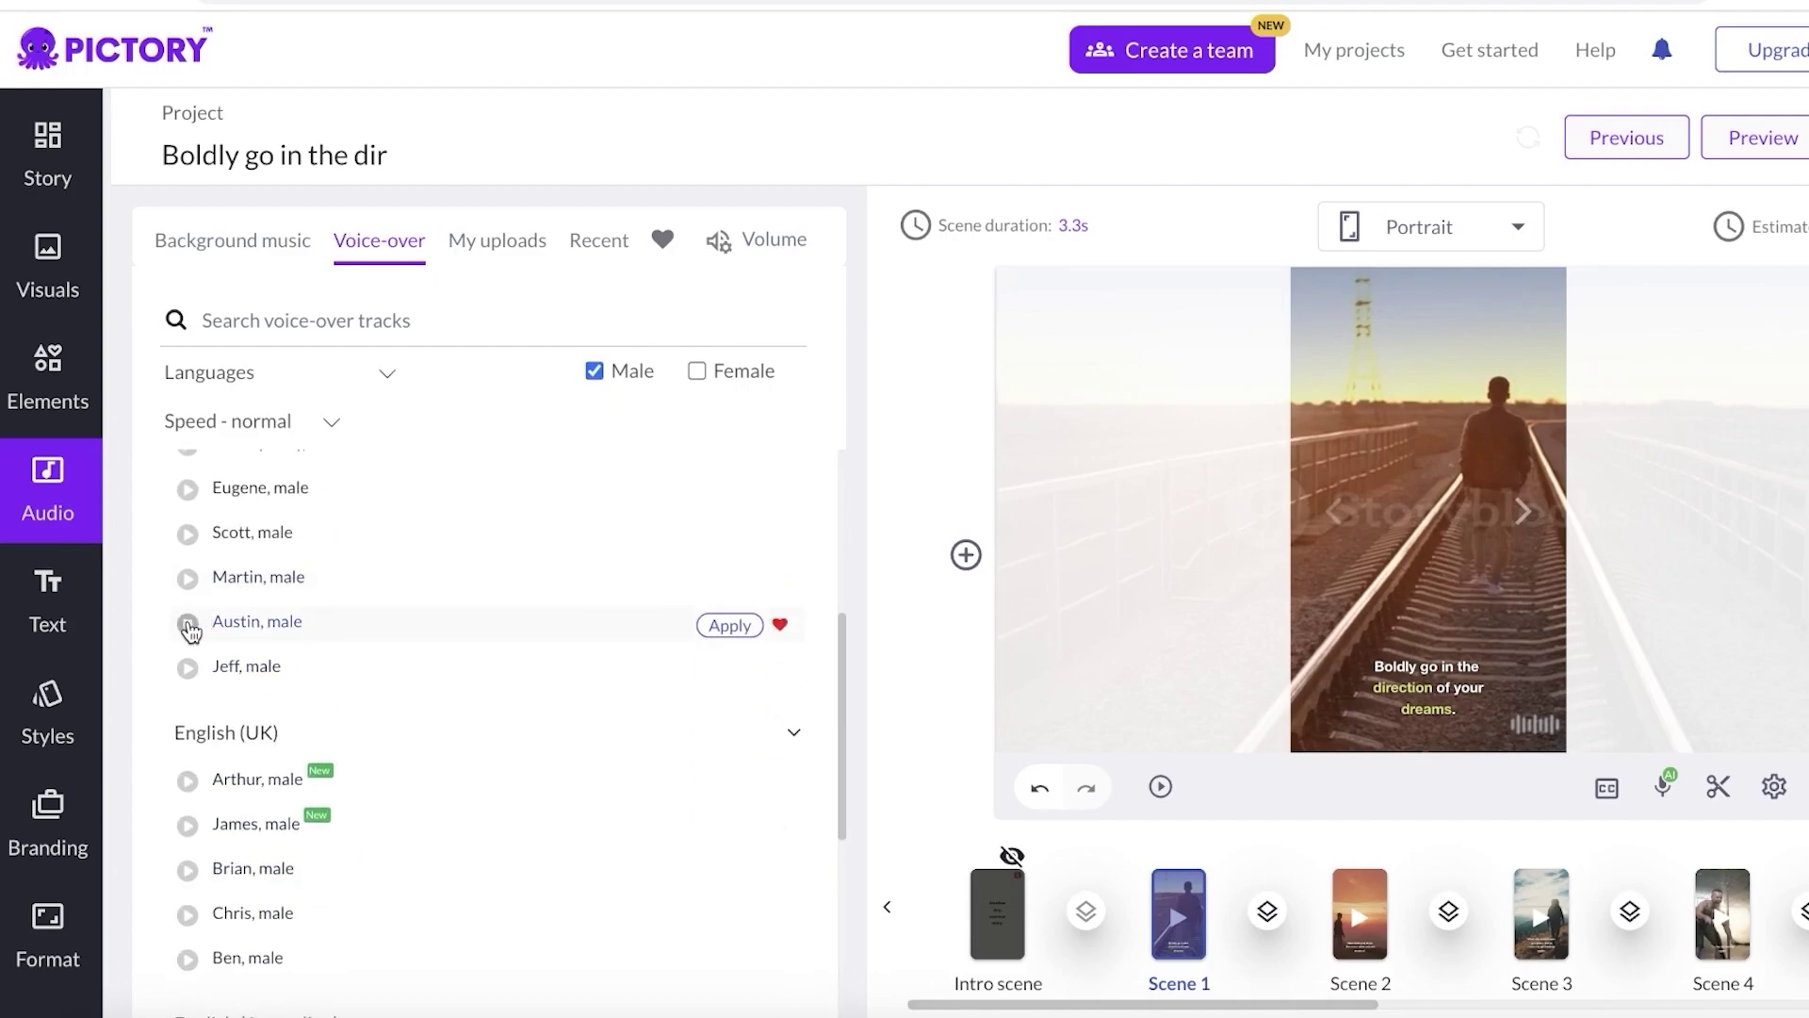
Listen to the US English male voices Austin and Matthew, and apply Matthew as the voice-over.
click(189, 625)
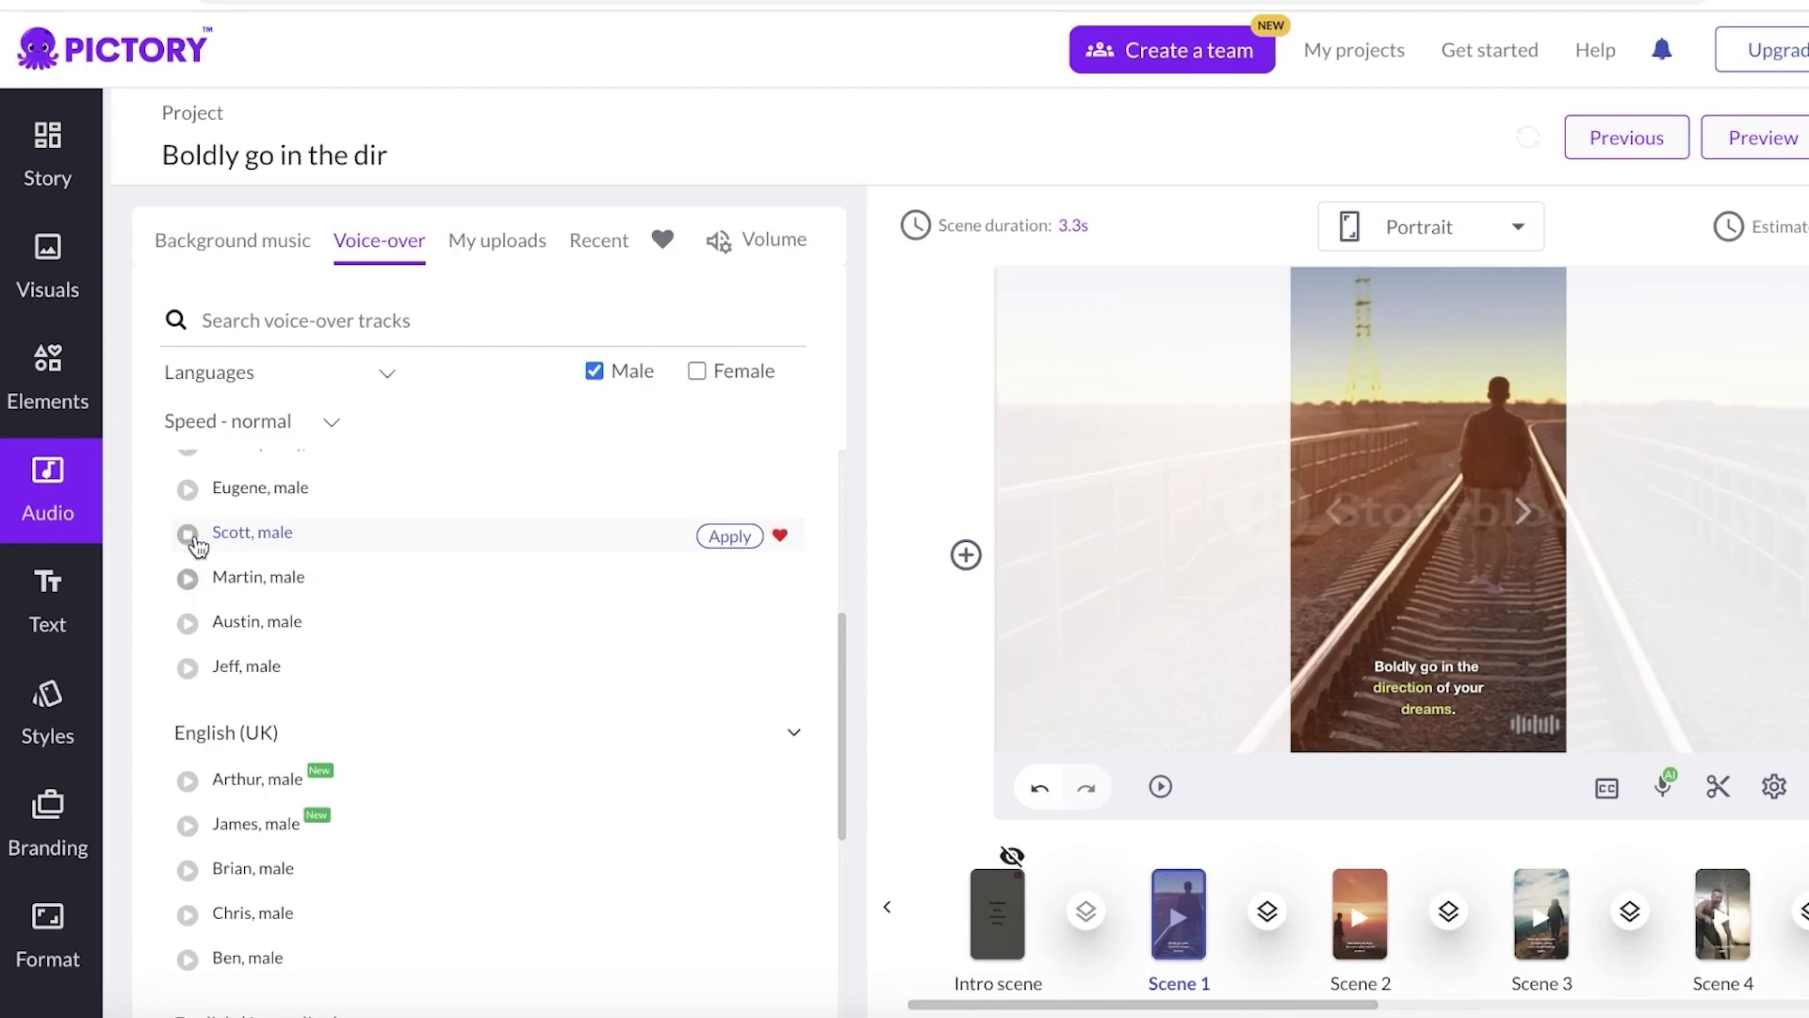
scroll(195, 544, up, 3)
click(186, 634)
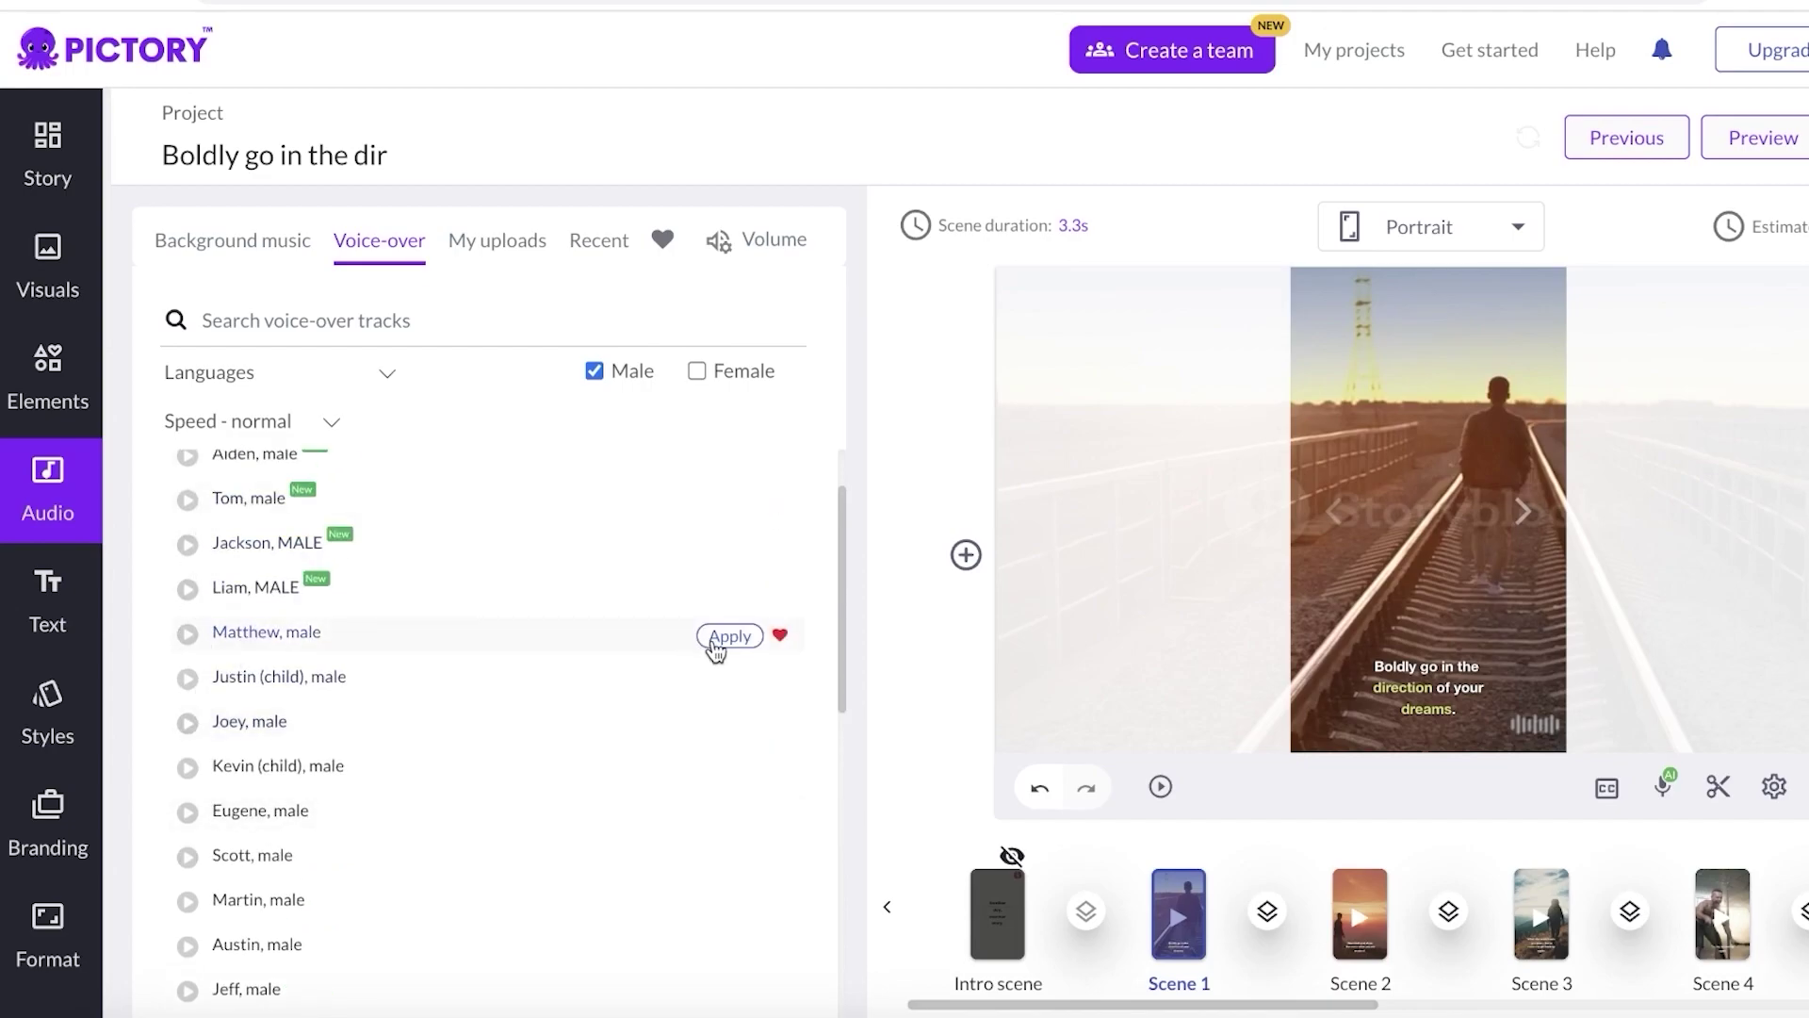
click(713, 643)
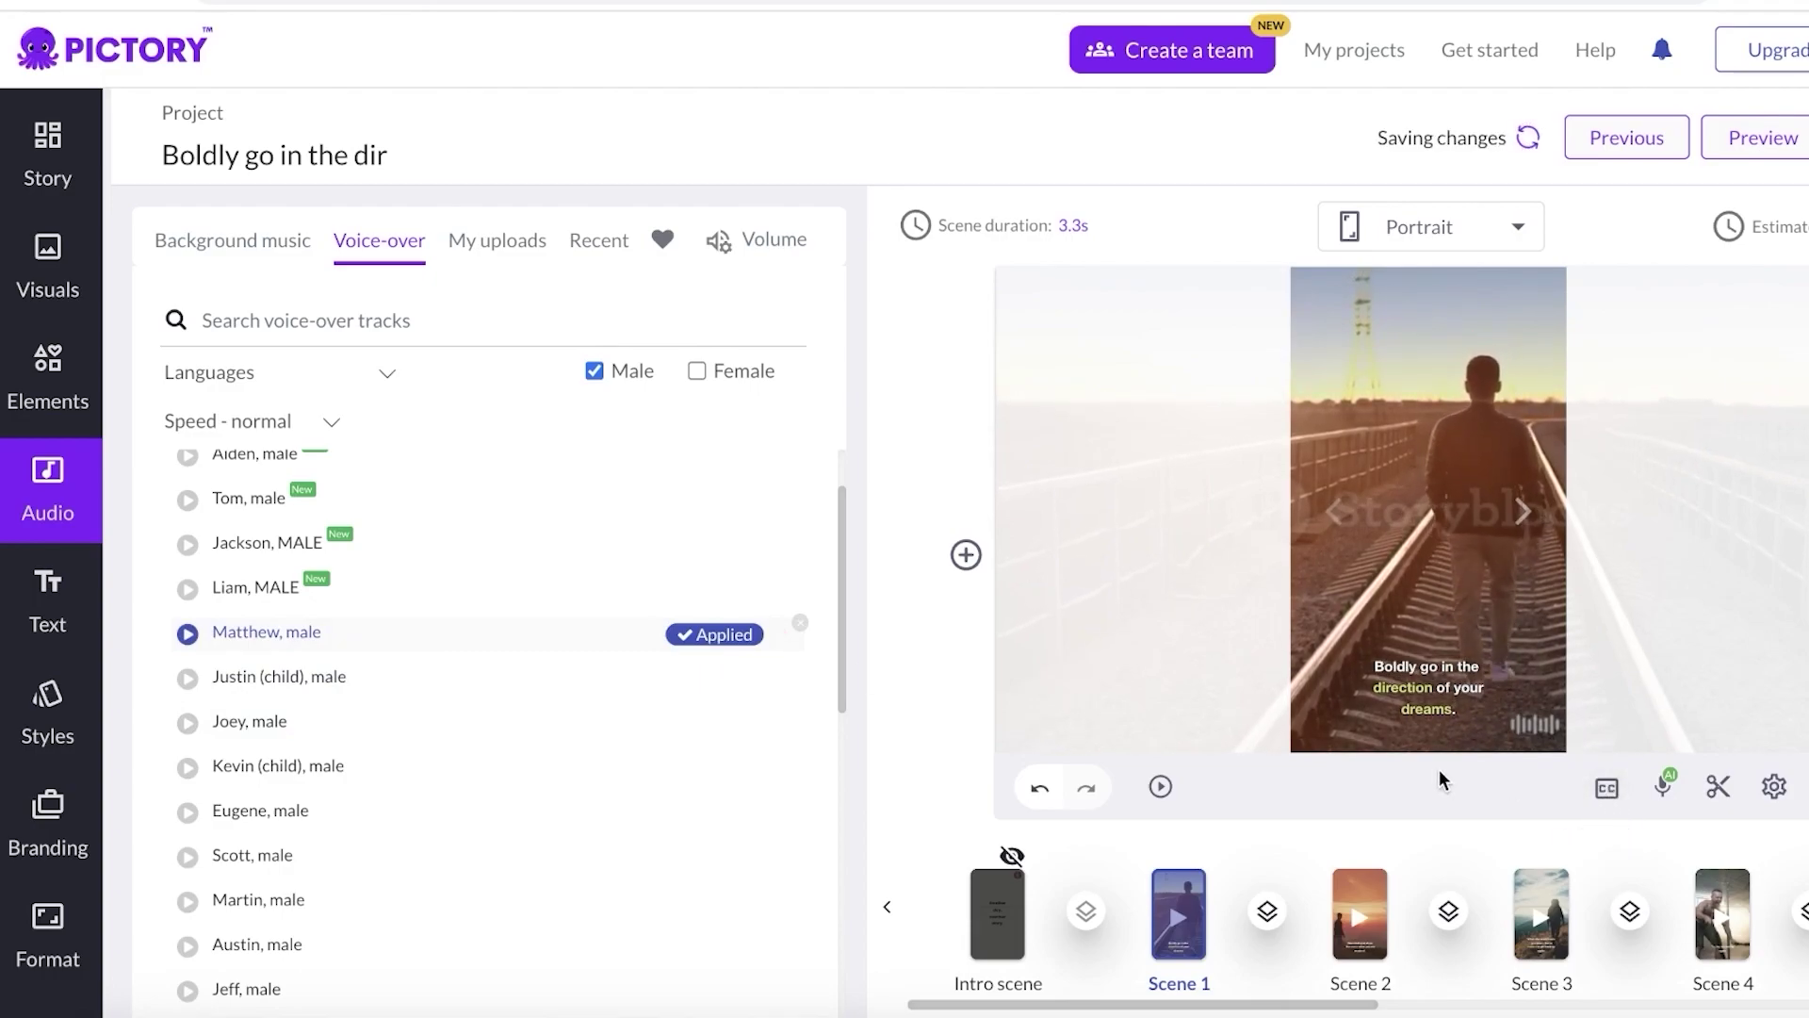
Preview the video with the new voice and set the background music volume to 10%.
click(1603, 141)
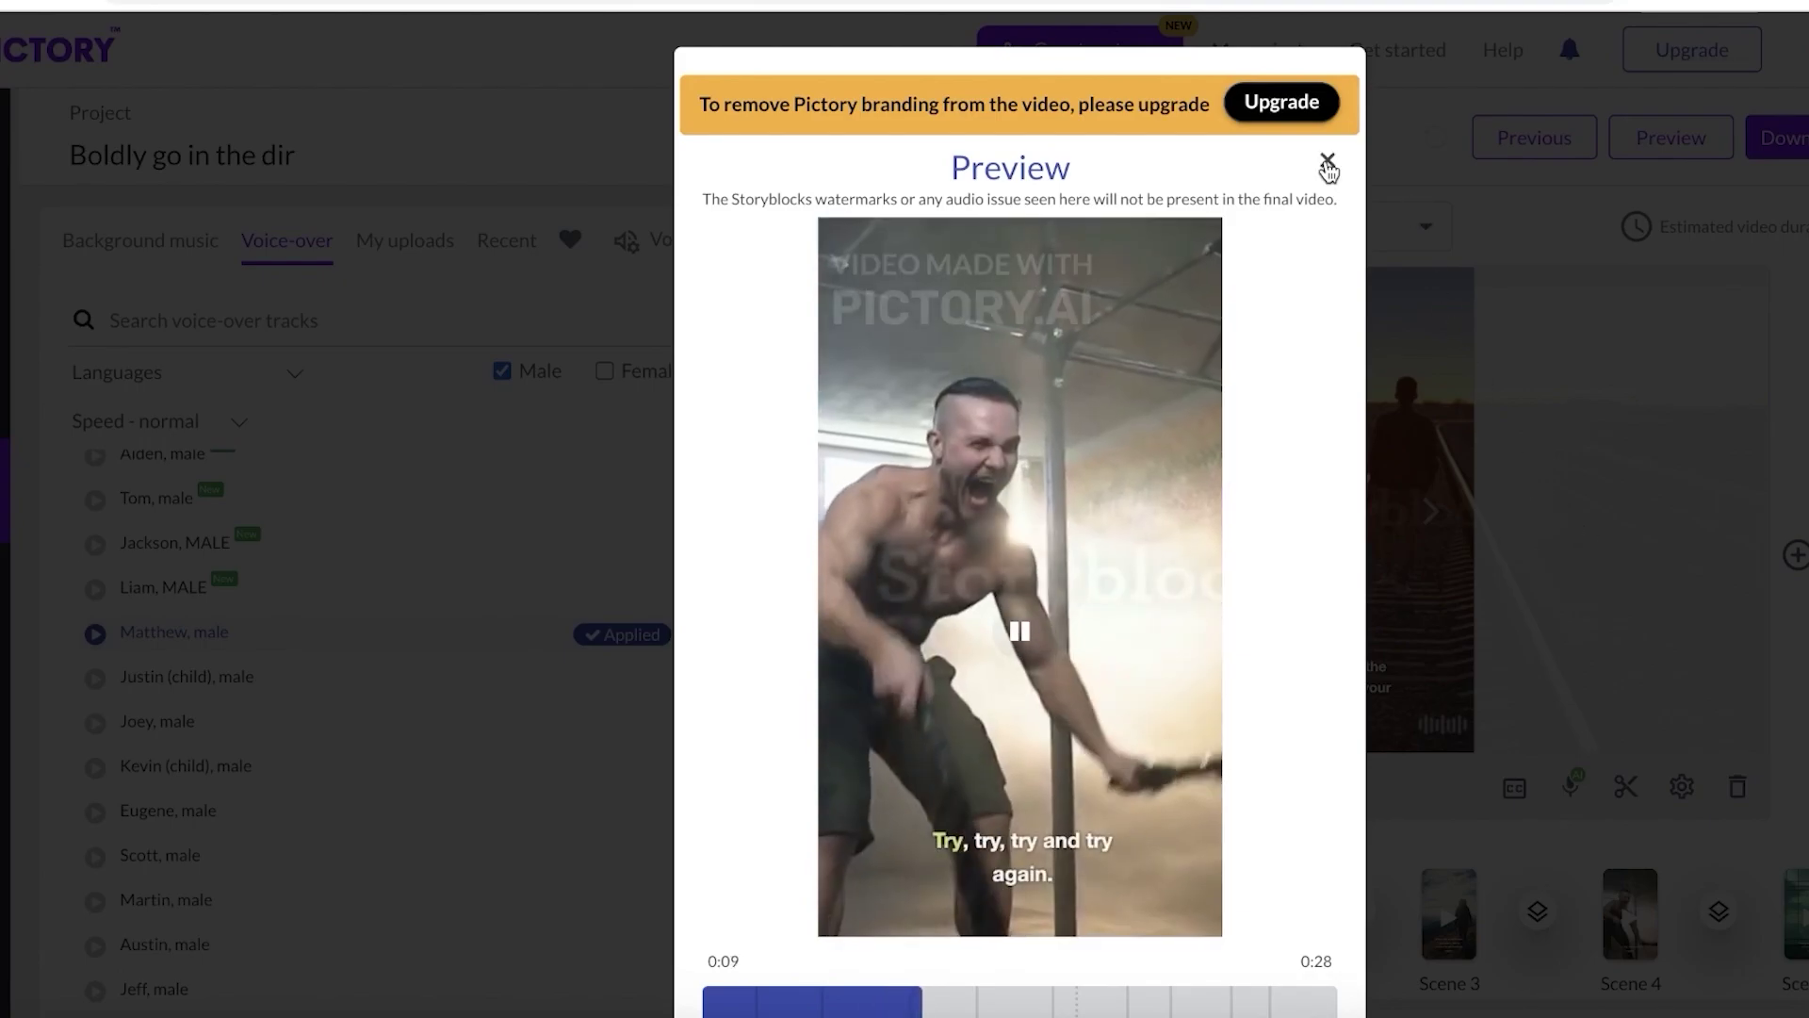
click(1327, 161)
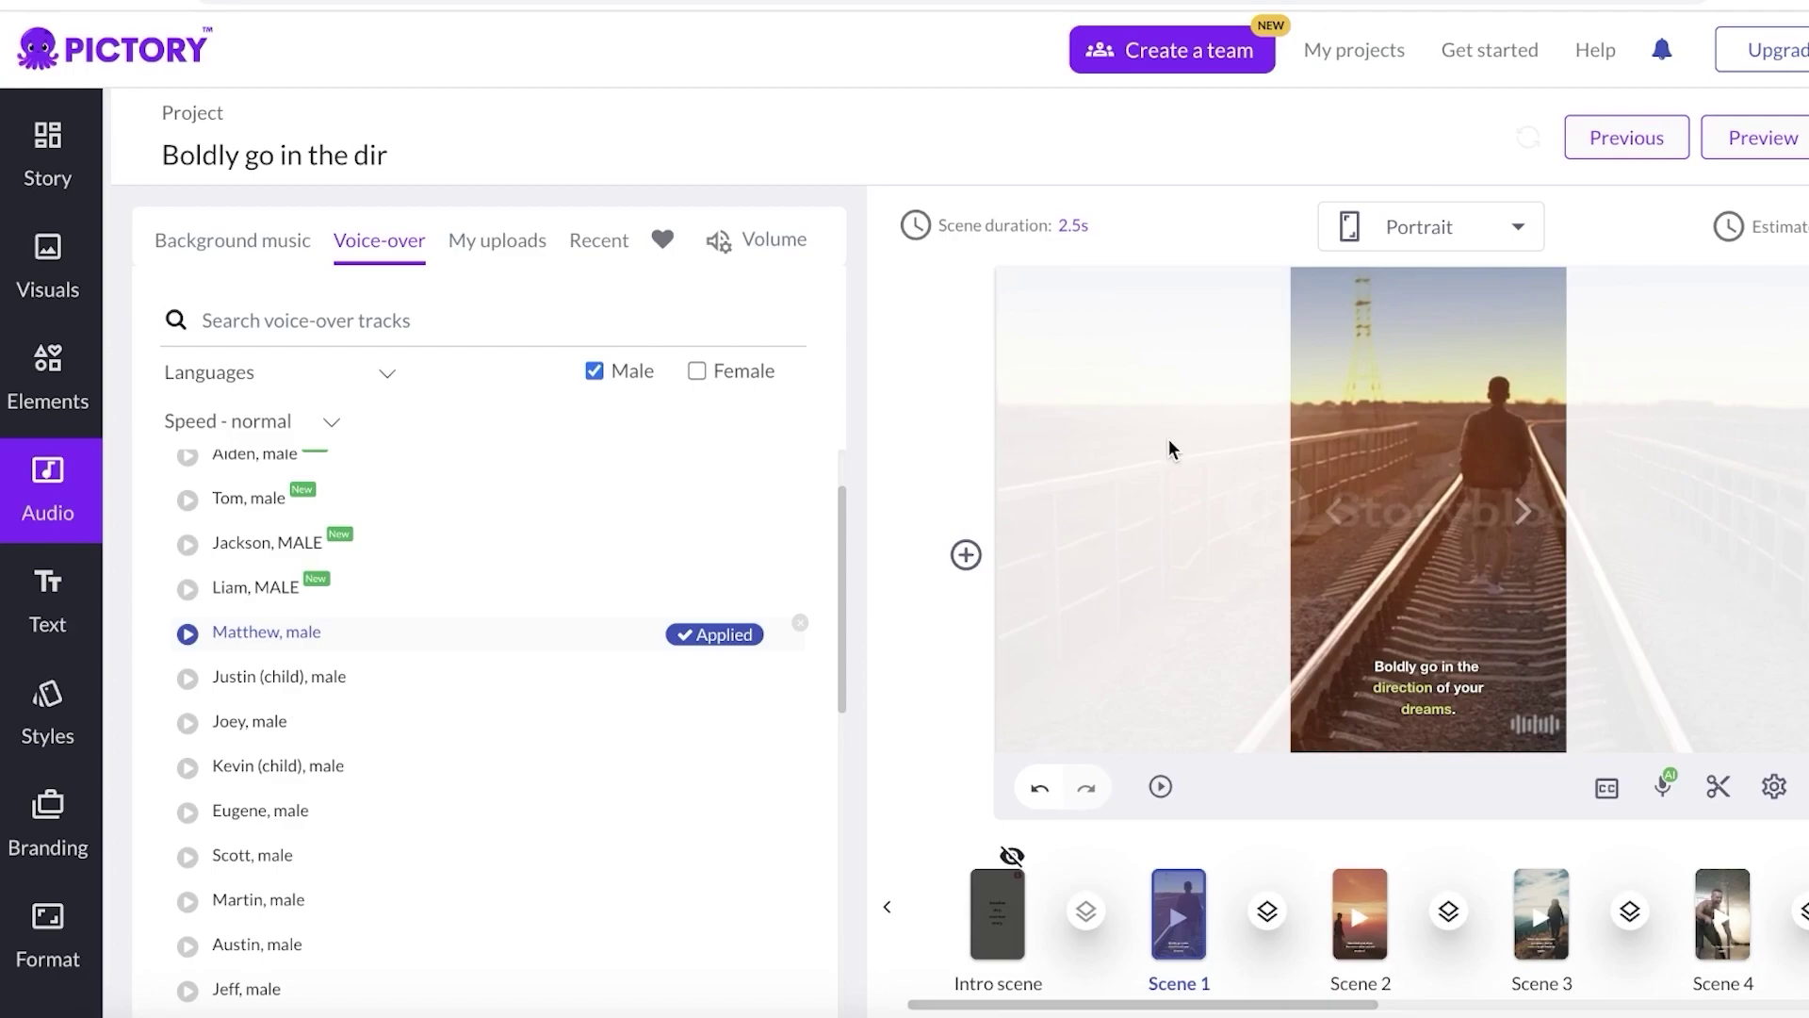
click(725, 249)
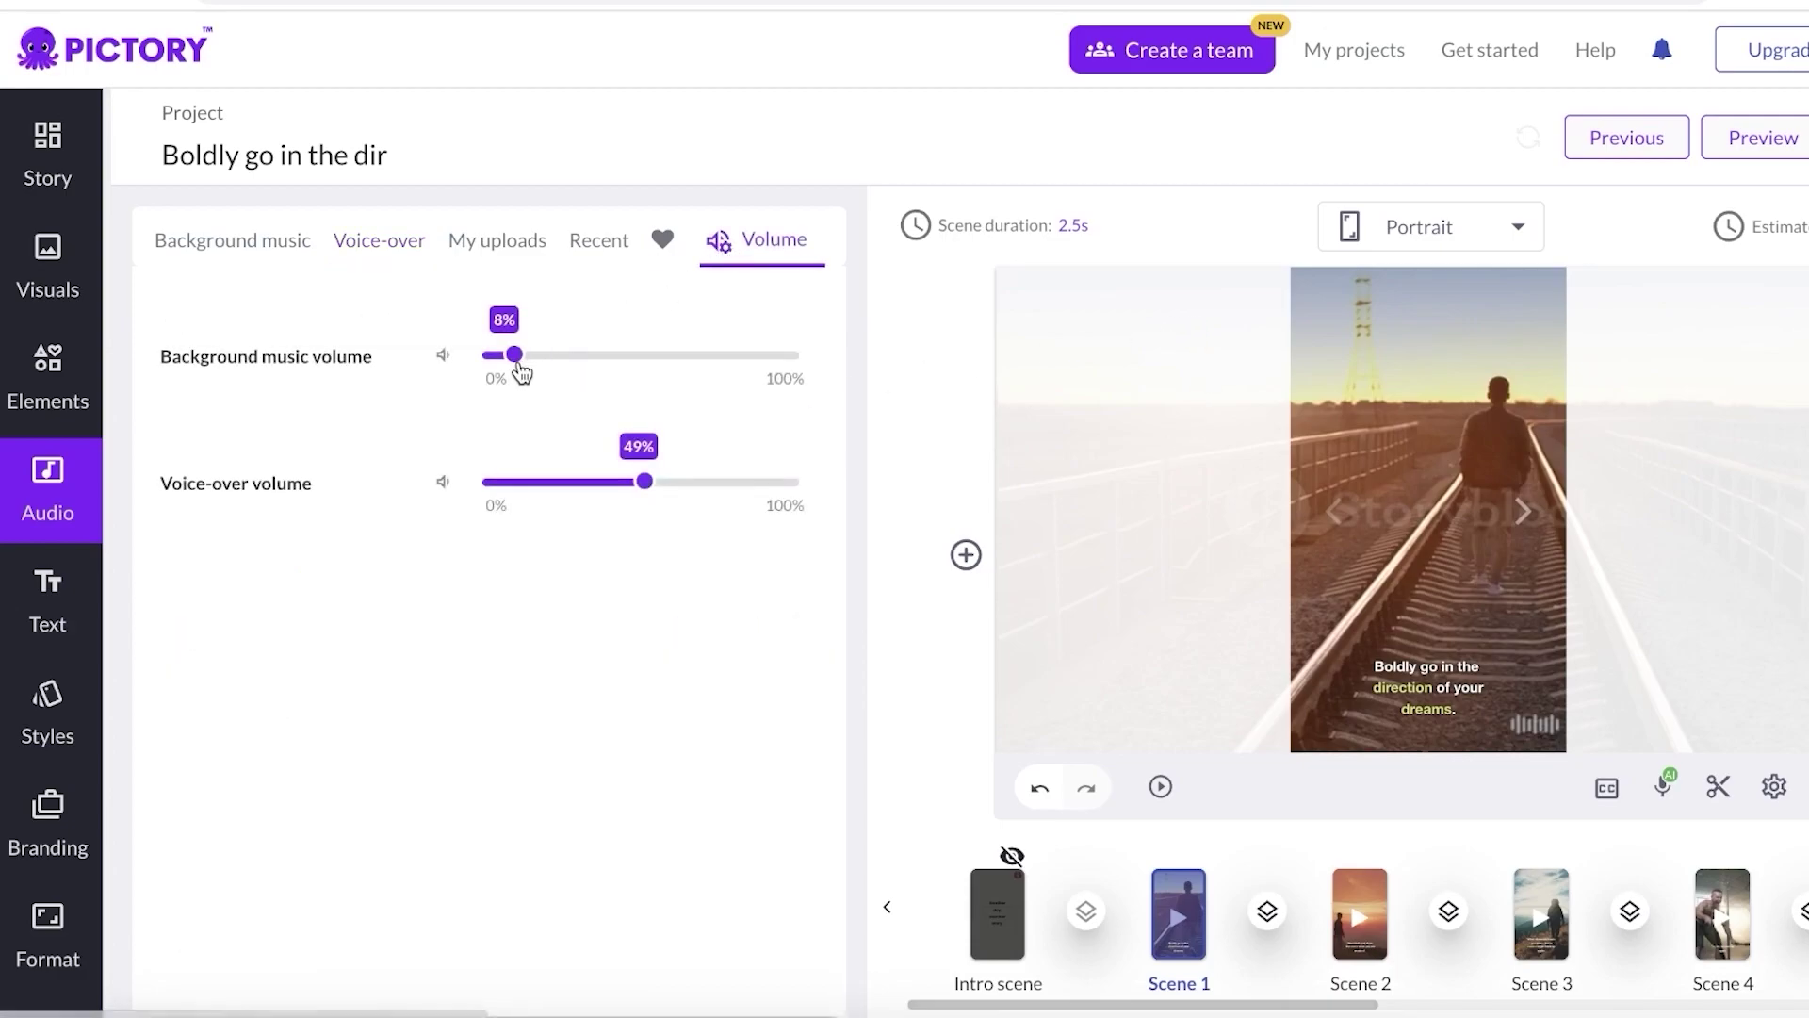
drag(516, 365, 518, 365)
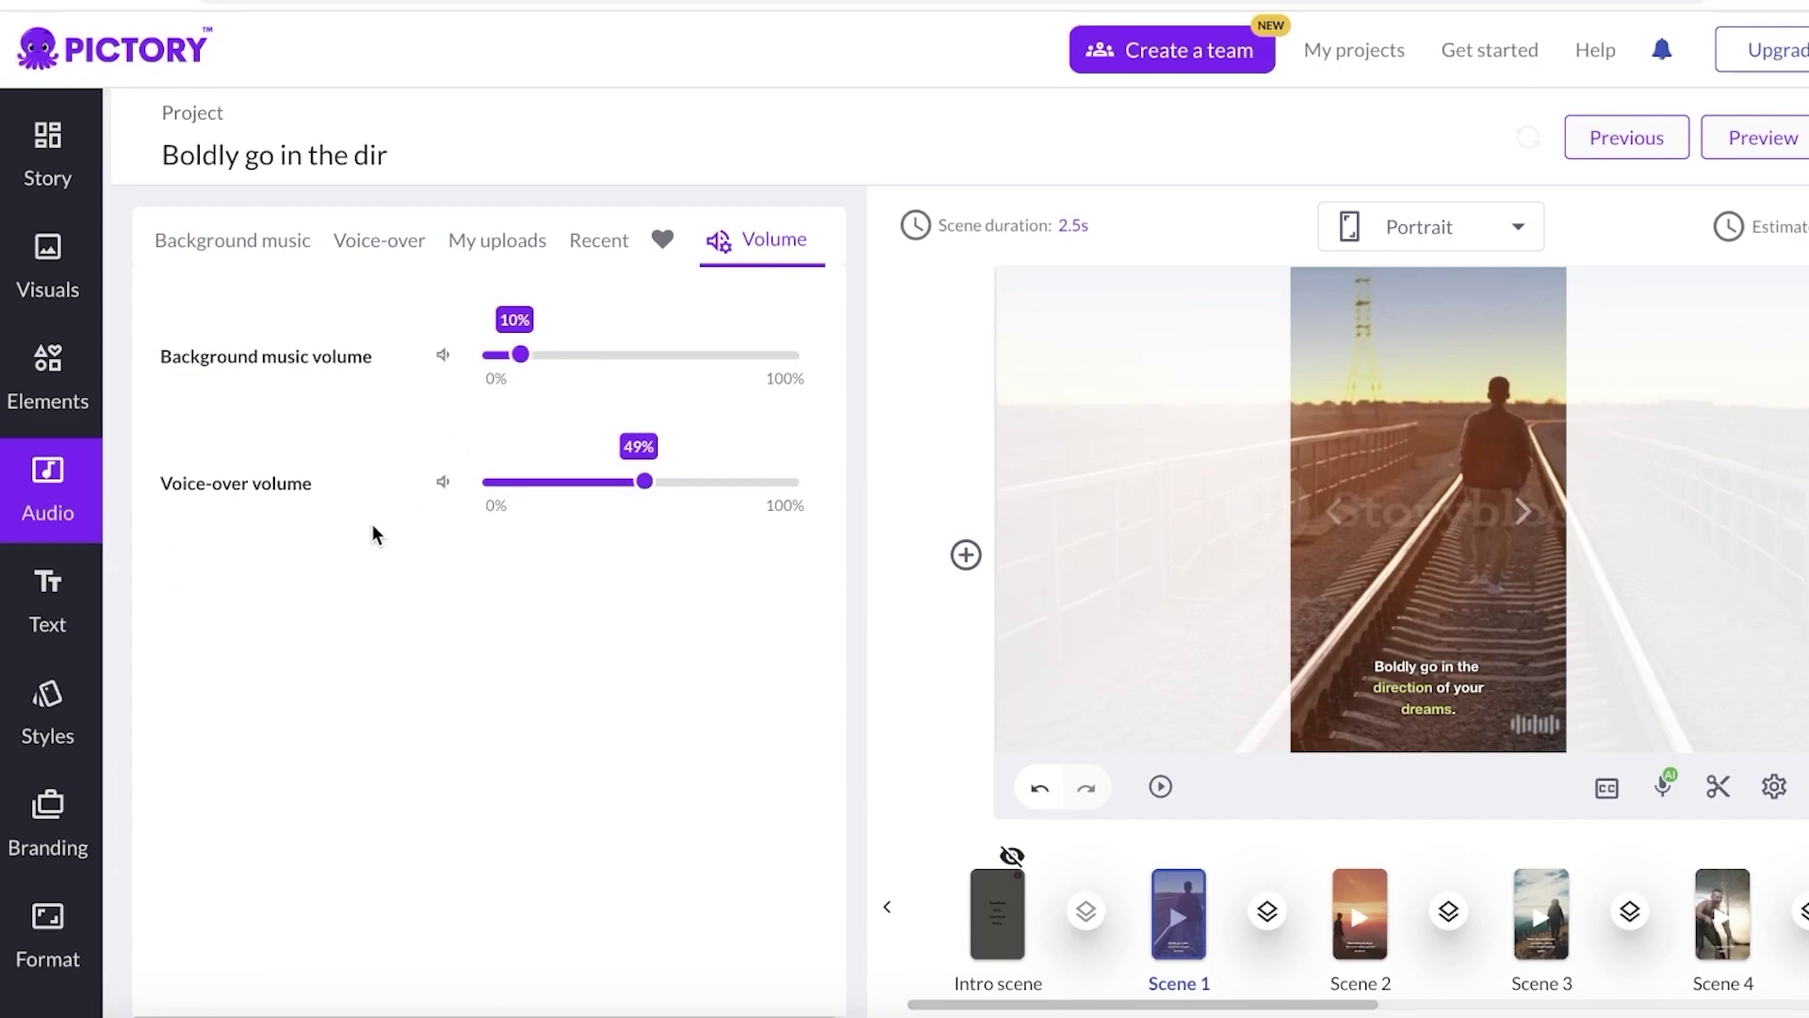
Set the voice-over speed to 116% and preview the video.
click(45, 476)
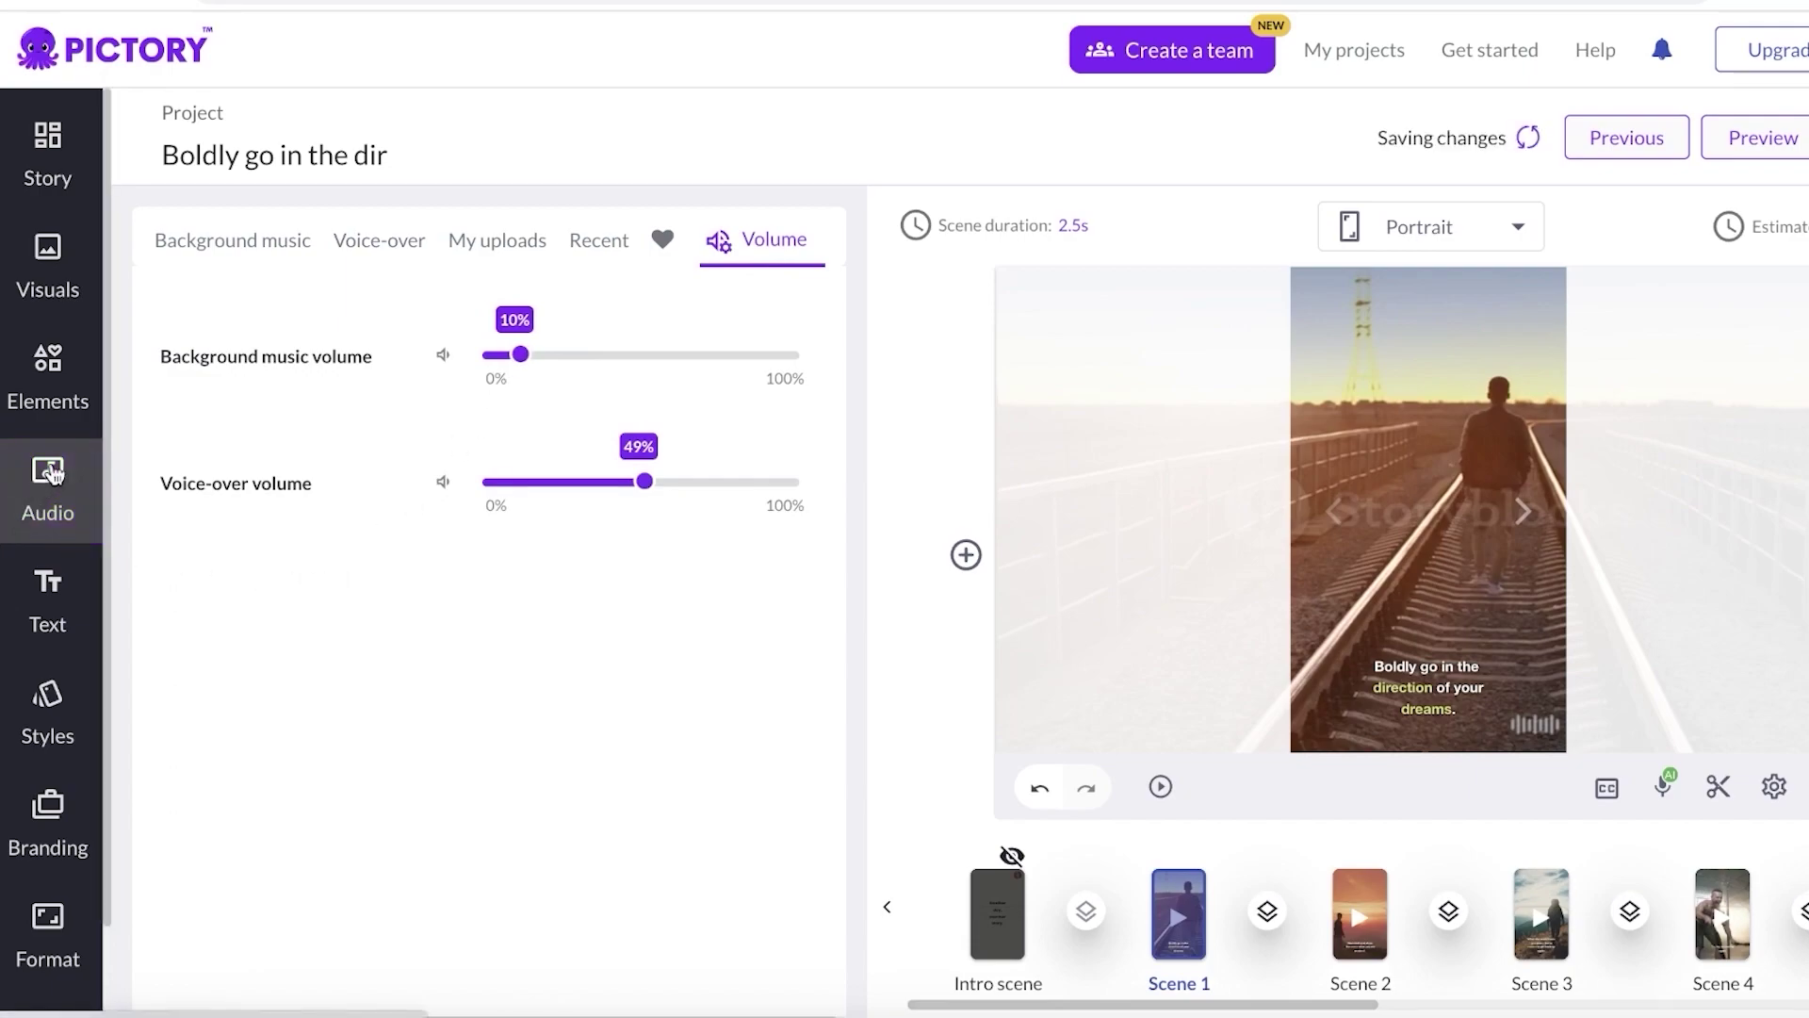
click(358, 240)
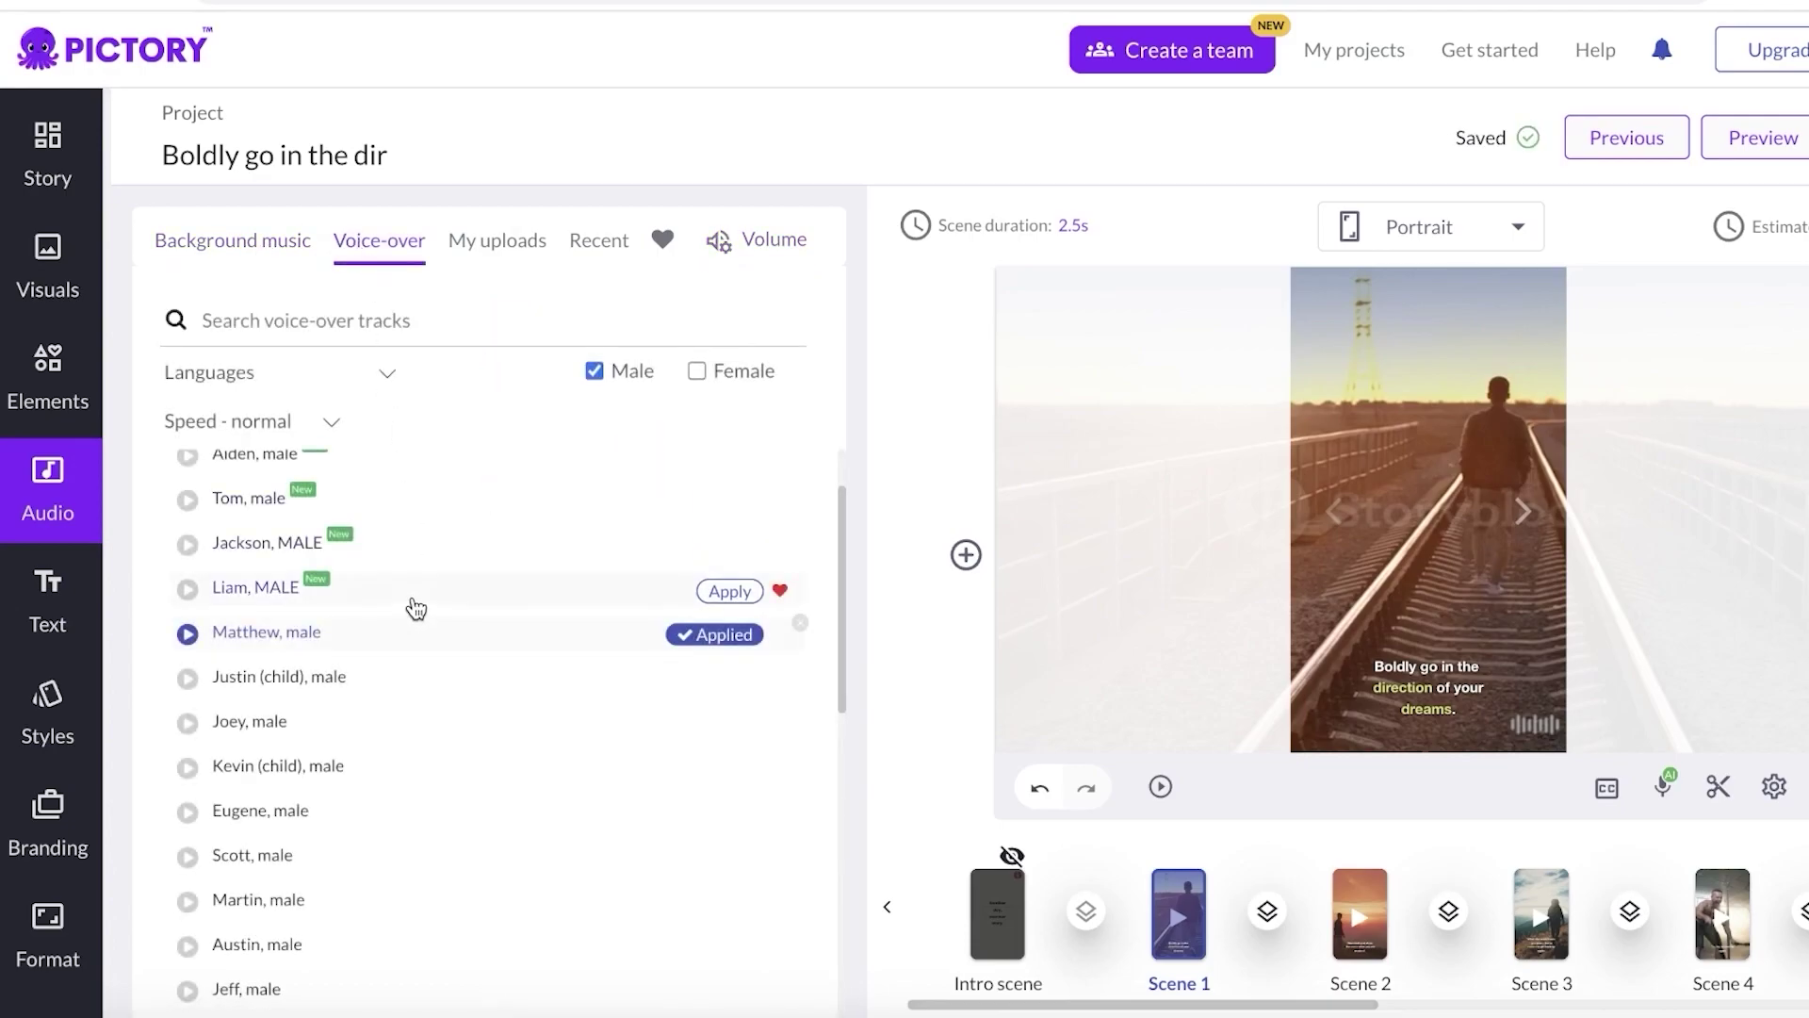
scroll(396, 669, down, 5)
scroll(396, 674, up, 4)
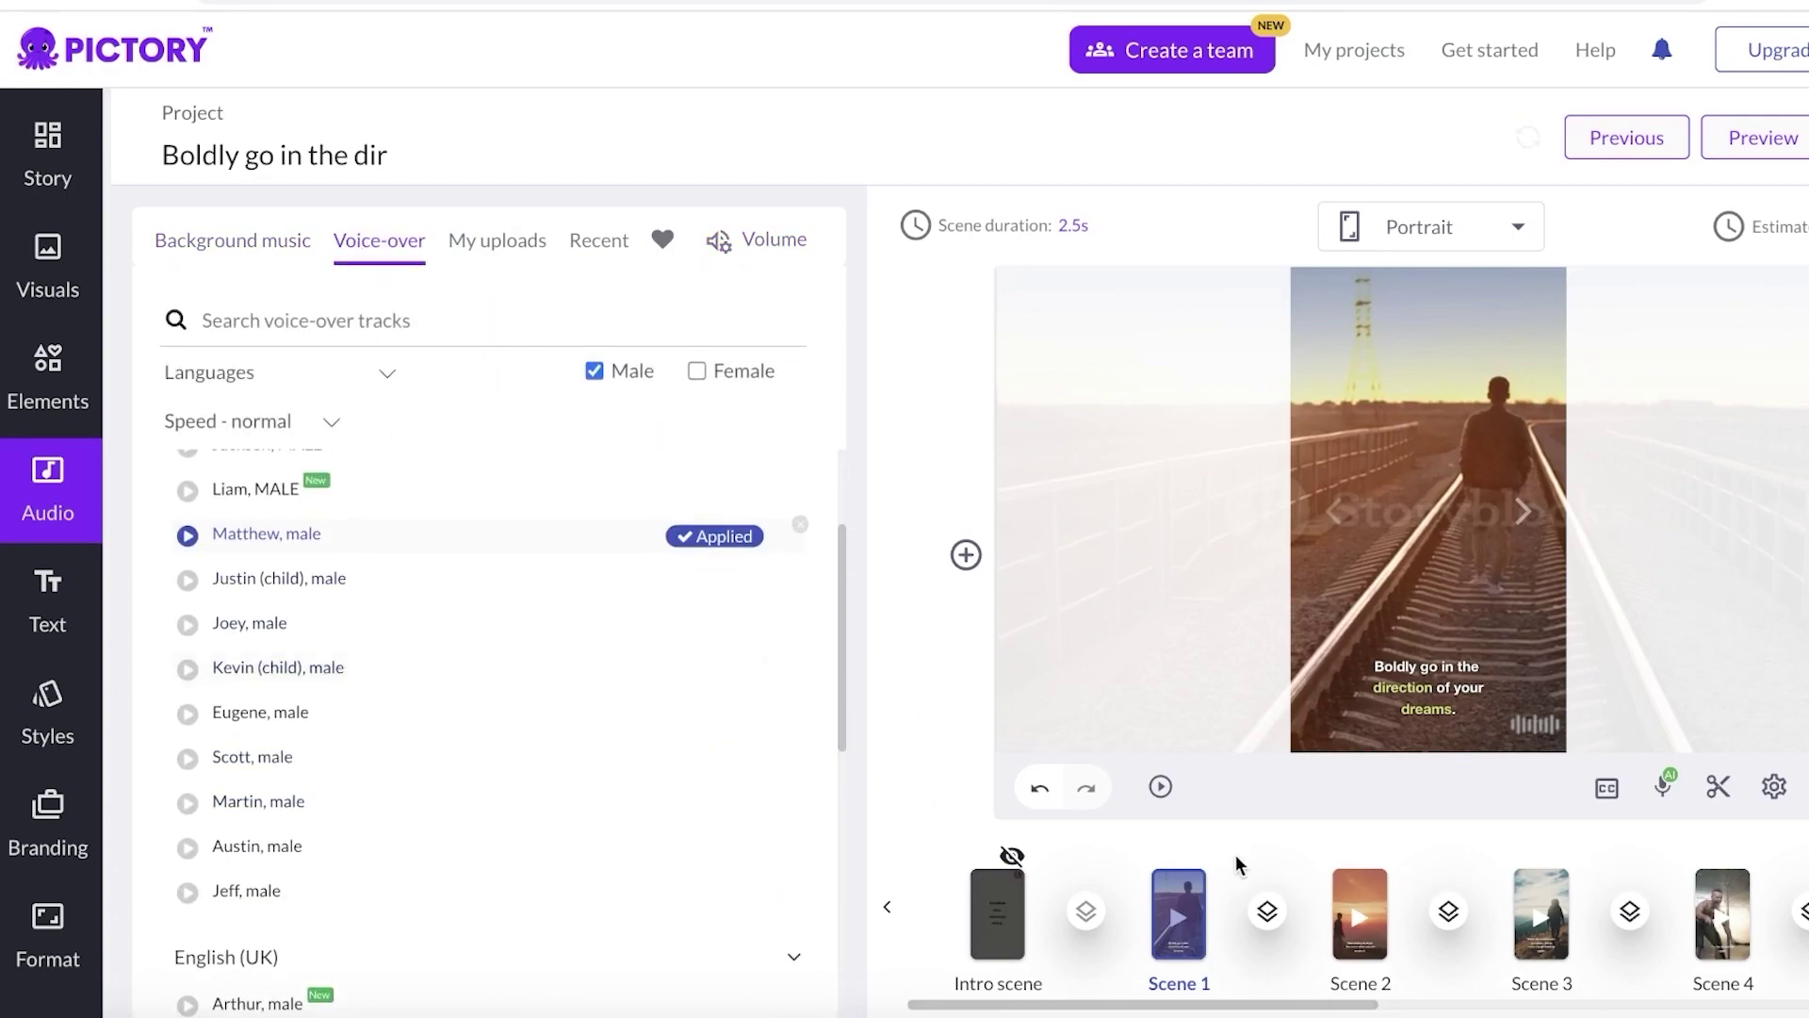
click(1775, 788)
click(254, 424)
drag(164, 514, 184, 525)
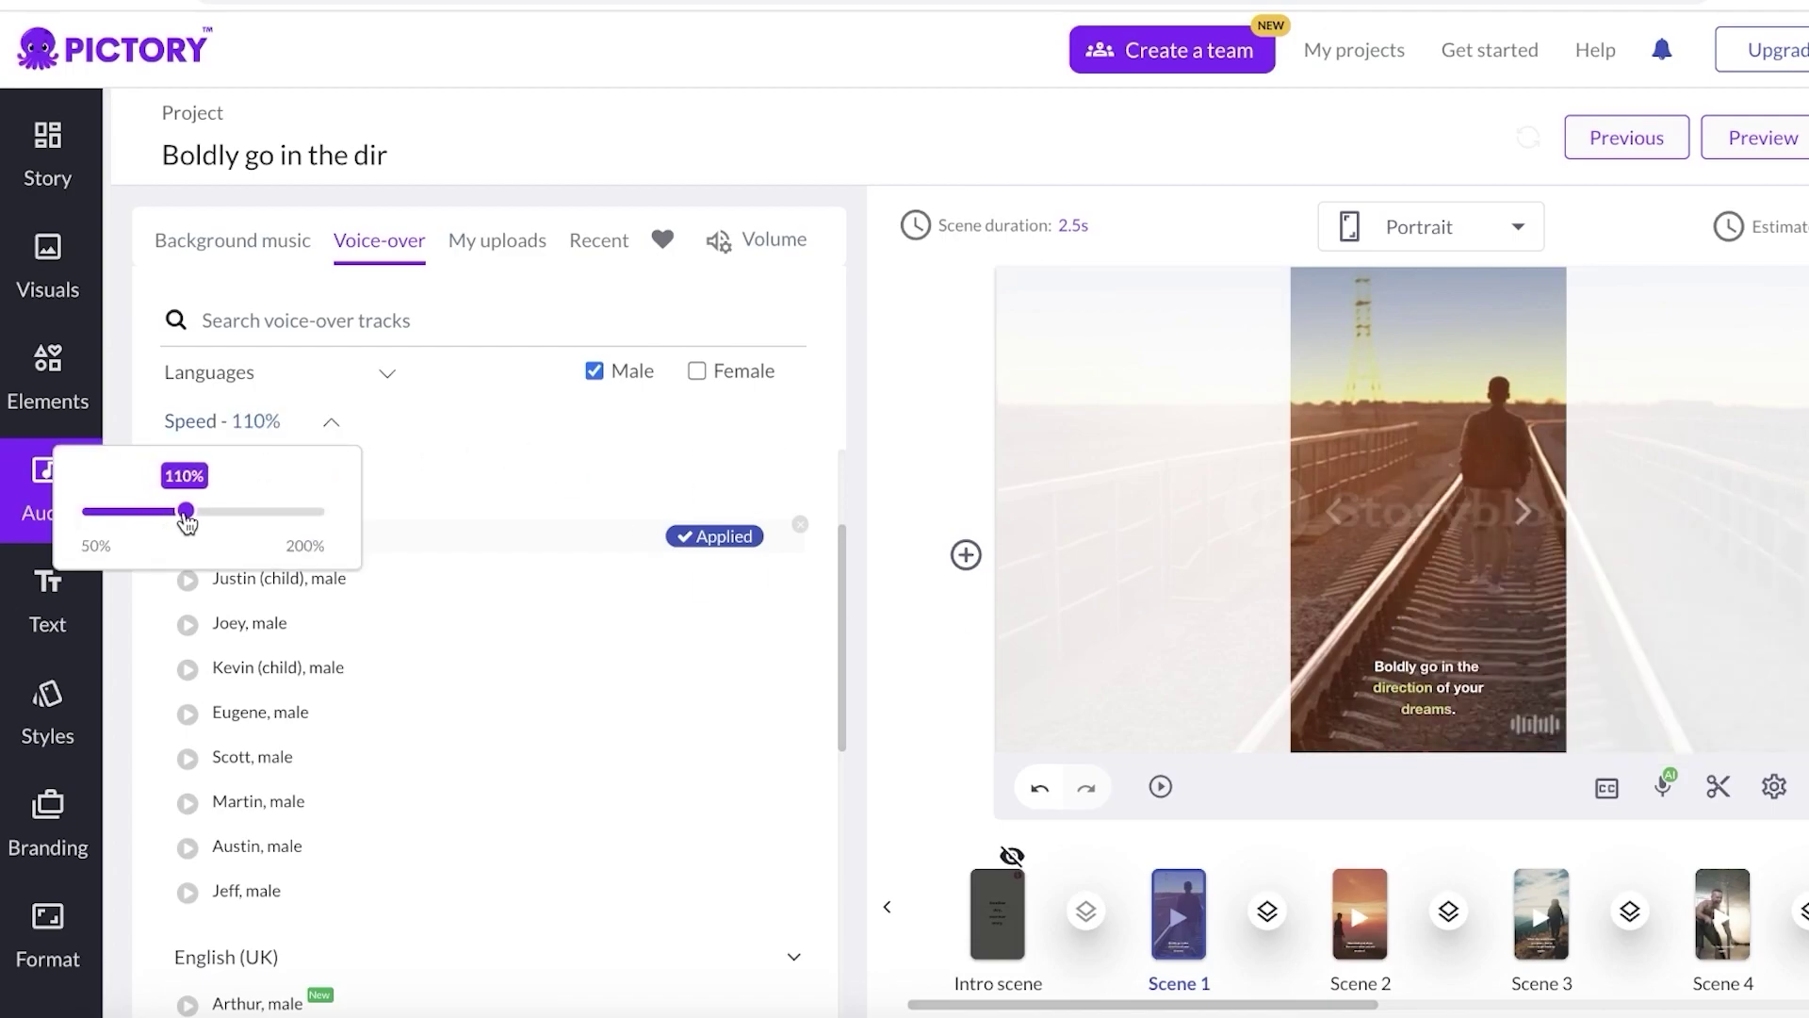
click(262, 426)
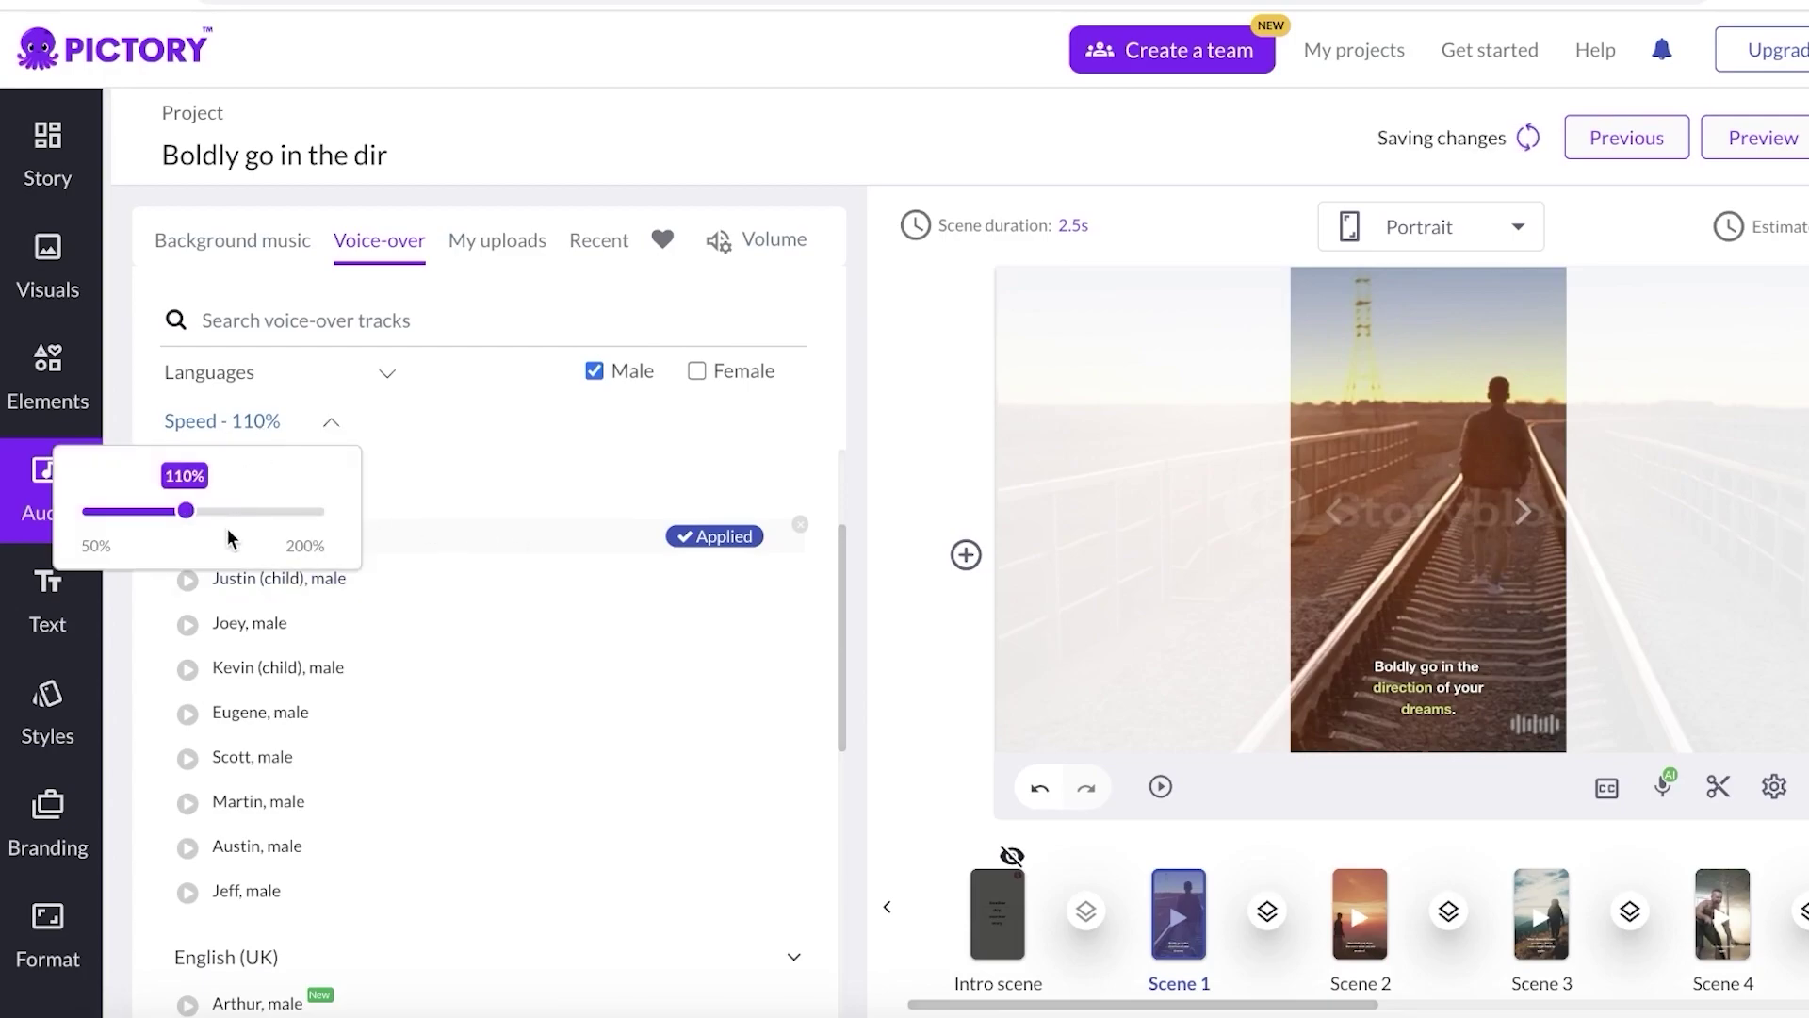
drag(185, 523, 195, 517)
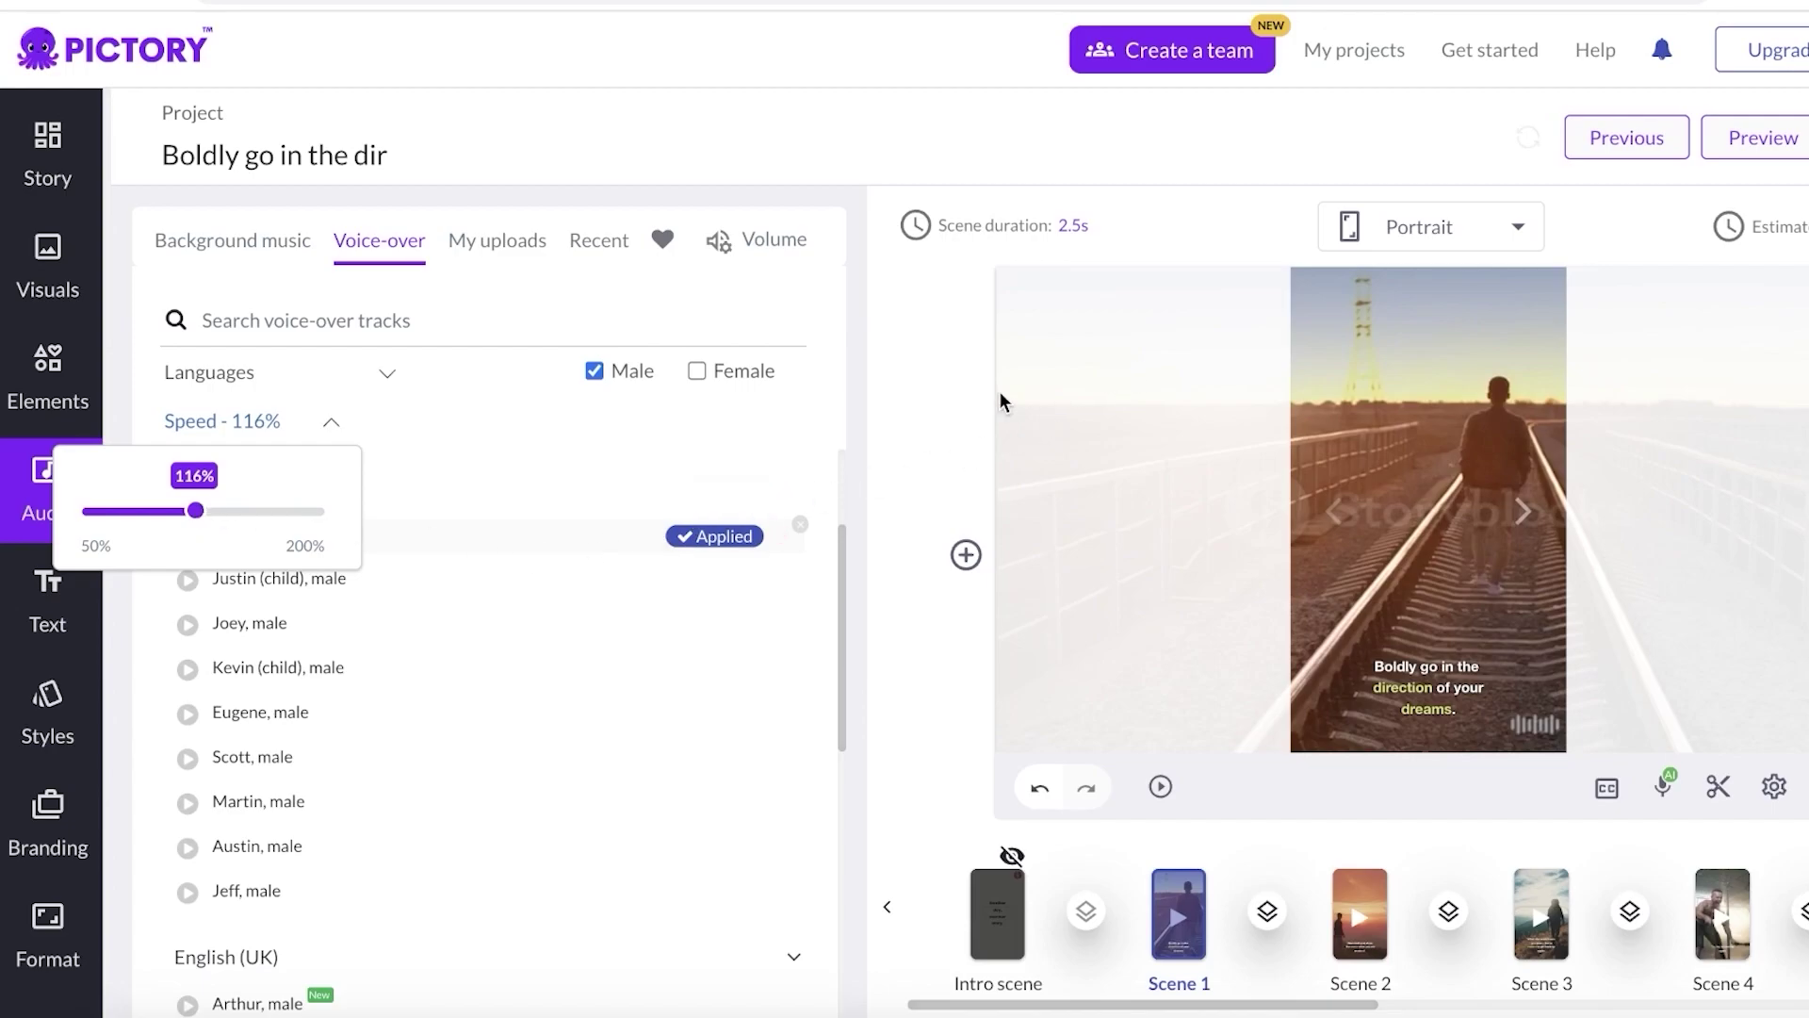
click(961, 396)
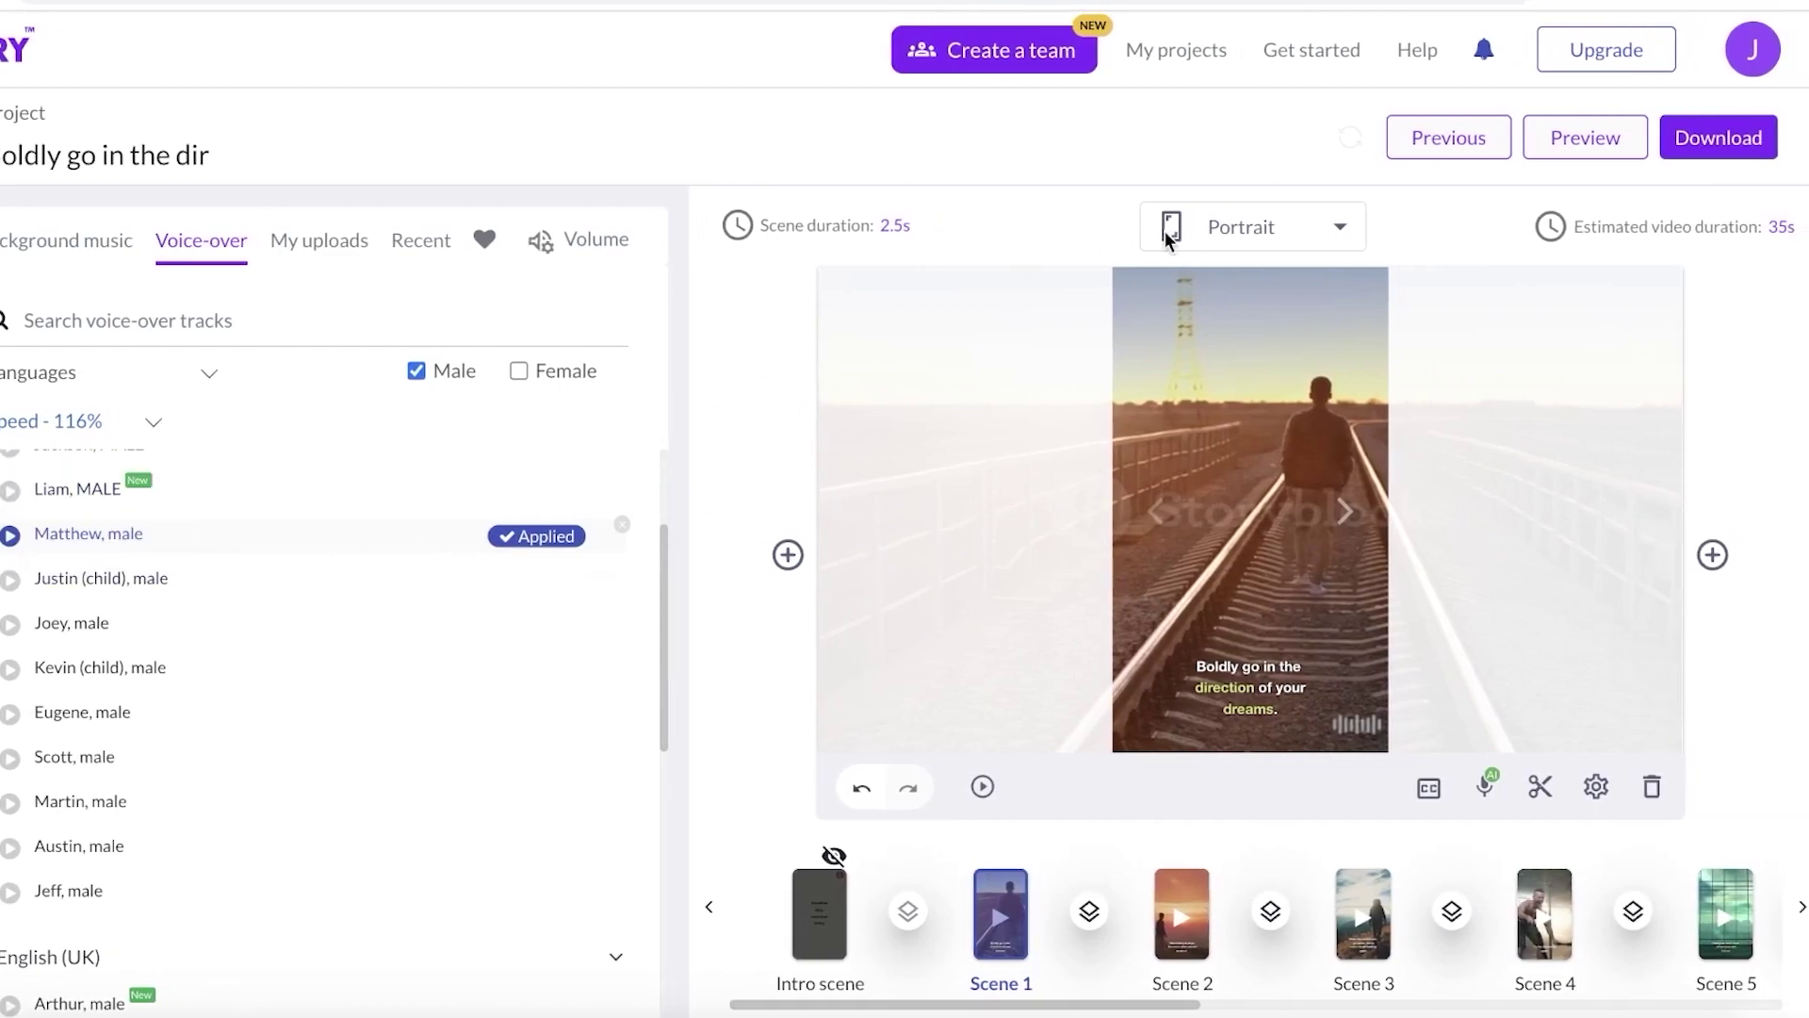
click(1532, 153)
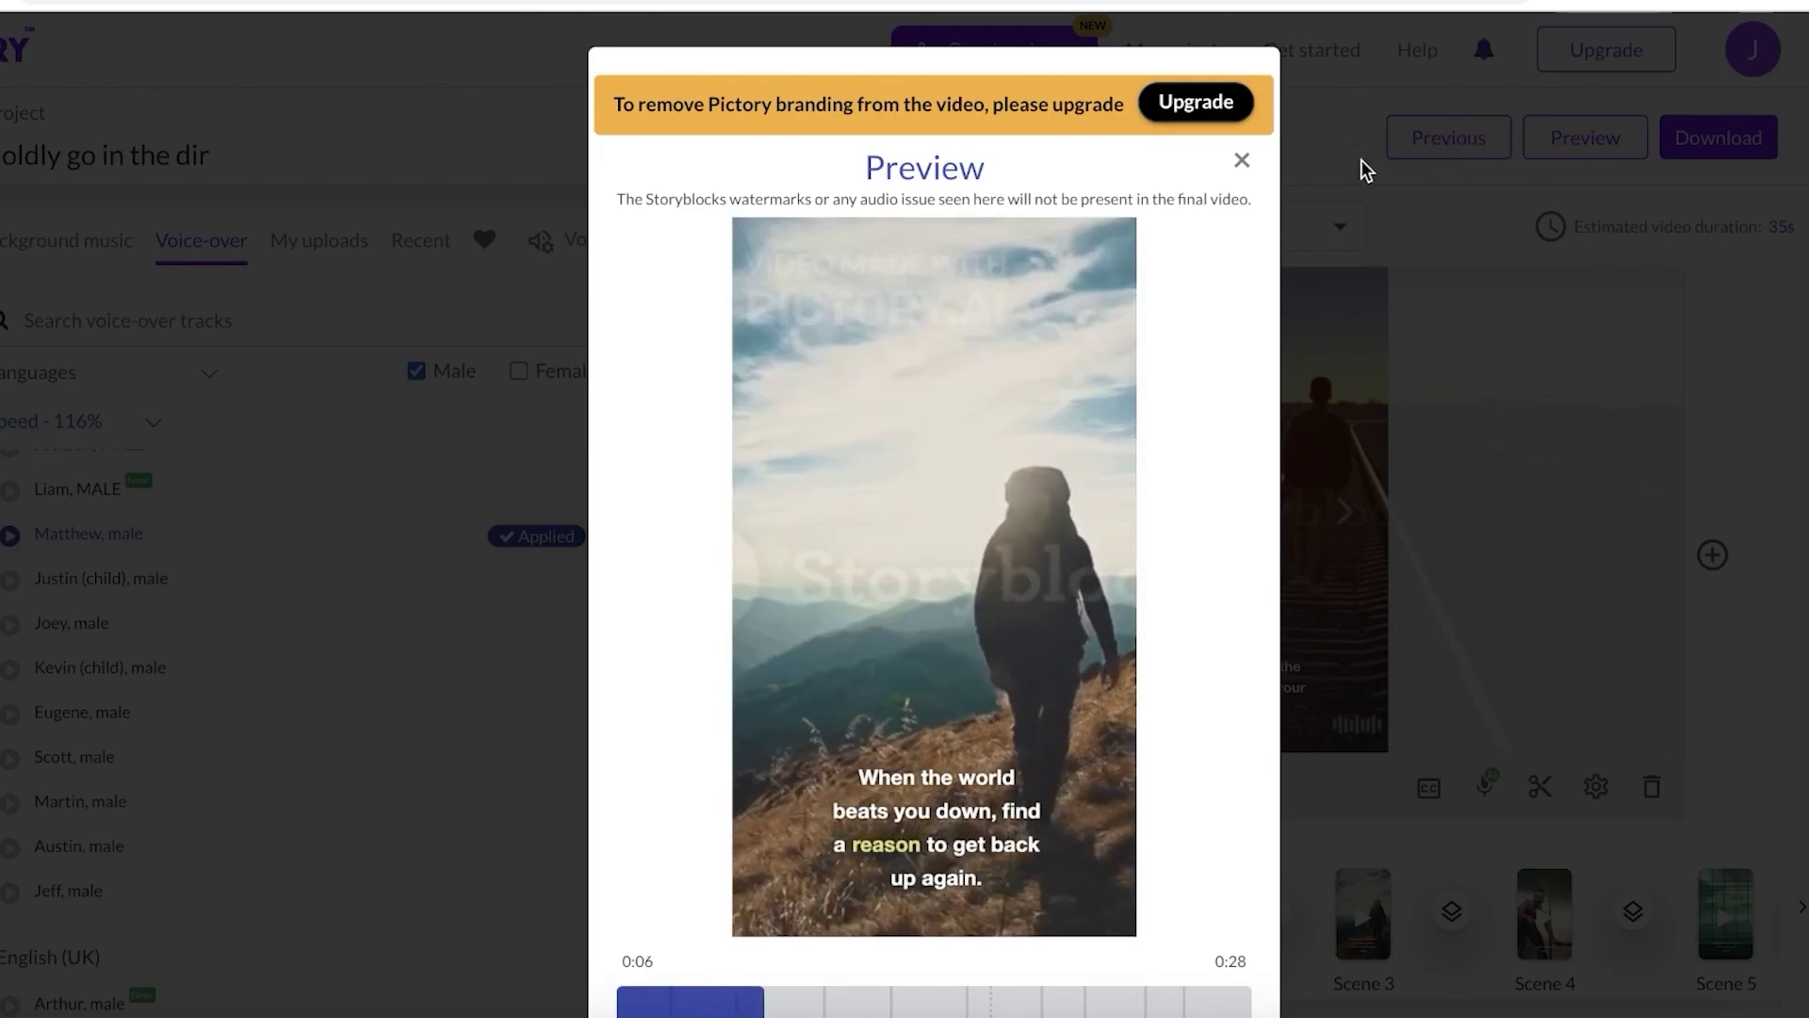
click(1242, 160)
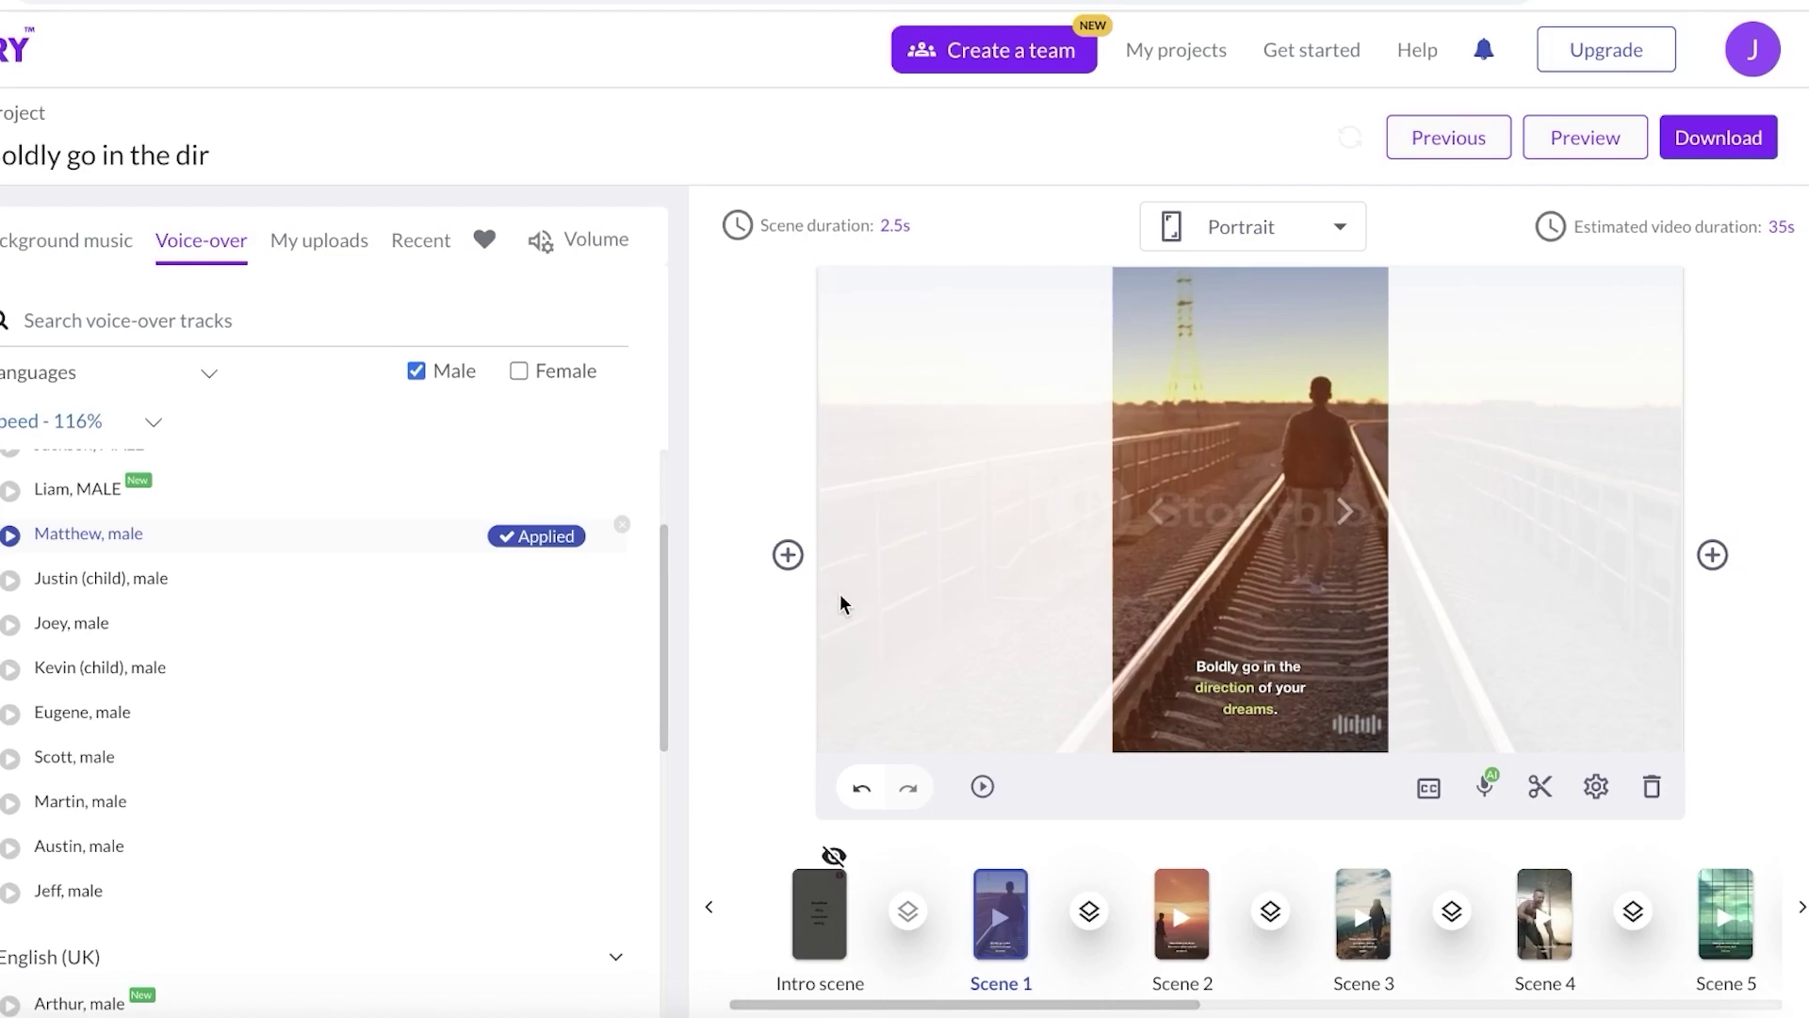
Start downloading the video and cancel the download while it is being prepared.
click(1723, 149)
click(1671, 196)
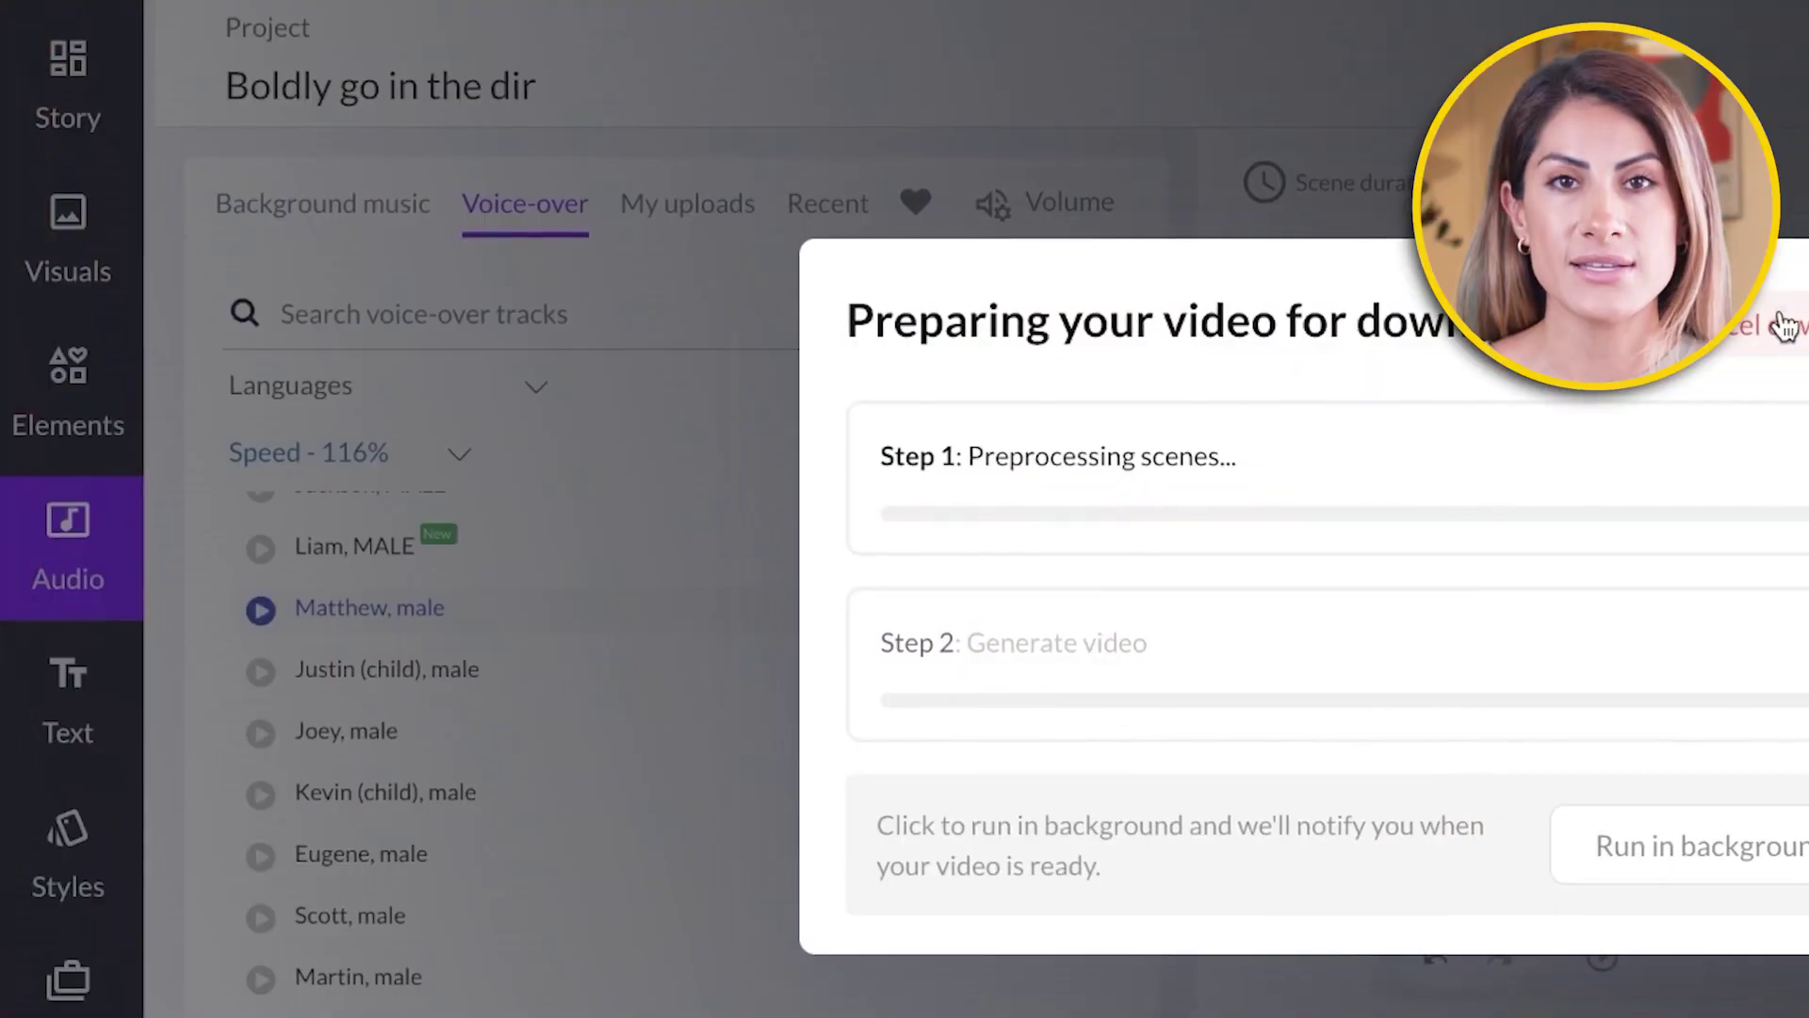
click(1190, 346)
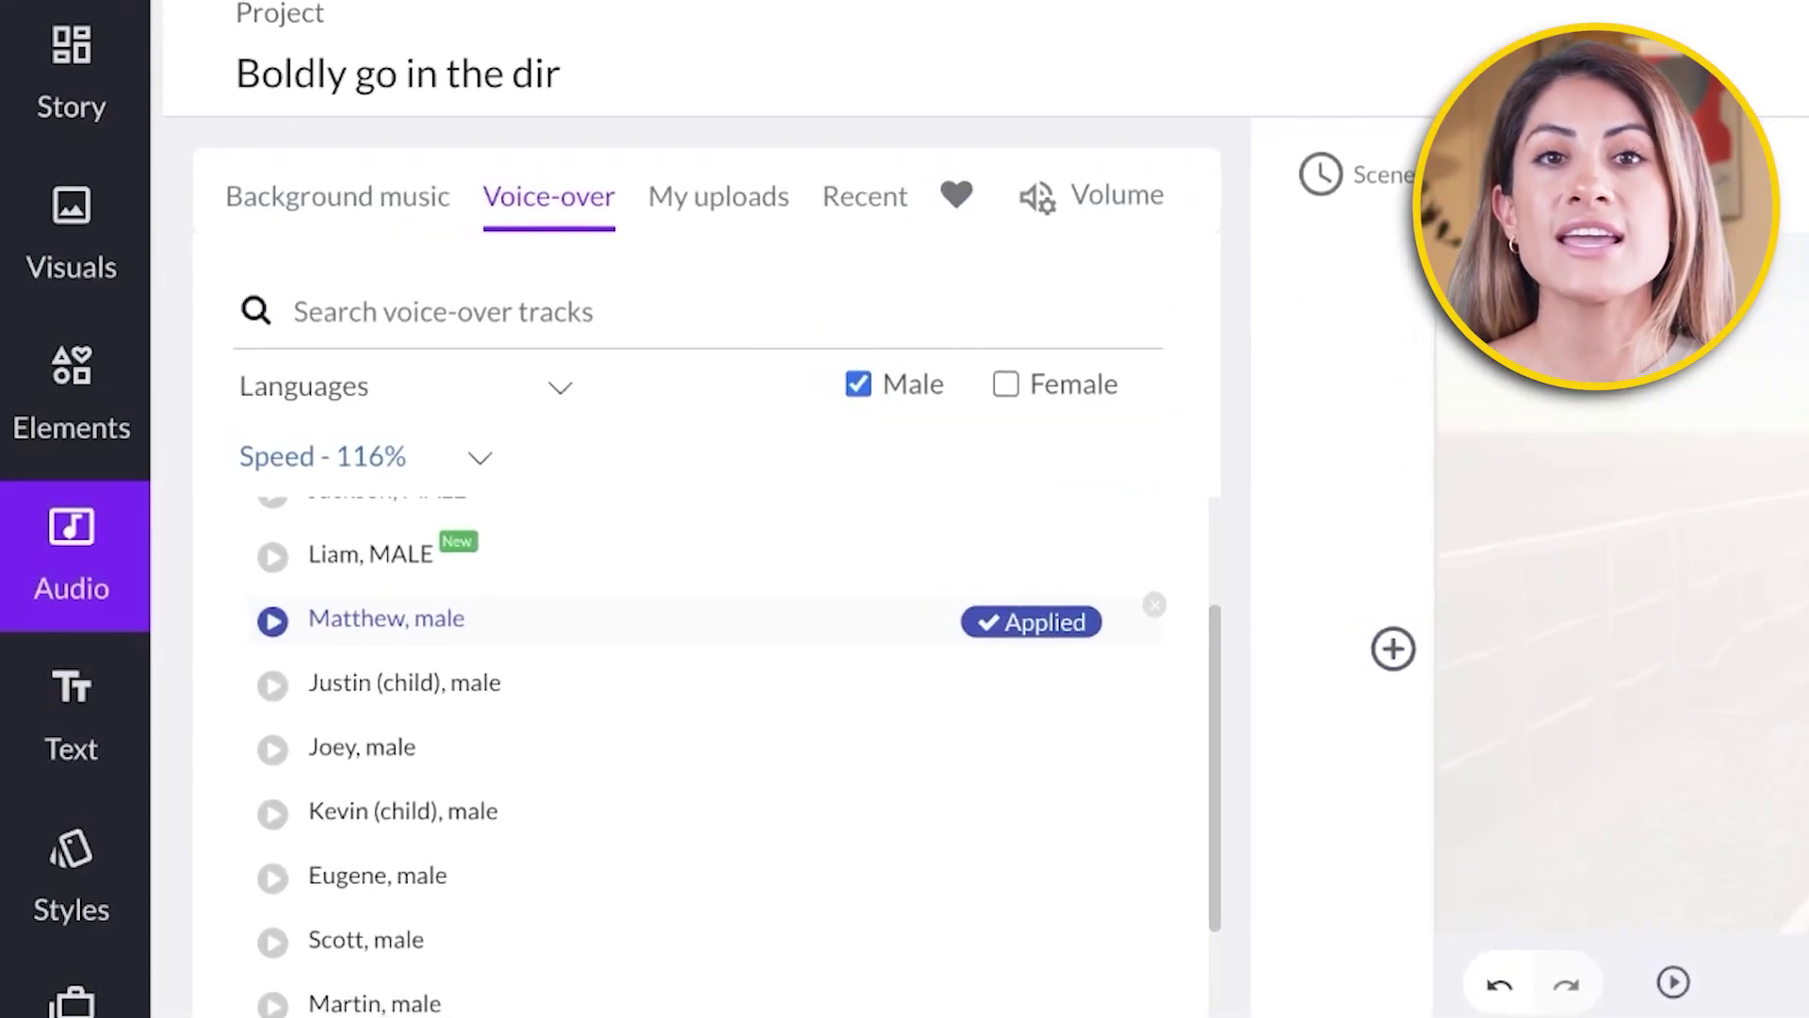